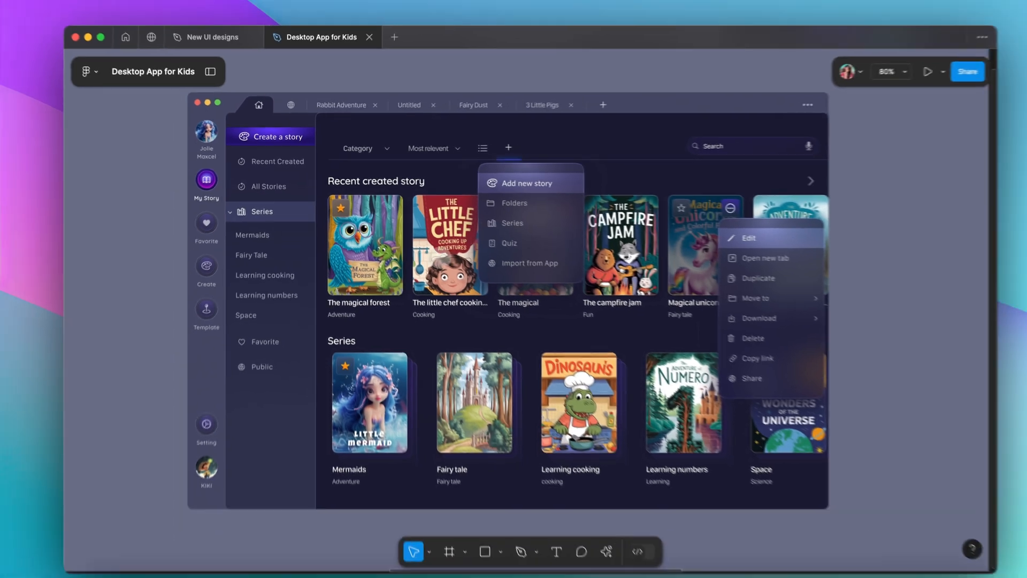
- Create an empty text box about 113 × 35 on the Workspace canvas and set its font to Inter
scroll(418, 263, "left", 15)
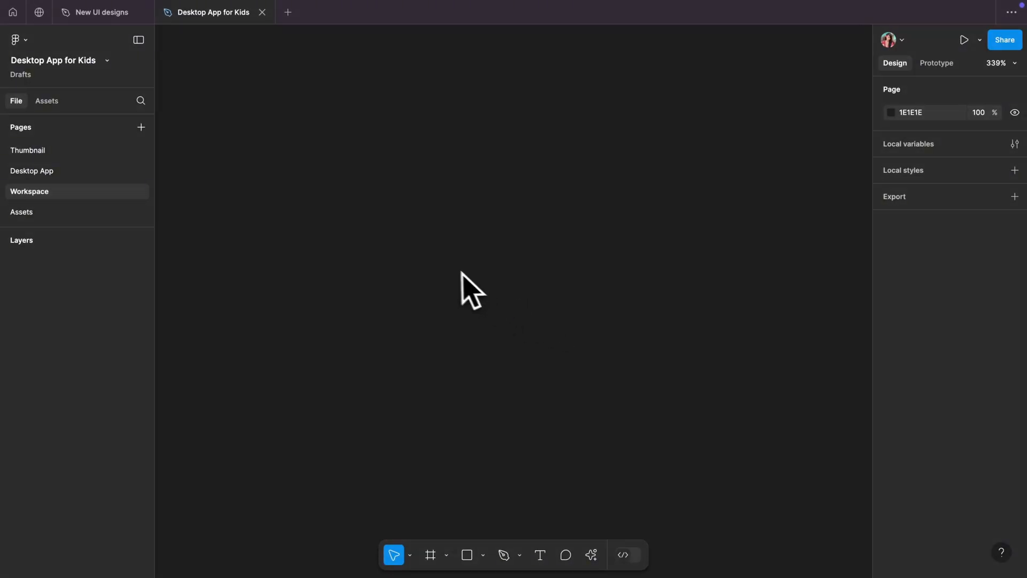
key("t")
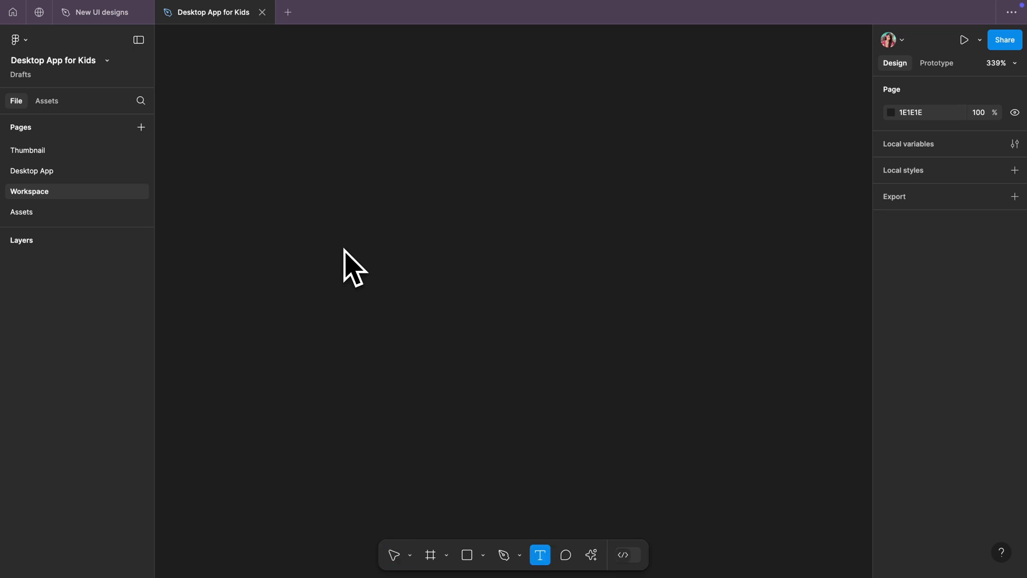
left_click_drag(319, 217, 565, 293)
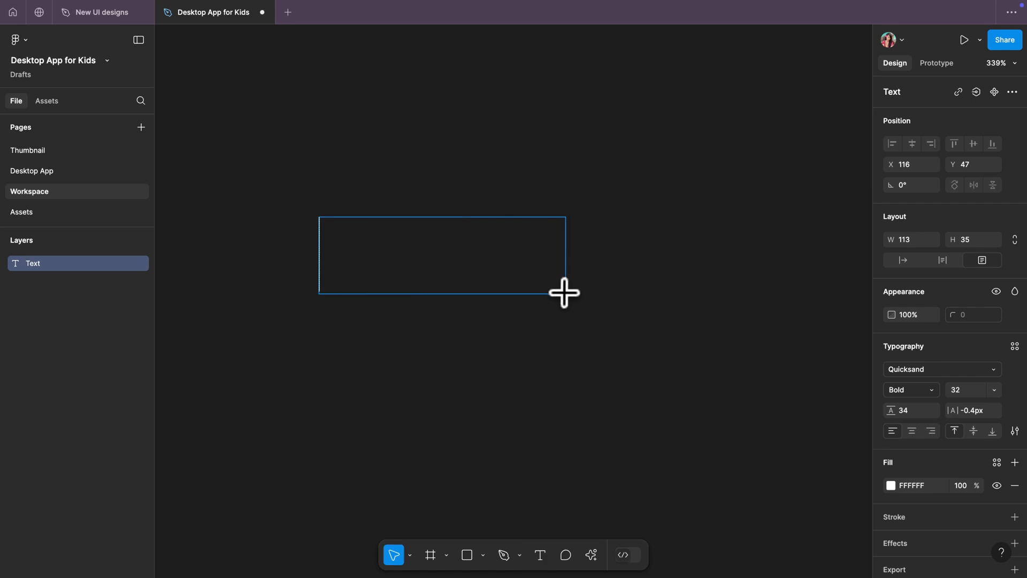
left_click(939, 370)
type("ite")
key("BackSpace")
key("BackSpace")
type("nt")
left_click(769, 297)
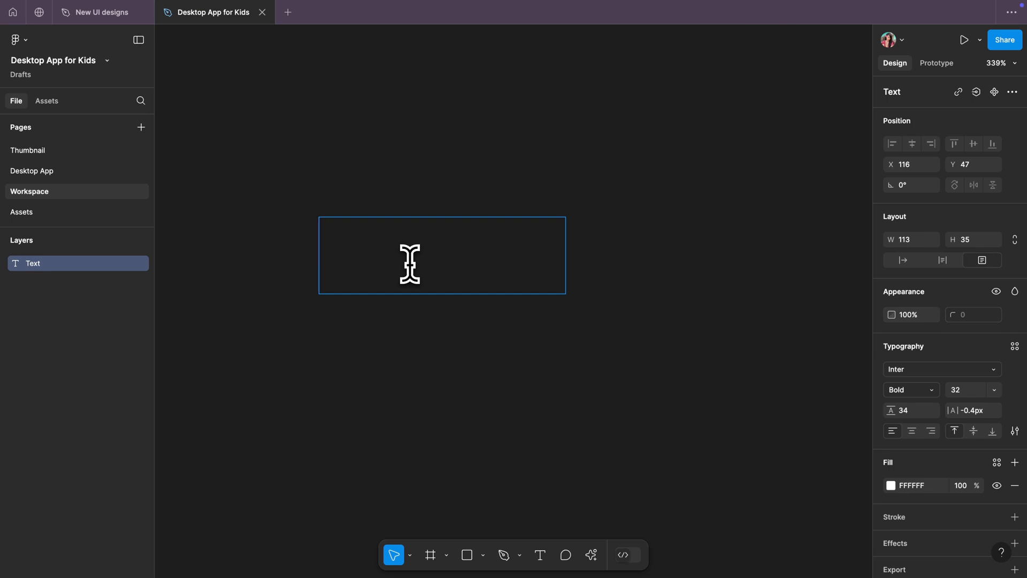
- Enter "Fairy Tale" as the heading text and set its box to auto width
type("Fairy")
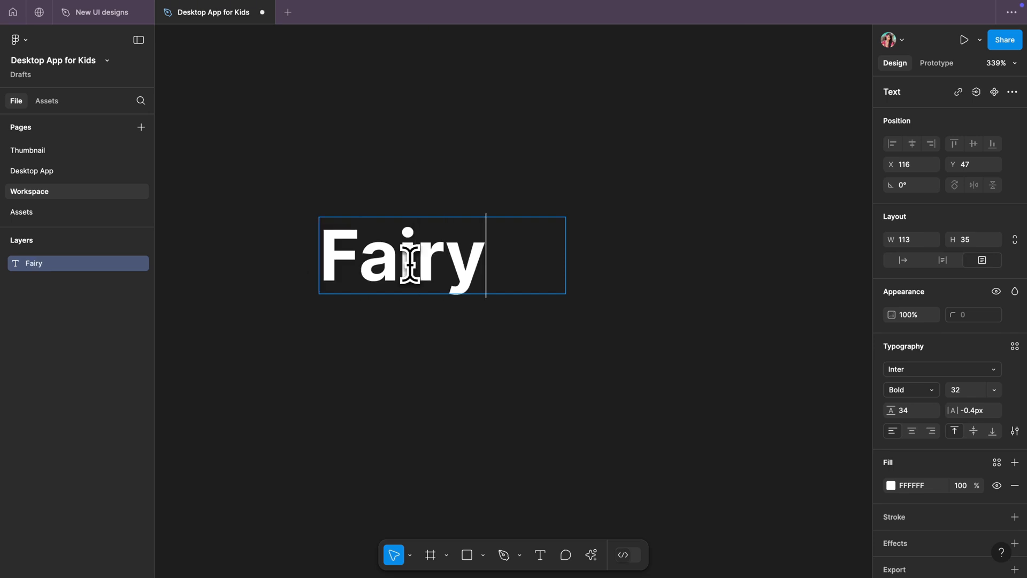
type(" Tale")
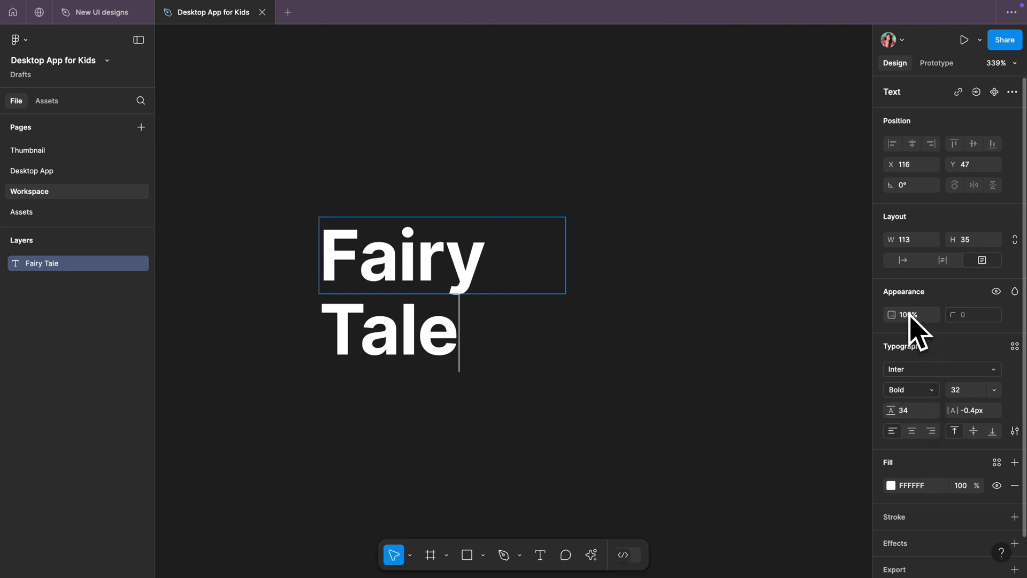
left_click(904, 261)
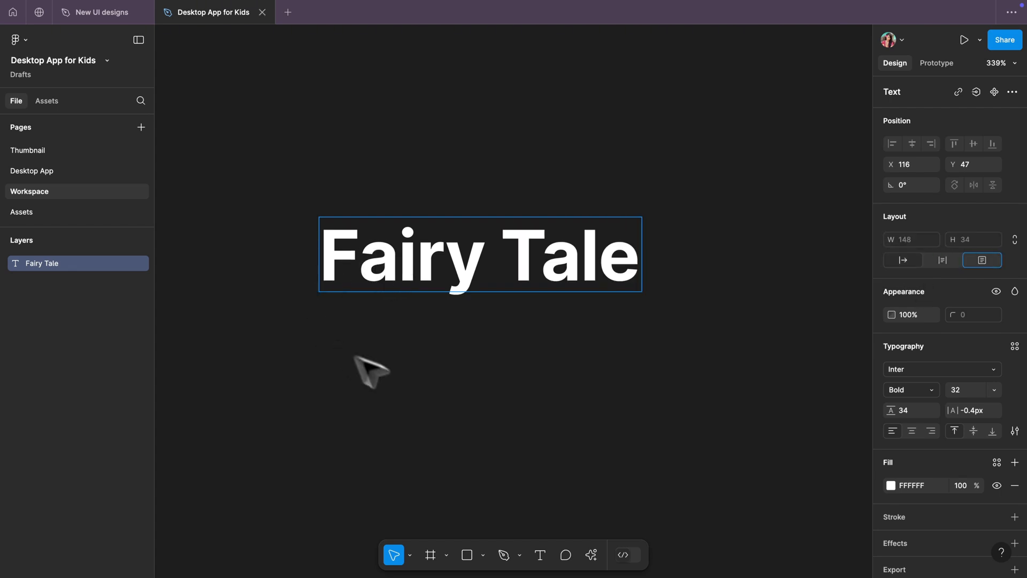
- Duplicate the Fairy Tale heading and place the copy 40 px below the original
key("Escape")
key("shift+Down")
key("shift+Down")
key("shift+Down")
key("shift+Down")
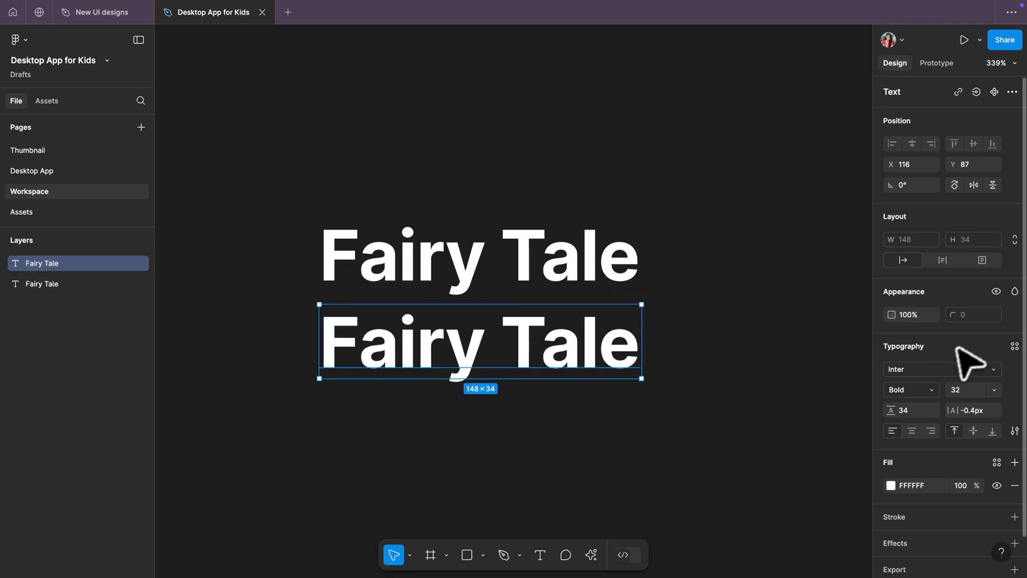
- Set the lower Fairy Tale copy to Regular weight and font size 14
left_click(929, 393)
left_click(909, 351)
left_click(975, 394)
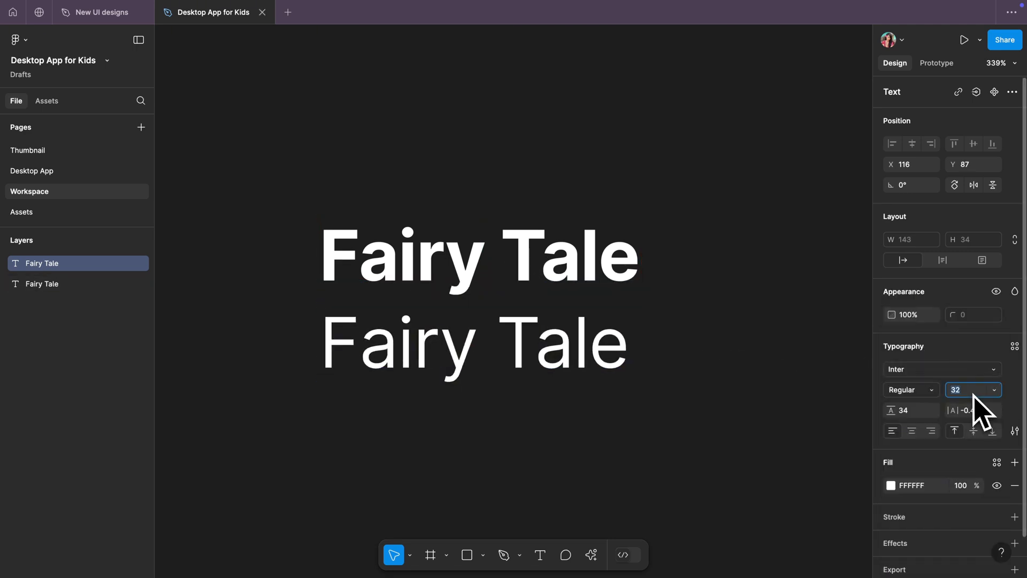
type("14")
key("Return")
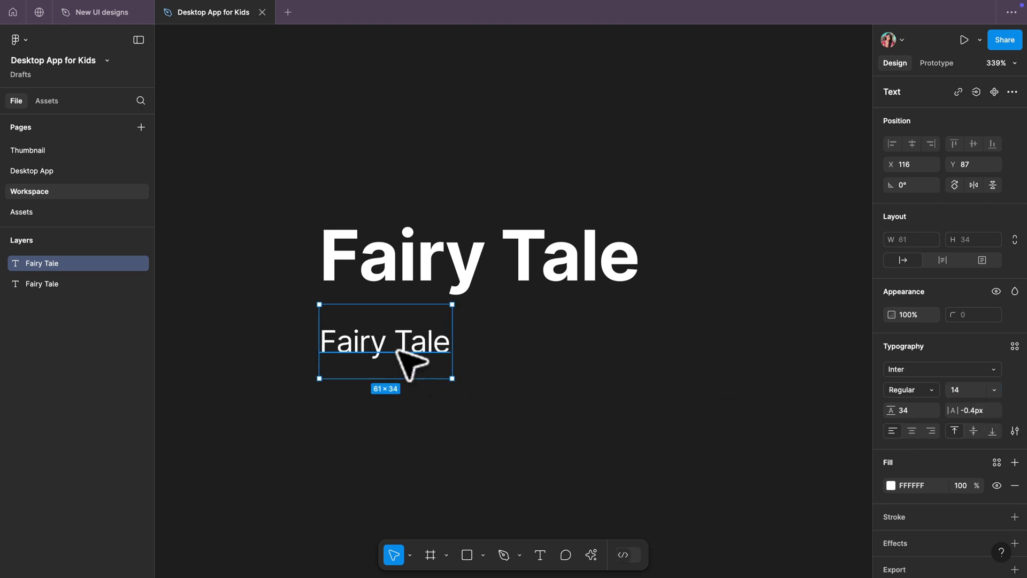
- Replace the lower text with "Magical elements and mythical creatures"
double_click(409, 363)
type("Magical elements")
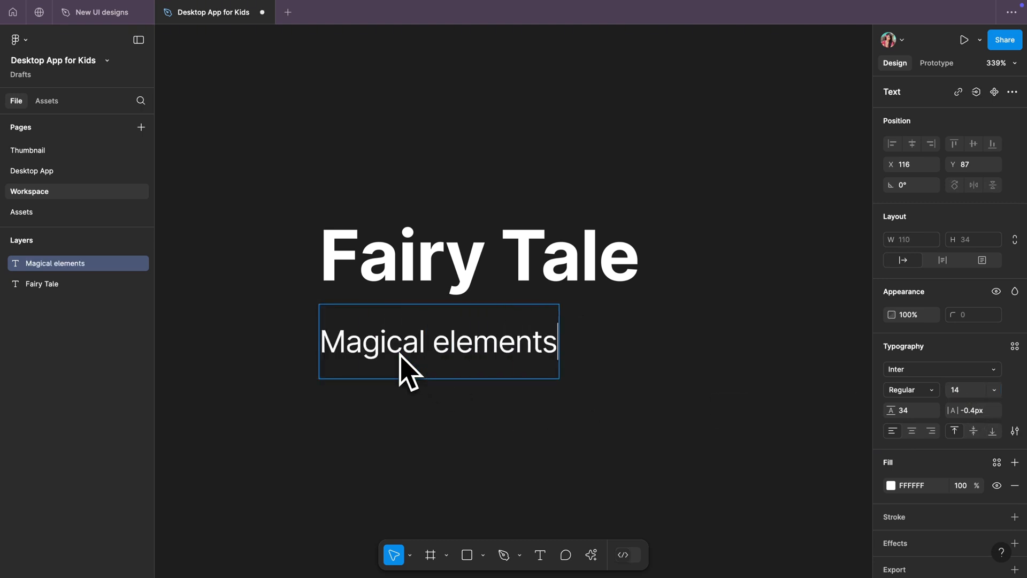
type(" and mythical creatures")
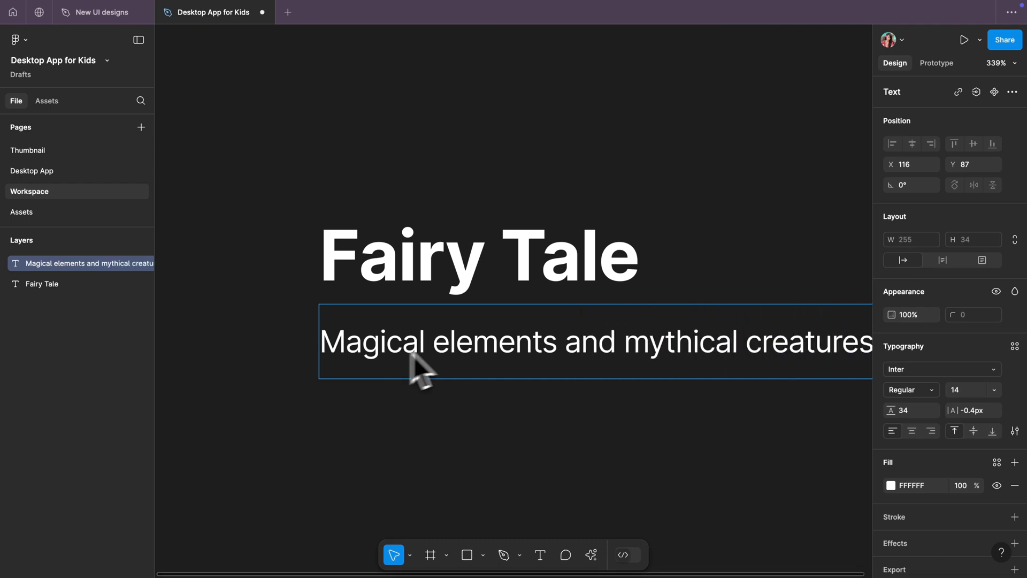
key("Escape")
- Narrow the description's text box so that it wraps onto two lines after "and"
scroll(701, 268, "right", 3)
left_click_drag(793, 324, 564, 318)
scroll(660, 339, "left", 3)
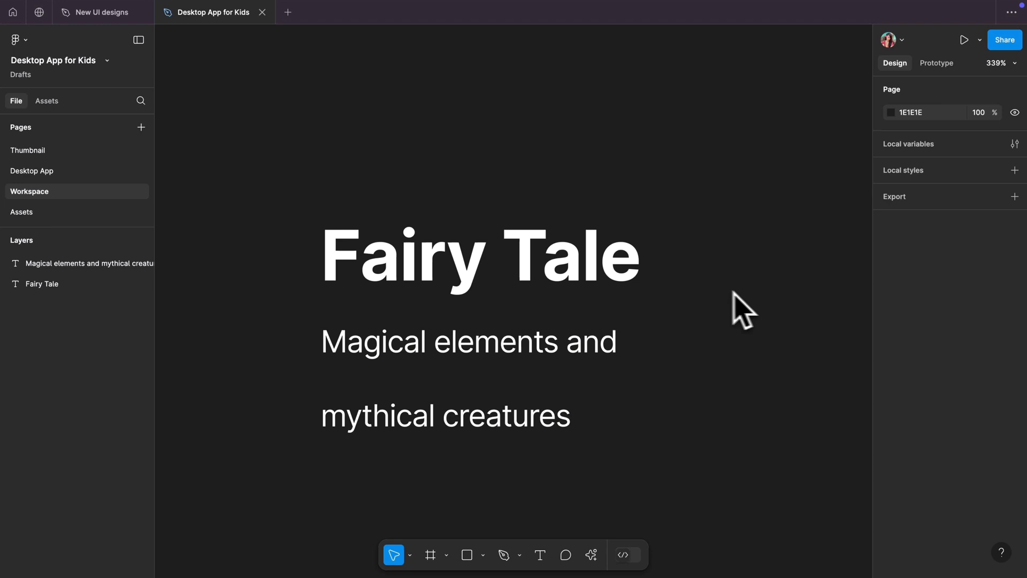
- Set the Fairy Tale heading's line height to 40
left_click(540, 276)
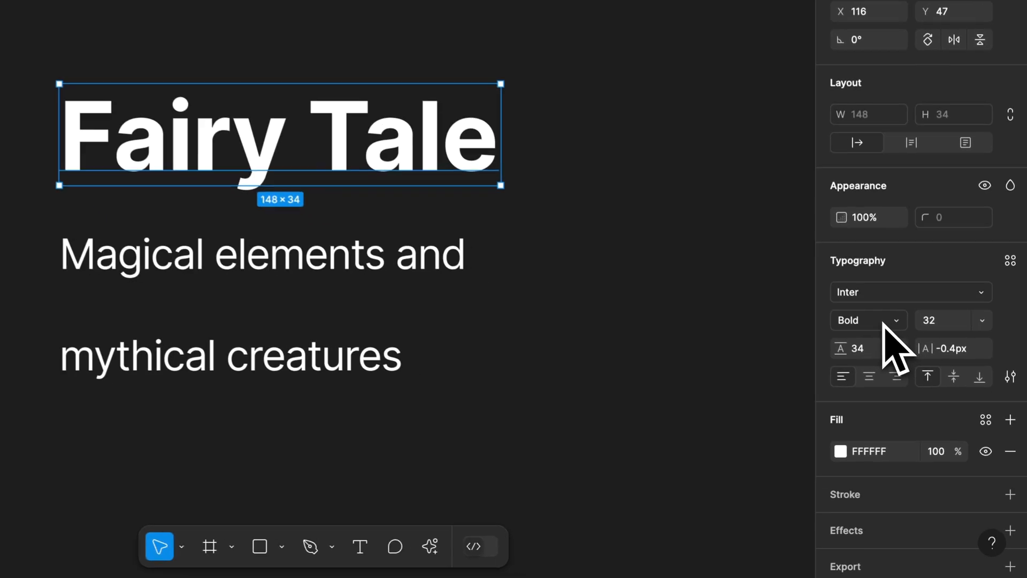
left_click(876, 347)
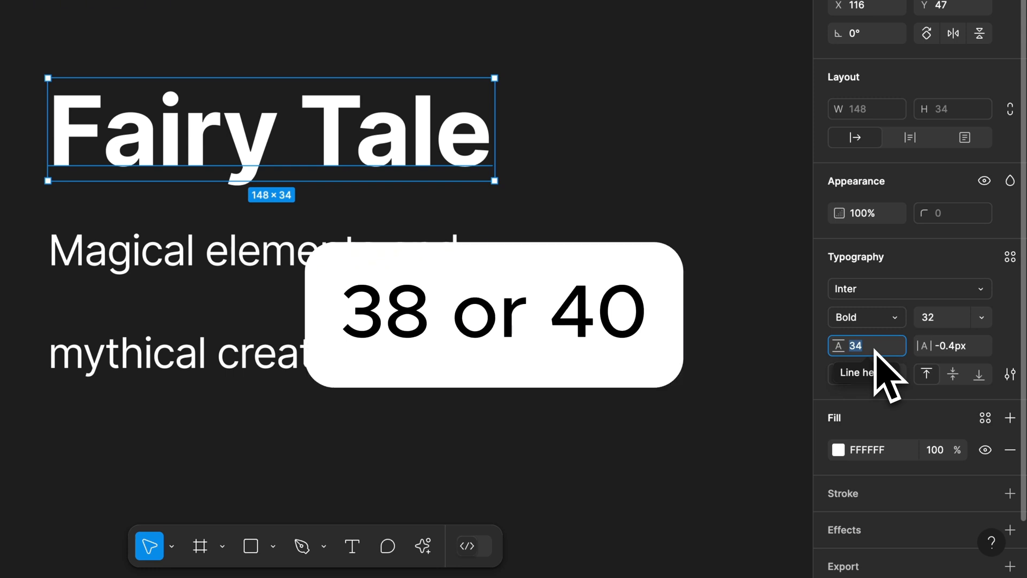
type("40")
key("Return")
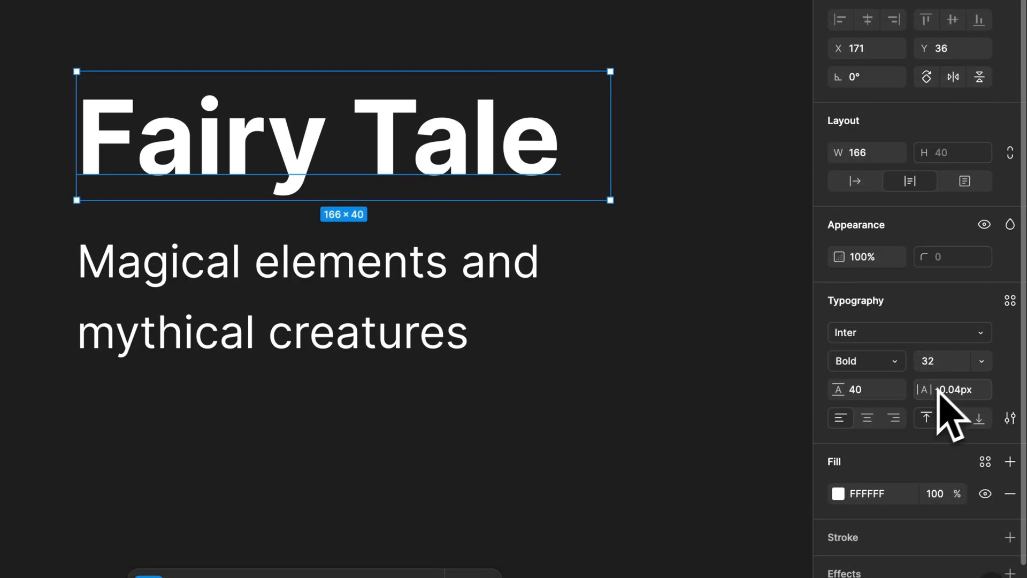
- Set the Fairy Tale heading's letter spacing to -0.6 px
left_click(966, 391)
left_click(961, 393)
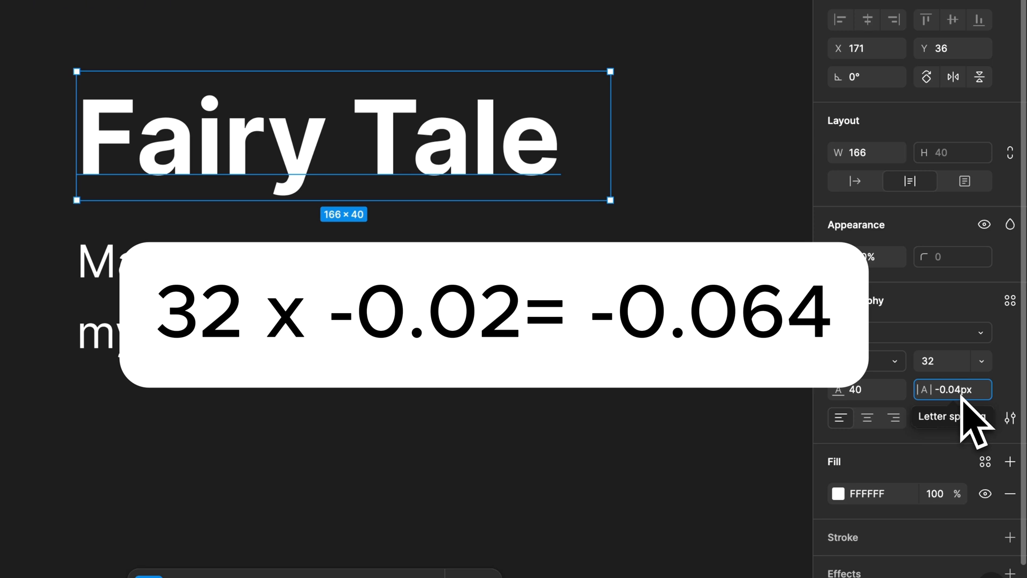
key("BackSpace")
key("BackSpace")
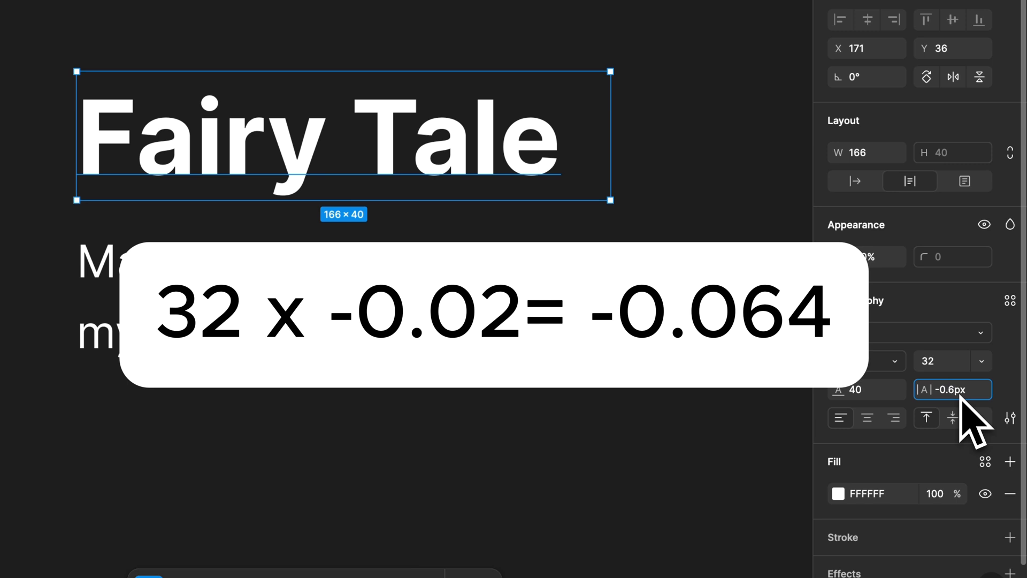
type("6")
key("Return")
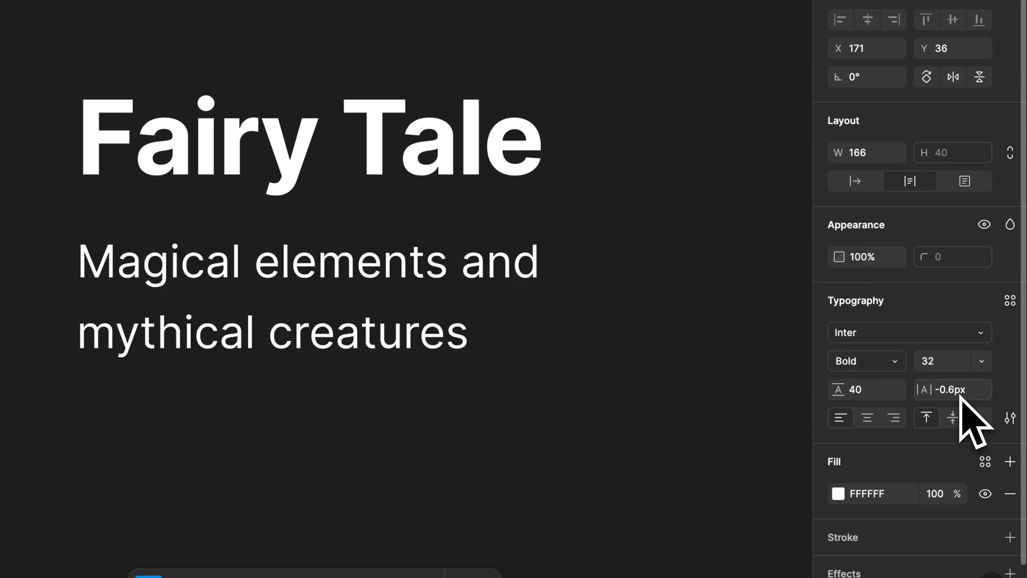
- Tighten the Fairy Tale heading's letter spacing to -1 px
left_click(957, 394)
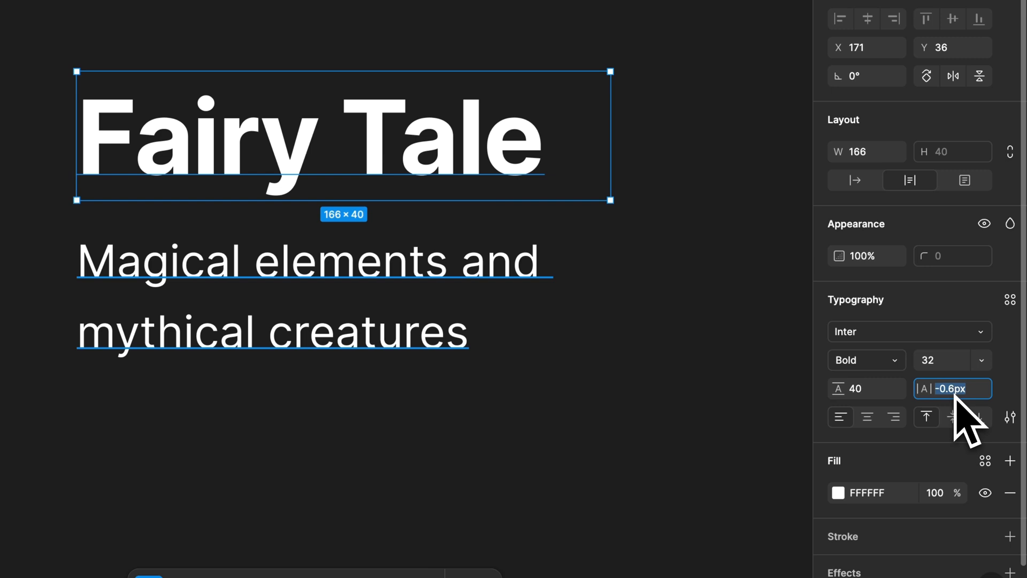
type("1")
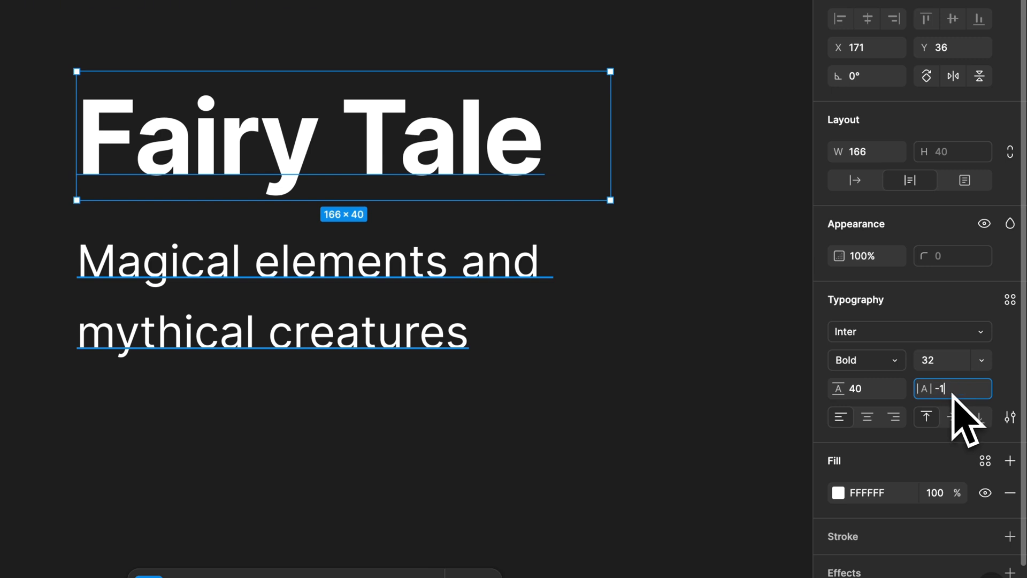
key("Return")
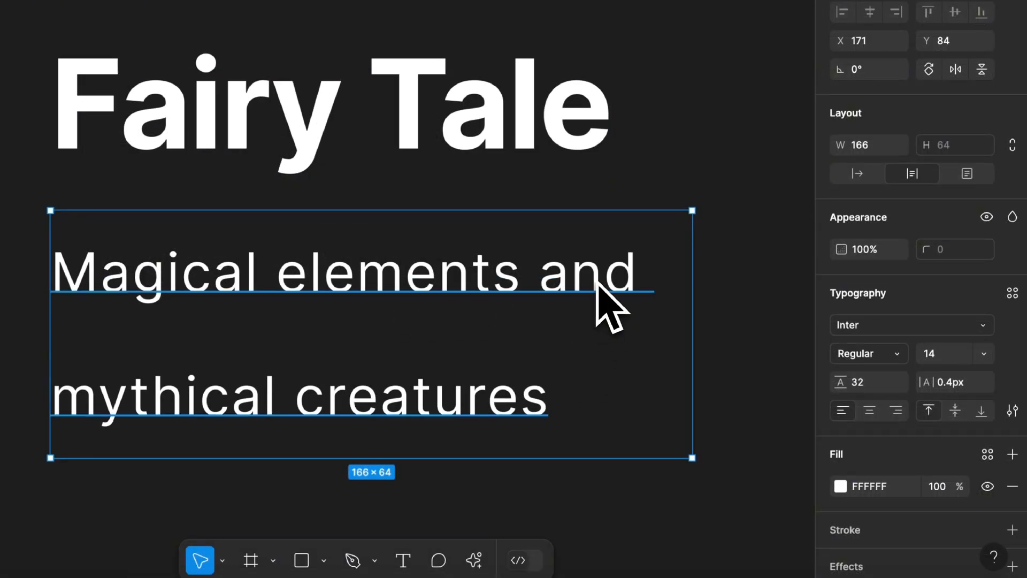
- Set the description text's line height to 20 and its letter spacing to 0
left_click(883, 385)
type("2")
key("Return")
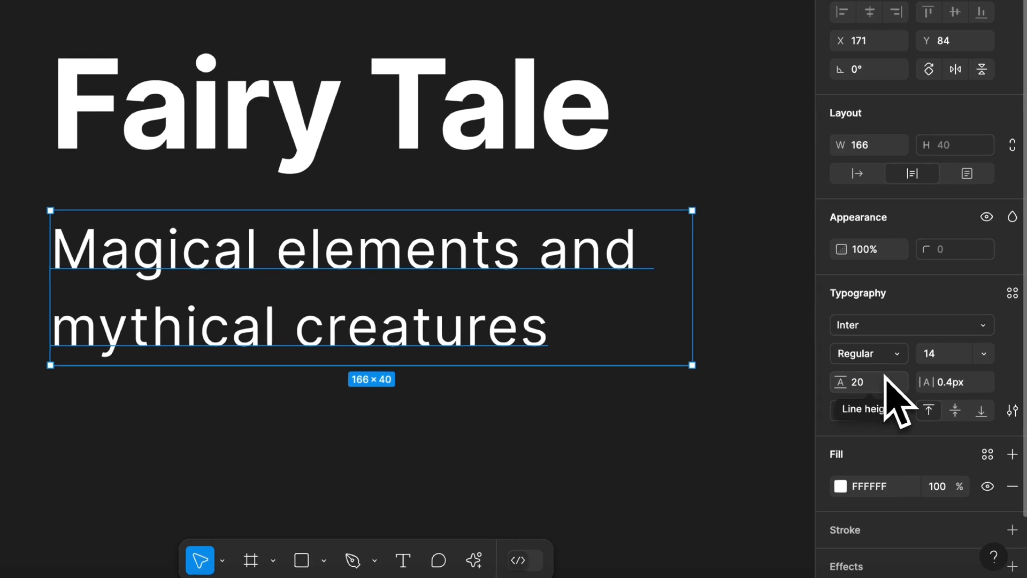
left_click(965, 383)
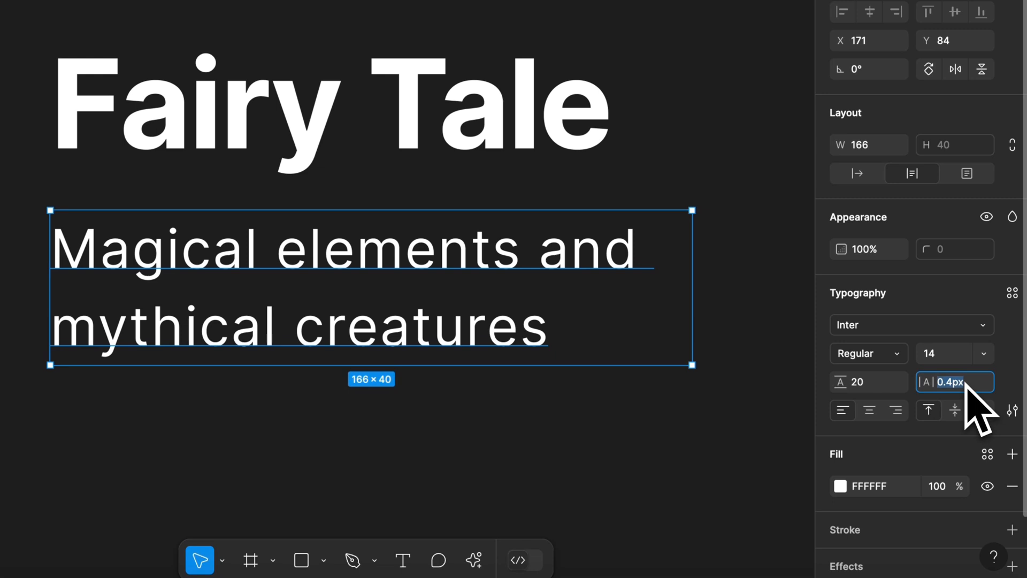
type("0")
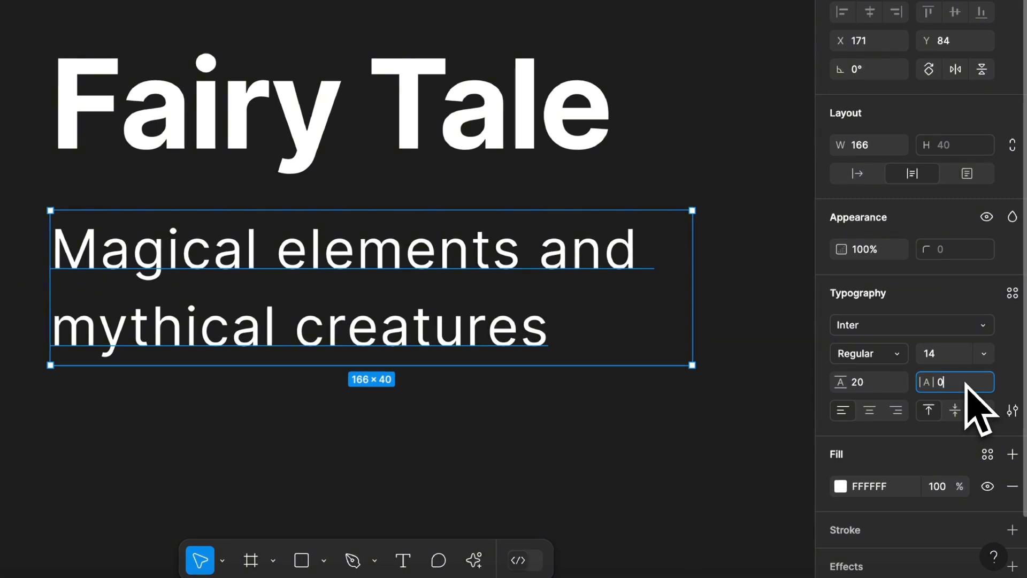
key("Return")
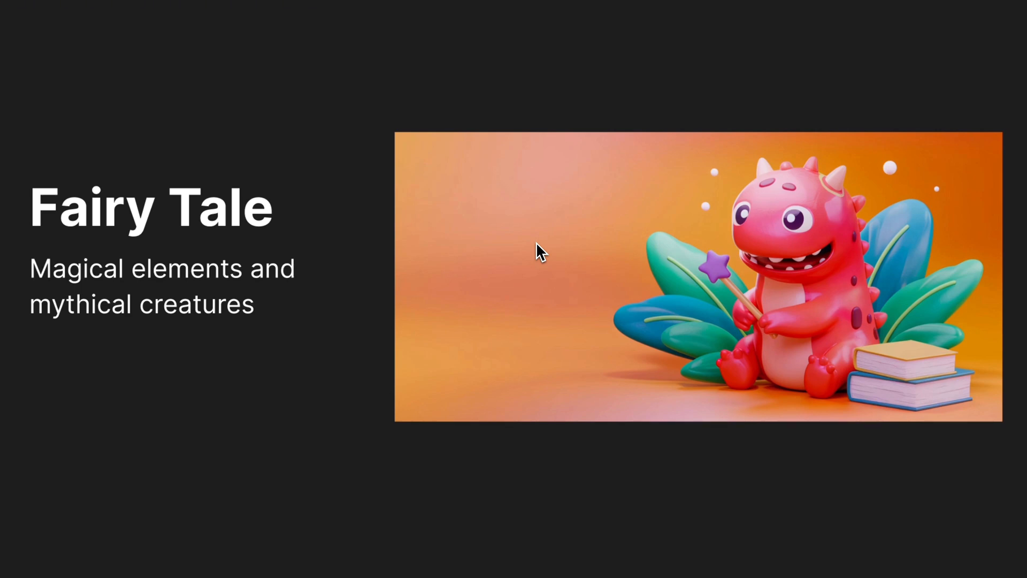
- Draw a frame over the monster picture and set its size to 320 × 168
left_click_drag(438, 152, 961, 400)
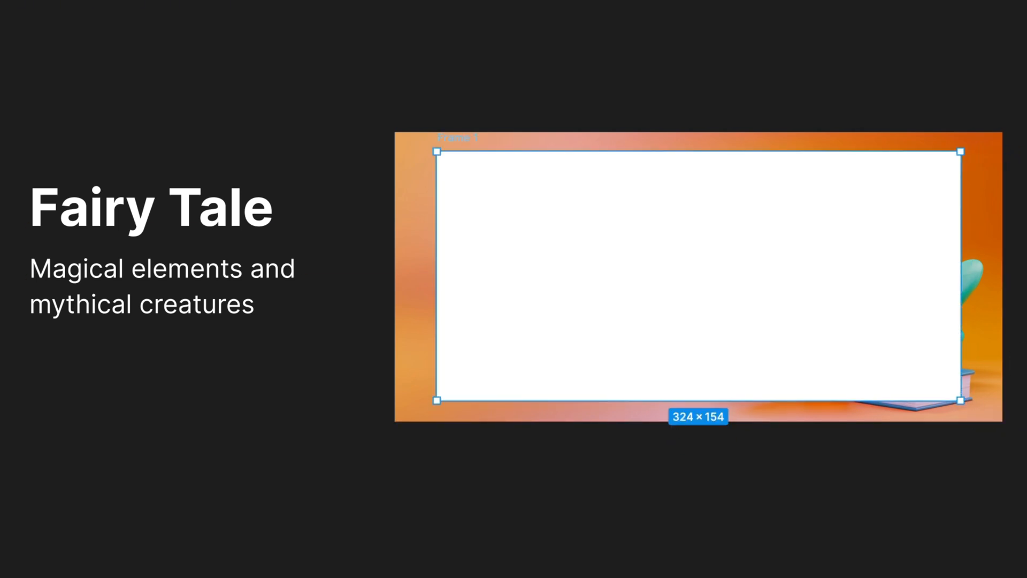
left_click(859, 201)
type("320")
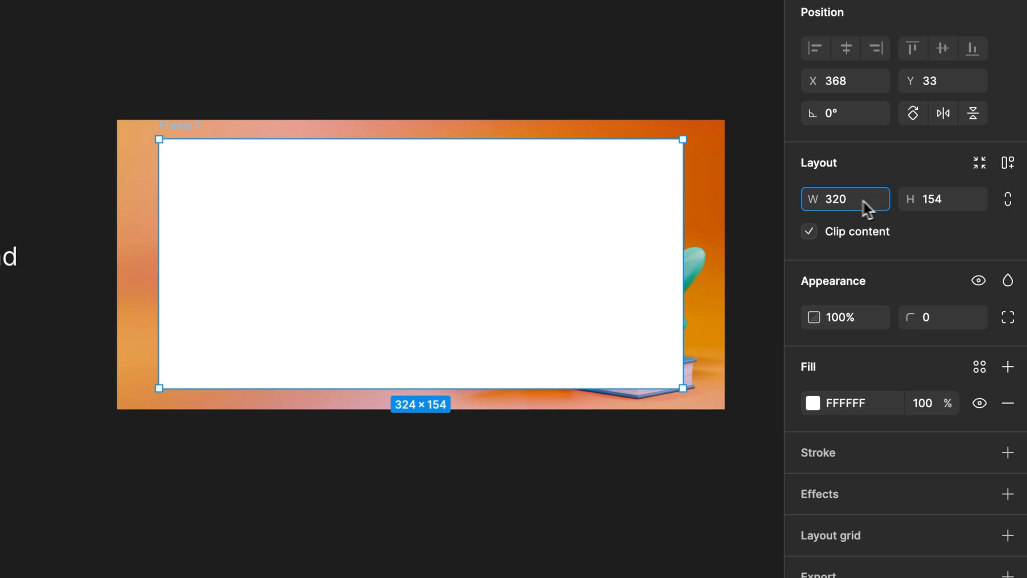
left_click(951, 205)
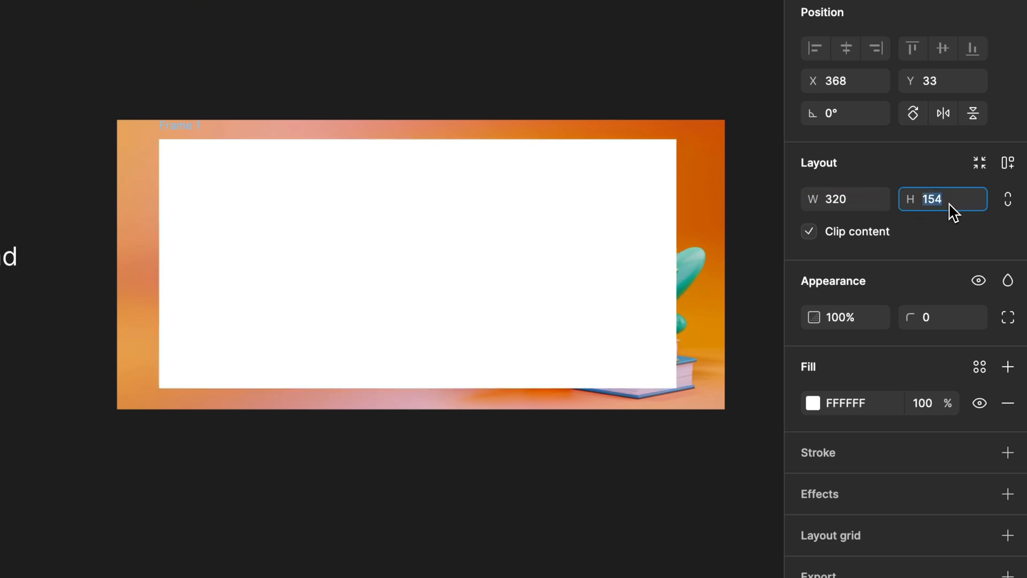
type("168")
key("Return")
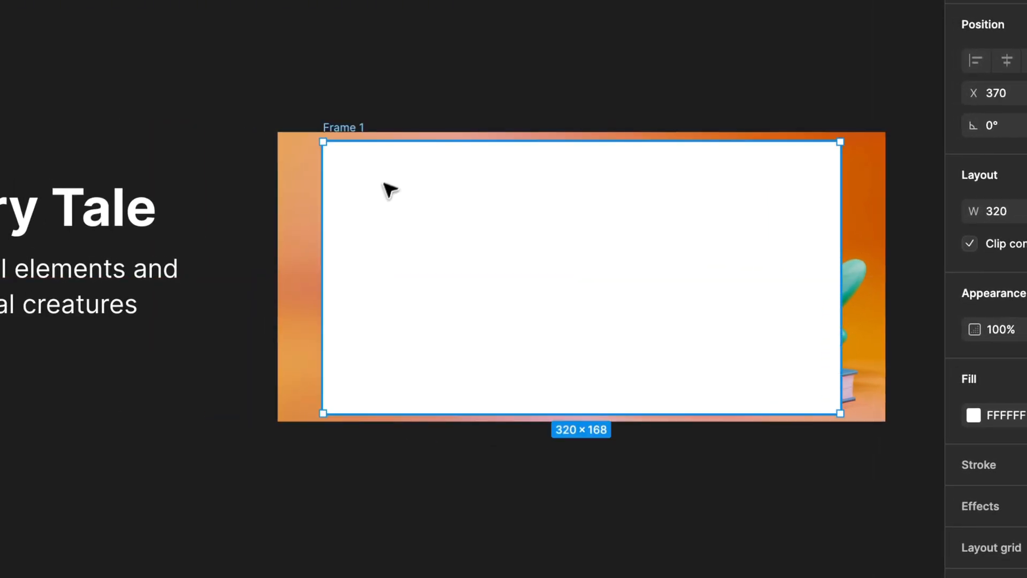
- Rename the new frame as Image and nest the monster picture layer inside it
double_click(349, 130)
type("Image")
left_click_drag(19, 353, 101, 344)
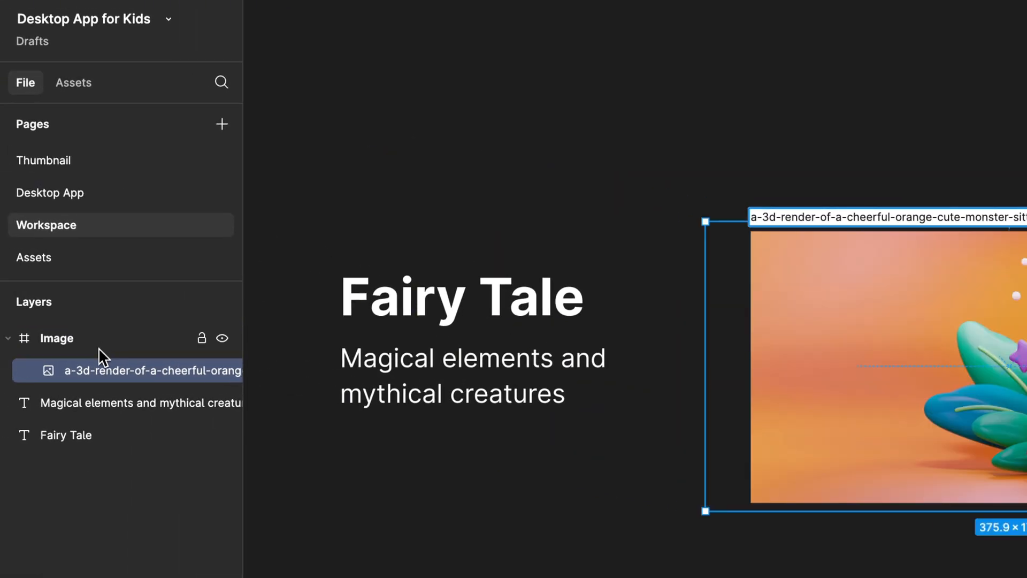
- Remove the white fill from the Image frame and clear the selection
left_click(100, 345)
left_click(1013, 376)
left_click(574, 121)
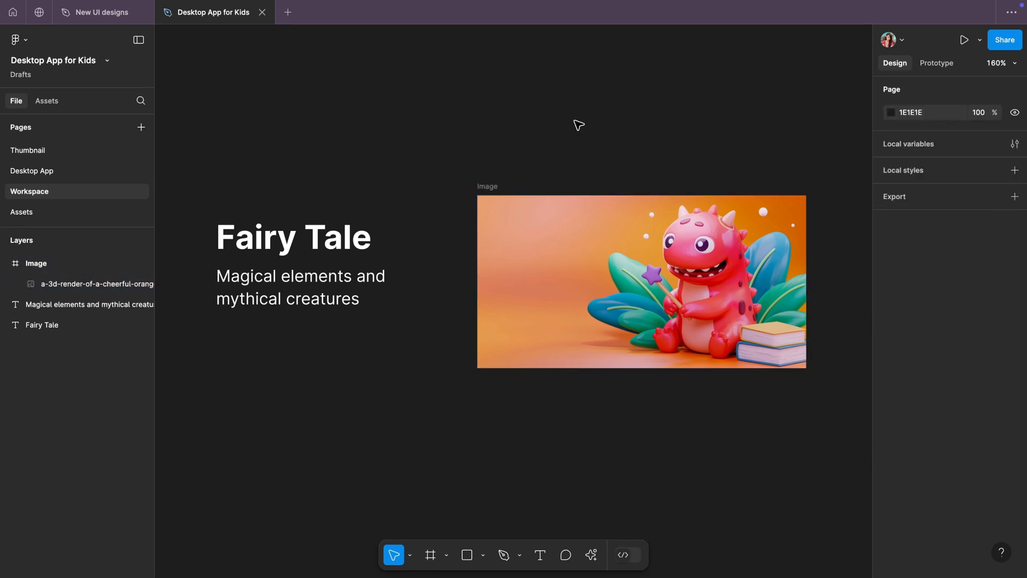
- Wrap the Fairy Tale heading and its description in an auto layout frame with a vertical spacing of 8
left_click_drag(601, 286, 581, 281)
left_click_drag(407, 332, 274, 242)
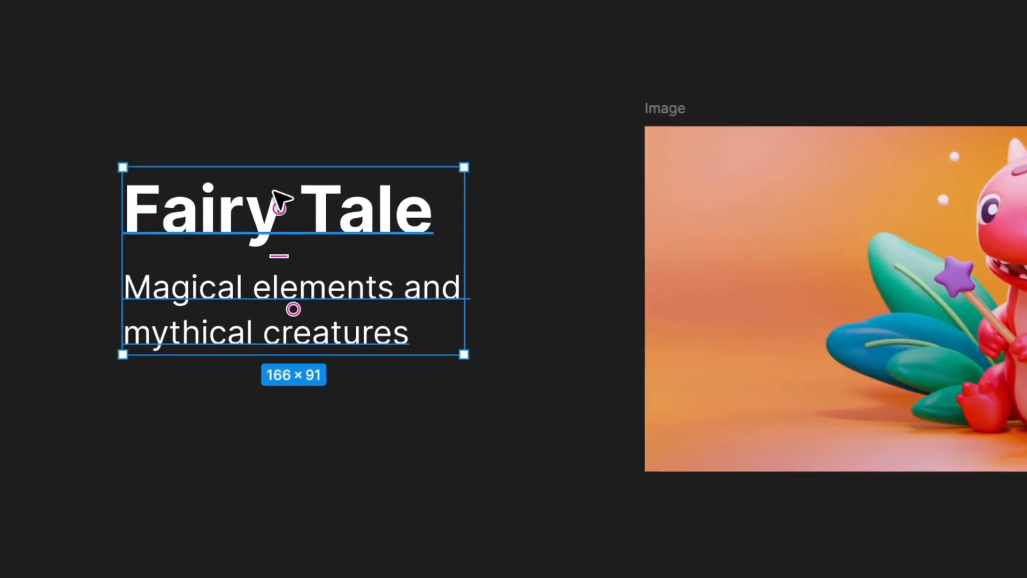
key("shift+a")
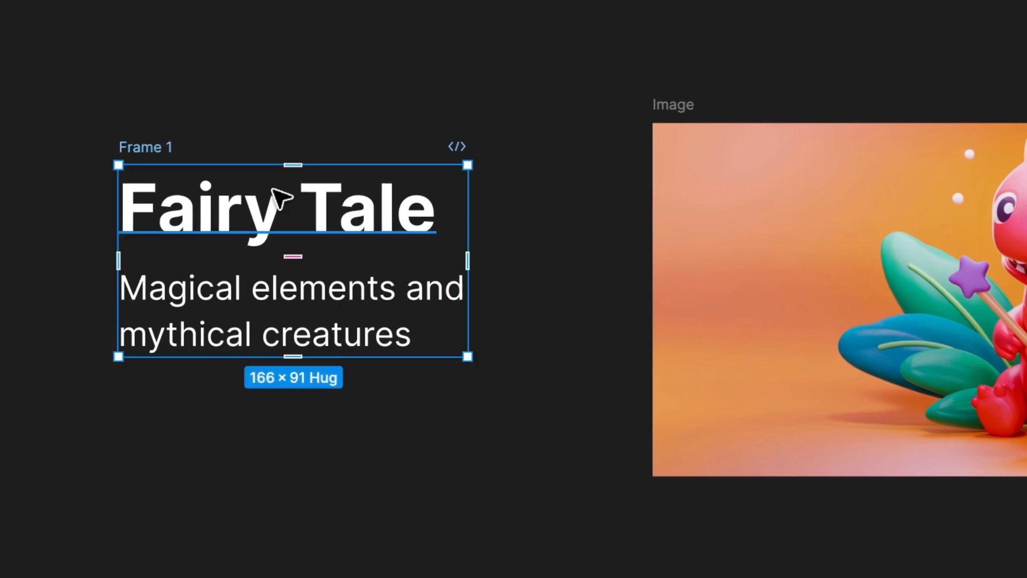
left_click(304, 261)
type("8")
key("Return")
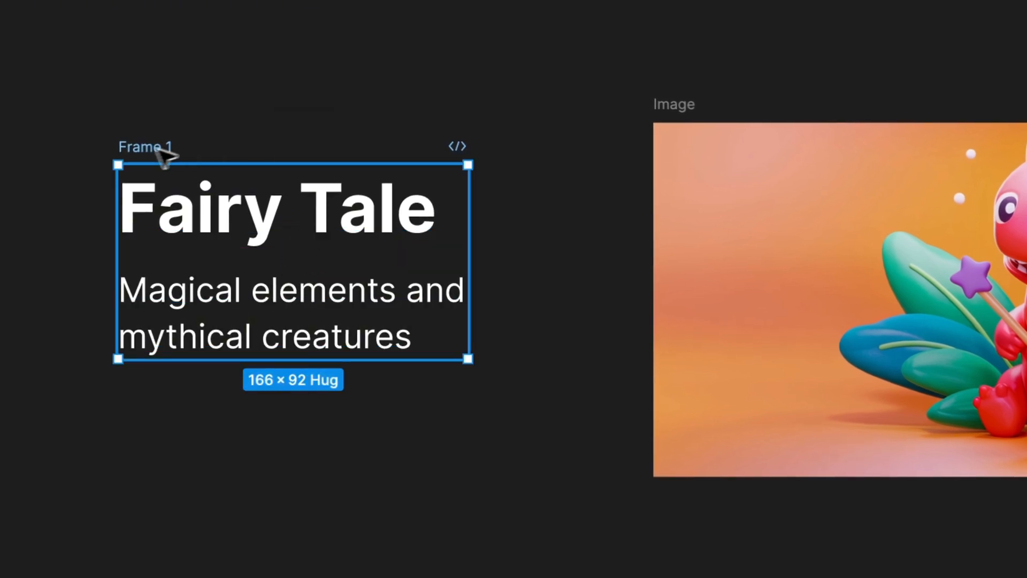
- Rename the auto layout frame around the heading and description as Text box and clear the selection
double_click(129, 152)
type("Text box")
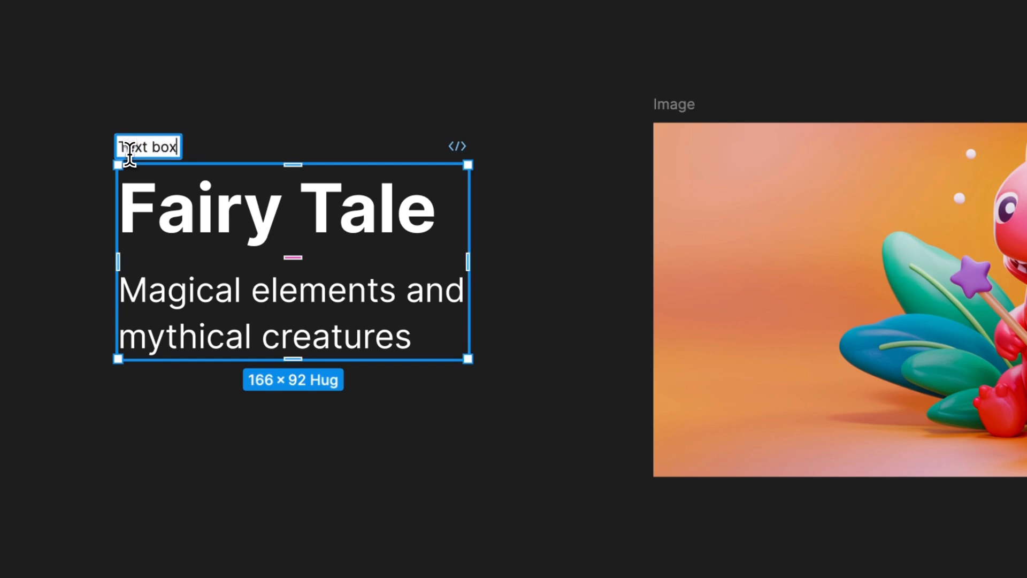
key("Return")
left_click(198, 54)
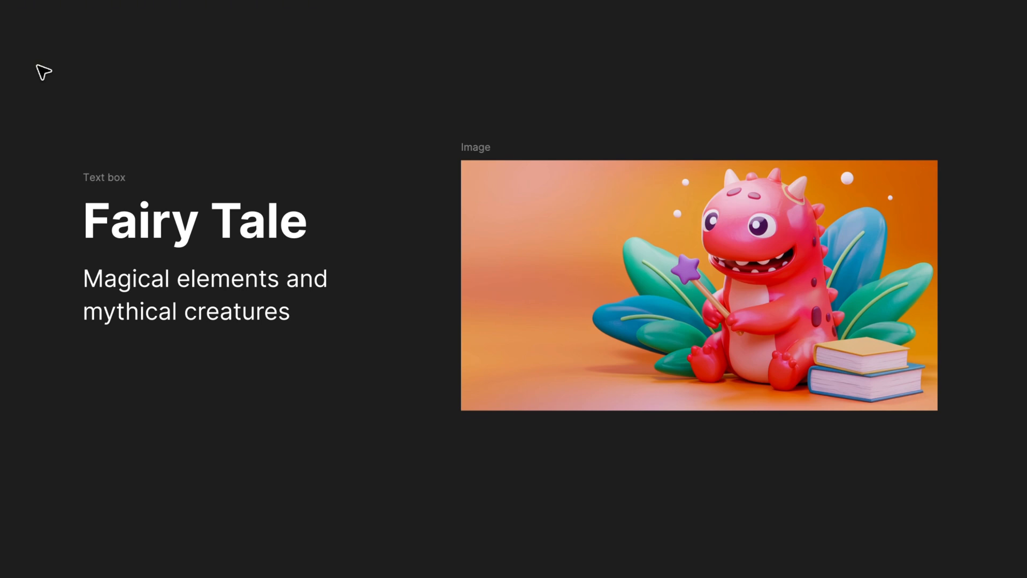
- Wrap the Text box and Image frames in one auto layout frame and place the Text box over the picture, ignoring auto layout
left_click_drag(37, 65, 994, 518)
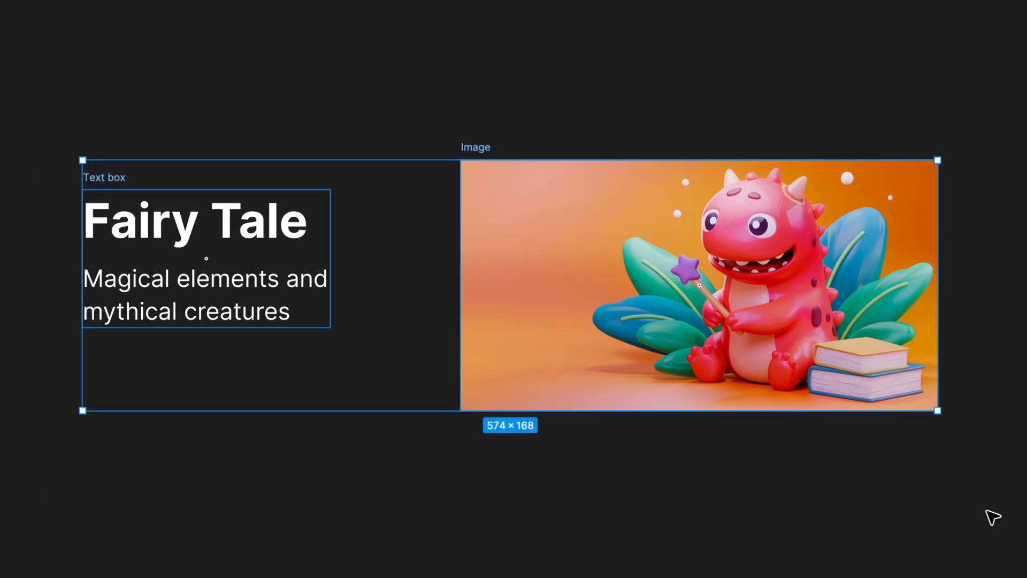
key("shift+a")
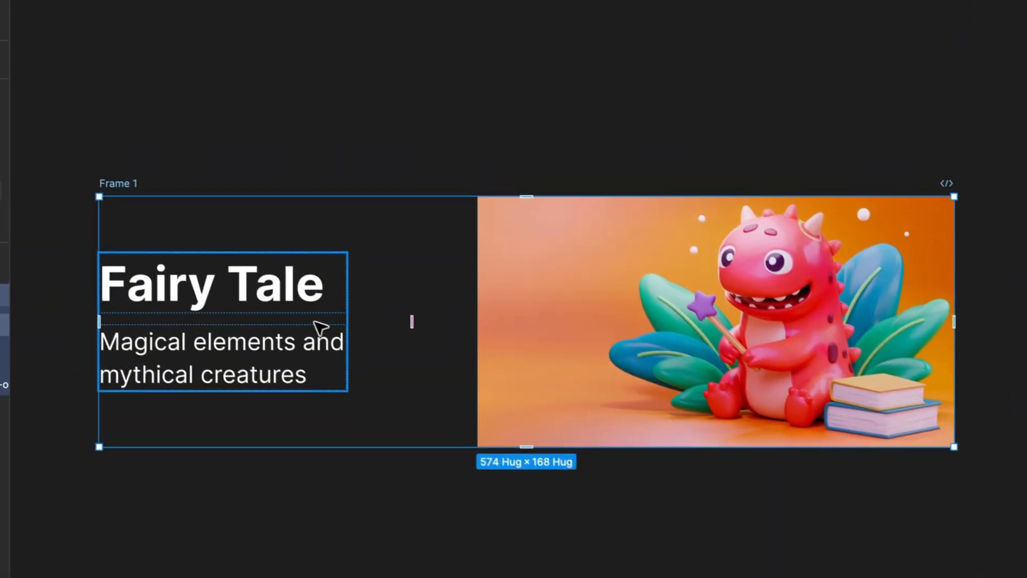
left_click(340, 327)
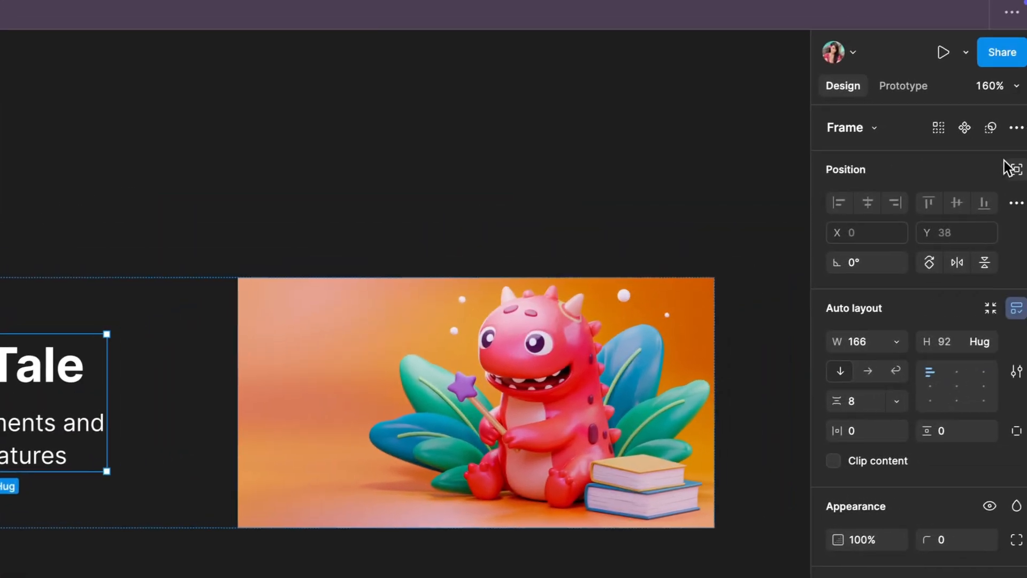
left_click(1010, 171)
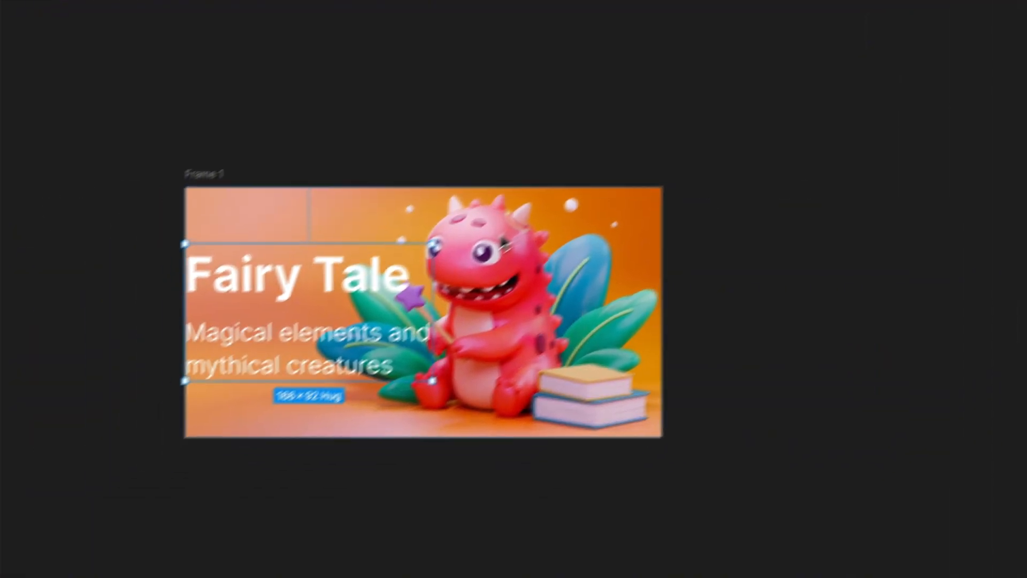
scroll(556, 193, "left", 2)
scroll(559, 191, "up", 2)
left_click_drag(257, 226, 282, 166)
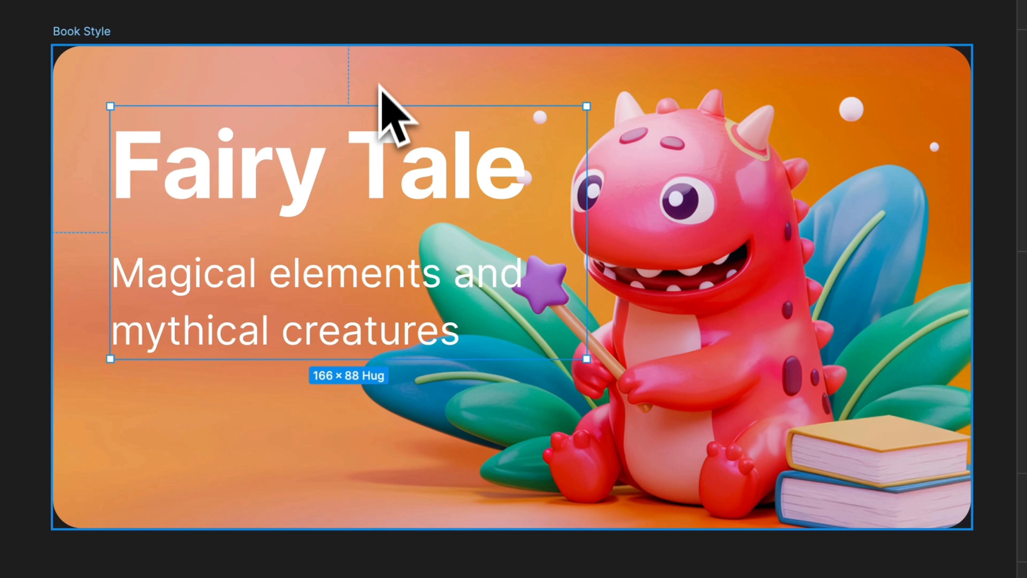
- Nudge the text box up and left until it sits 16 from the card's top and left edges
key("alt")
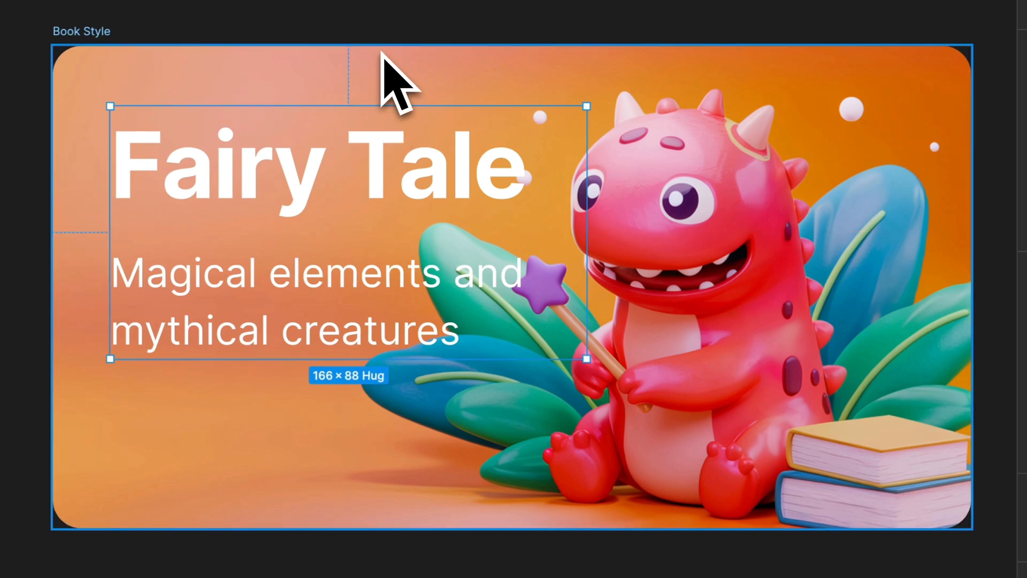
key("alt")
key("alt+Up")
key("alt+Up")
key("alt+Up")
key("alt+Up")
key("alt+Up")
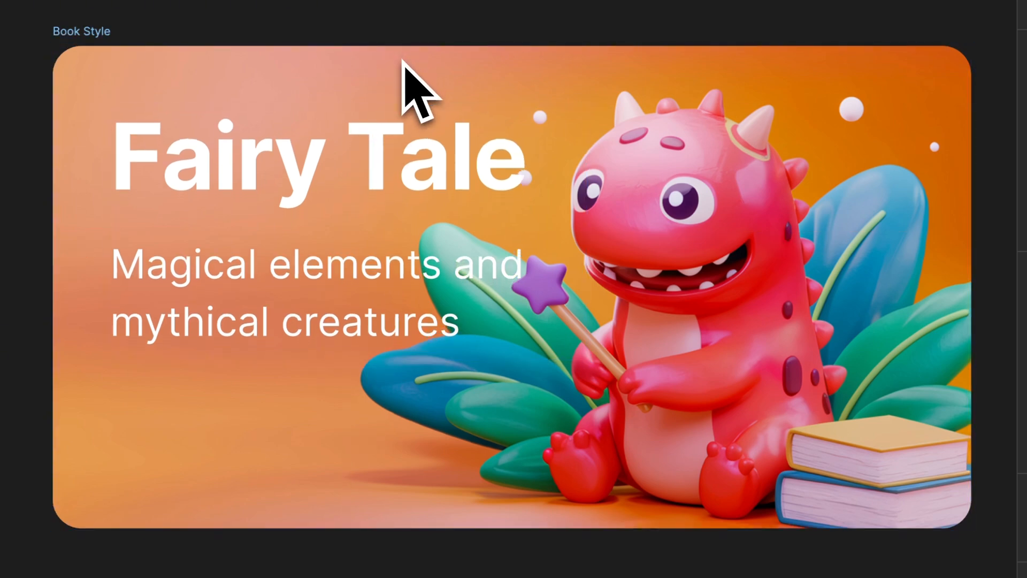
key("alt+Left")
key("alt+Left")
key("alt+Left")
key("alt+Left")
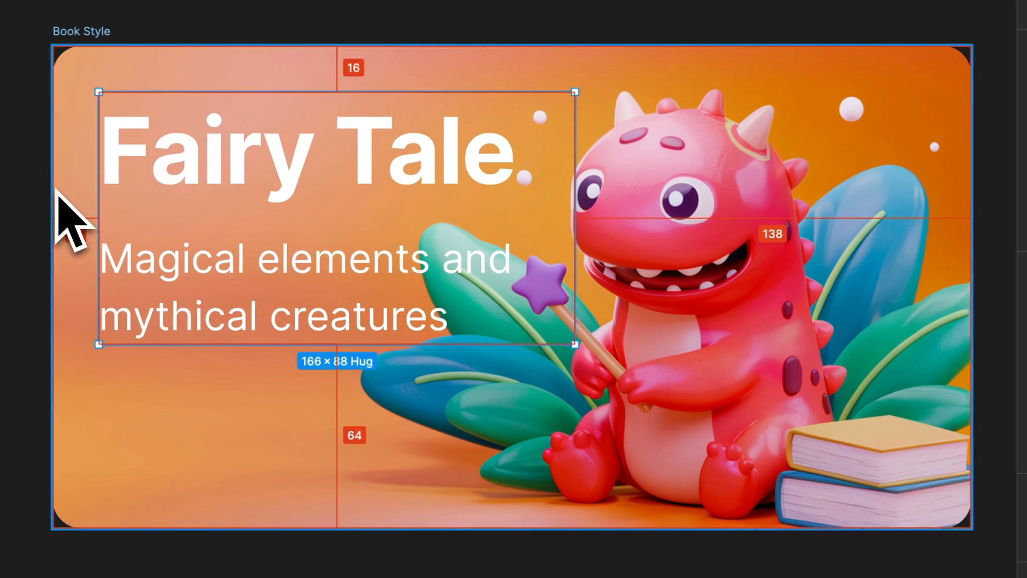
mouse_move(340, 230)
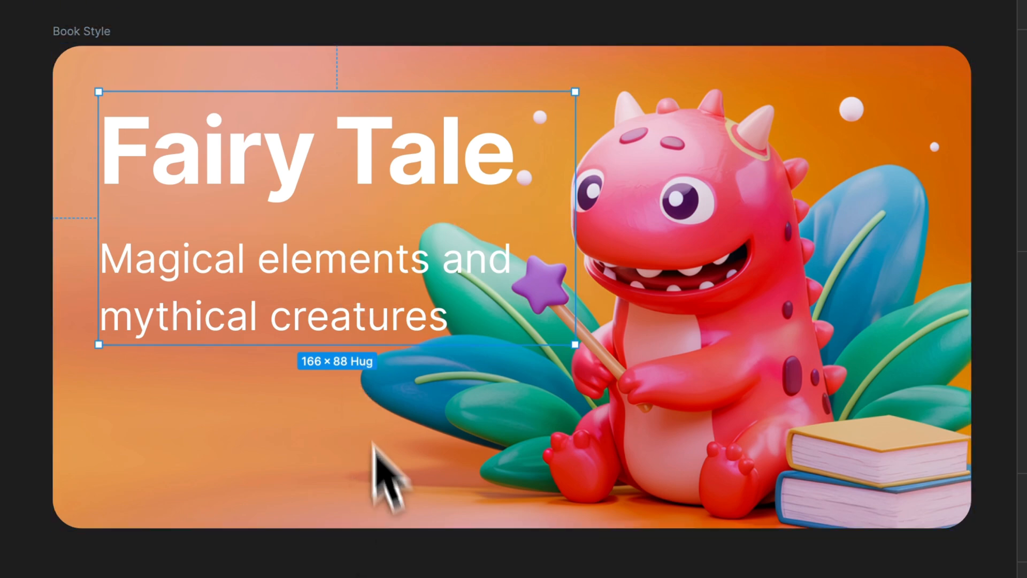
- Set the font of the Fairy Tale heading to Quicksand
left_click(343, 282)
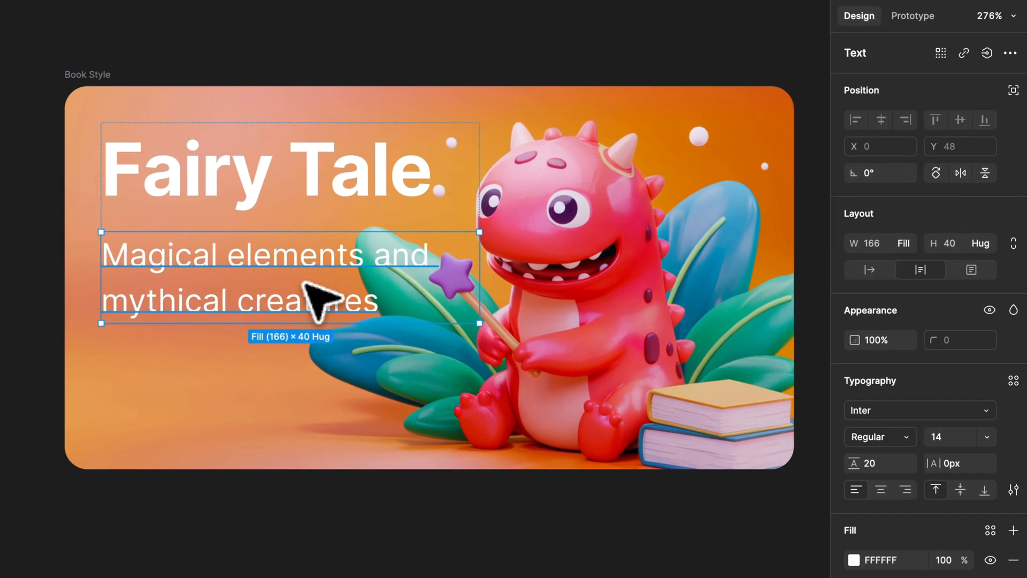
left_click(312, 393)
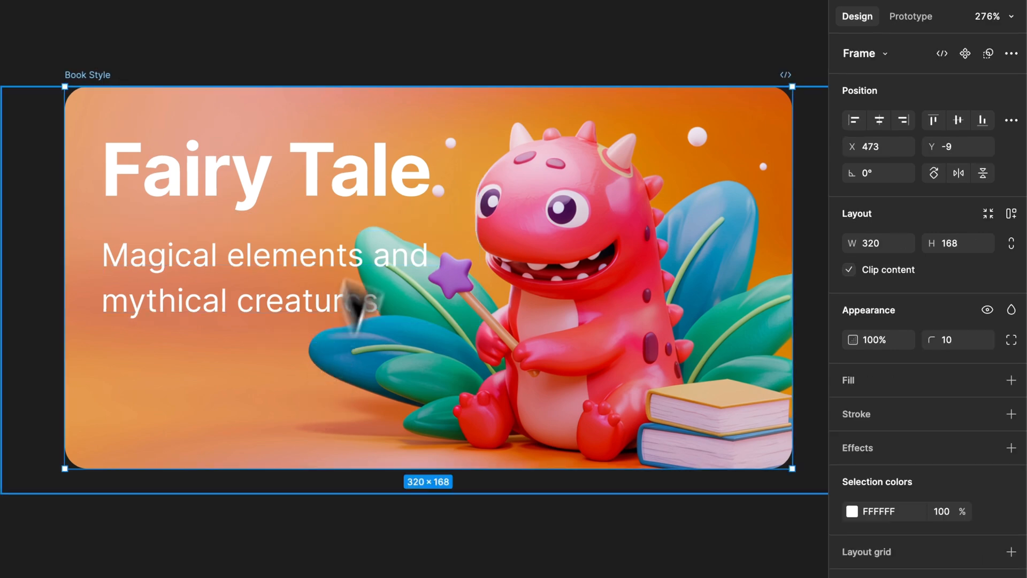
left_click(332, 169)
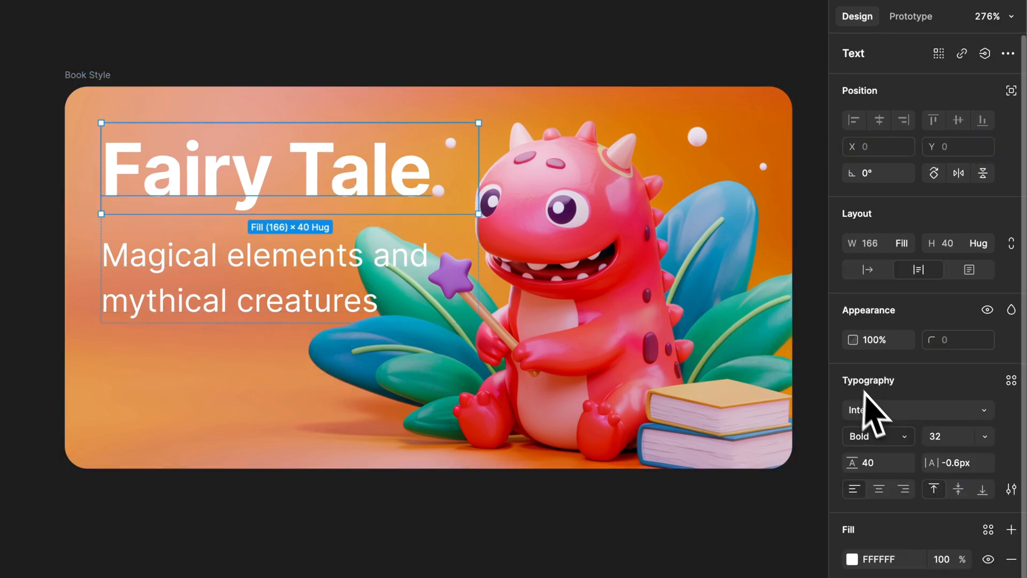
left_click(877, 409)
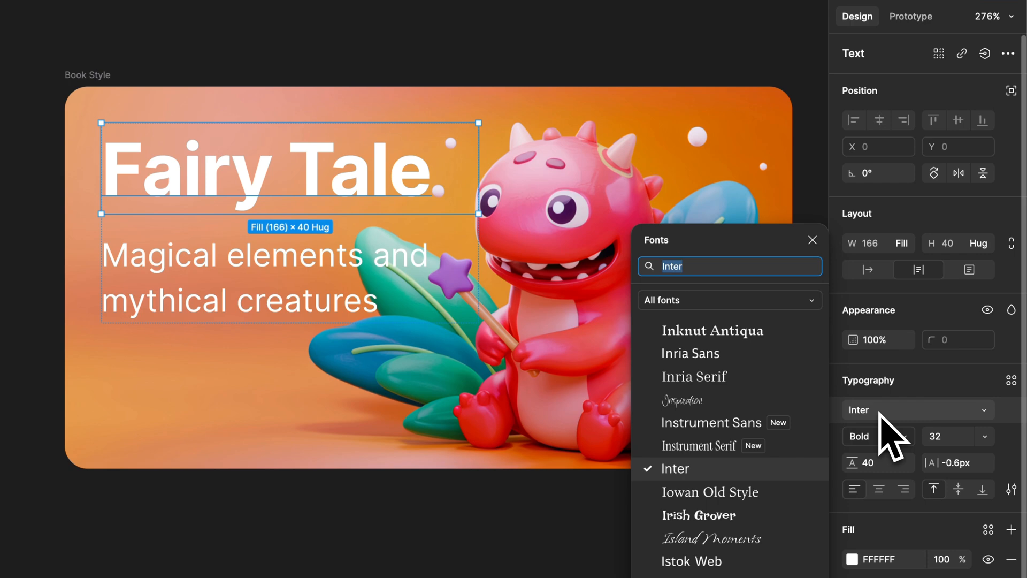
type("f")
key("BackSpace")
type("qui")
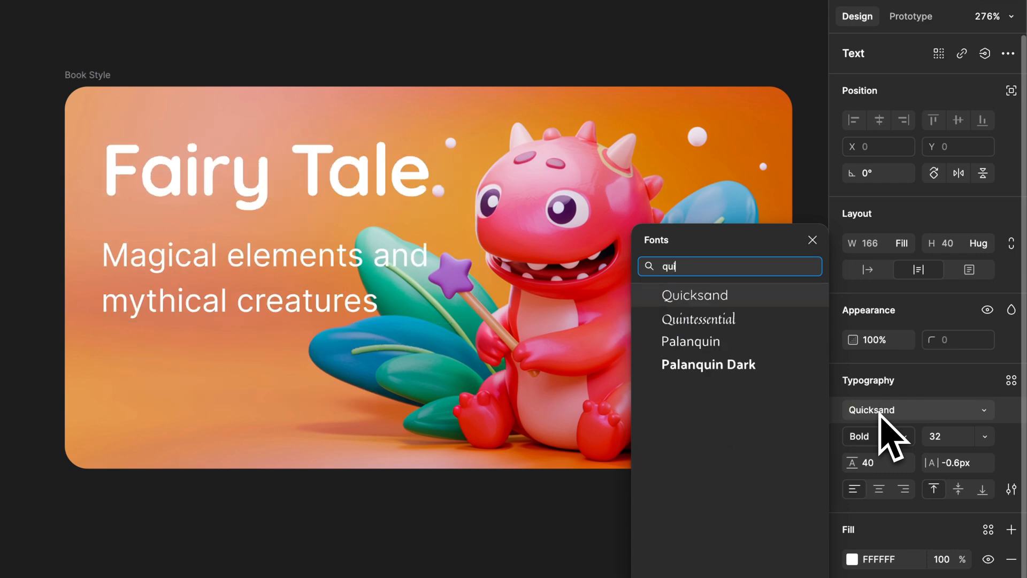
left_click(762, 302)
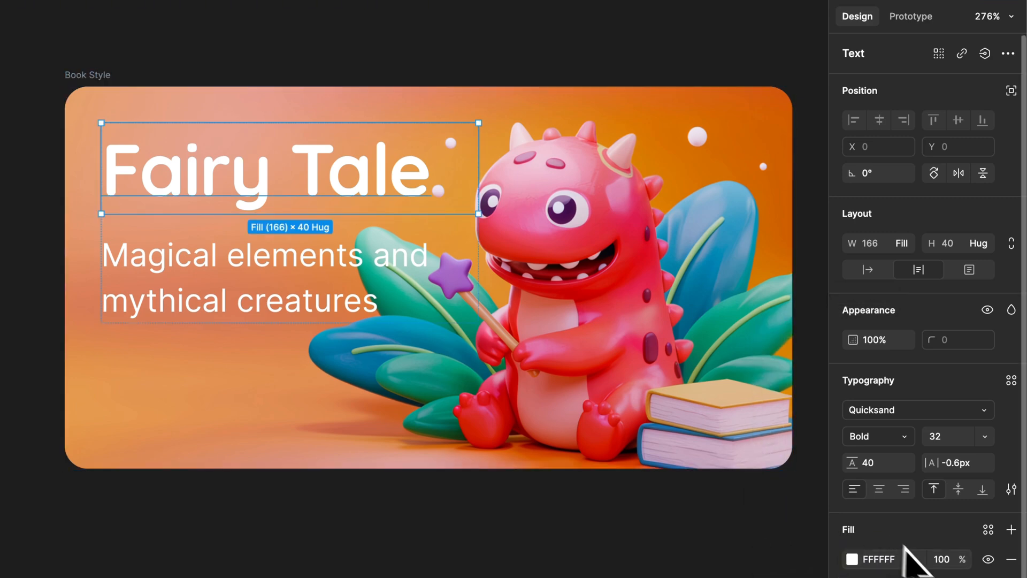
- Add a drop shadow with X 0, Y 4 and blur 4 to the Fairy Tale heading and clear the selection
scroll(915, 559, "down", 2)
left_click(886, 567)
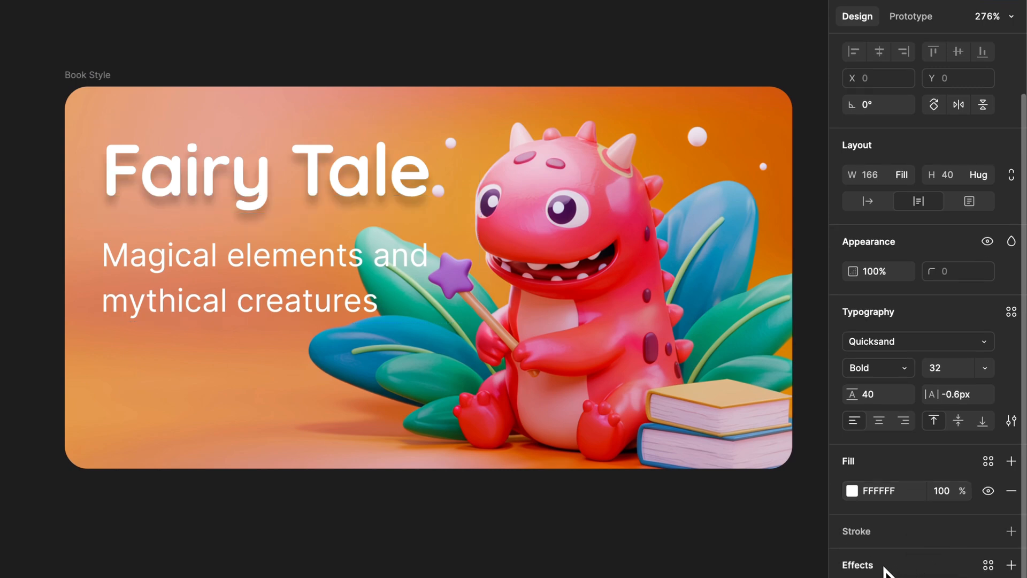
left_click(855, 577)
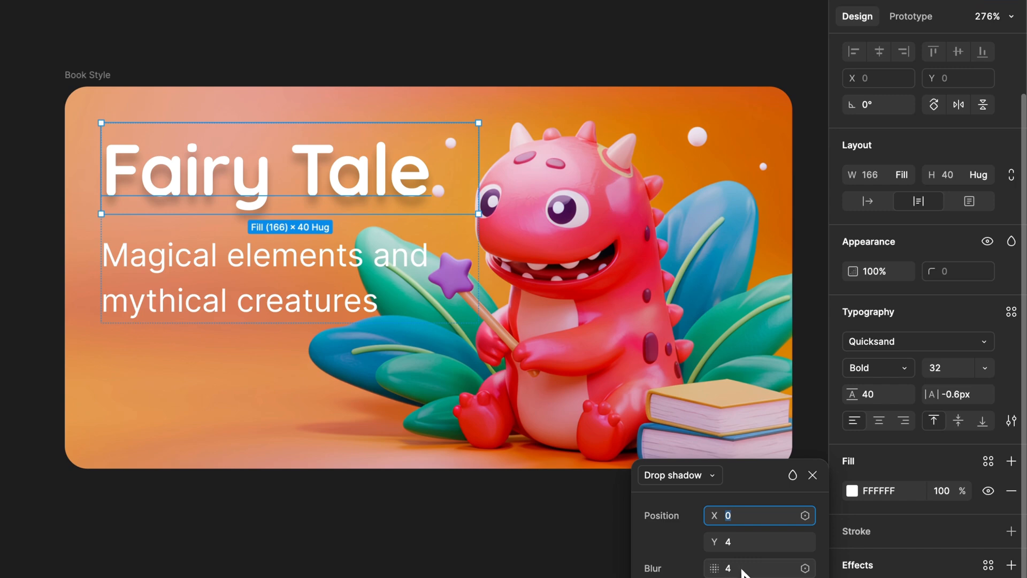
left_click(616, 564)
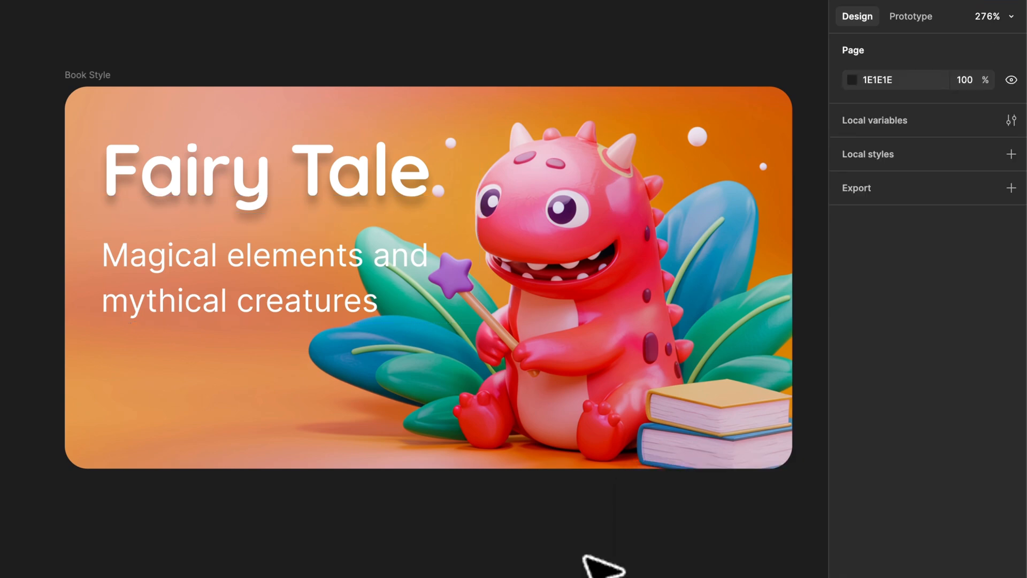
- Set the font of the description below the heading to Quicksand
left_click(282, 314)
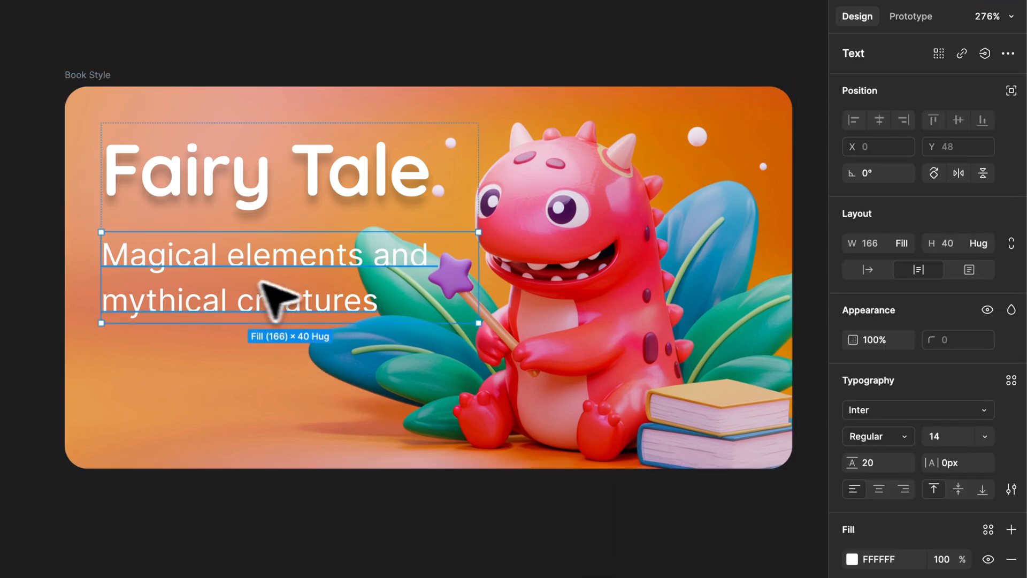
left_click(912, 411)
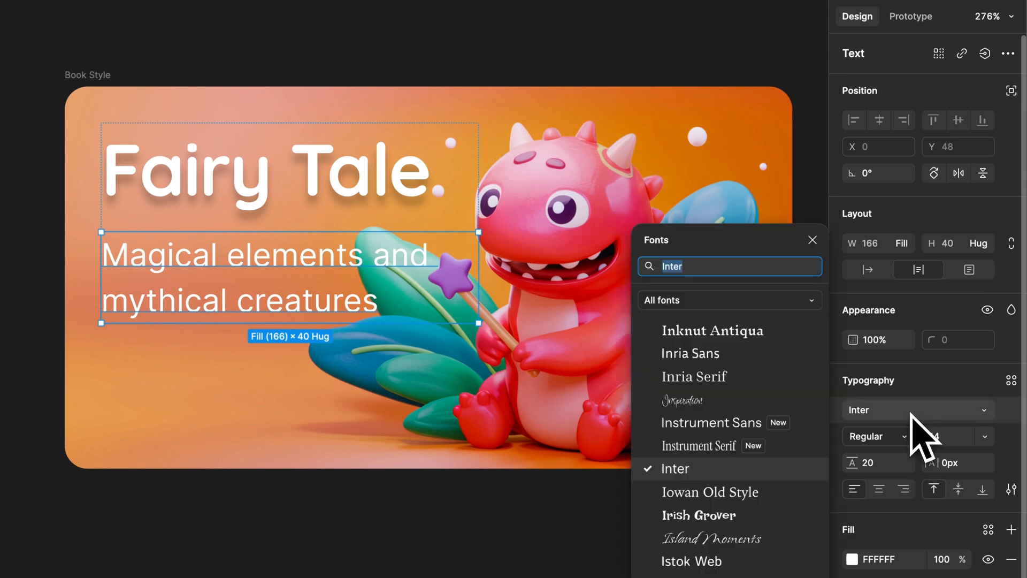
type("quick")
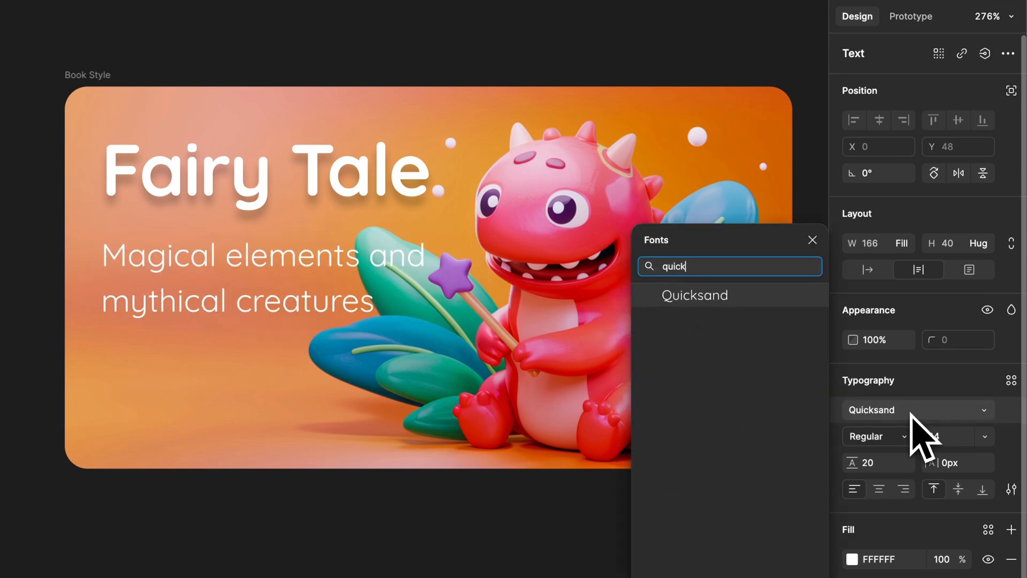
left_click(682, 304)
- Add a drop shadow to the description and set its font weight to Medium
scroll(888, 536, "down", 1)
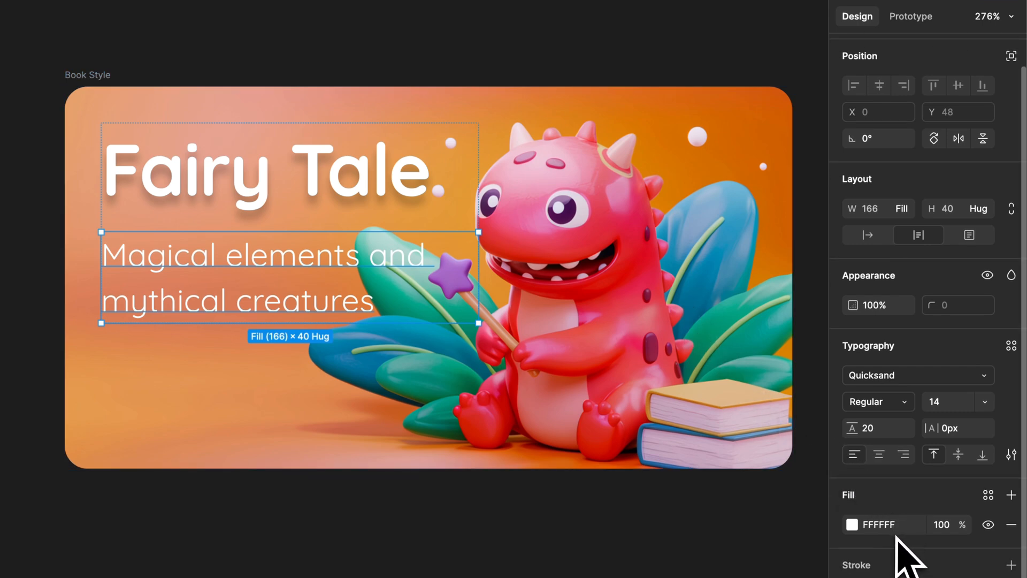
left_click(1011, 577)
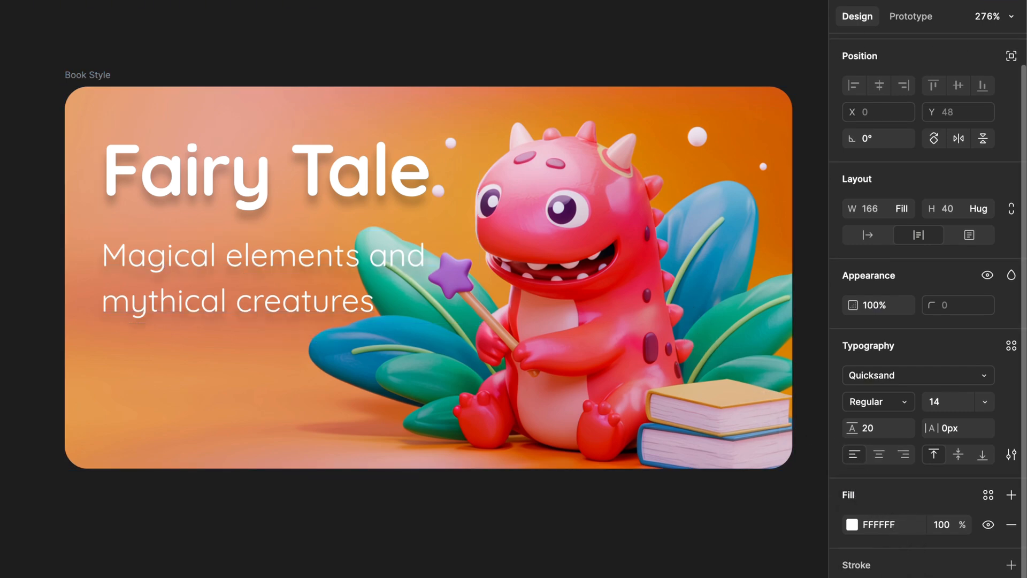
left_click(887, 403)
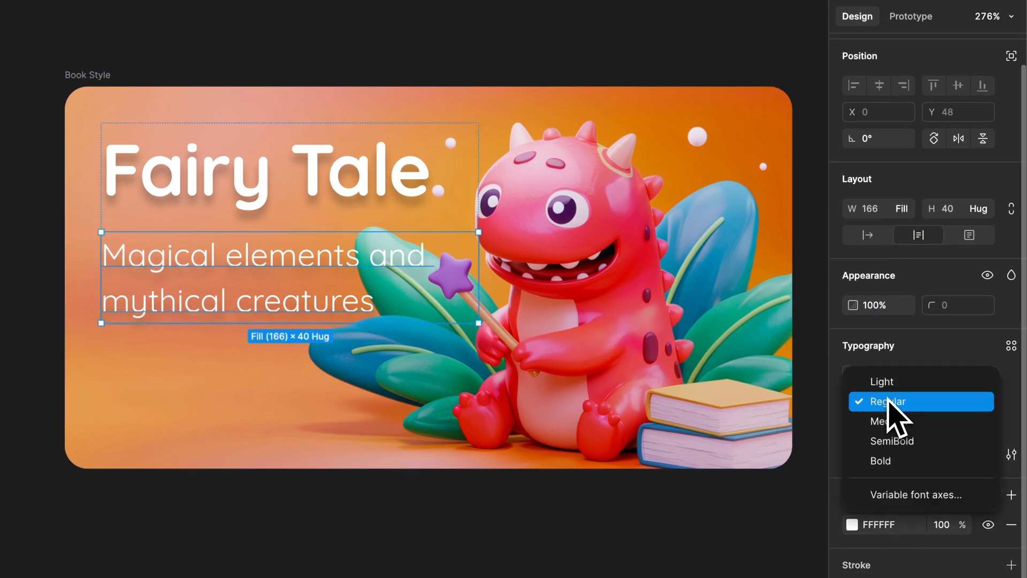
left_click(890, 422)
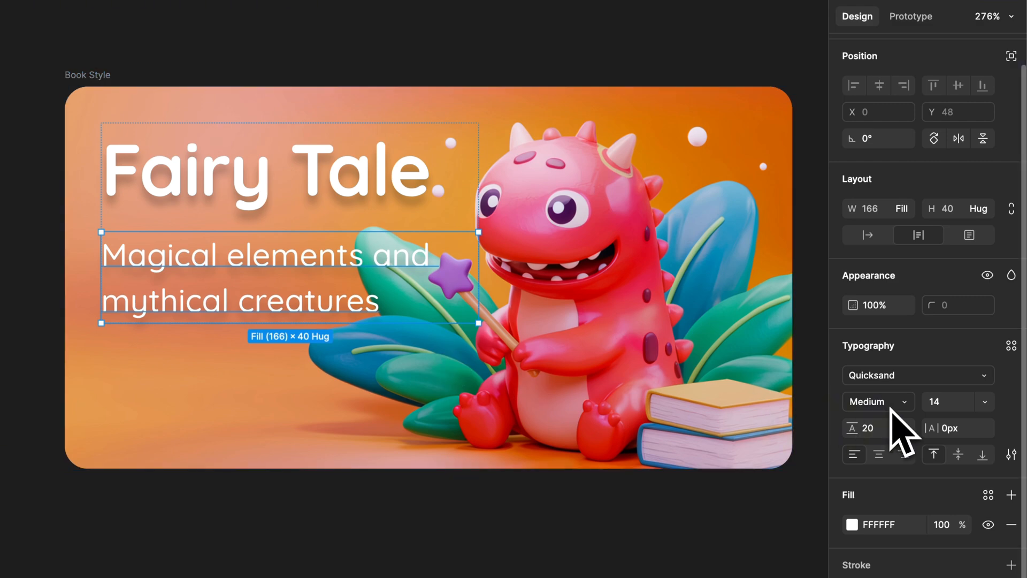
- Change the description's font to Poppins Regular
left_click(900, 377)
type("pop")
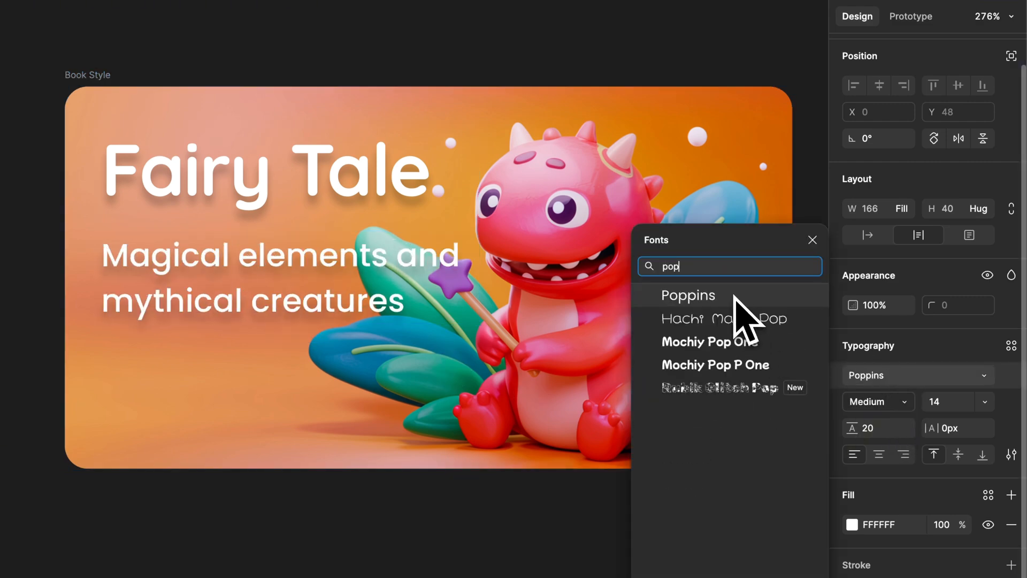
left_click(893, 384)
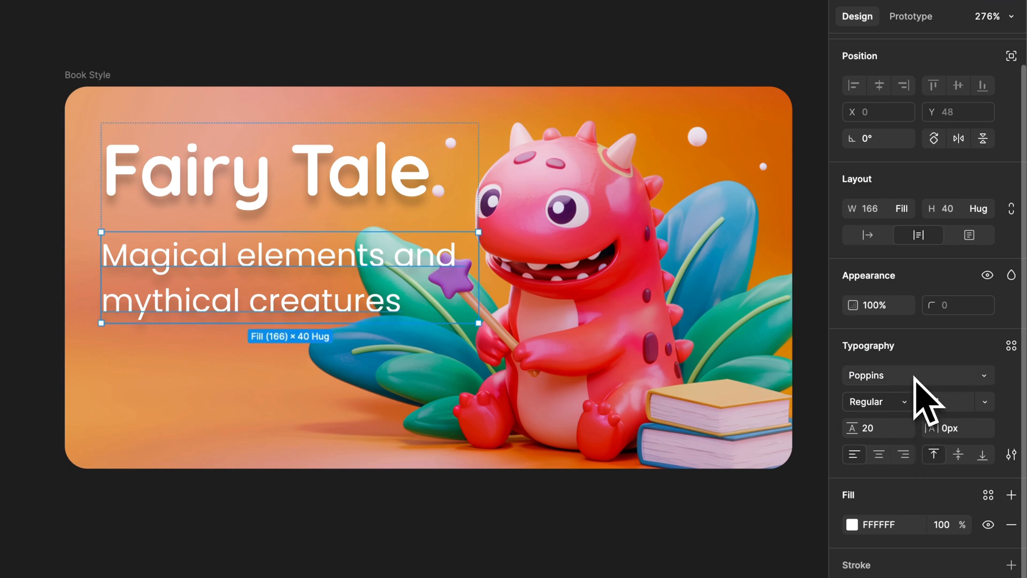
- Try the Baloo font on the Fairy Tale heading and undo the change
left_click(387, 199)
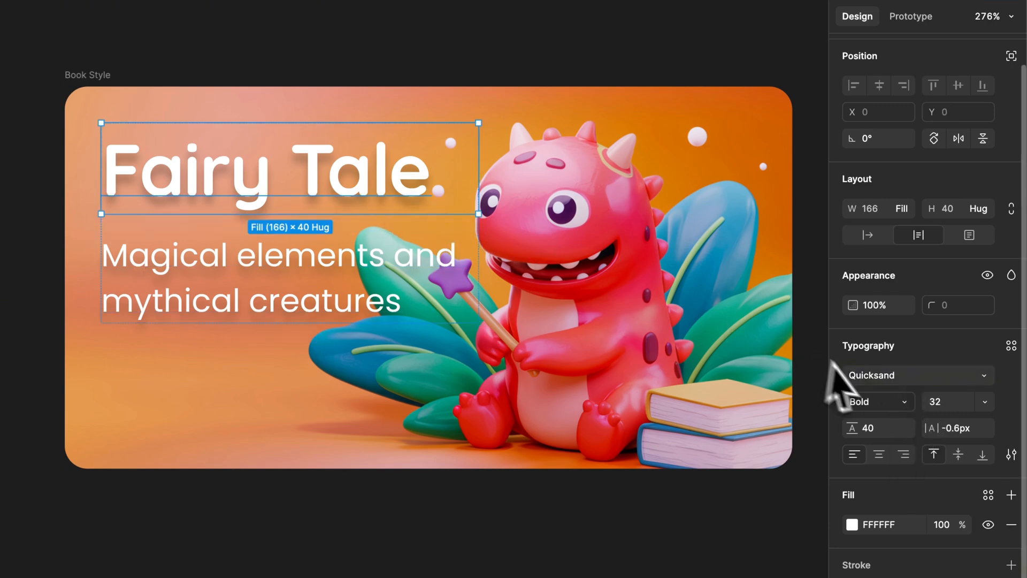
left_click(871, 376)
type("bal")
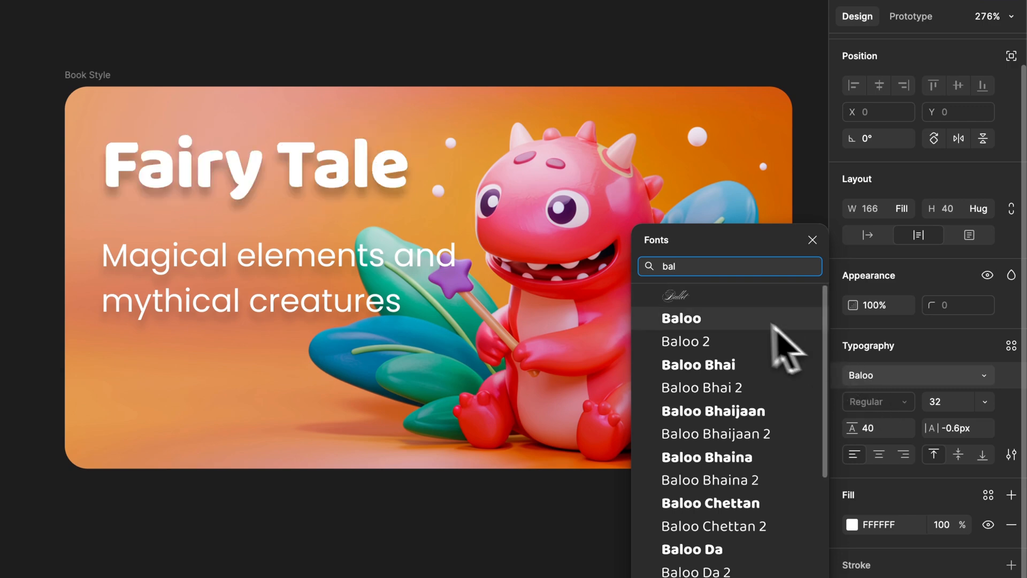
left_click(720, 318)
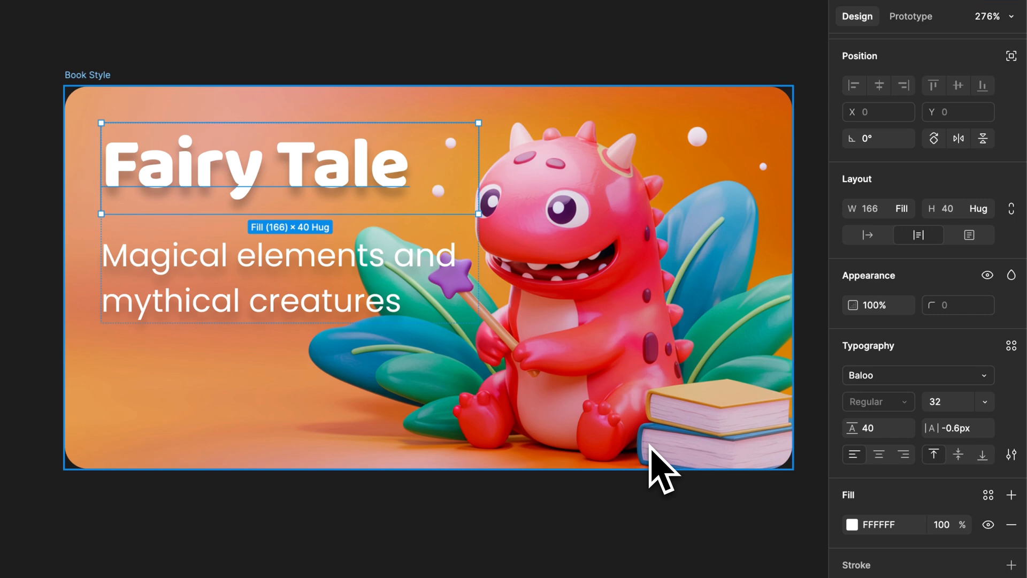
key("super+z")
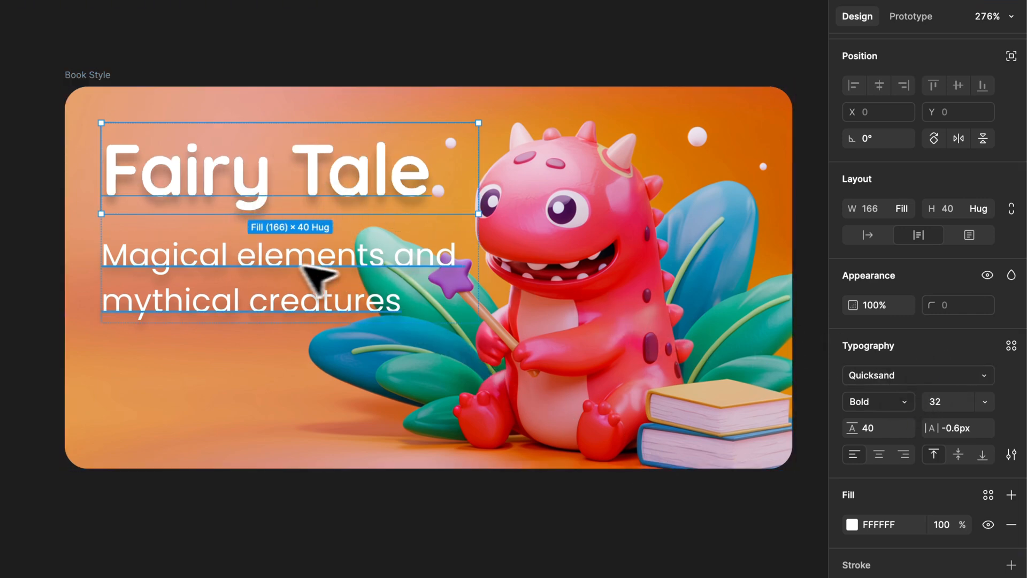
- Try the SF Compact Rounded font on the description
left_click(324, 276)
left_click(943, 376)
type("sf")
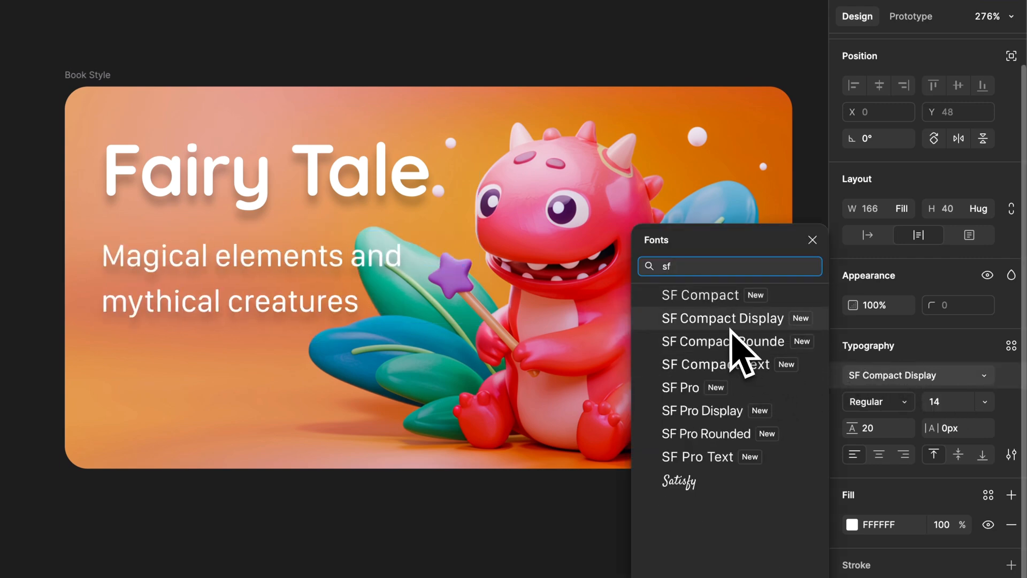
left_click(720, 347)
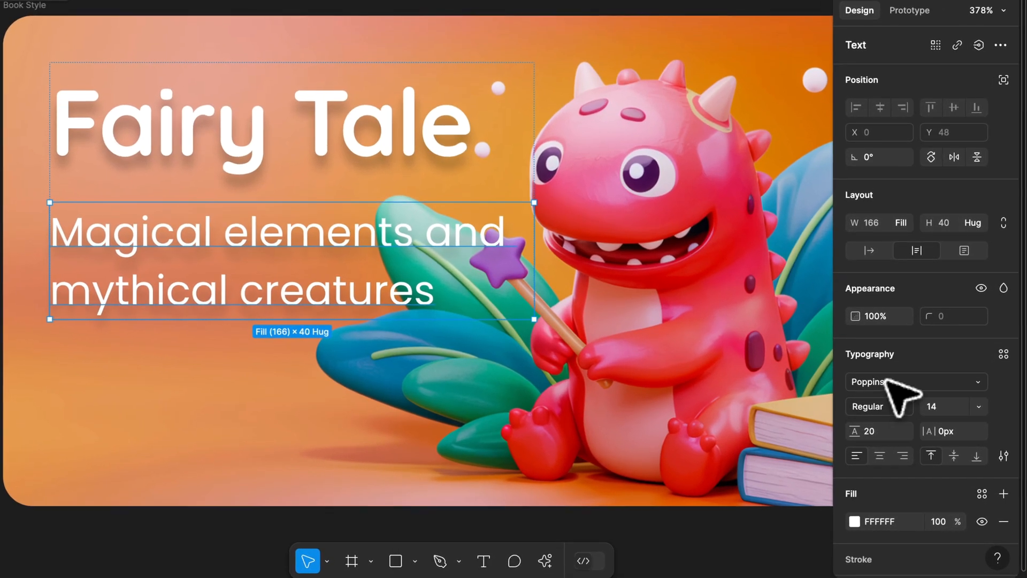
- Try the Quicksand font on the description and set its font to SF Compact Rounded
left_click(893, 388)
type("quic")
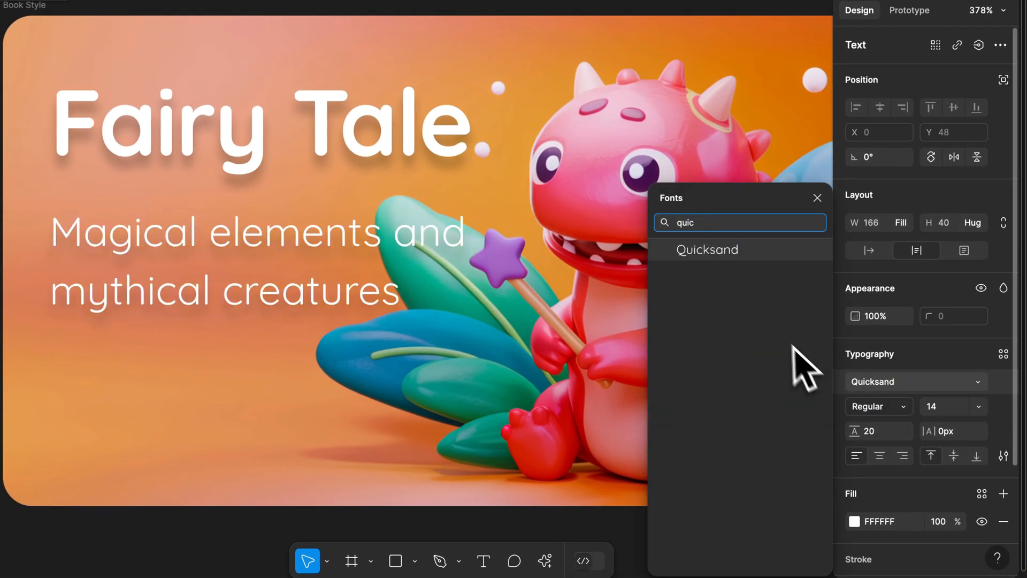
key("Escape")
left_click(910, 383)
type("sf")
left_click(749, 295)
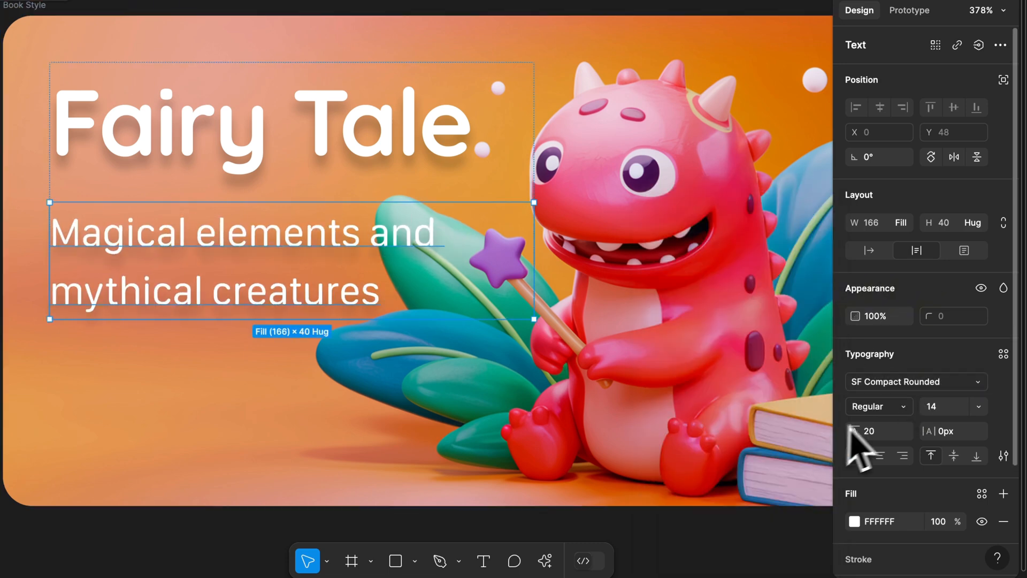
left_click(700, 542)
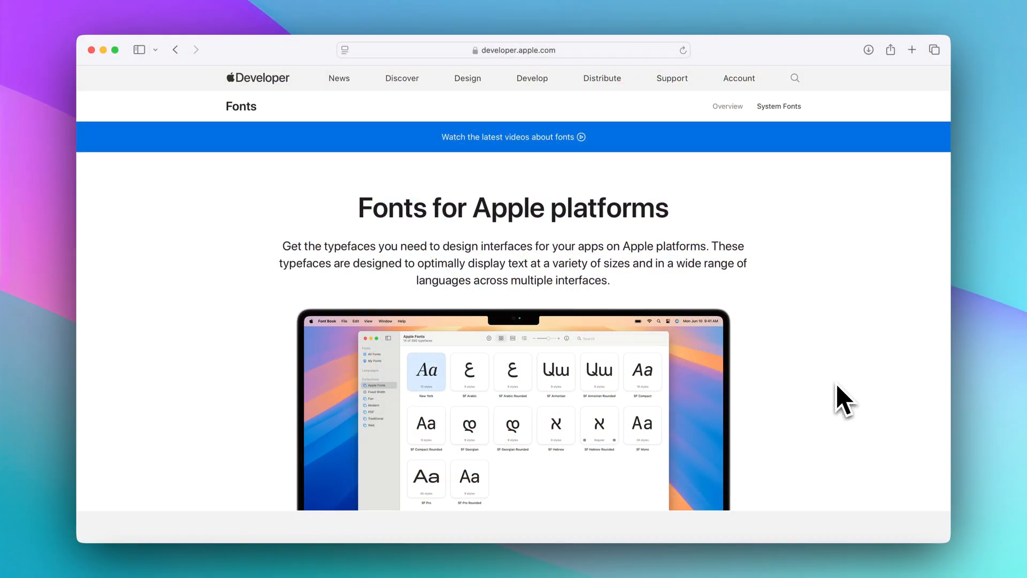
- Look through the San Francisco typefaces offered on Apple's developer fonts page in the browser
scroll(845, 401, "down", 5)
scroll(844, 401, "down", 10)
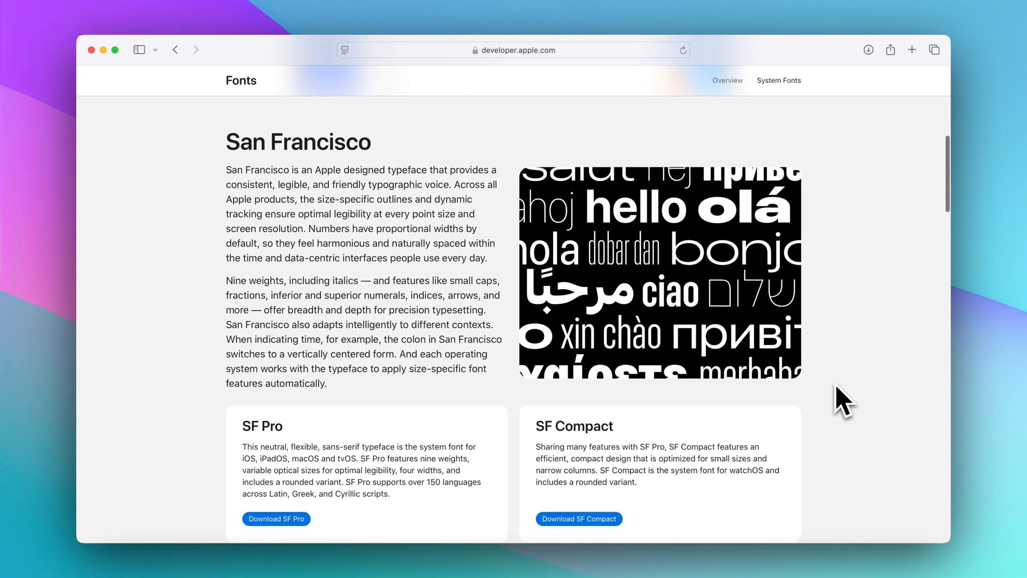
scroll(844, 401, "down", 6)
scroll(845, 402, "down", 4)
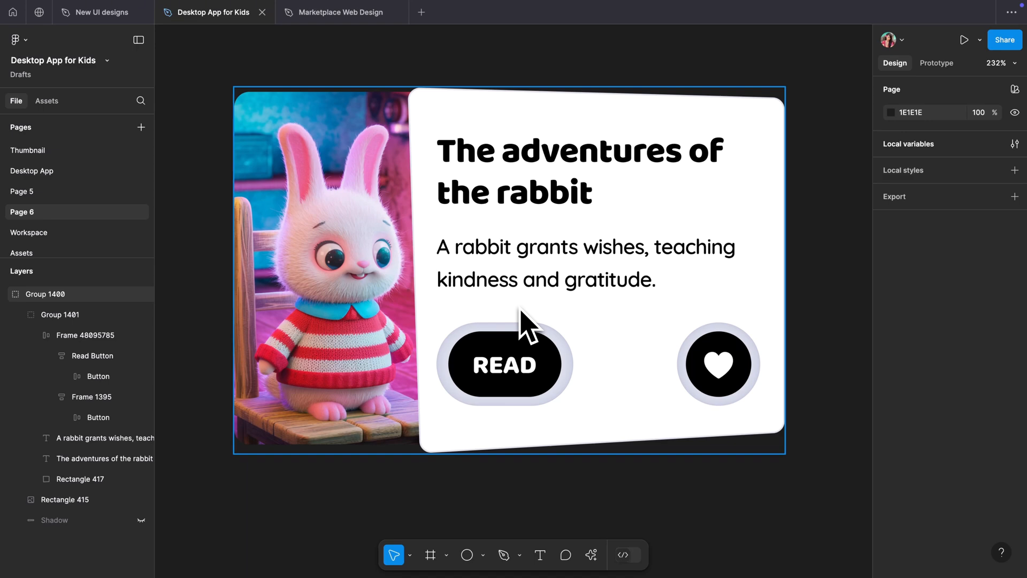
- Change the fill of the rabbit card's READ button to blue 0062FF
left_click(533, 343)
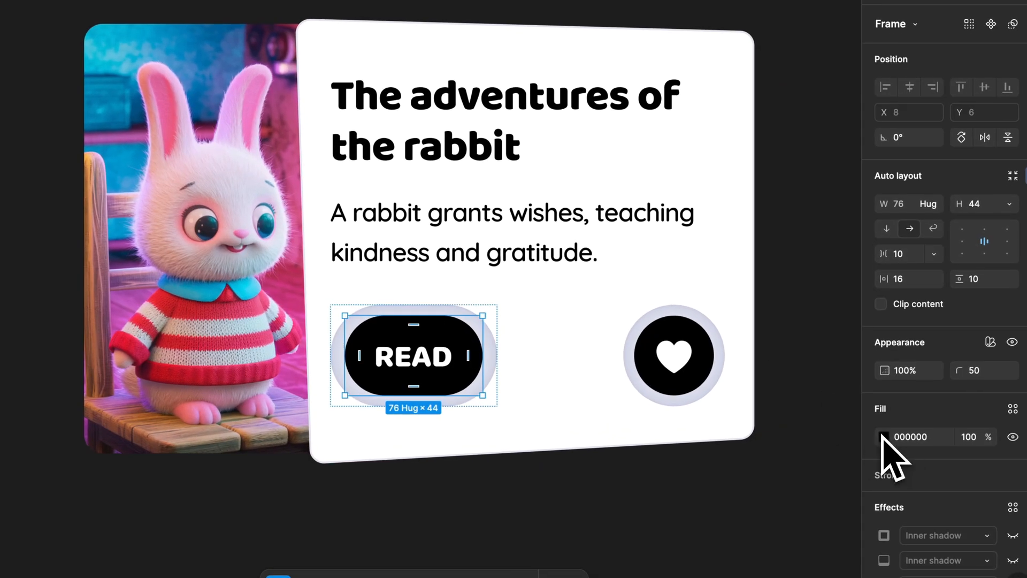
left_click(890, 432)
left_click_drag(803, 431, 797, 429)
left_click_drag(842, 231, 863, 221)
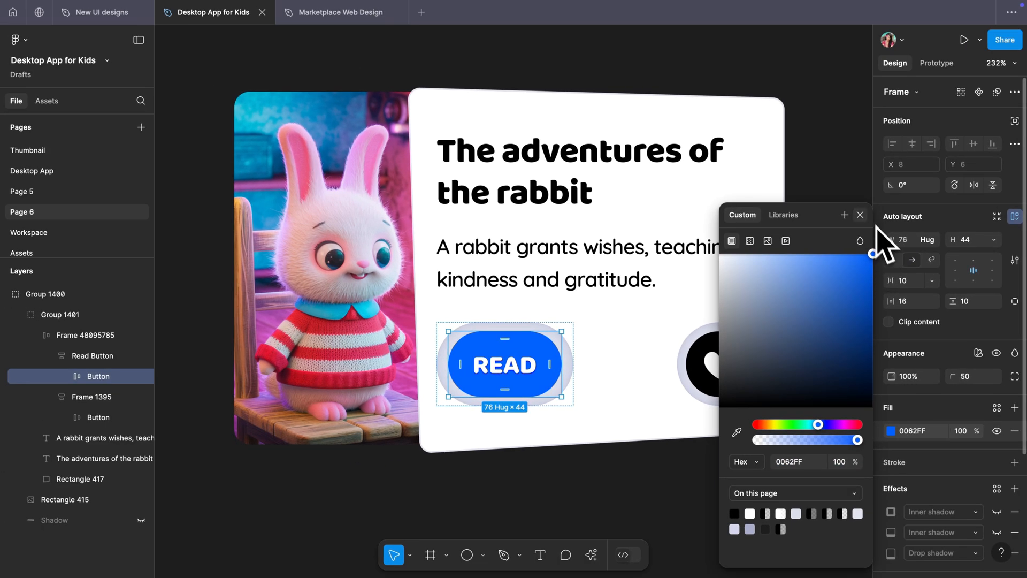
left_click(860, 215)
left_click(747, 484)
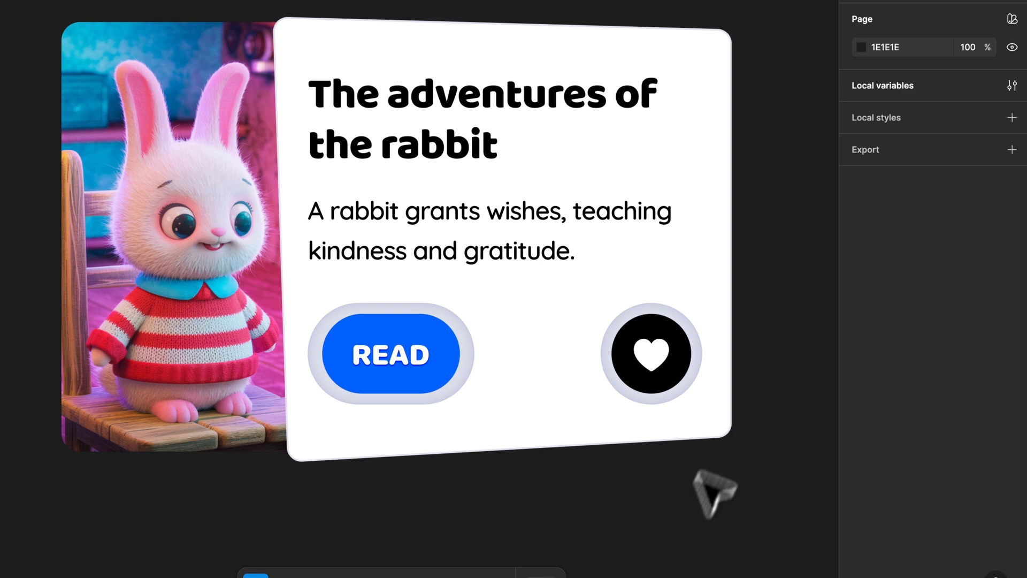
- Change the fill of the rabbit card's round heart button to green 0CBA3A
left_click(651, 348)
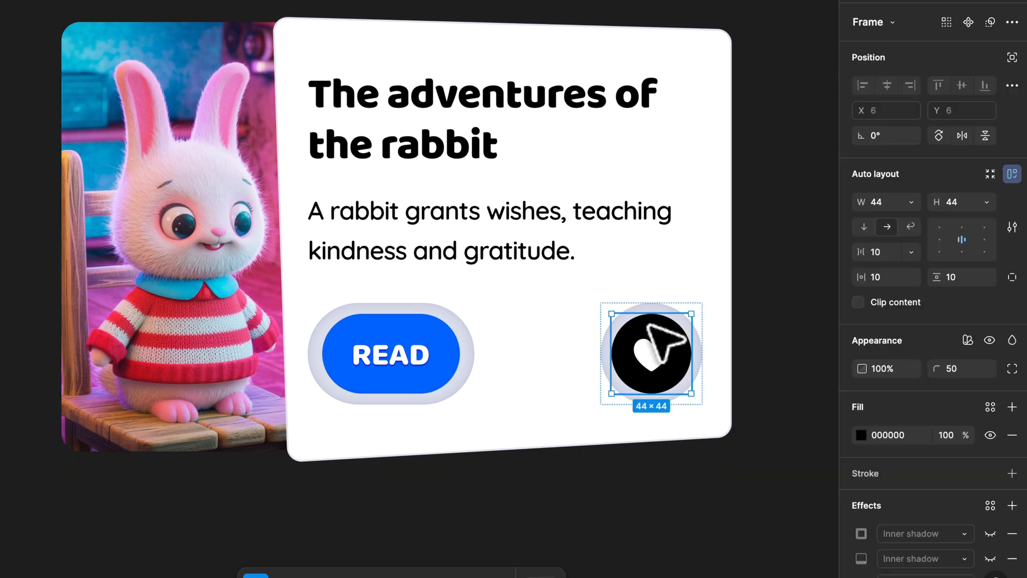
left_click(861, 434)
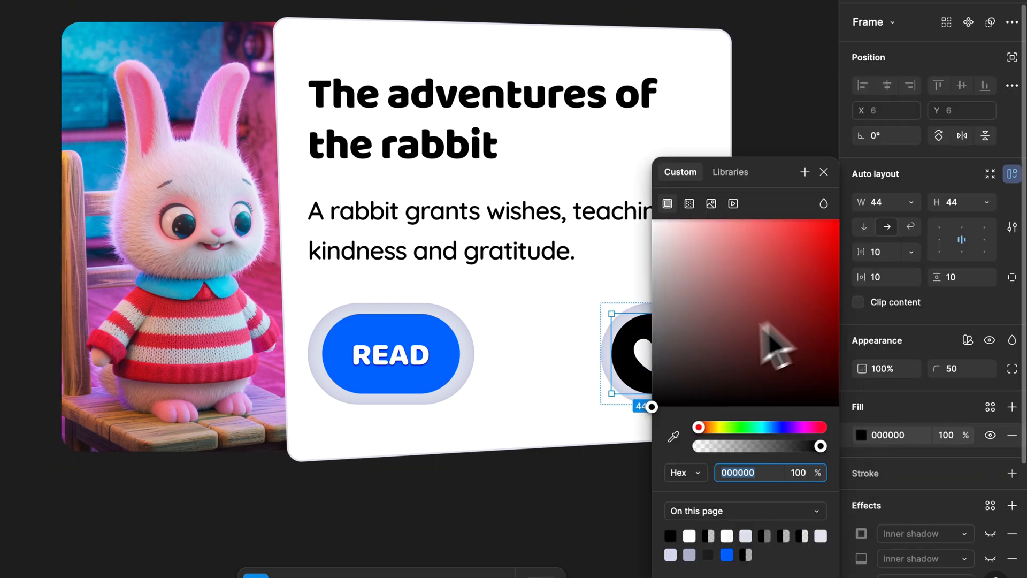
left_click(736, 427)
left_click(812, 255)
scroll(577, 358, "right", 3)
left_click_drag(736, 427, 739, 427)
left_click_drag(816, 256, 865, 303)
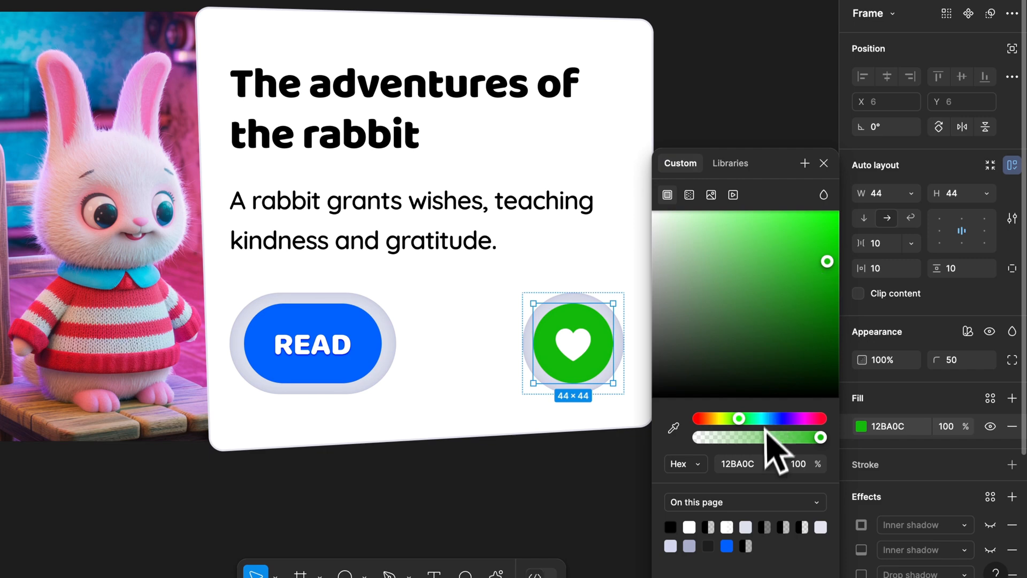
mouse_move(741, 422)
left_mouse_down()
mouse_move(734, 426)
mouse_move(746, 422)
left_mouse_up()
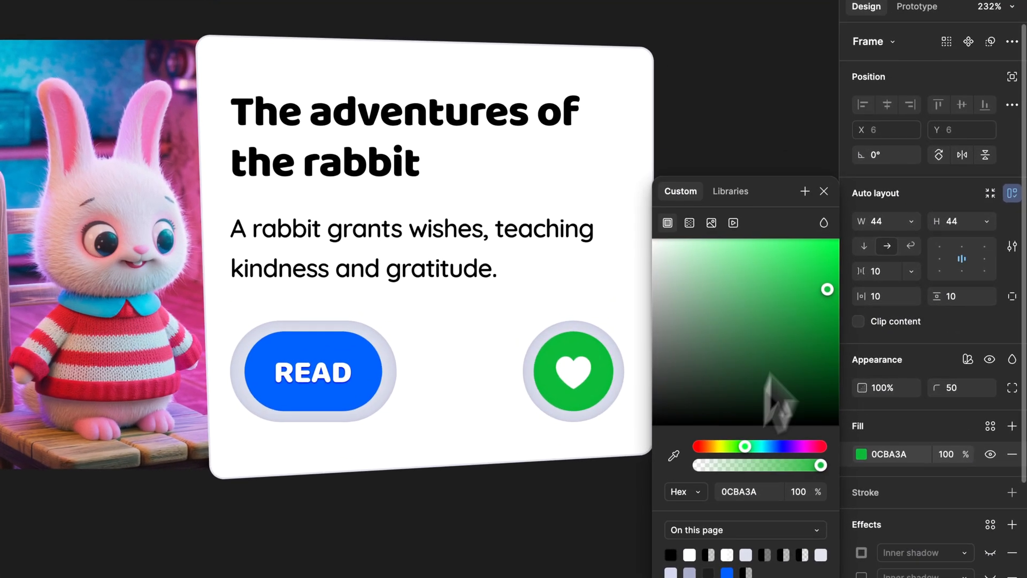
left_click(841, 202)
scroll(814, 211, "left", 2)
scroll(813, 212, "up", 1)
right_click(789, 216)
left_click(778, 165)
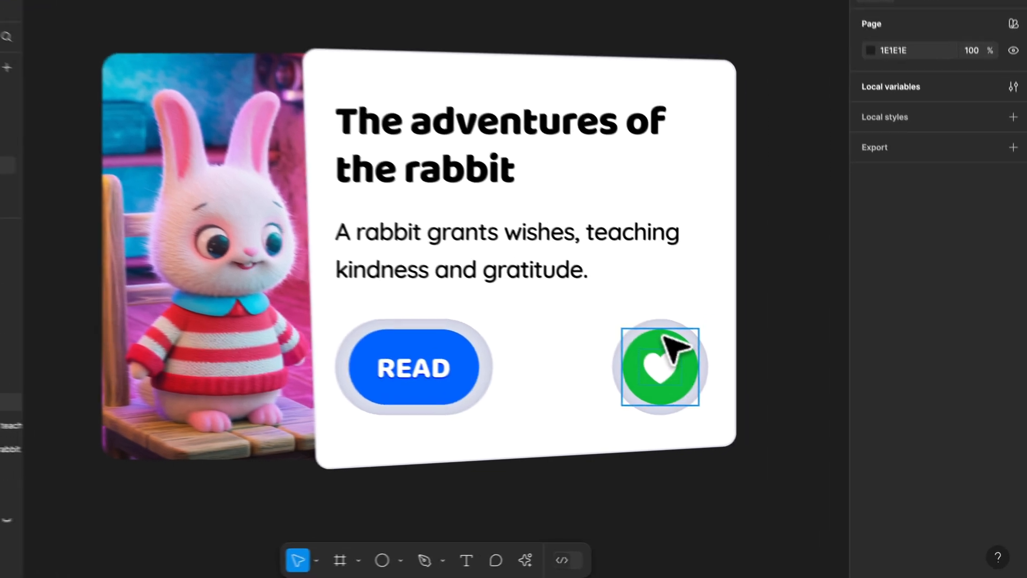
- Change the fill of the round heart button to a bright orange
left_click(722, 379)
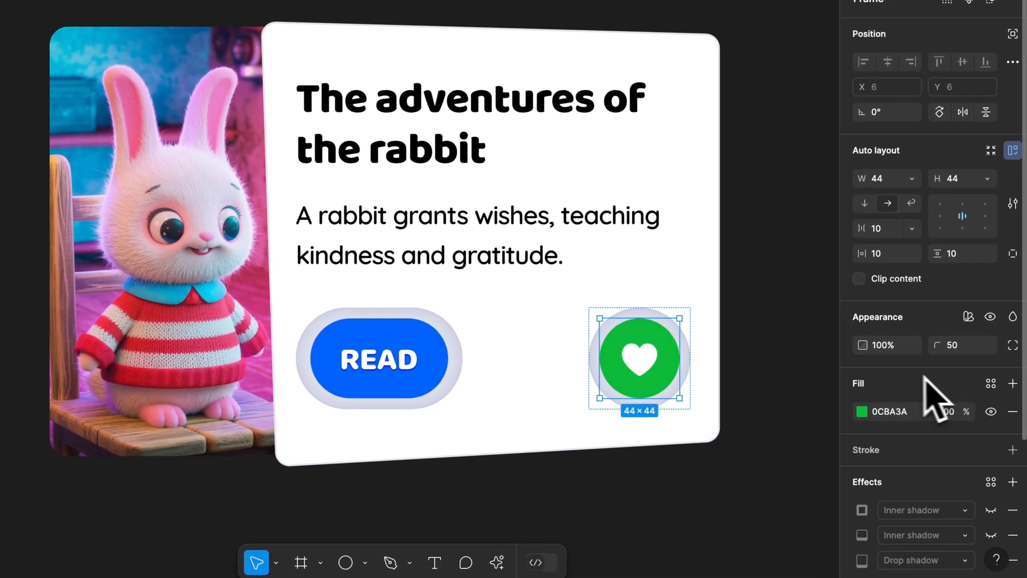
left_click(875, 412)
left_click(863, 411)
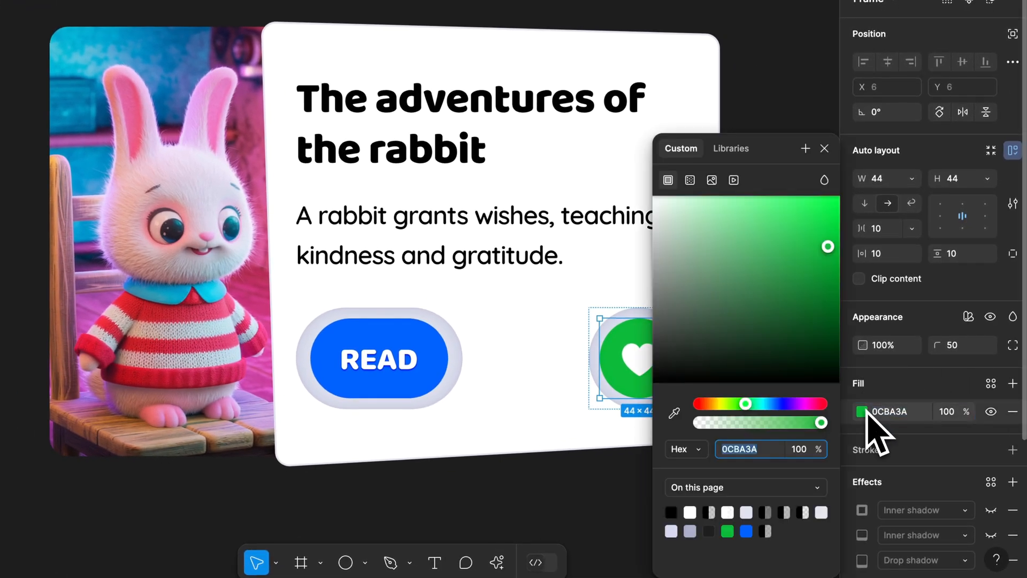
left_click_drag(746, 404, 713, 409)
left_click_drag(836, 252, 820, 222)
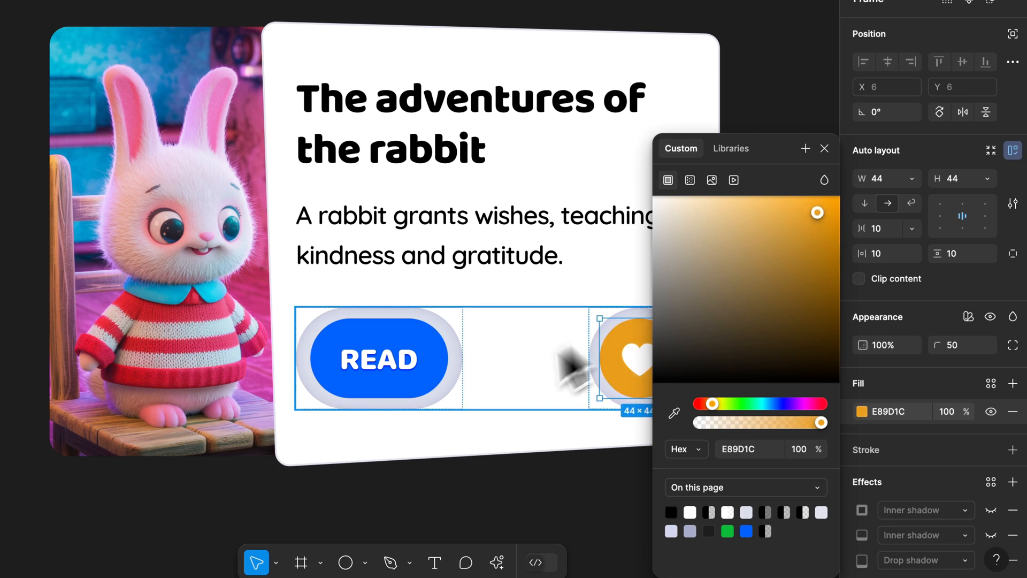
scroll(481, 425, "right", 3)
left_click_drag(713, 404, 710, 405)
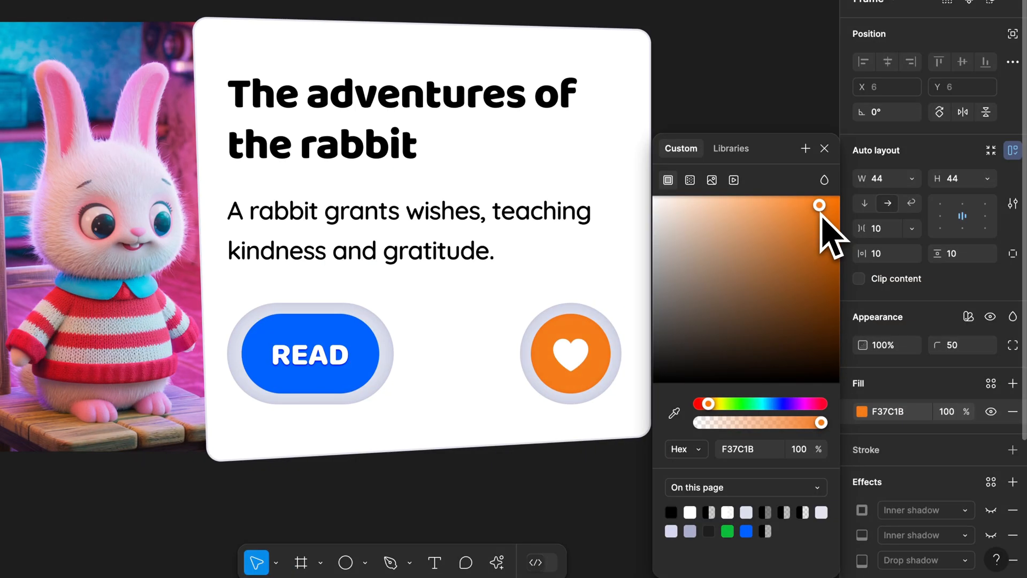
left_click_drag(820, 217, 820, 214)
left_click(621, 500)
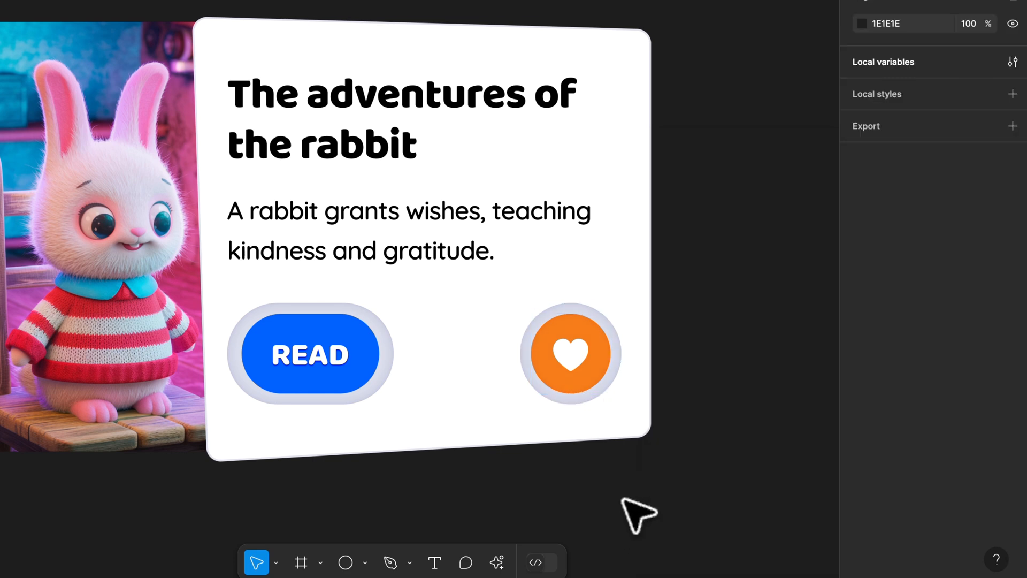
scroll(620, 498, "left", 2)
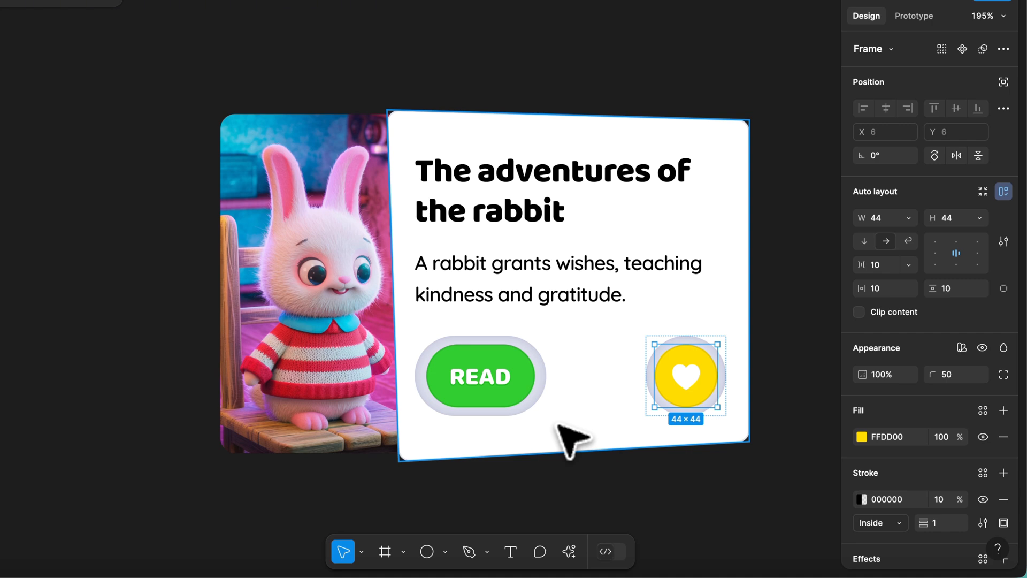
- Change the READ button's fill to orange FF8C00 on the card with the yellow heart button
left_click(533, 372)
left_click(862, 437)
left_click_drag(745, 403, 736, 406)
left_click(753, 522)
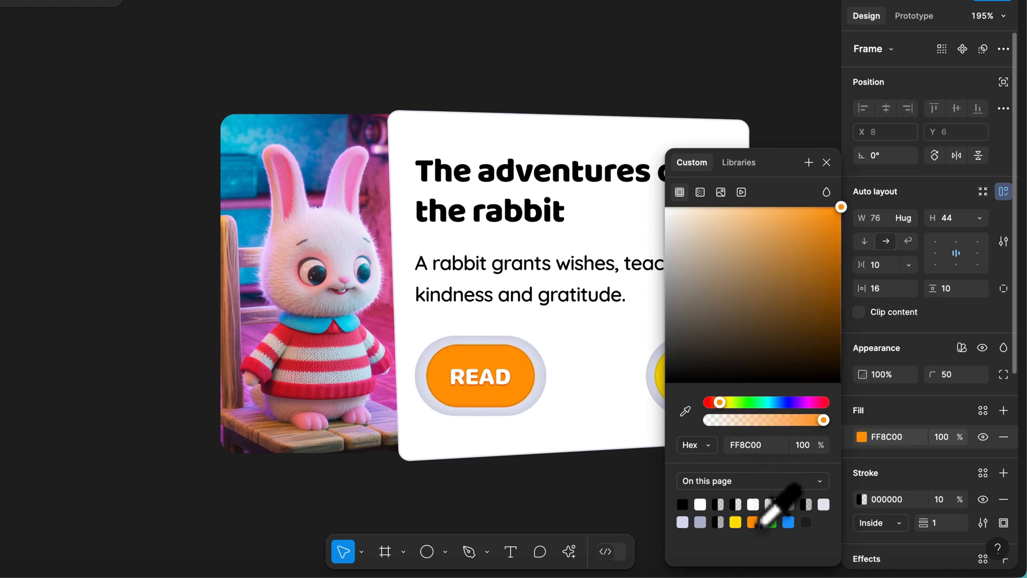
left_click(827, 162)
key("Escape")
key("shift+backslash")
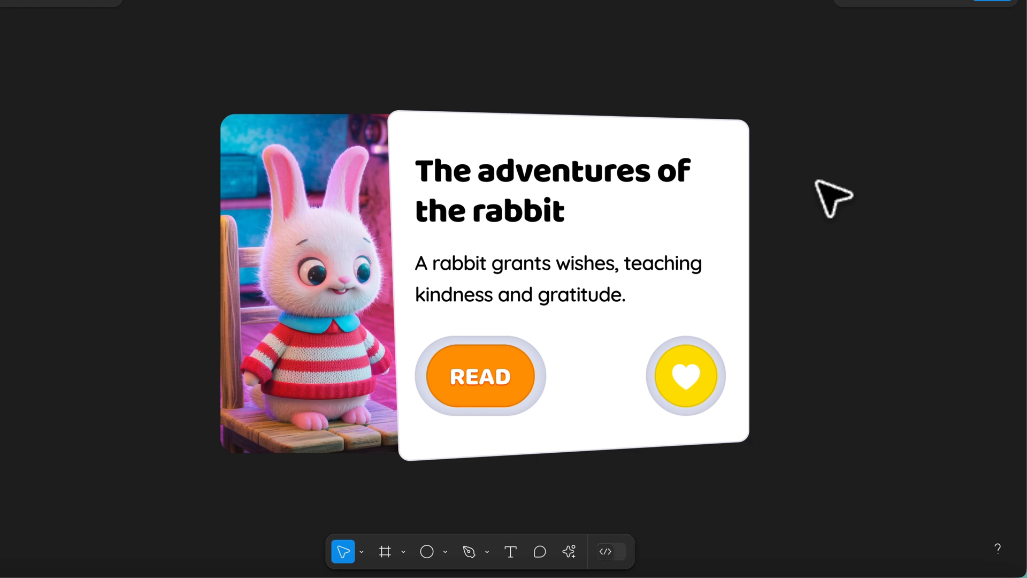
- Change the READ button's fill to purple 7653FF beside the yellow heart button
left_click(517, 363)
left_click(862, 437)
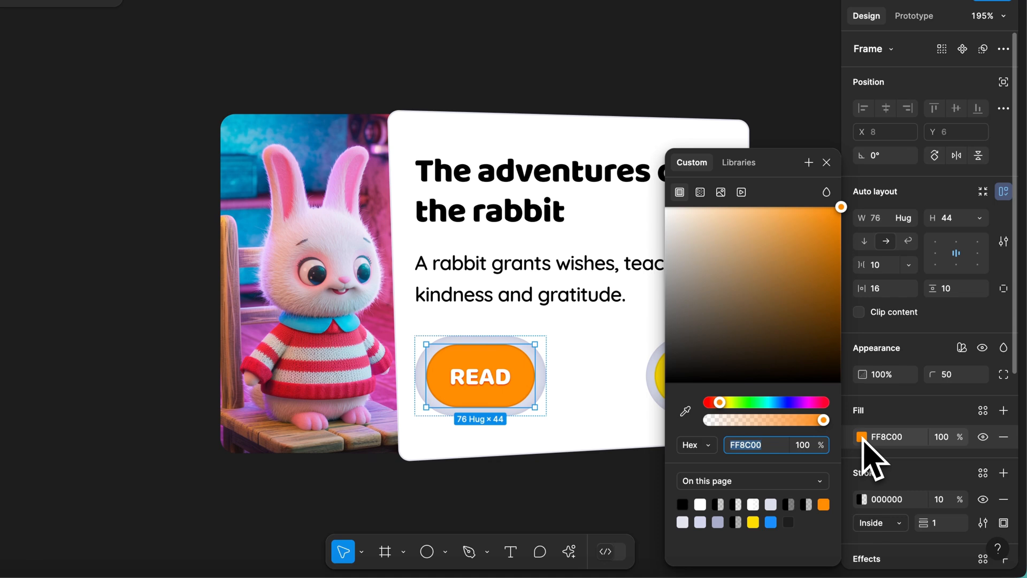
left_click(791, 403)
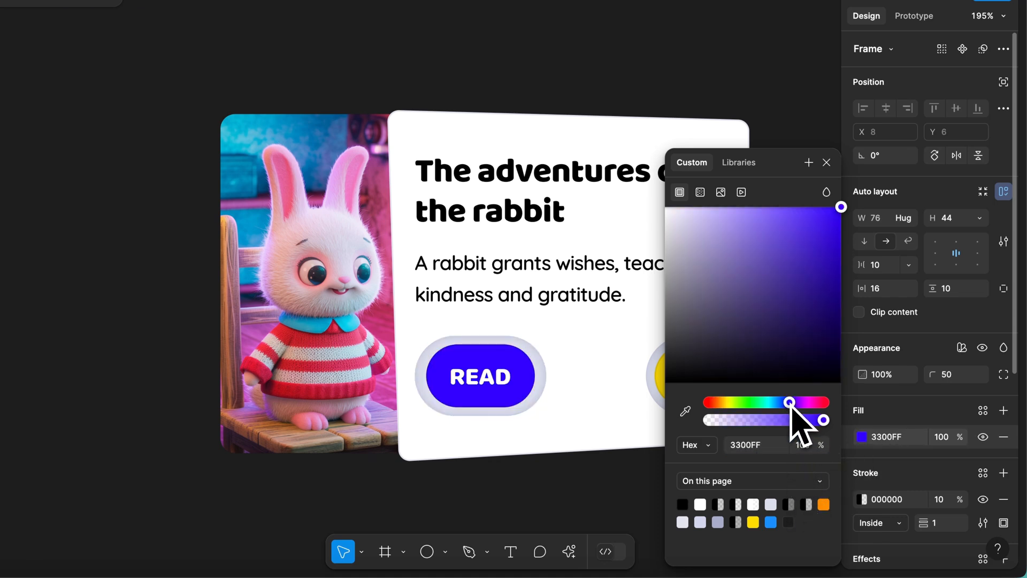
left_click_drag(836, 210, 781, 205)
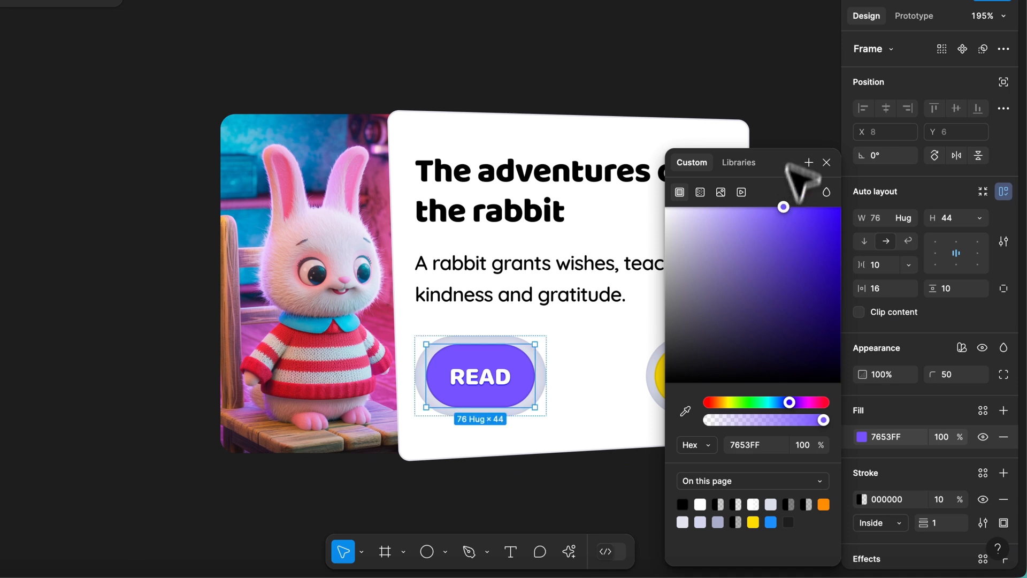
left_click(793, 90)
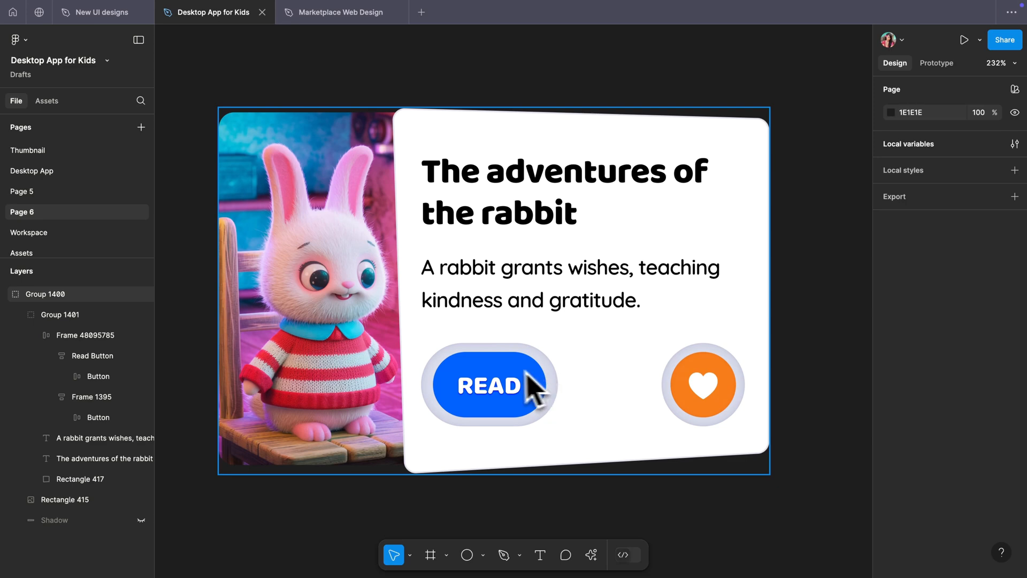
- Set the READ button's fill to 00BFFF on the card with the orange heart button
left_click(540, 387)
left_click(910, 448)
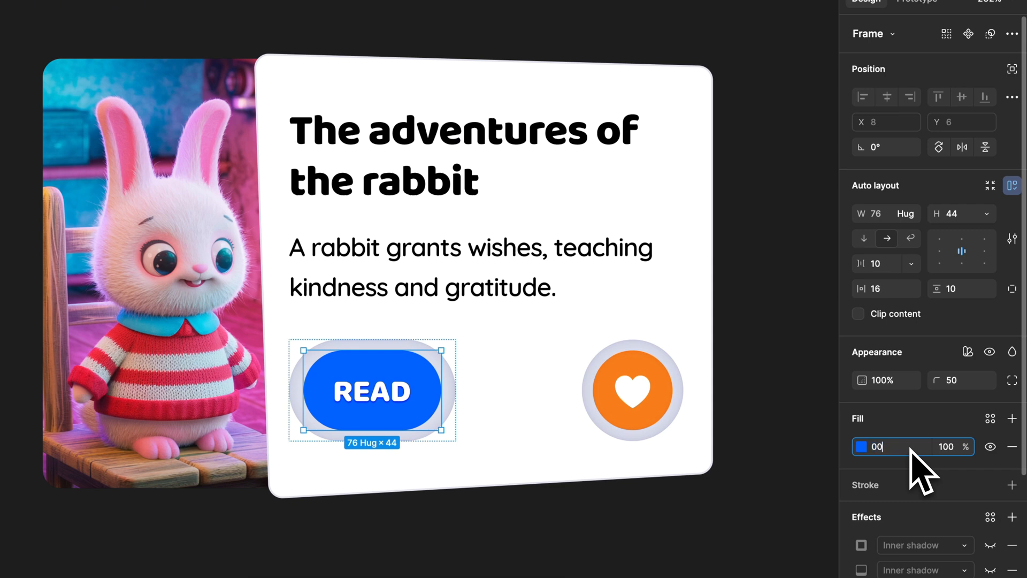
type("00bfff")
key("Return")
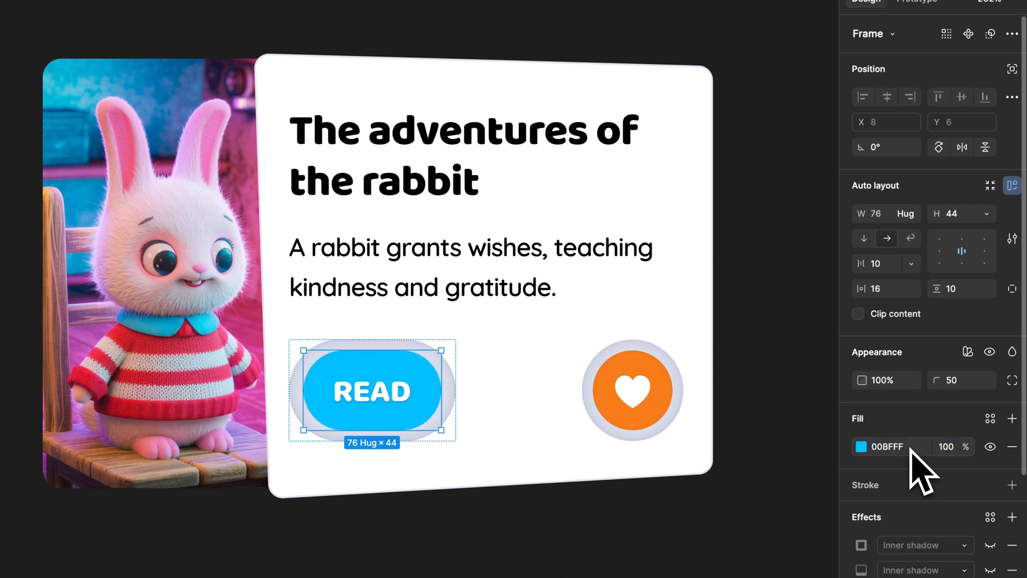
left_click(913, 451)
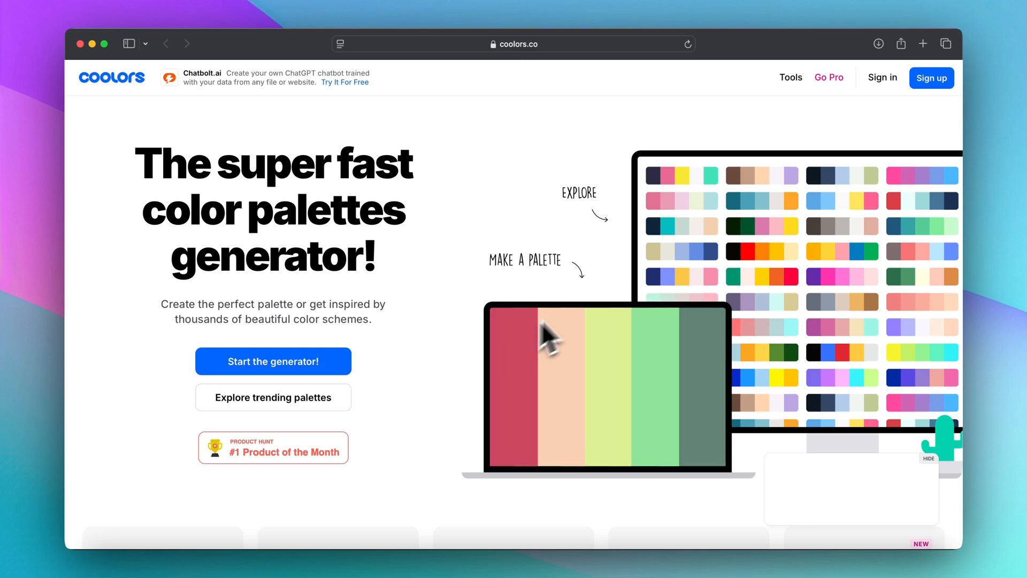
- Browse the trending color palettes and the gradient collection on the Coolors website
mouse_move(790, 81)
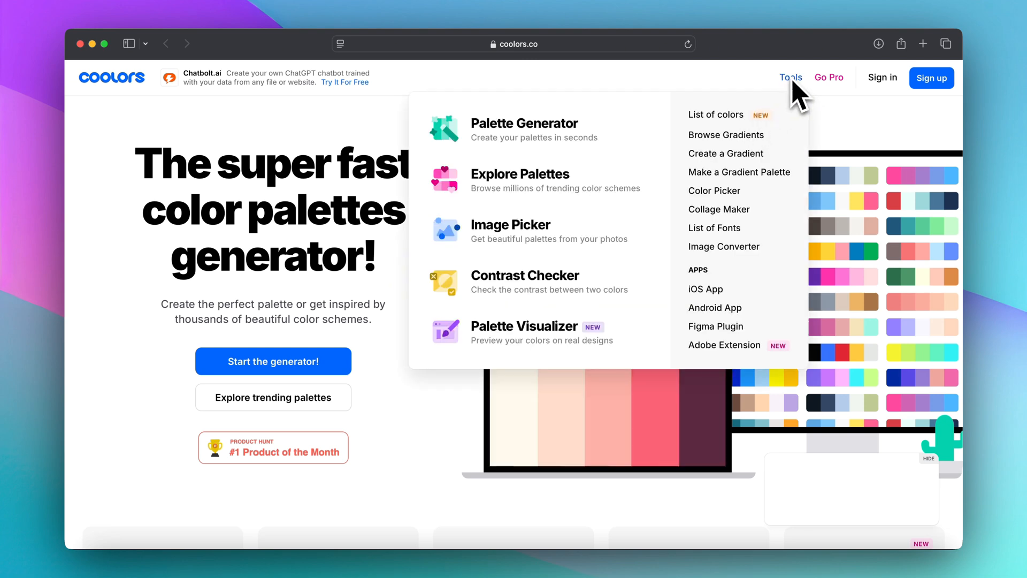
left_click(569, 288)
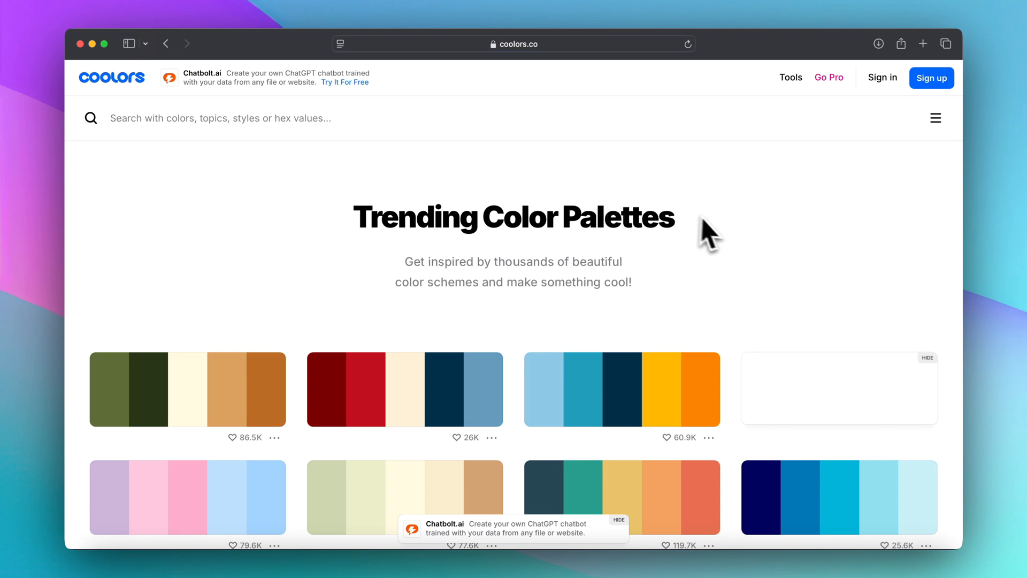
scroll(745, 252, "down", 5)
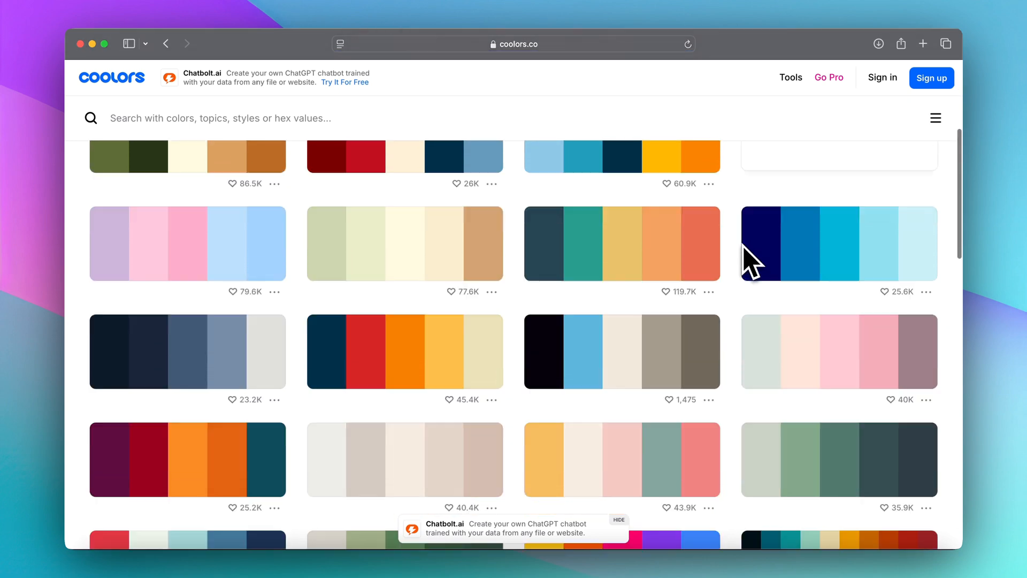
scroll(947, 279, "down", 2)
scroll(949, 278, "down", 7)
scroll(956, 291, "down", 11)
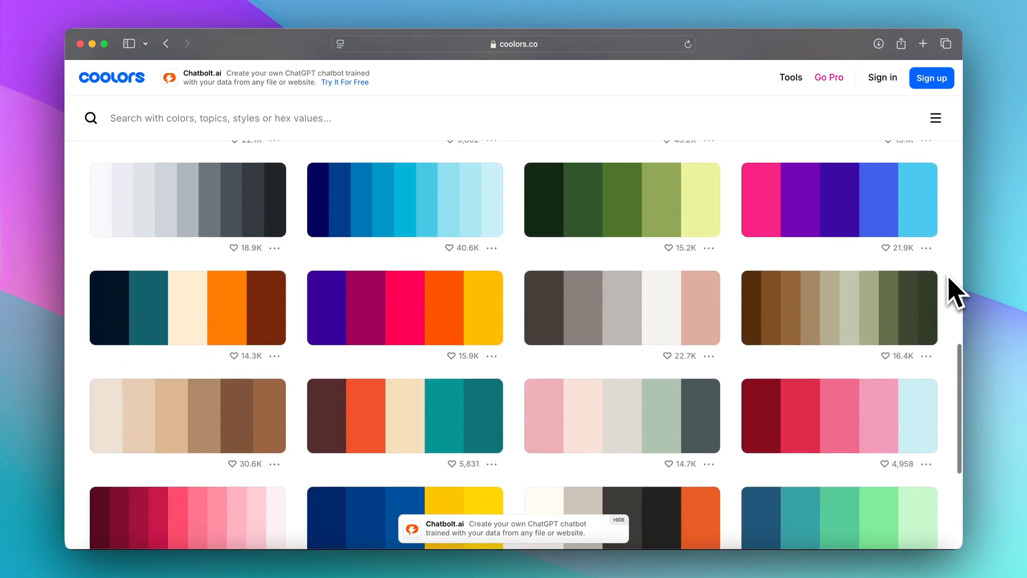
scroll(956, 292, "down", 3)
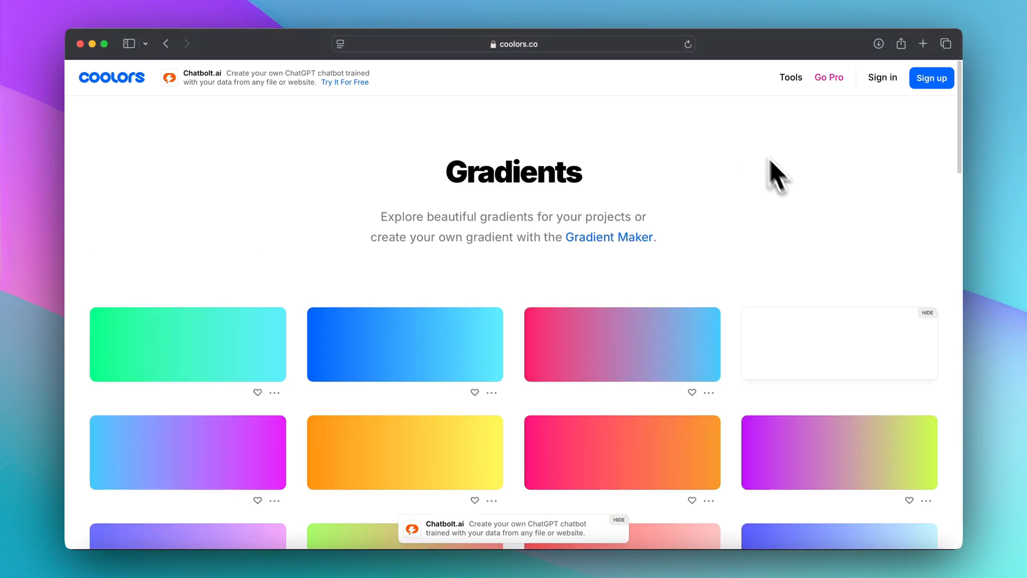
scroll(775, 172, "down", 3)
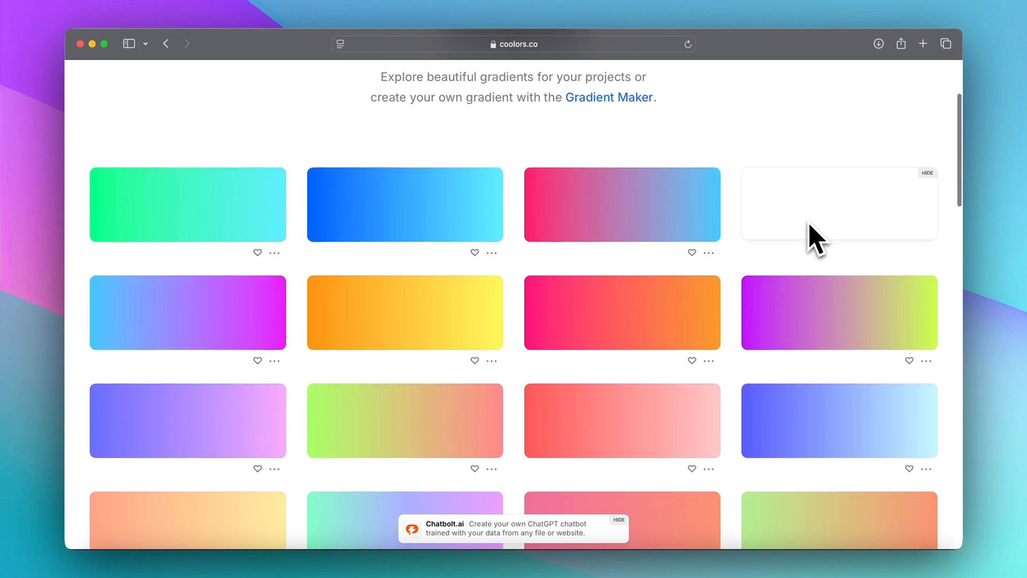
scroll(813, 236, "down", 2)
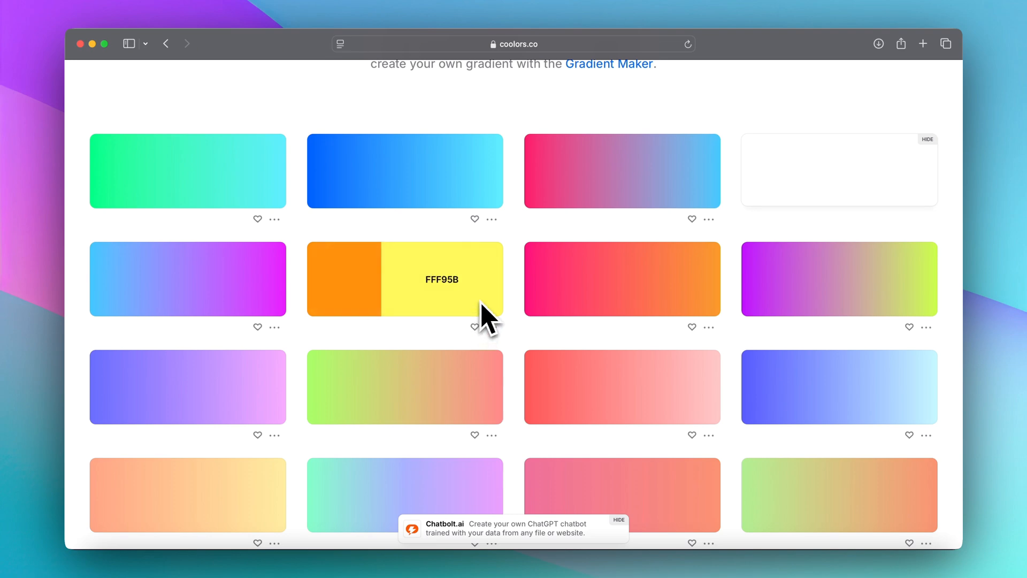
scroll(482, 310, "down", 2)
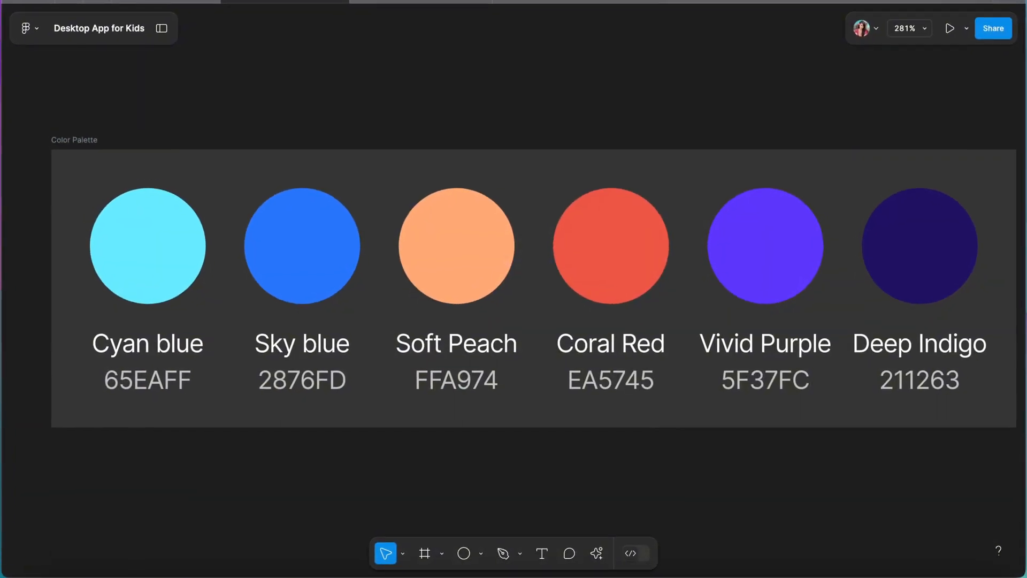
scroll(534, 288, "right", 1)
scroll(535, 288, "down", 1)
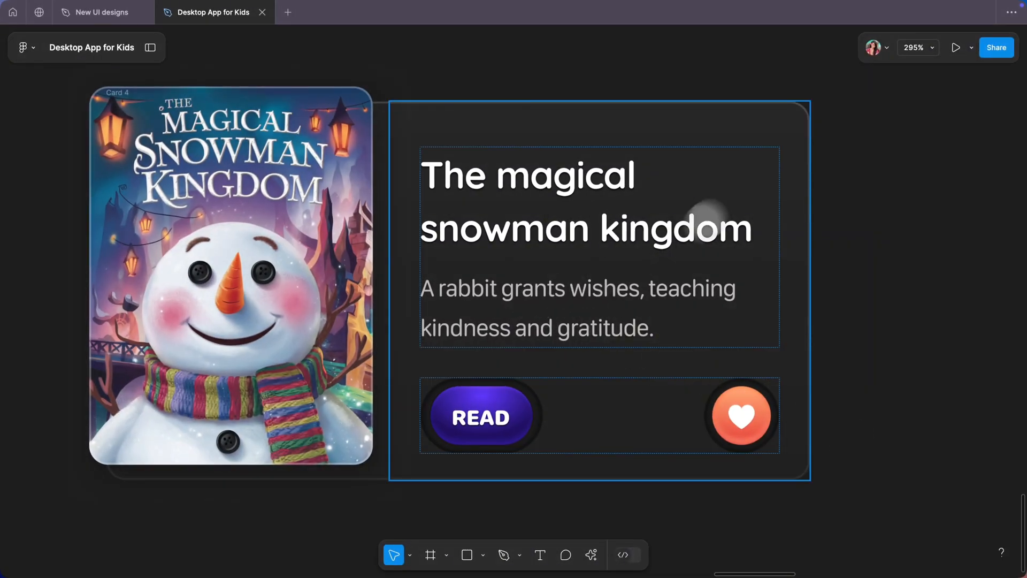
- Apply the Foreground/Primary color variable to the snowman card's title and Foreground/Secondary to its description text
left_click(582, 198)
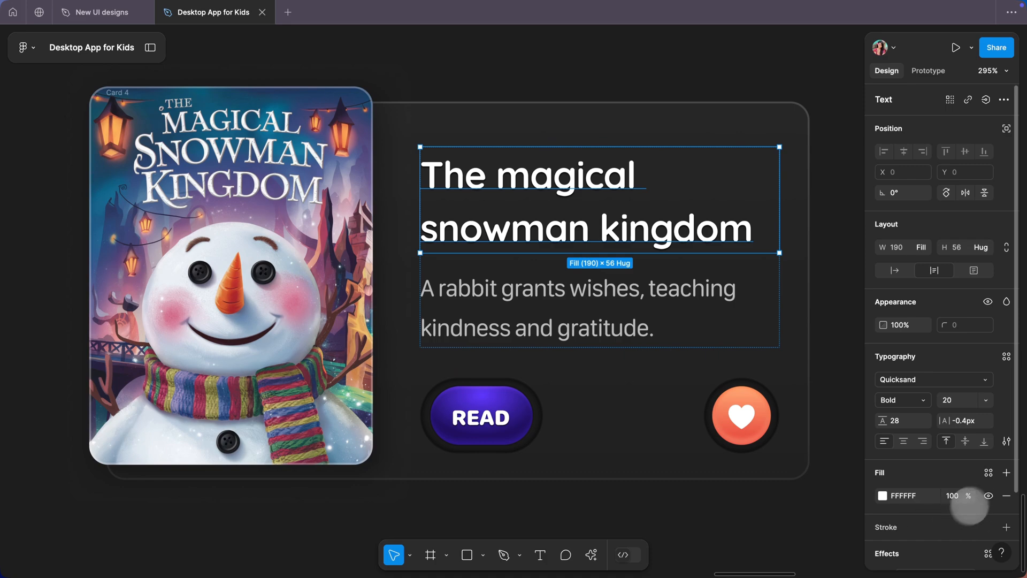
left_click(983, 470)
left_click(651, 435)
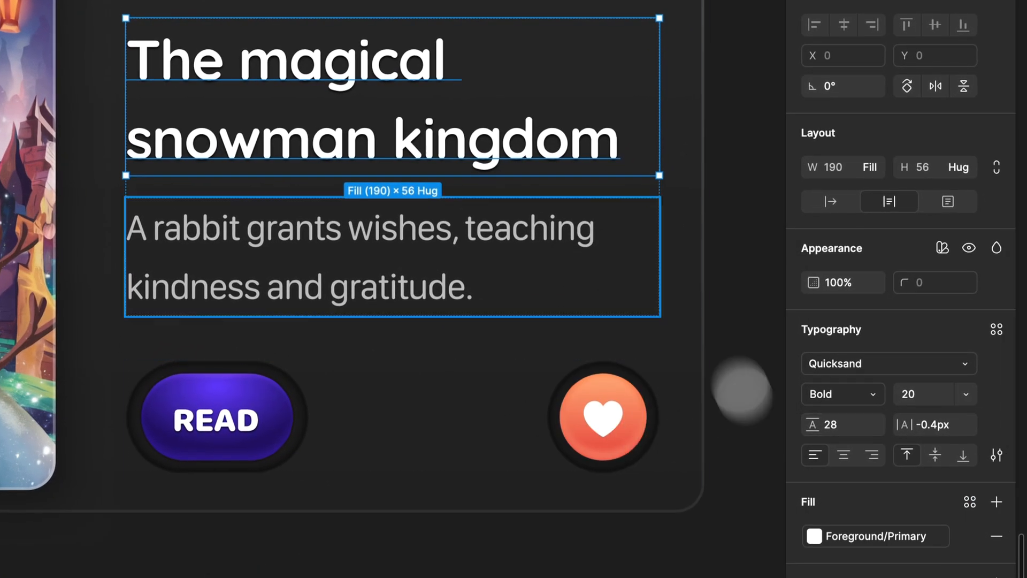
left_click(246, 214)
left_click(970, 501)
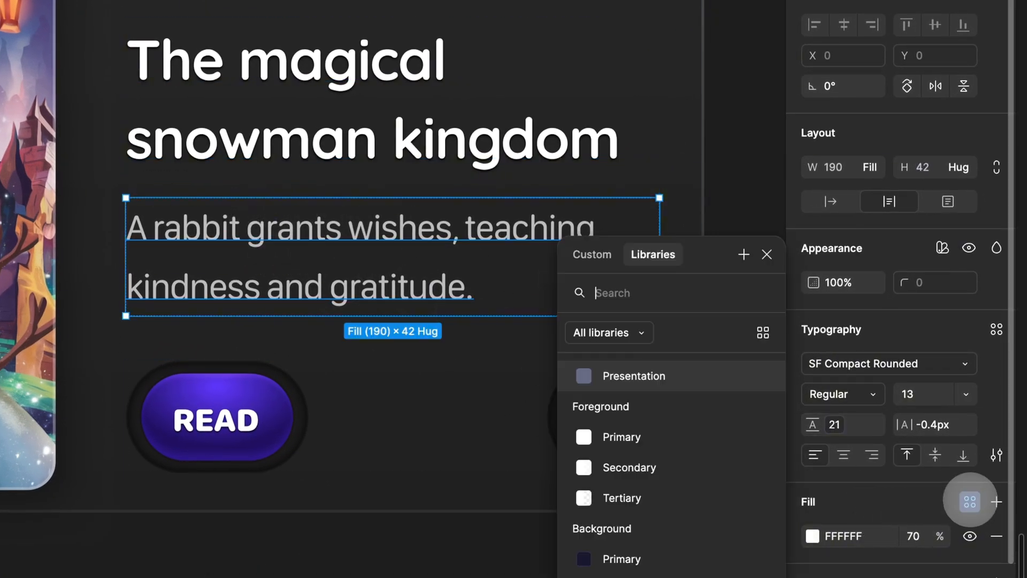
left_click(687, 467)
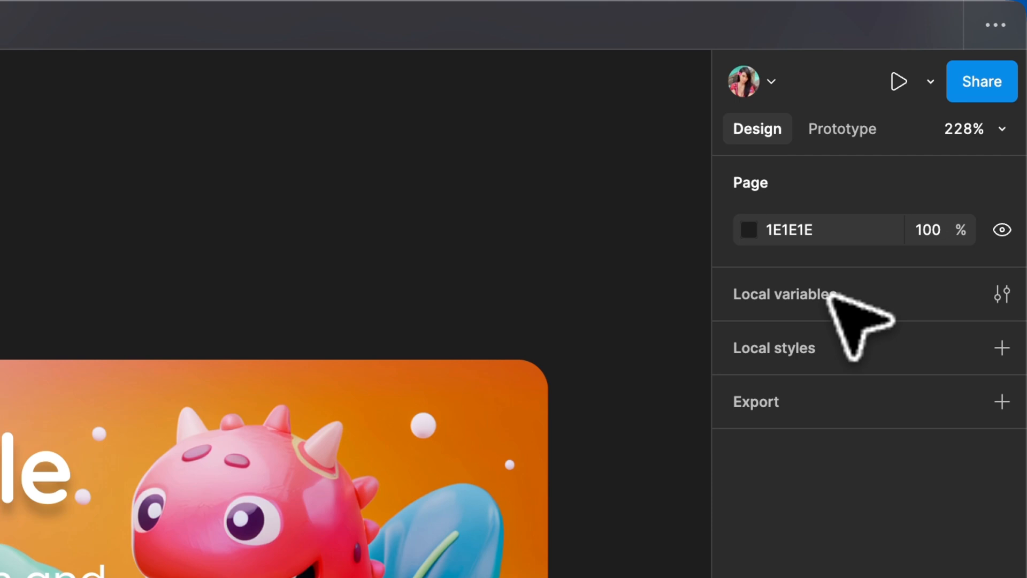
- Create the first local variable of type Color in an enlarged variables window
left_click(1002, 293)
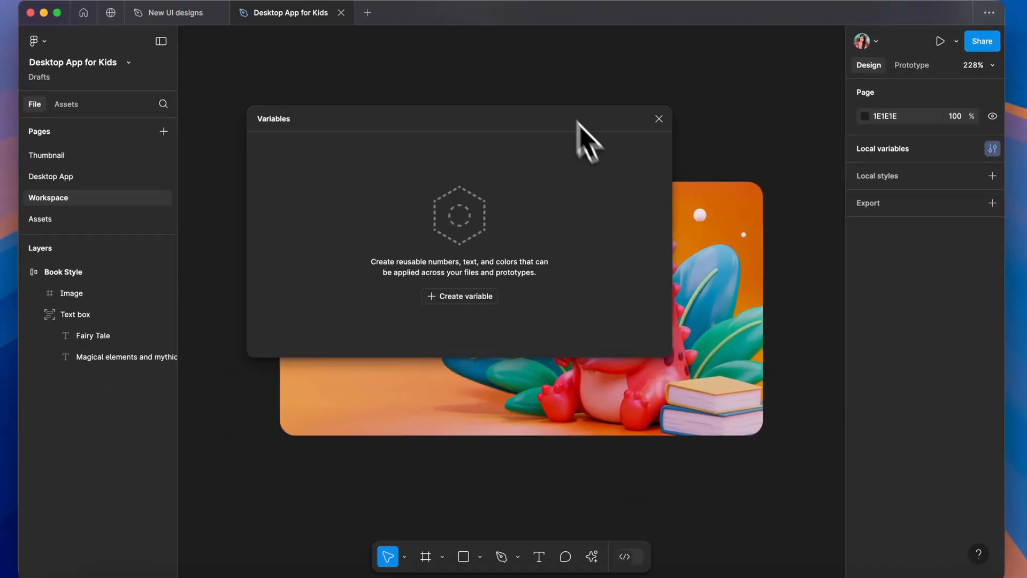
left_click_drag(671, 356, 799, 454)
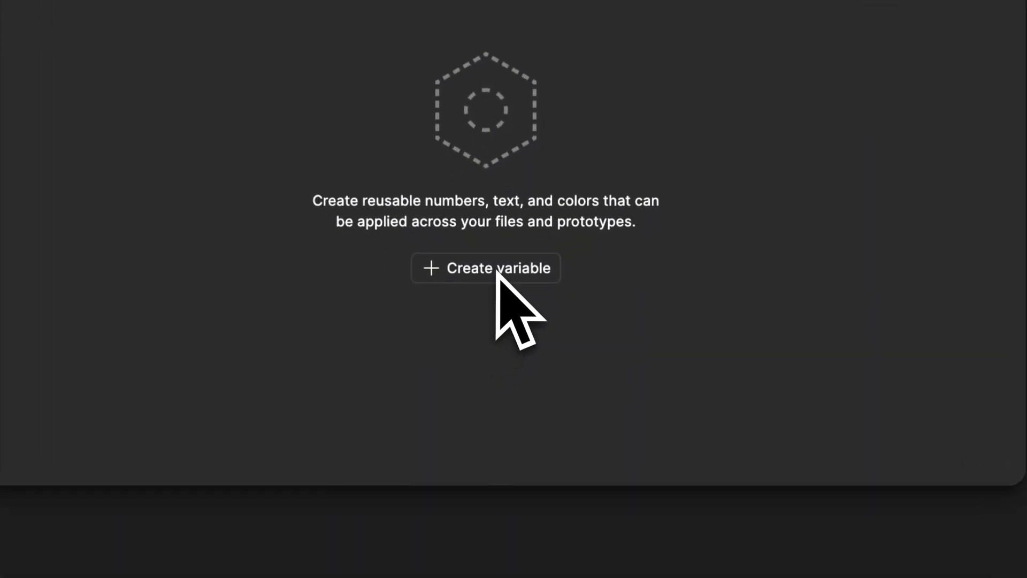
left_click(532, 345)
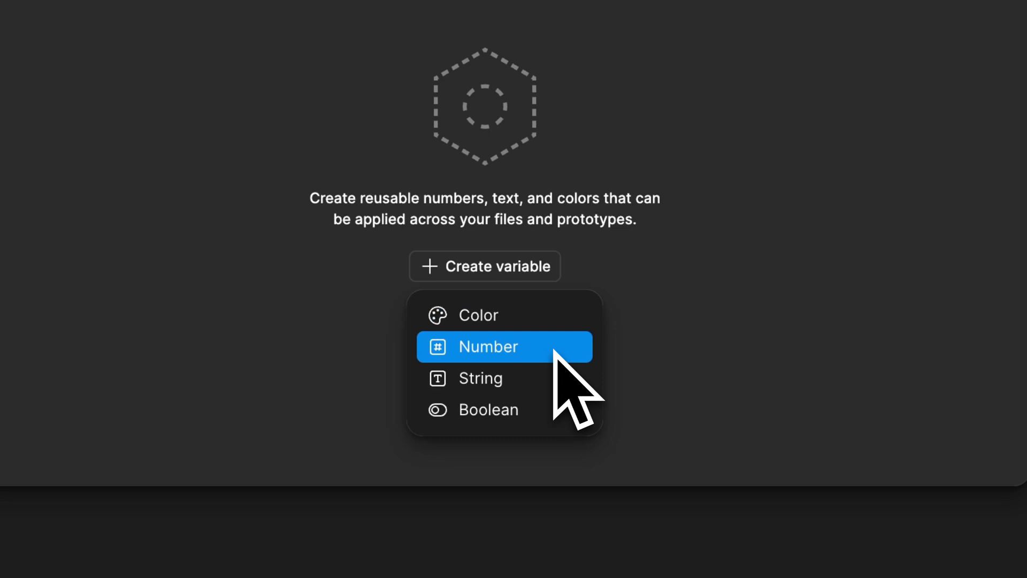
left_click(535, 314)
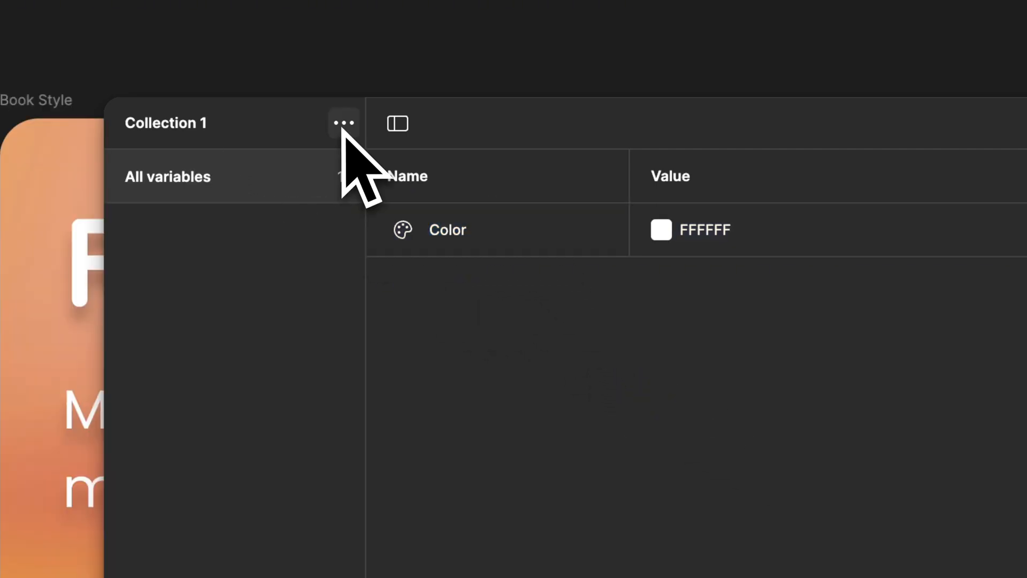
- Rename the variable collection as Colors
left_click(344, 122)
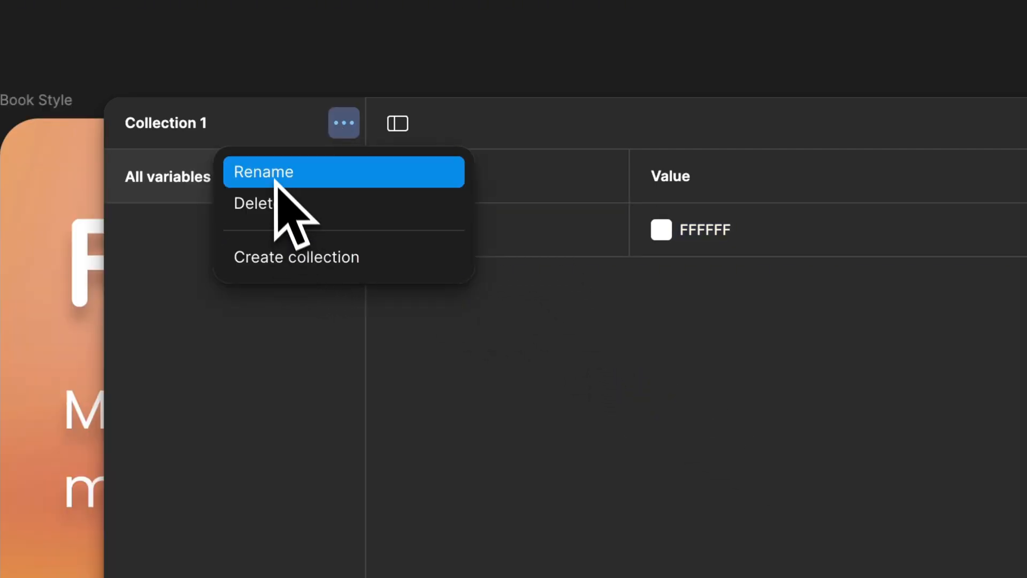
left_click(274, 173)
type("Colors")
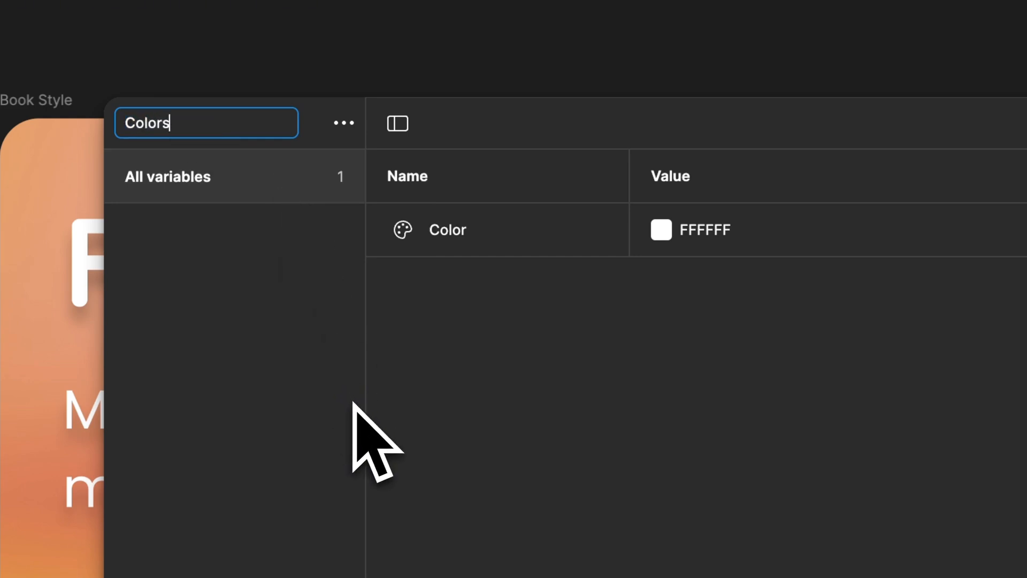
key("Return")
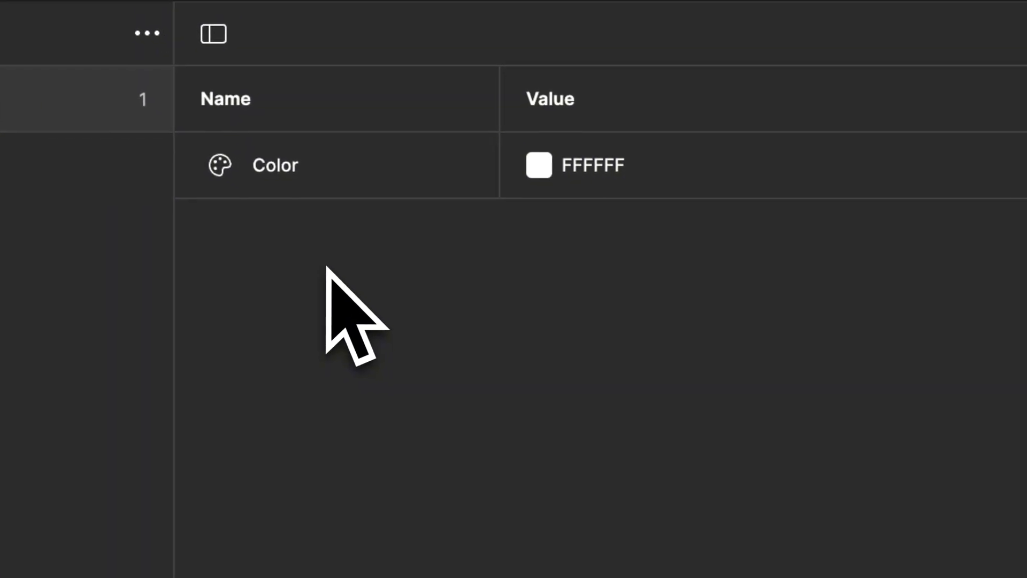
- Rename the color variable as Foreground/Primary so that it sits in a Foreground group
left_click(313, 175)
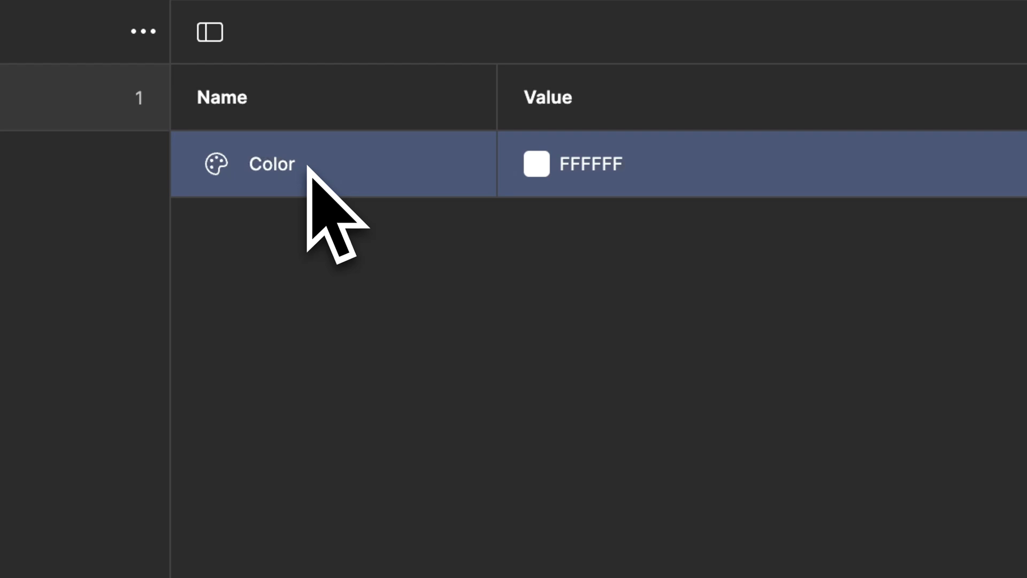
double_click(303, 172)
type("Foreground")
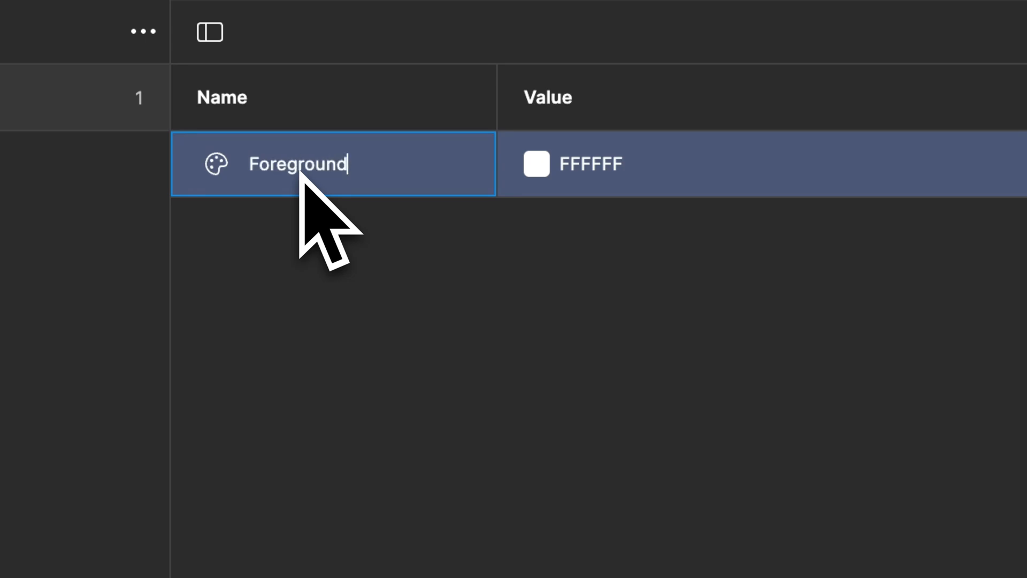
type("/Primary")
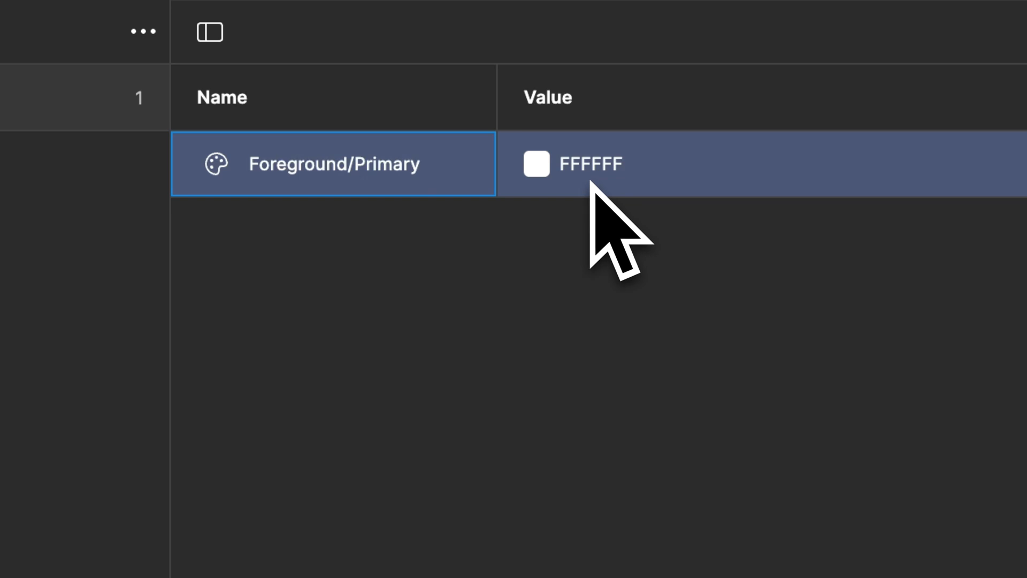
key("Return")
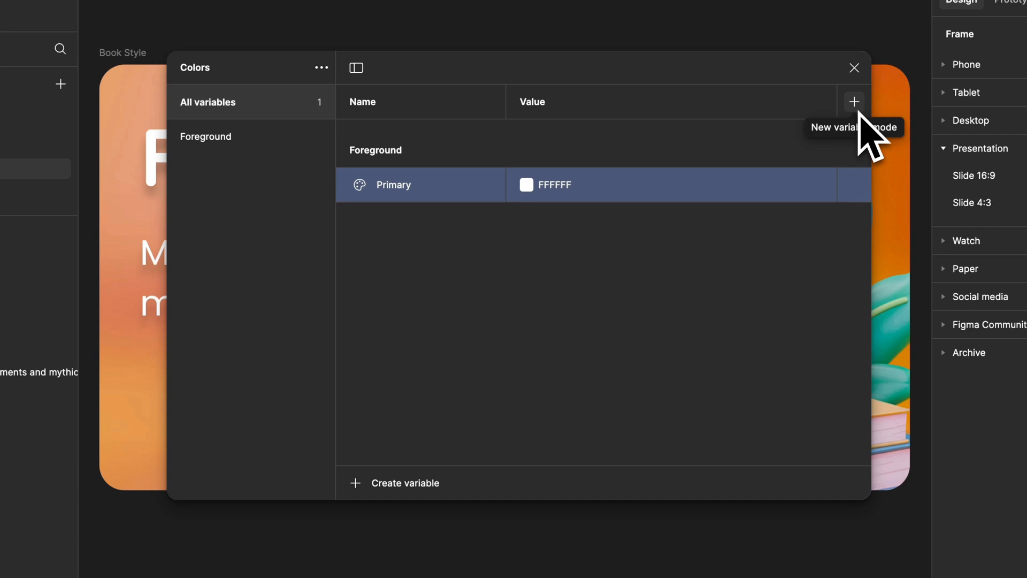
- Add a second variable mode to the Colors collection and name the two modes Dark and Light
left_click(855, 102)
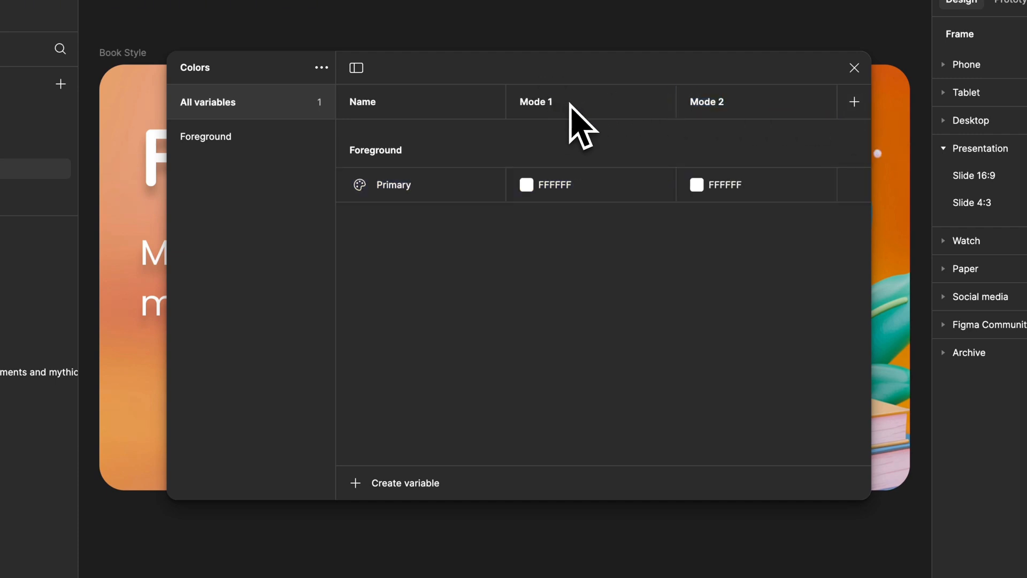
double_click(546, 103)
key("BackSpace")
type("Dark")
key("Return")
double_click(708, 103)
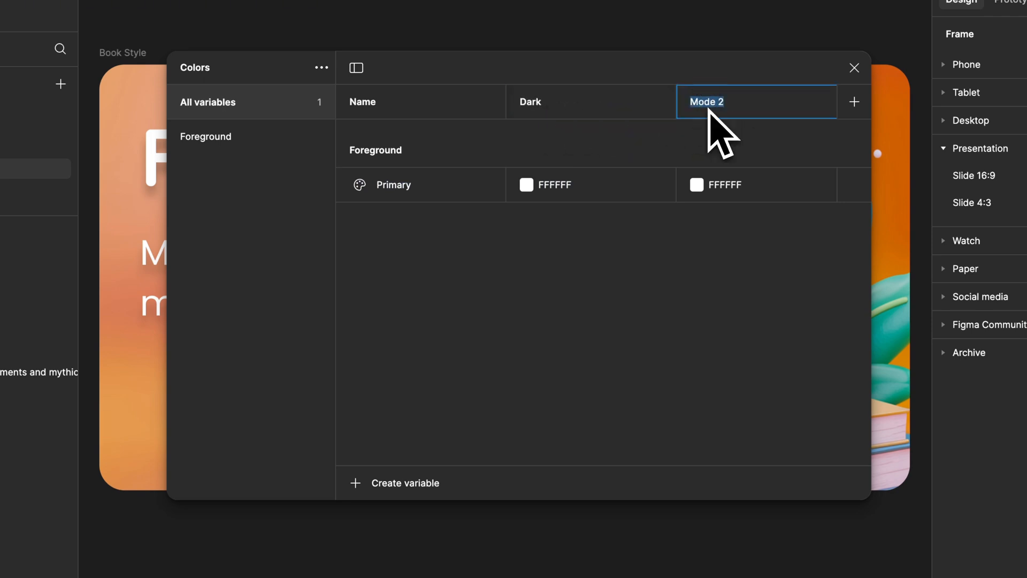
type("Light")
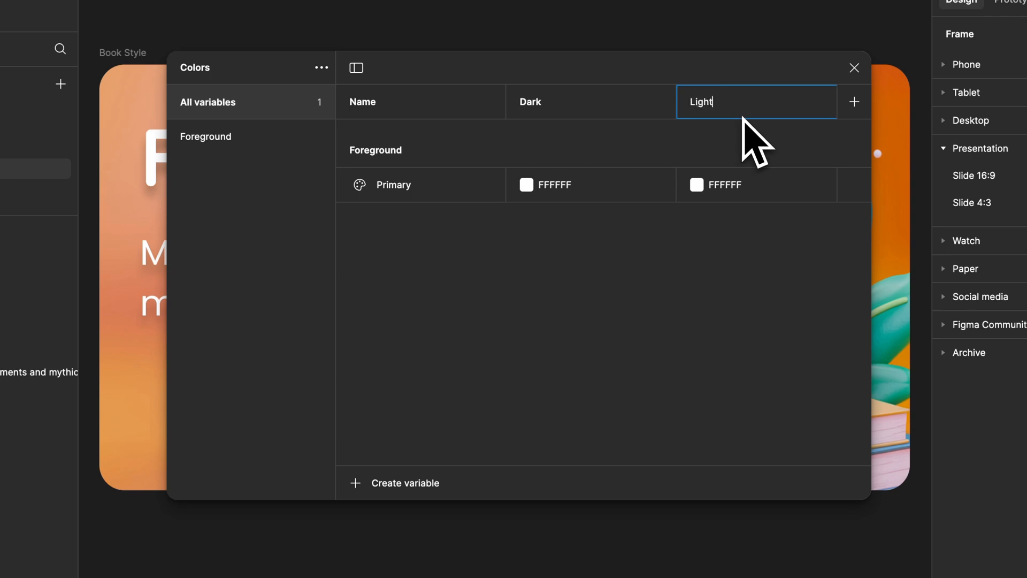
- Set the Light mode value of the Foreground Primary variable to black, 000000
left_click(697, 194)
left_click_drag(696, 217, 633, 523)
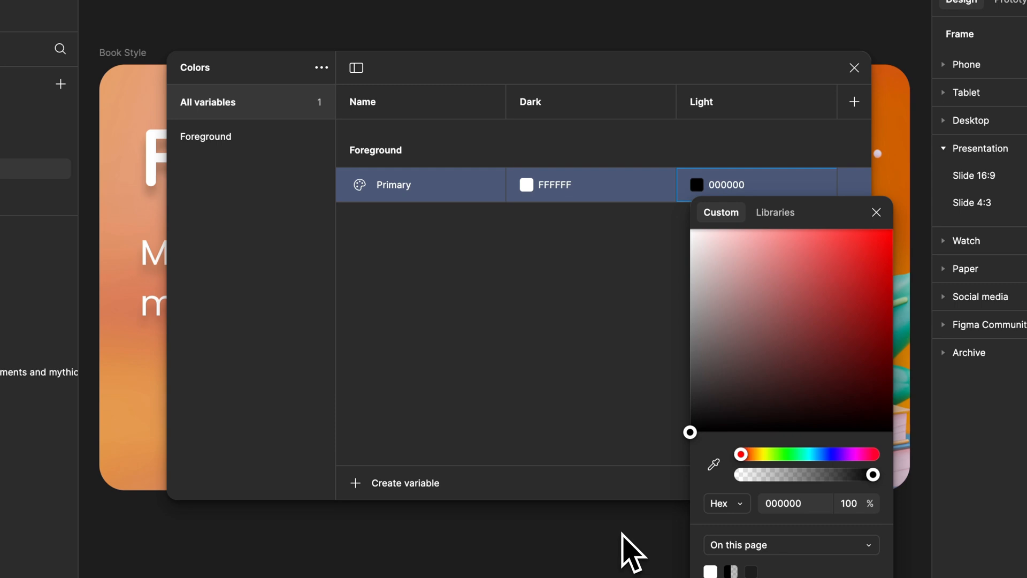
left_click(623, 537)
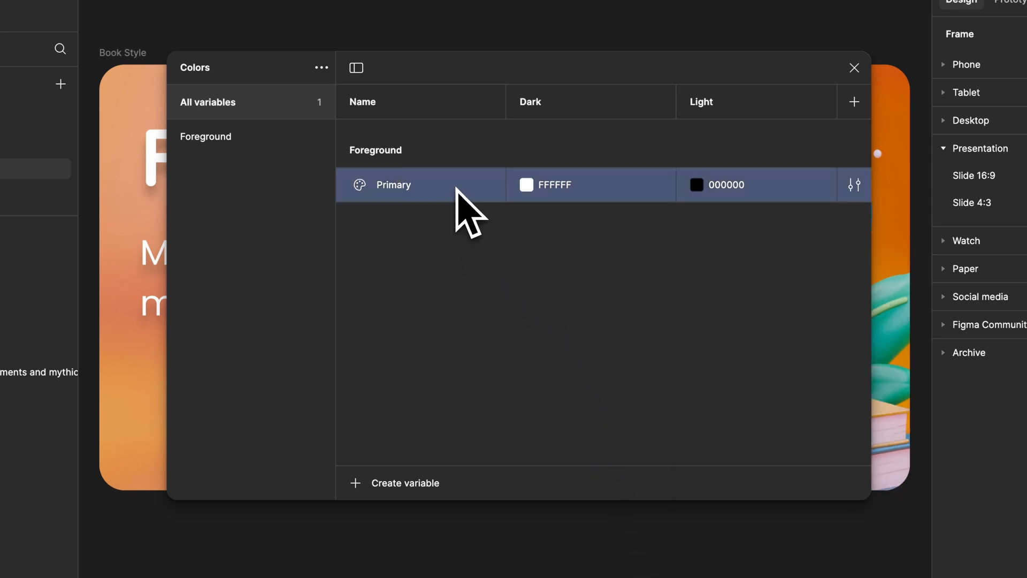
- Duplicate the Foreground Primary variable and name the copy Secondary
key("ctrl+d")
double_click(425, 230)
type("Secondary")
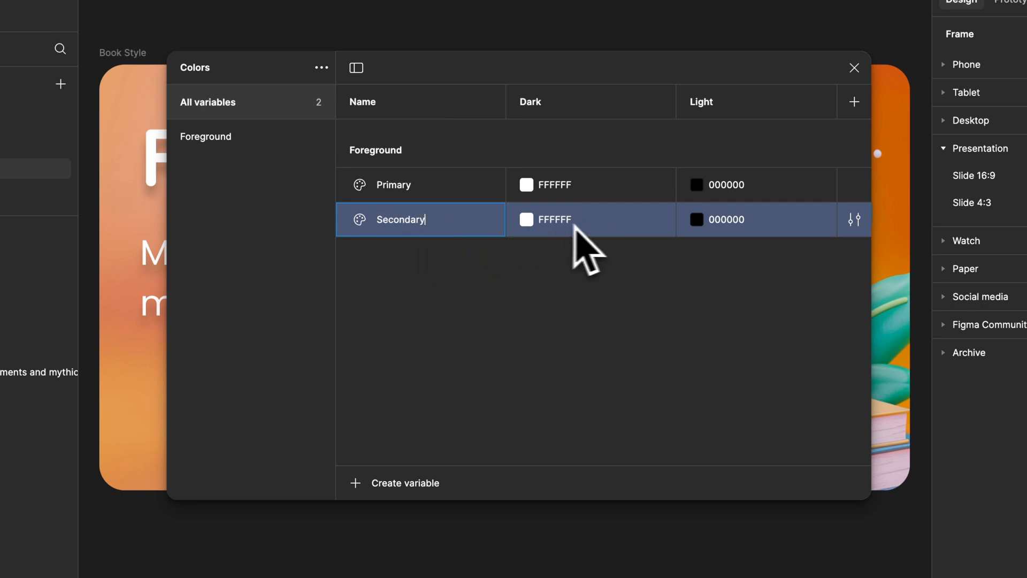
- Set the Secondary variable's opacity to 70% in both the Dark and Light modes
left_click(532, 228)
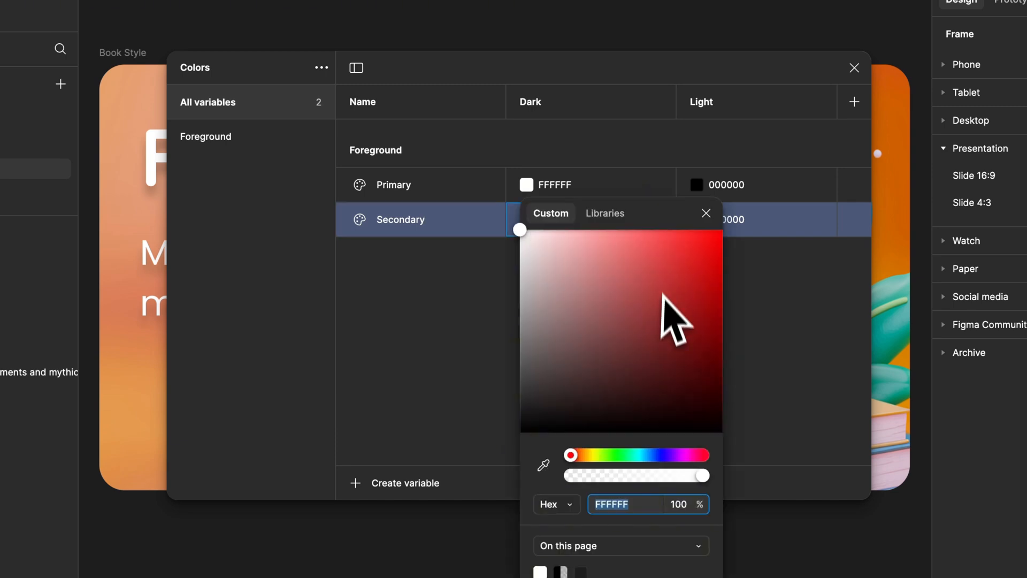
left_click(688, 511)
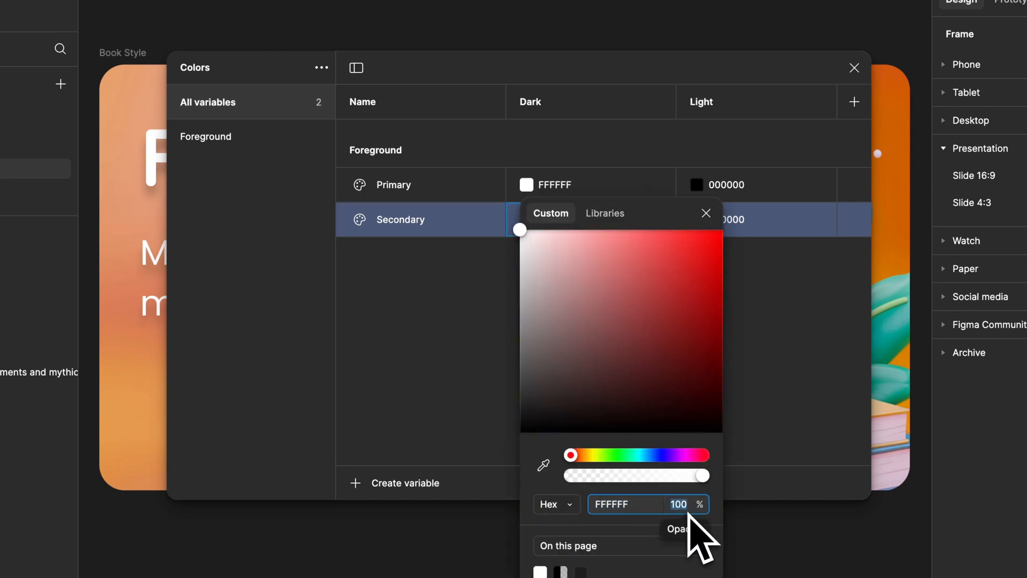
type("70")
key("Return")
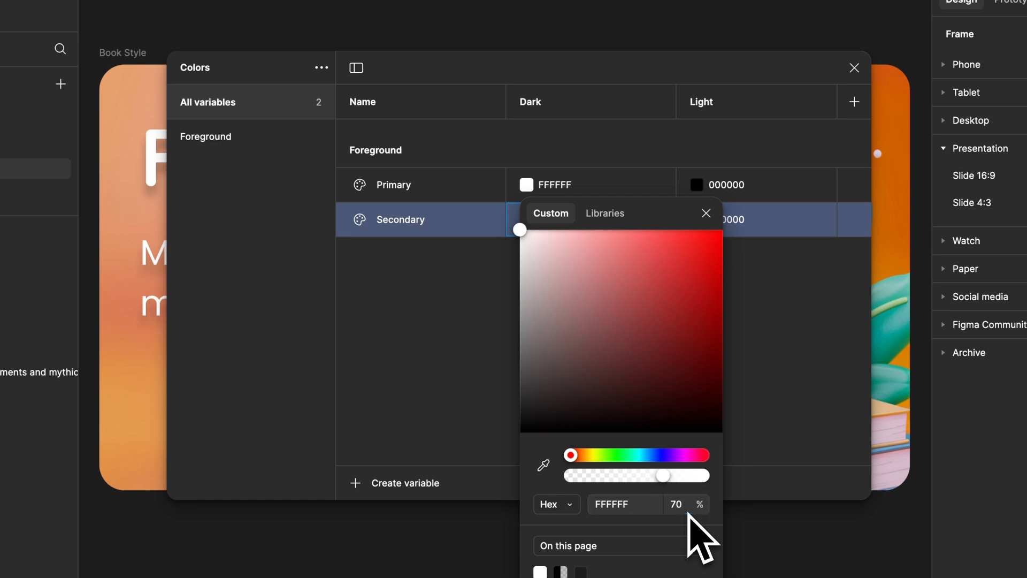
left_click(773, 412)
left_click(696, 222)
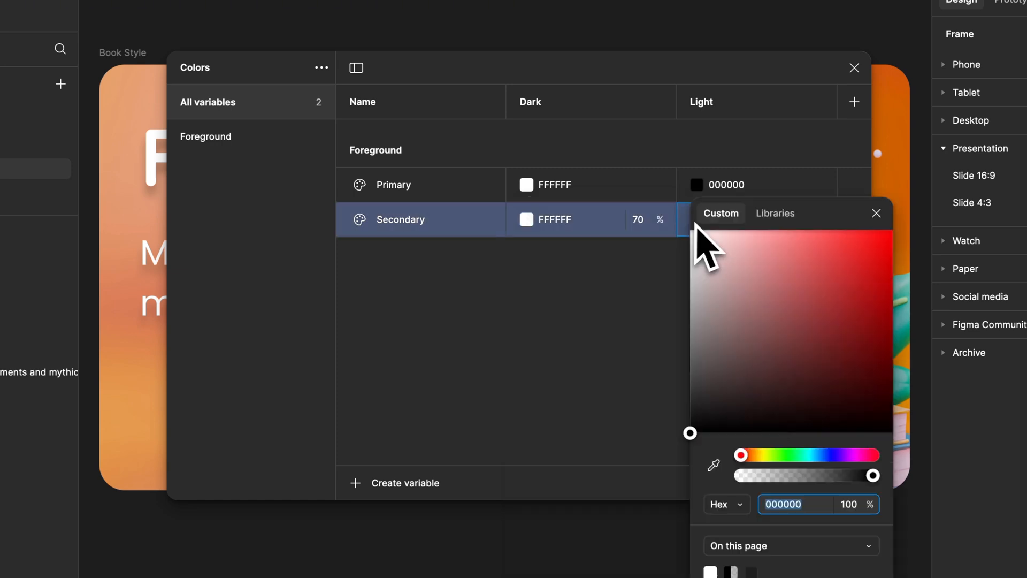
left_click(856, 506)
type("70")
key("Return")
left_click(584, 445)
- Duplicate the Secondary variable and name the copy Tertiary
left_click(428, 225)
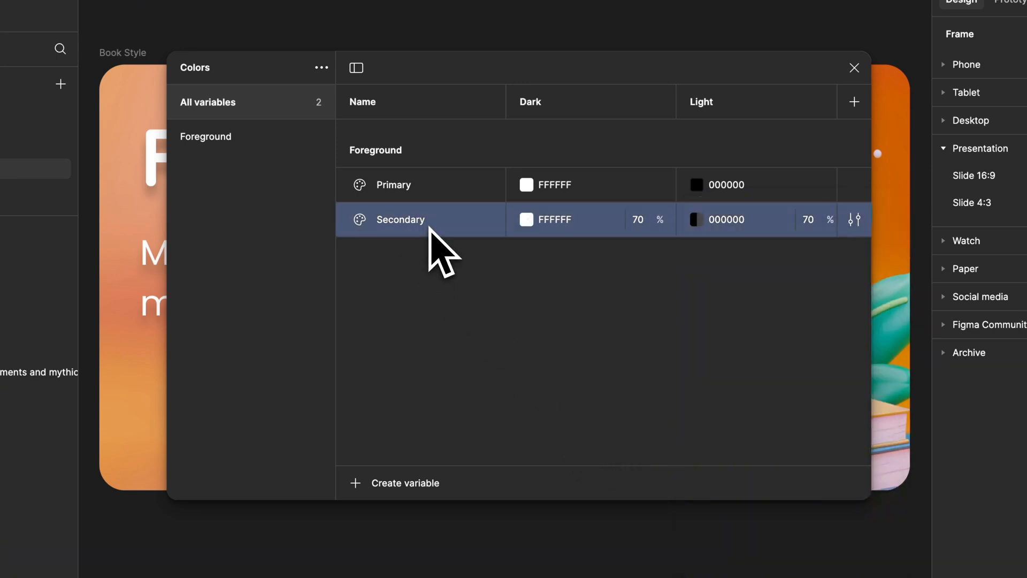
key("ctrl+d")
double_click(424, 255)
type("Tert")
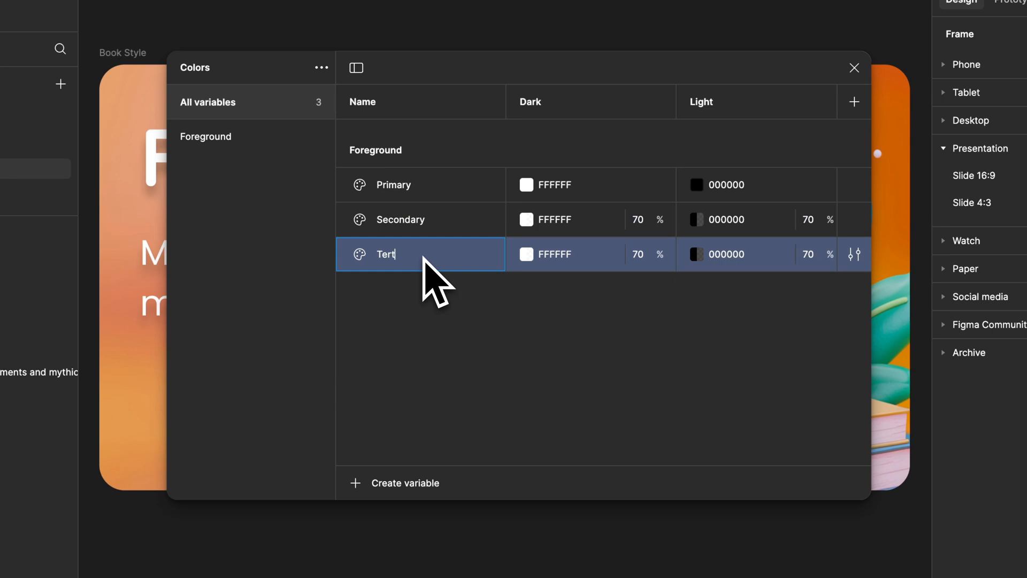
type("iary")
- Set the Tertiary variable's opacity to 30% in both the Dark and Light modes
left_click(641, 256)
type("30")
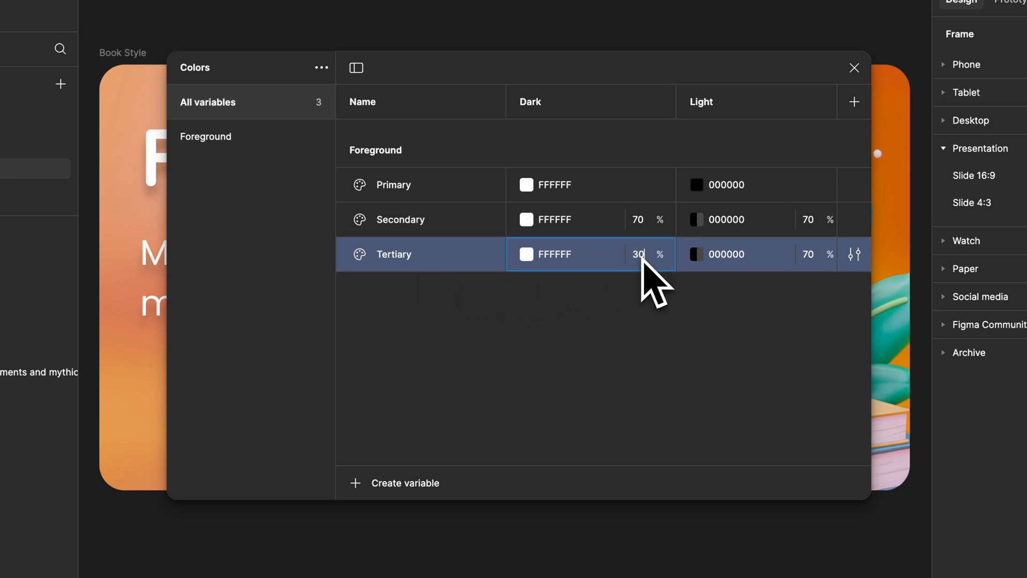
left_click(810, 257)
type("30")
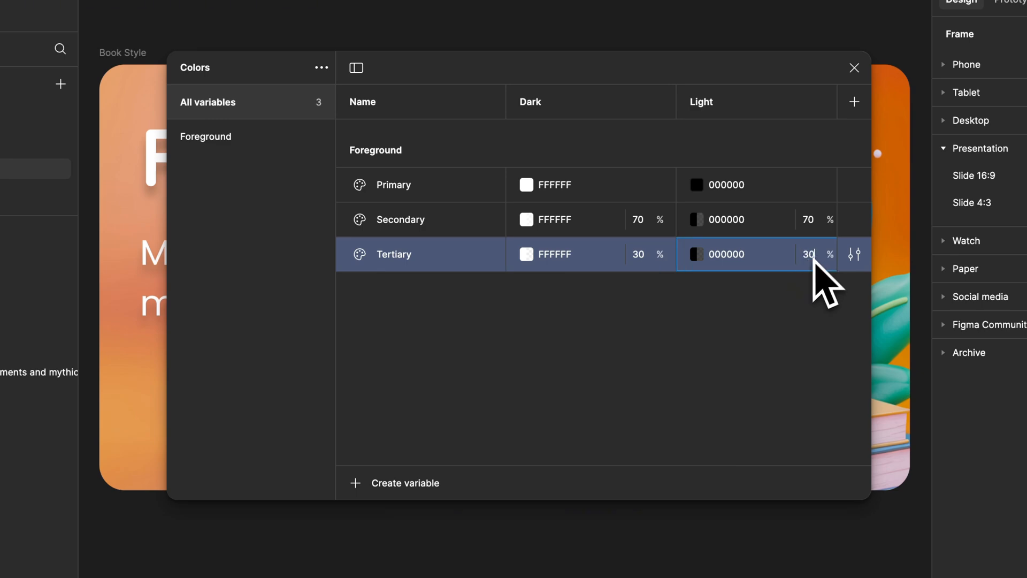
left_click(771, 330)
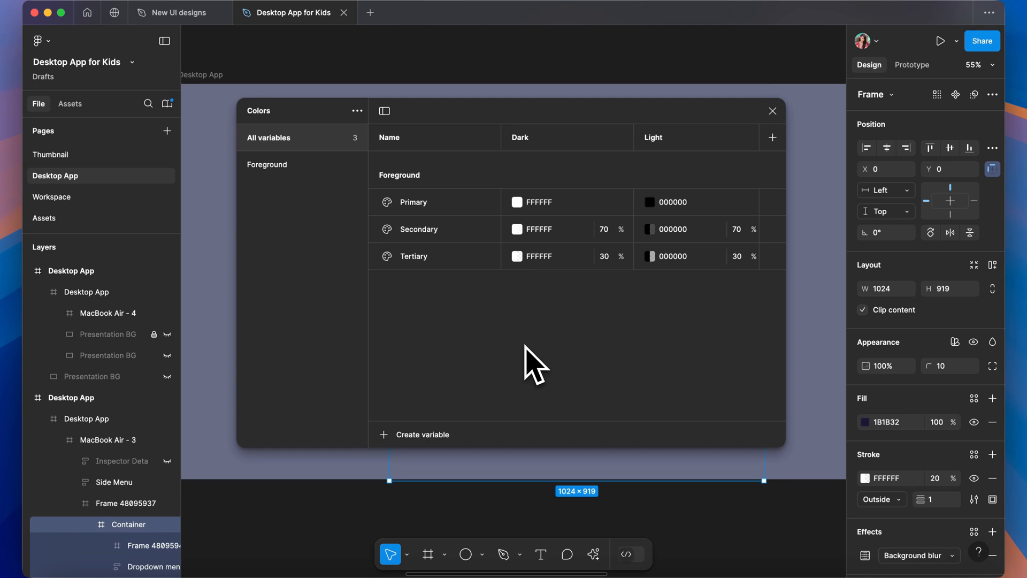
- Create another color variable in the Colors collection and name it Background/Primary
left_click(398, 434)
left_click(412, 454)
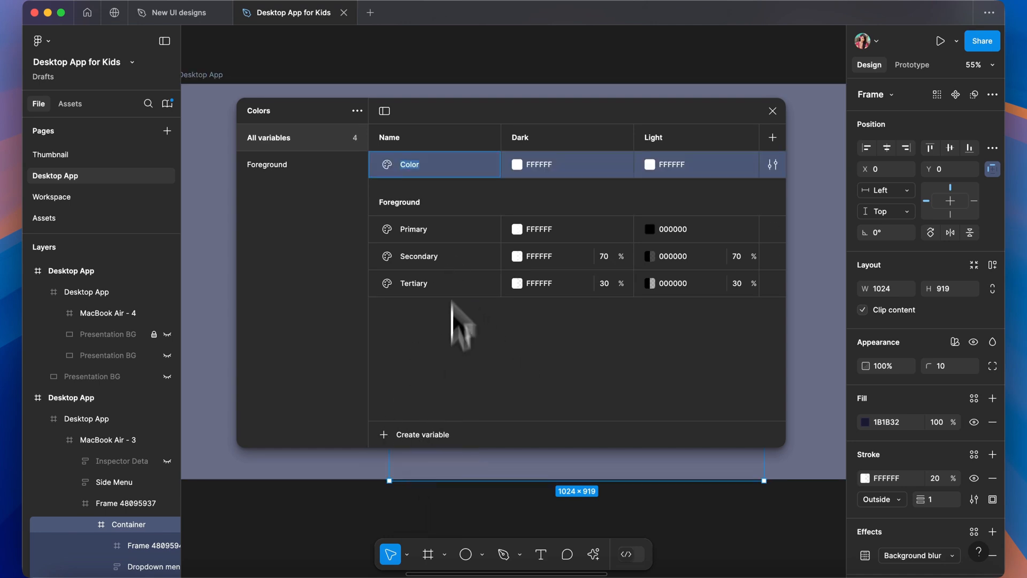
type("Background/Primary")
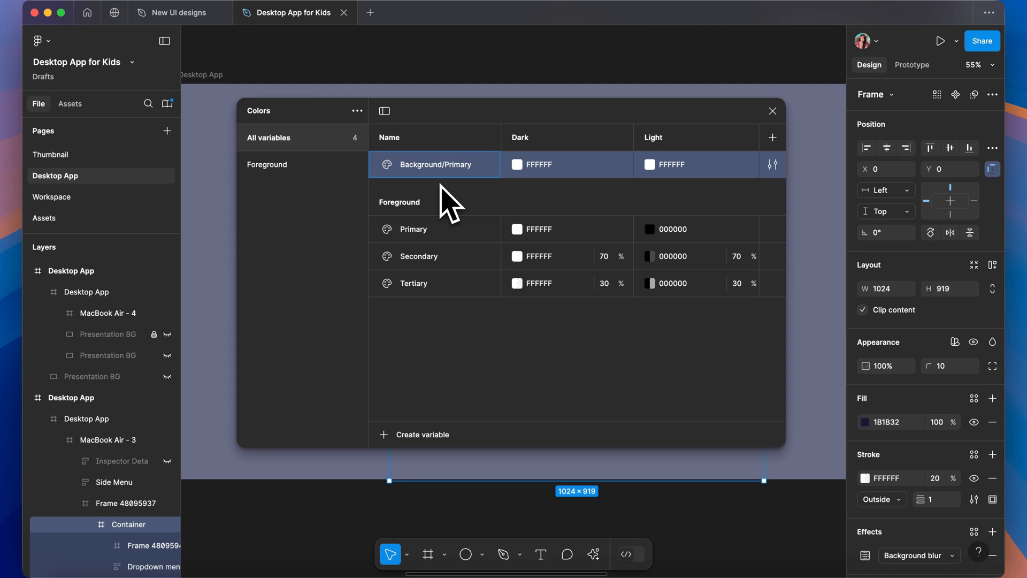
key("Tab")
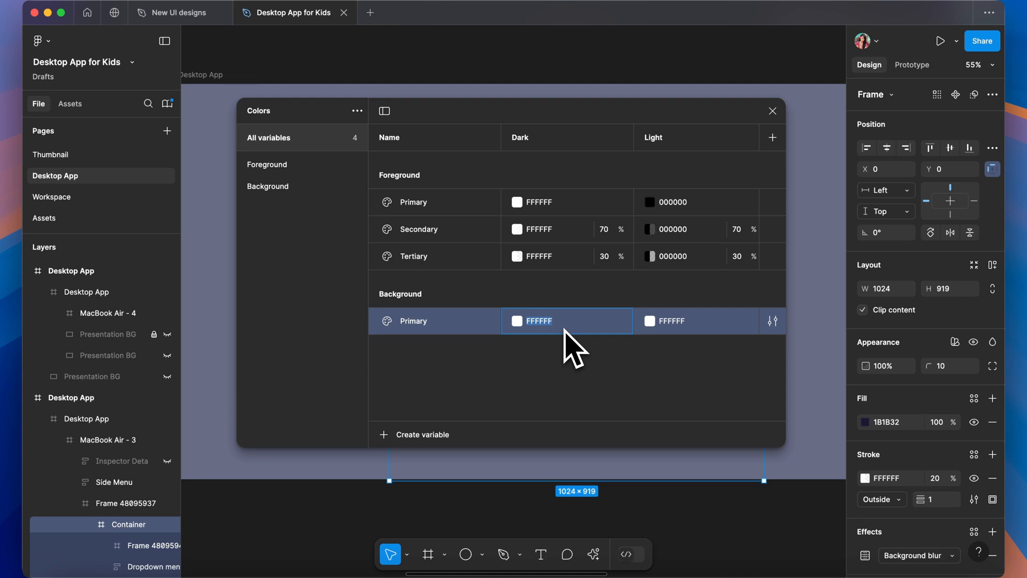
- Set the Background/Primary variable's Dark mode colour to 1B1B32
type("1B1B32")
key("Return")
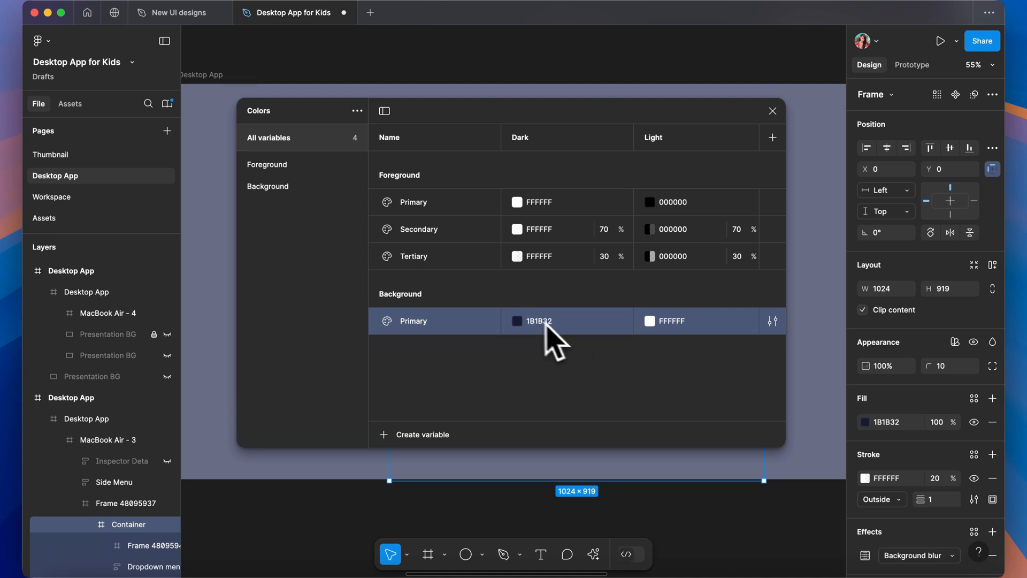
left_click(519, 324)
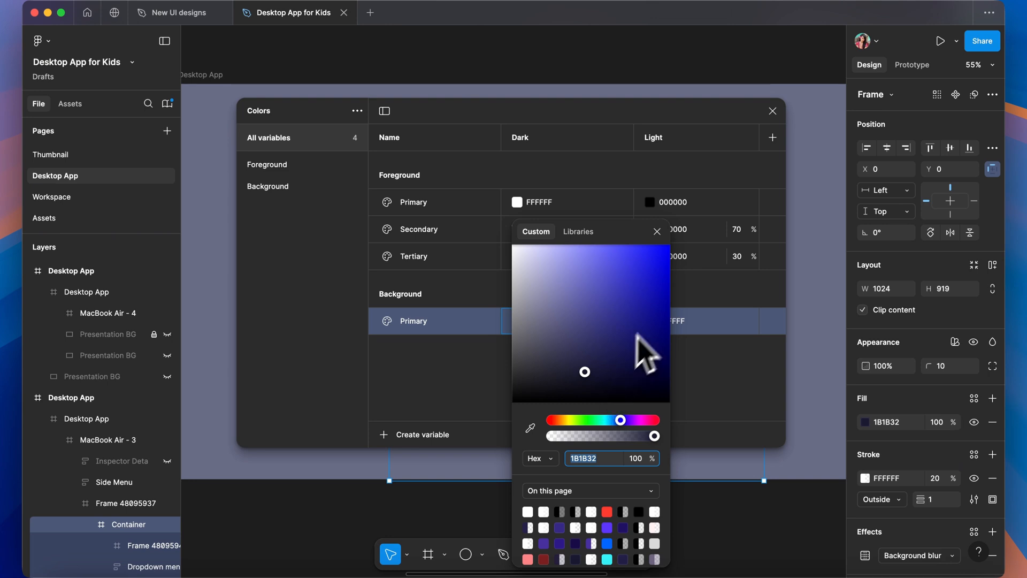
left_click(657, 231)
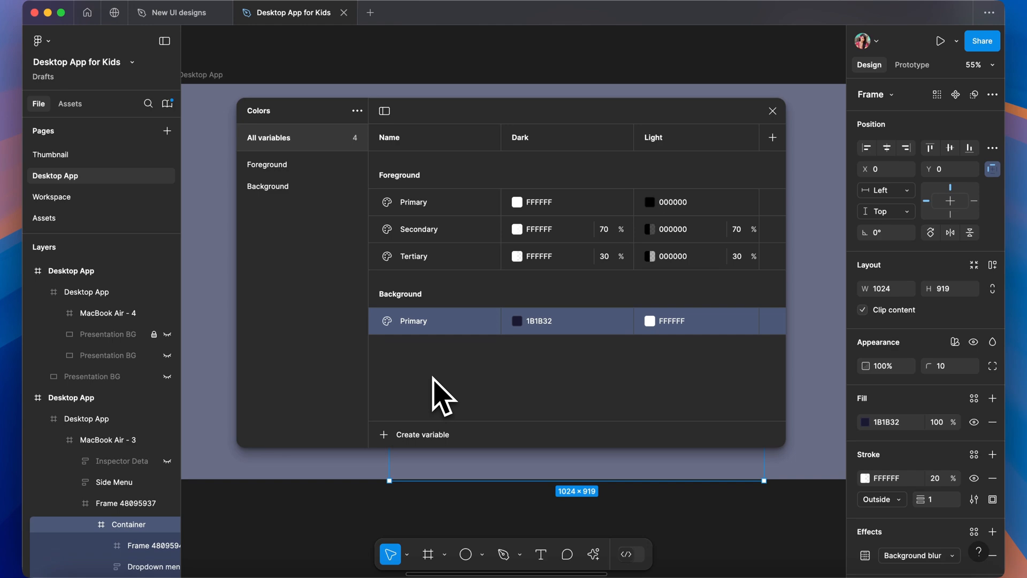
- Create a colour variable Accent/Cyan blue and set it to 65EAFF in both the Dark and Light modes
left_click(396, 438)
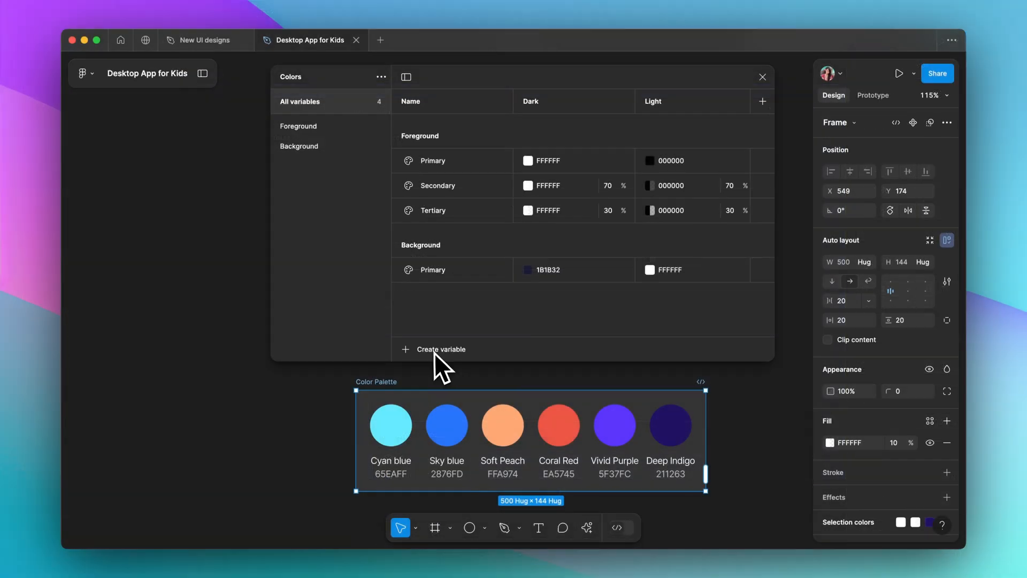
left_click(435, 349)
type("Accent/")
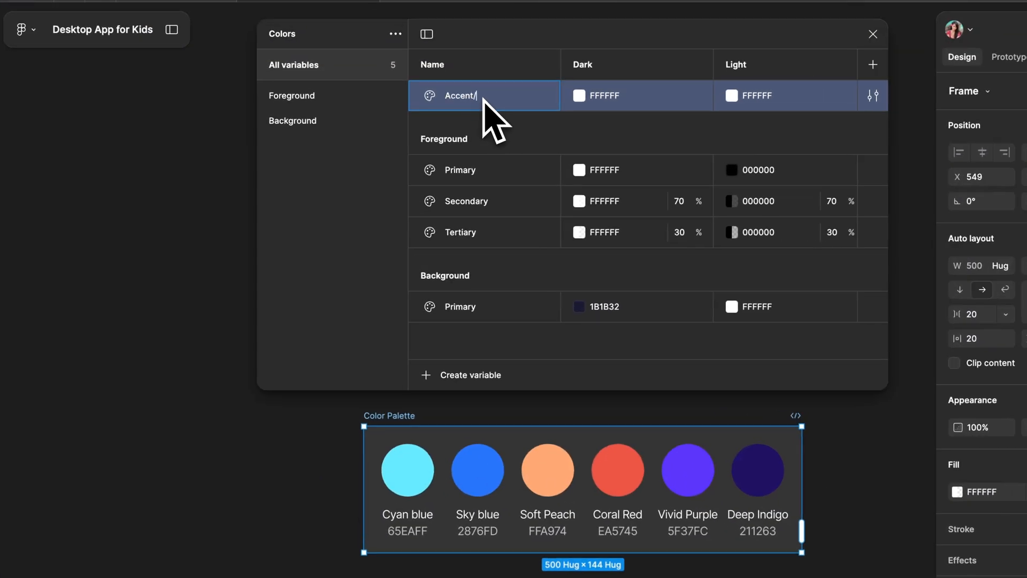
key("Return")
left_click(577, 351)
left_click(589, 451)
left_click(408, 471)
left_click(741, 227)
key("super+d")
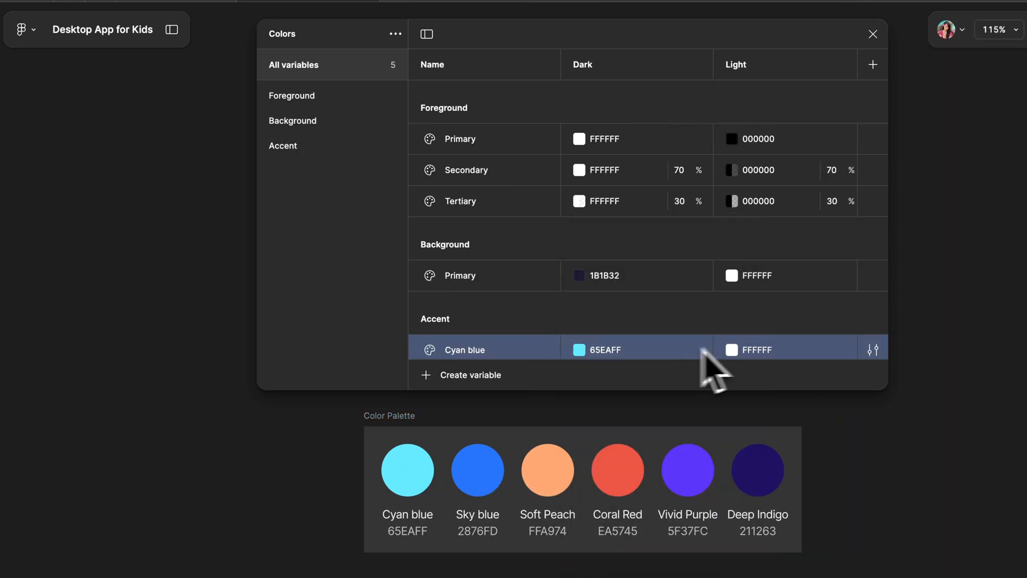
left_click(784, 351)
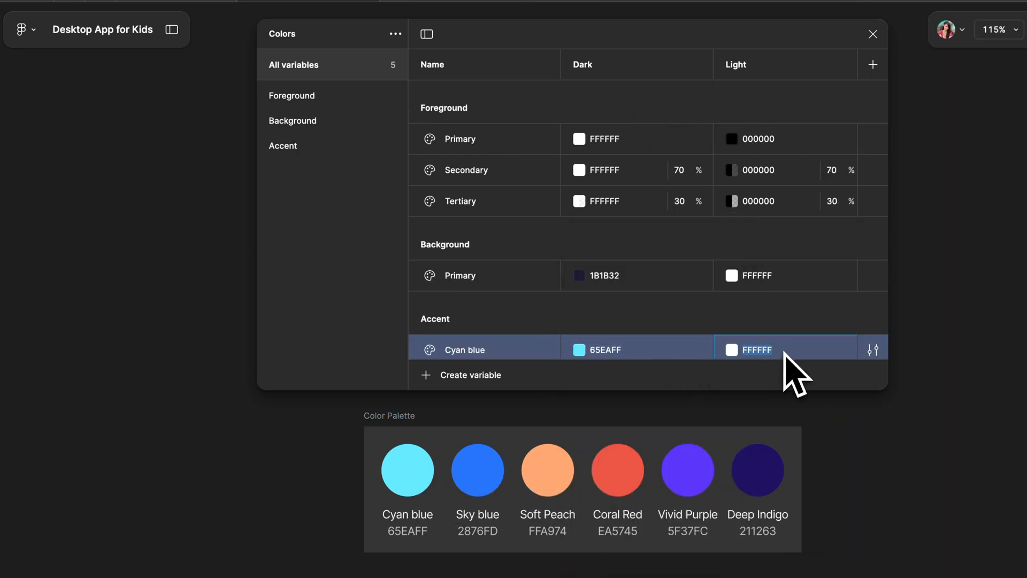
key("ctrl+v")
- Add a Sky blue variable to the Accent group with 2876FD in both the Dark and Light modes
left_click(509, 346)
type("Sky B")
key("BackSpace")
type("blue")
left_click(579, 343)
left_click(478, 470)
left_click(777, 347)
type("2876FD")
key("Return")
- Add a Soft Peach accent variable and sample FFA974 from the palette for both the Dark and Light modes
type("S")
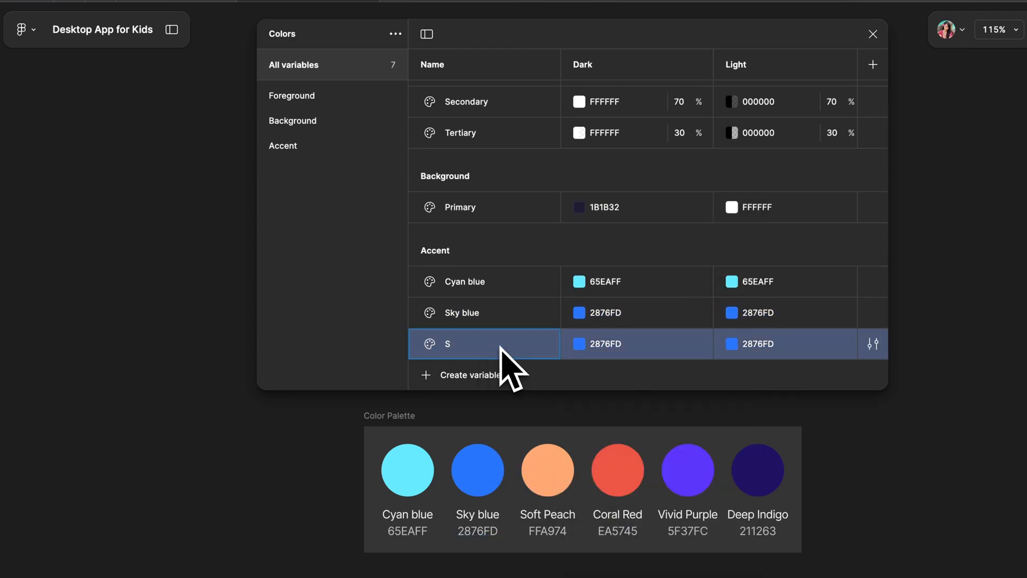
left_click(579, 344)
left_click(548, 470)
left_click(740, 227)
left_click(734, 345)
left_click(548, 470)
left_click(892, 227)
key("Return")
- Add a Coral red accent variable with EA5745 in both the Dark and Light modes
double_click(479, 345)
type("Coral Red")
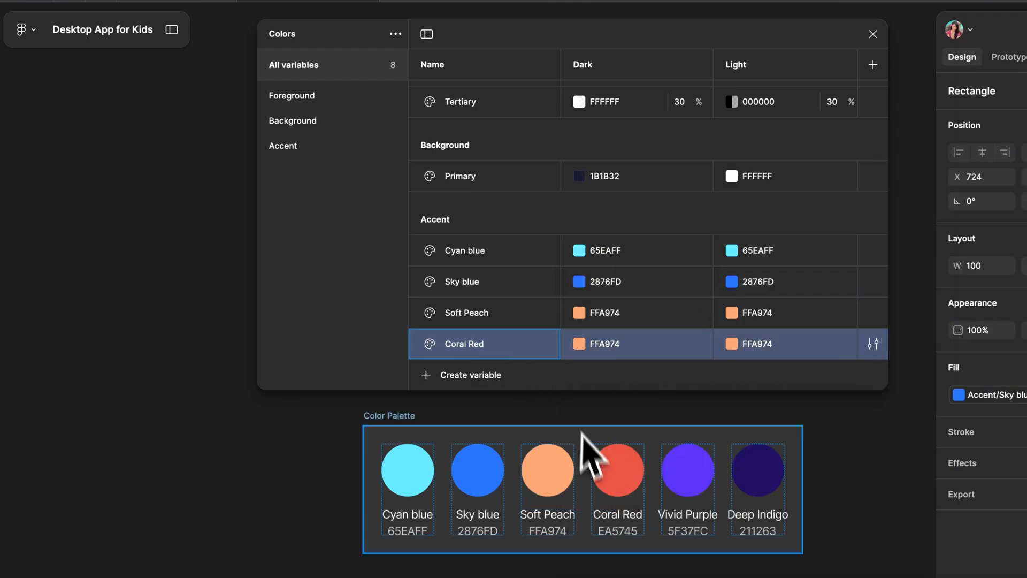
key("BackSpace")
key("BackSpace")
key("BackSpace")
type("red")
left_click(579, 344)
left_click(594, 453)
scroll(553, 461, "right", 3)
left_click(505, 465)
left_click(741, 227)
left_click(766, 347)
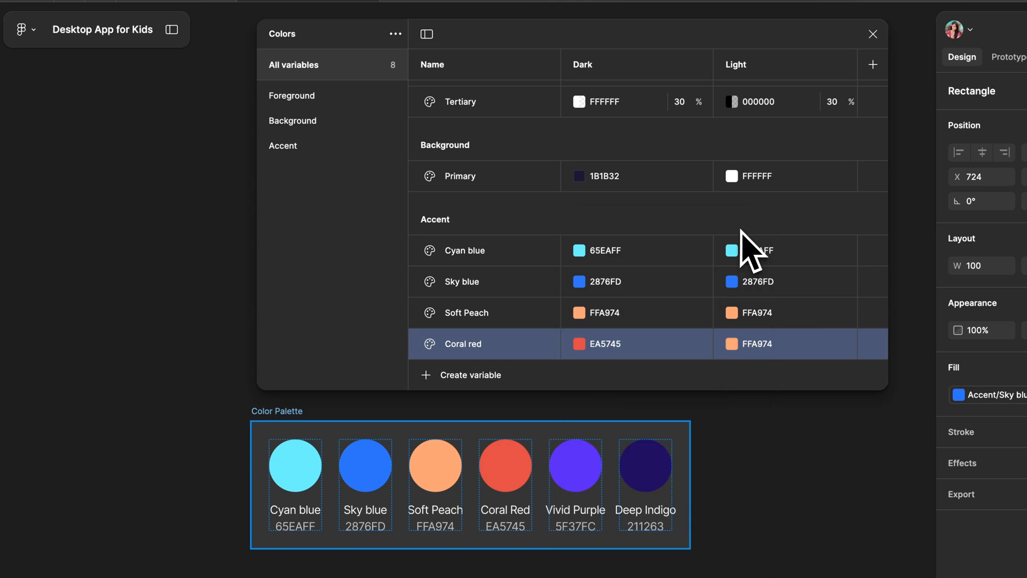
type("EA5745")
key("Return")
- Add a Vivid purple accent variable with 5F37FC in both the Dark and Light modes
left_click(428, 378)
left_click(504, 310)
key("shift+Return")
double_click(485, 346)
type("Vivid purple")
left_click(580, 345)
left_click(594, 453)
left_click(561, 467)
left_click(740, 227)
left_click(608, 346)
left_click(761, 348)
type("5F37FC")
- Add a Deep Indigo accent variable and sample its colour from the palette's Deep Indigo swatch (211263)
left_click(540, 369)
type("Deep Indigo")
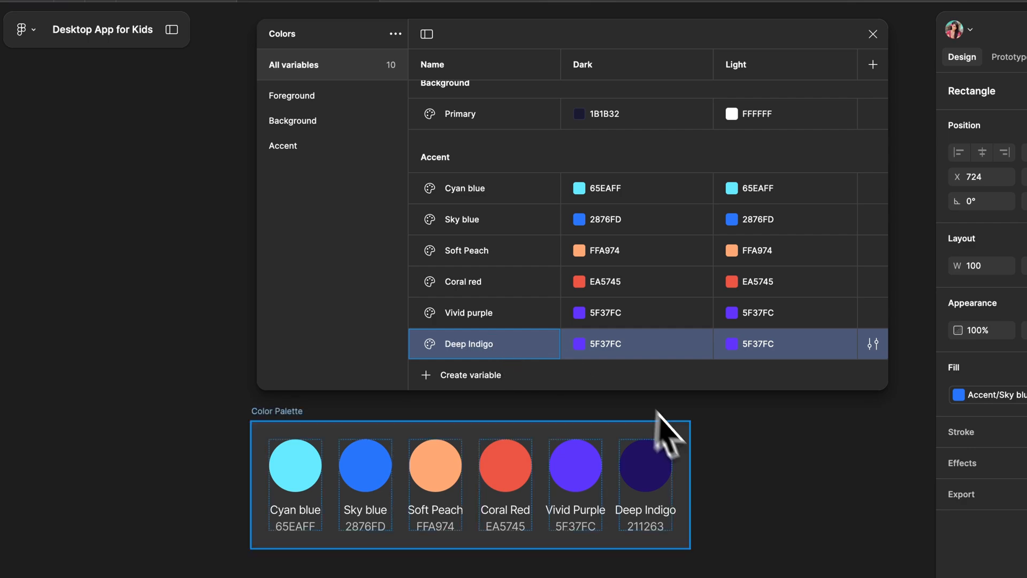
left_click(579, 344)
left_click(593, 453)
scroll(530, 463, "right", 3)
scroll(524, 464, "right", 3)
left_click(523, 463)
left_click(617, 351)
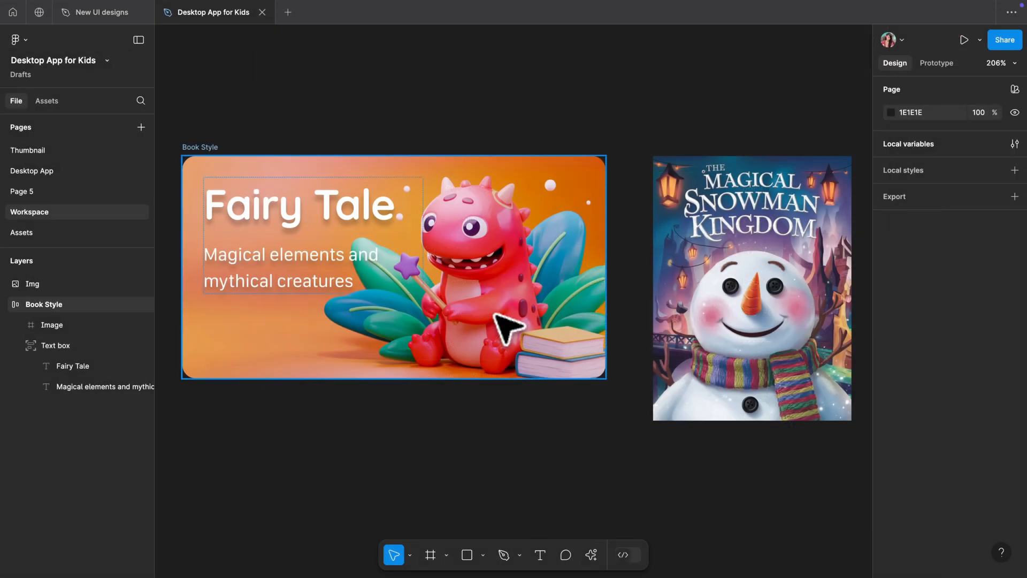
- Copy the Text box frame from the Book Style card and paste it beside the snowman book cover
key("Escape")
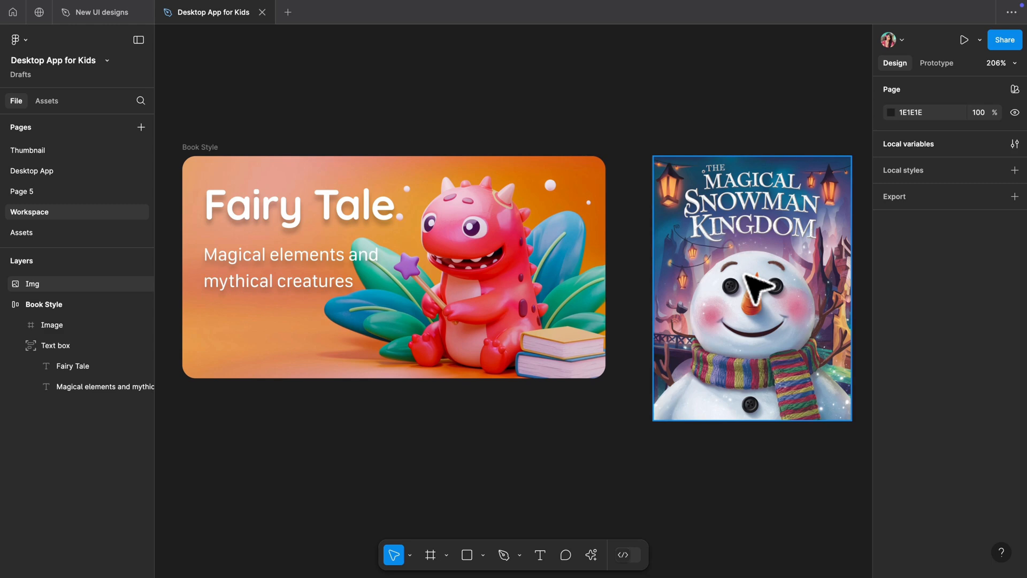
scroll(758, 287, "down", 3)
scroll(757, 286, "right", 3)
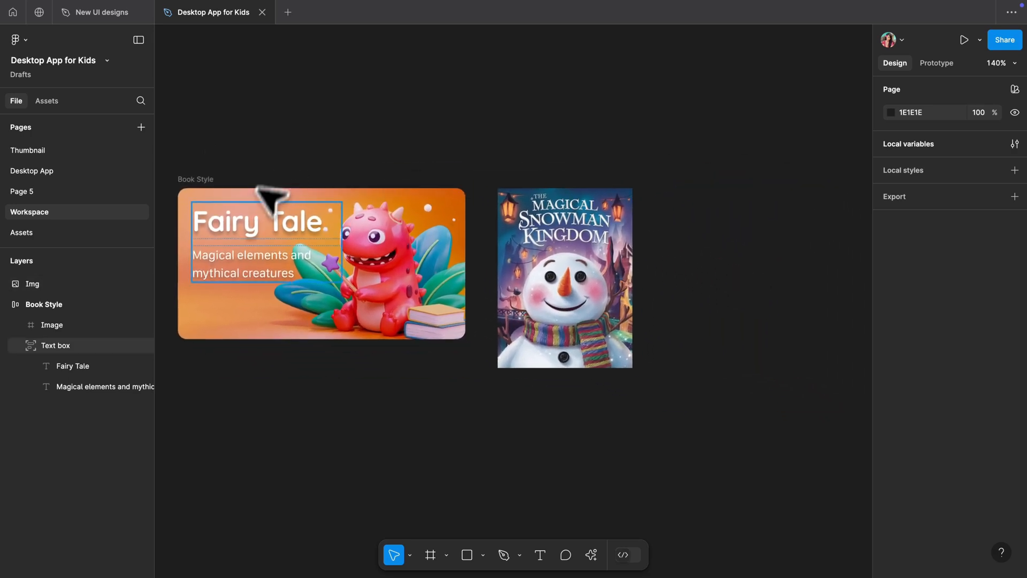
left_click(248, 257)
right_click(246, 256)
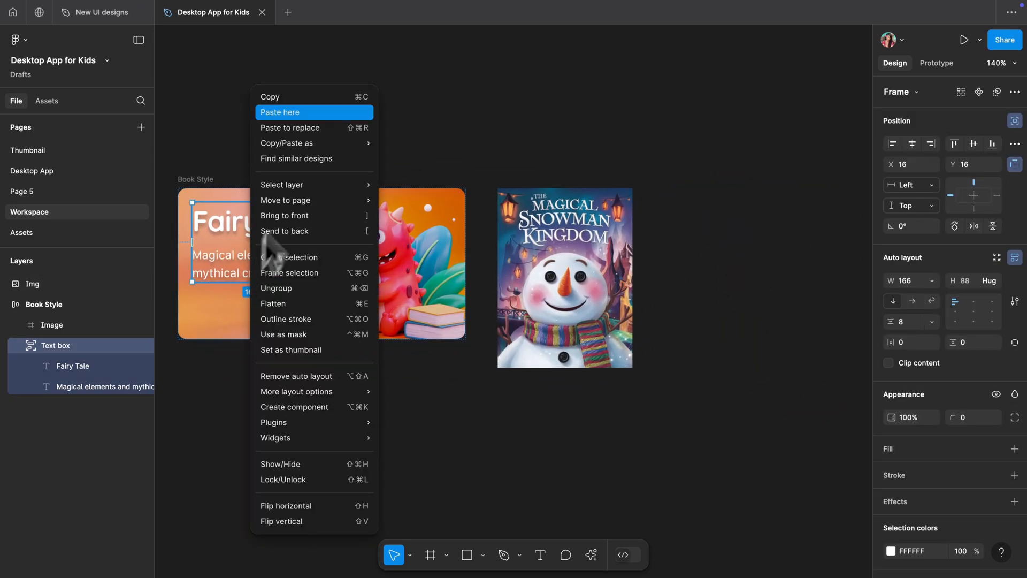
left_click(298, 94)
right_click(666, 196)
left_click(690, 206)
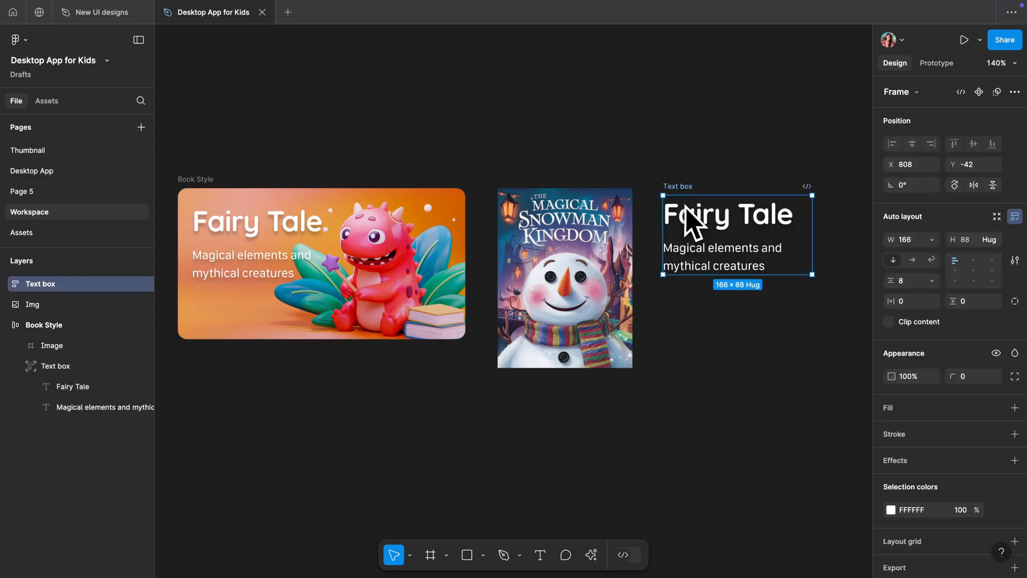
left_click(644, 171)
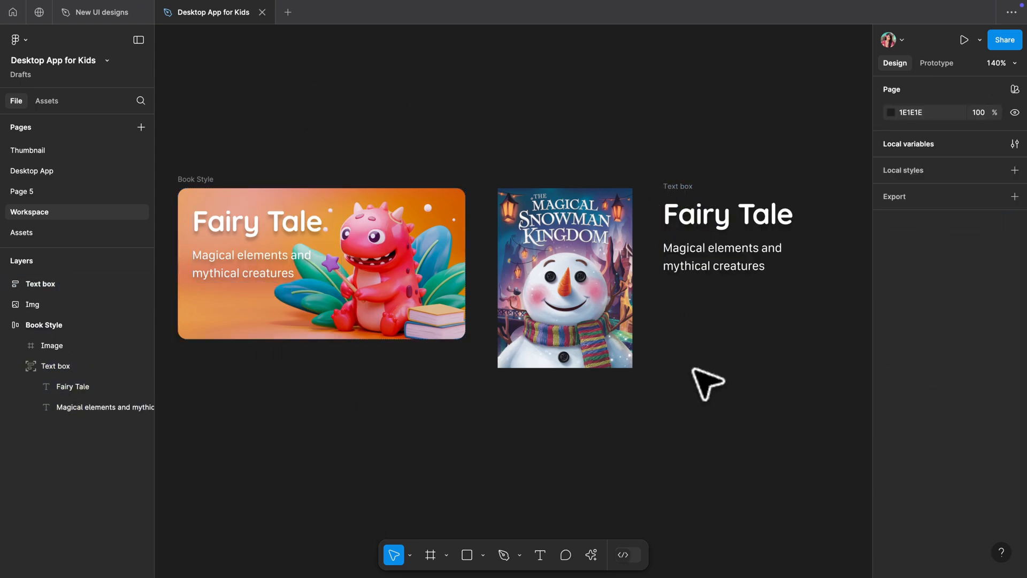
- Add a "Read" text label below the pasted text box and set its resizing to auto width
scroll(708, 383, "up", 5)
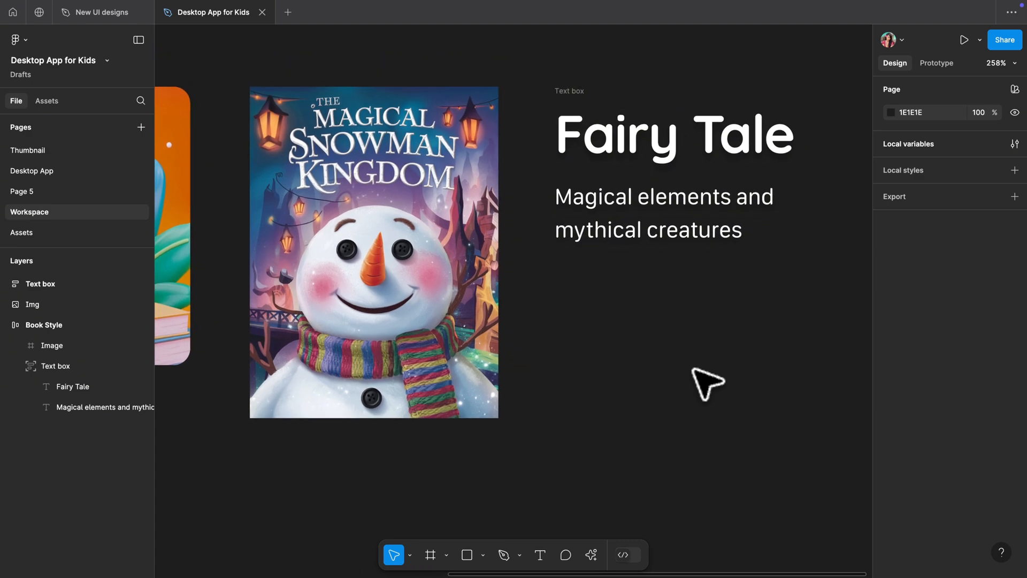
scroll(707, 383, "right", 3)
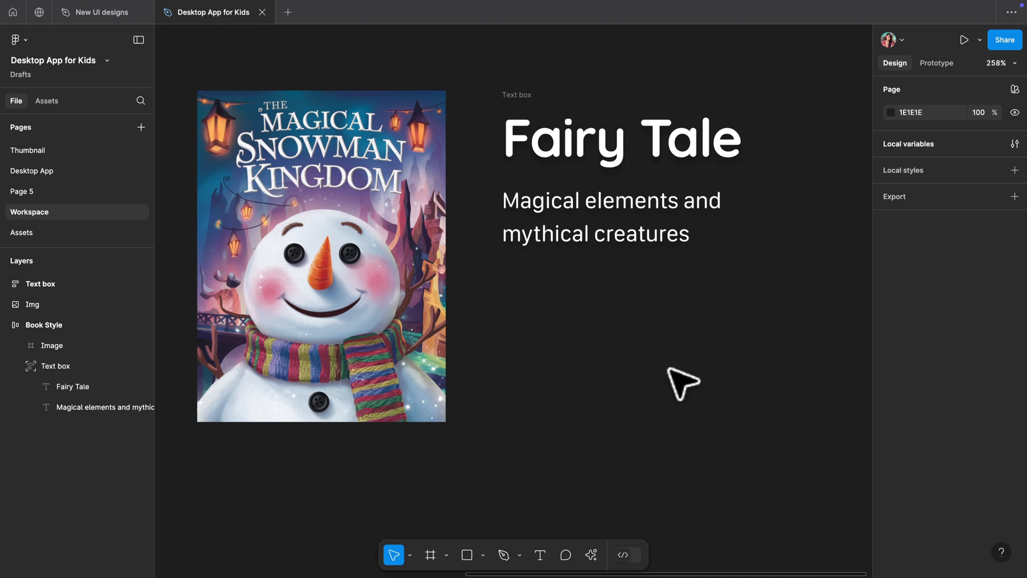
key("t")
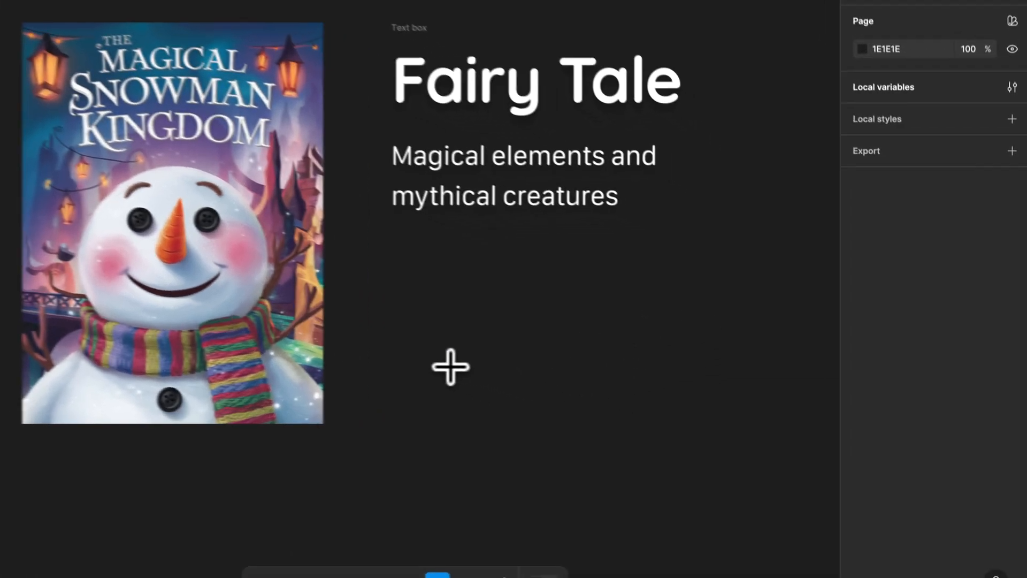
left_click_drag(513, 368, 582, 388)
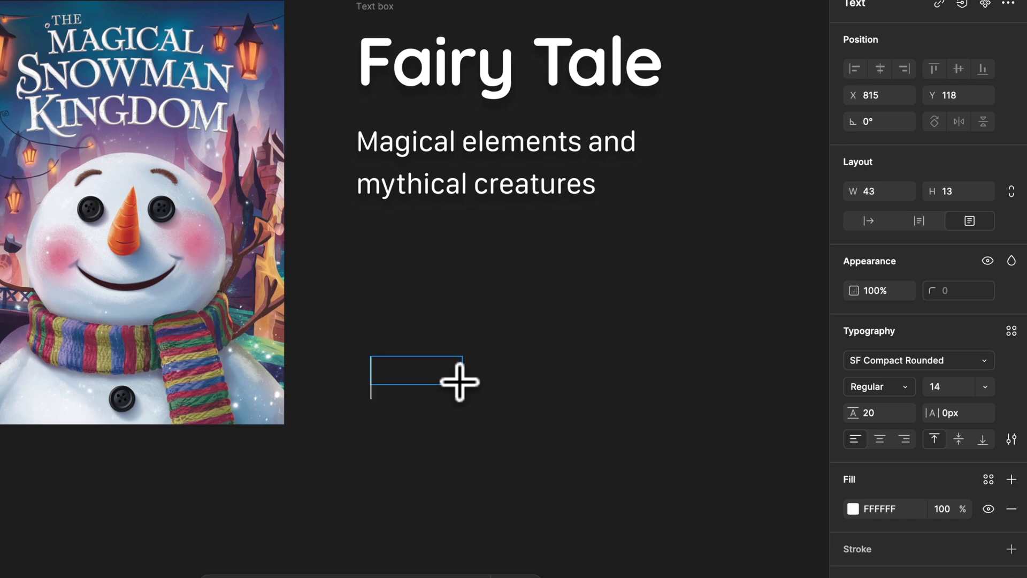
type("Read")
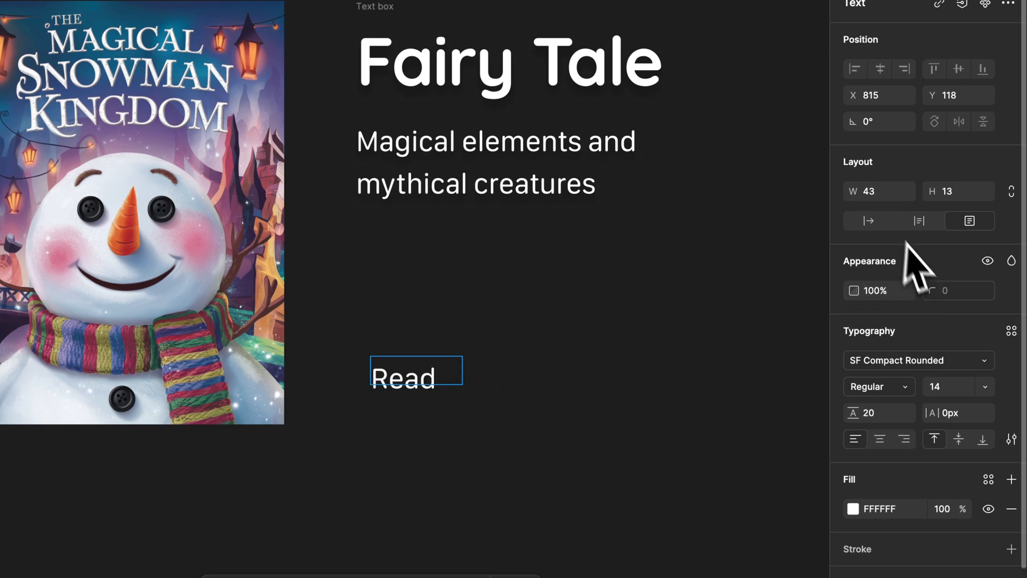
left_click(873, 220)
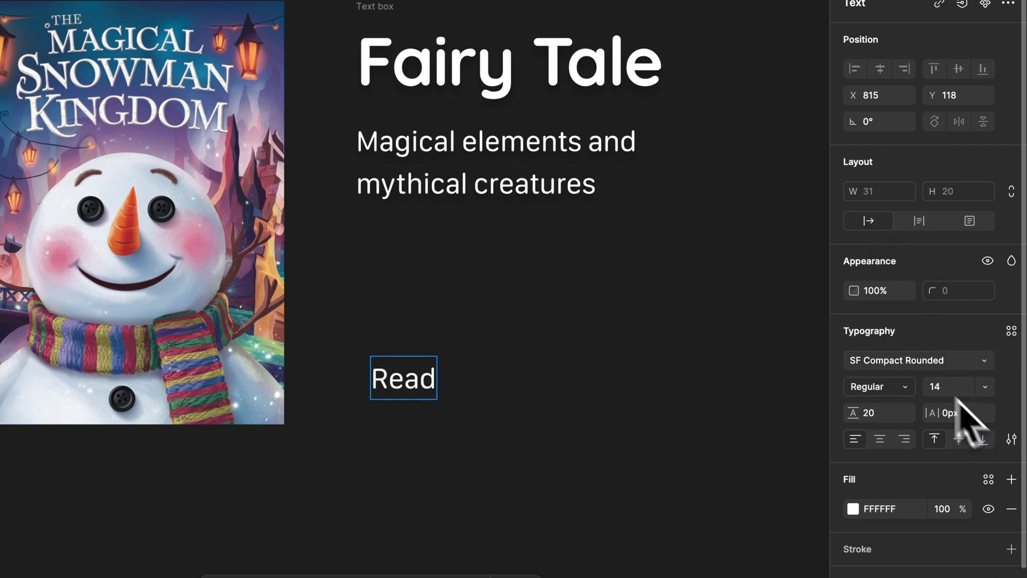
- Make the Read label bold and uppercase, and increase its font size
left_click(883, 387)
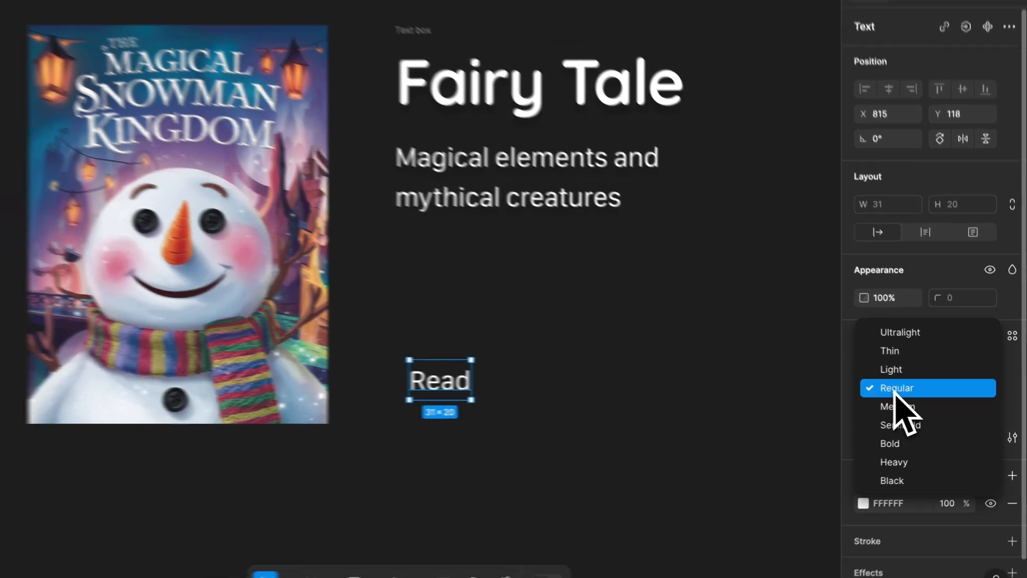
left_click(891, 447)
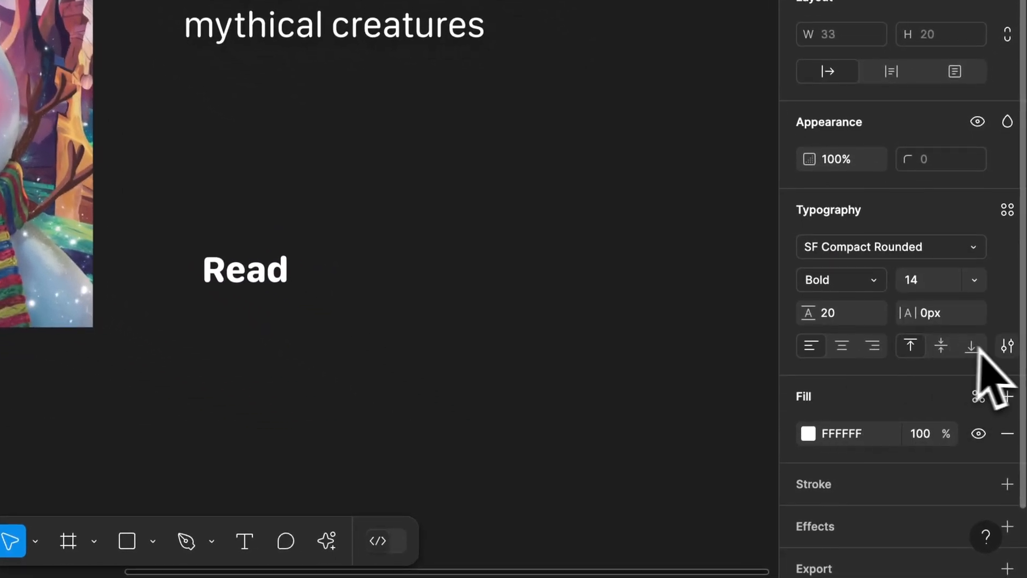
left_click(1007, 347)
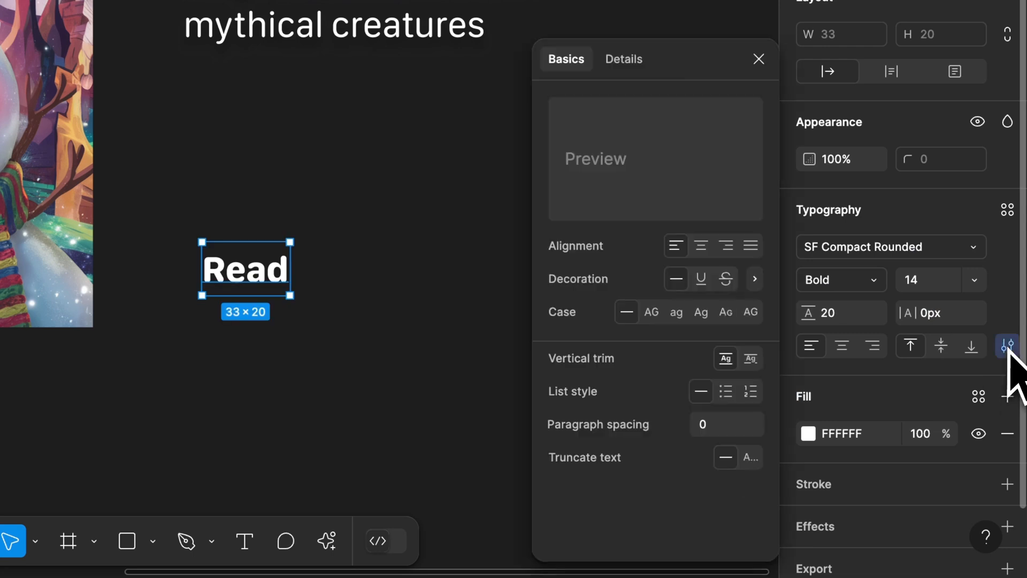
left_click(651, 313)
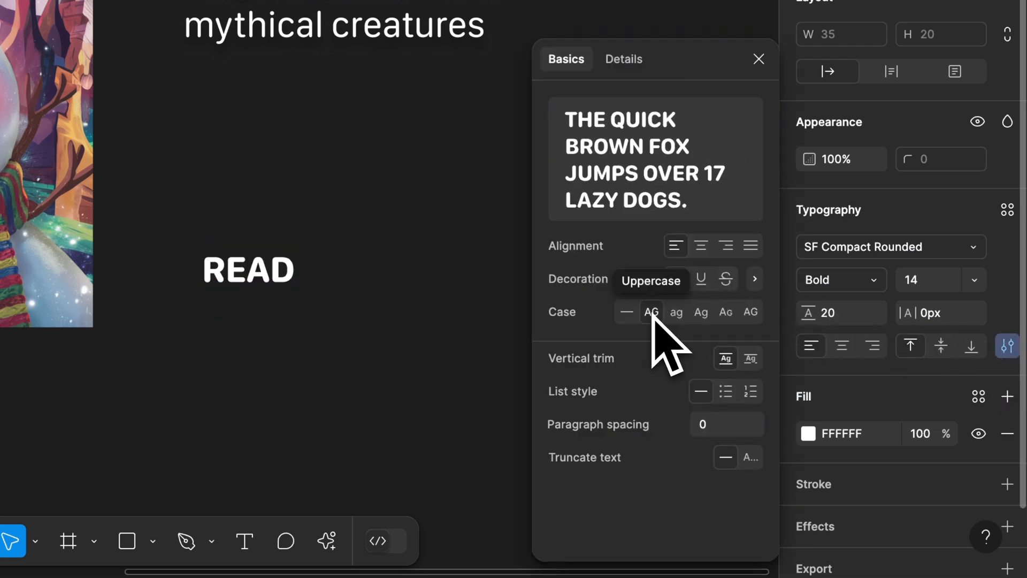
left_click(759, 59)
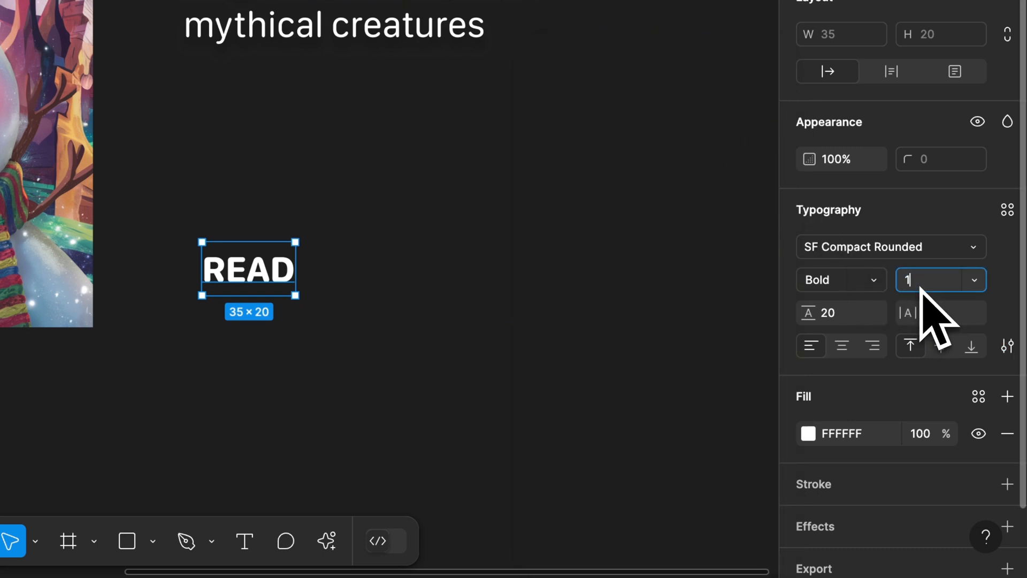
key("Return")
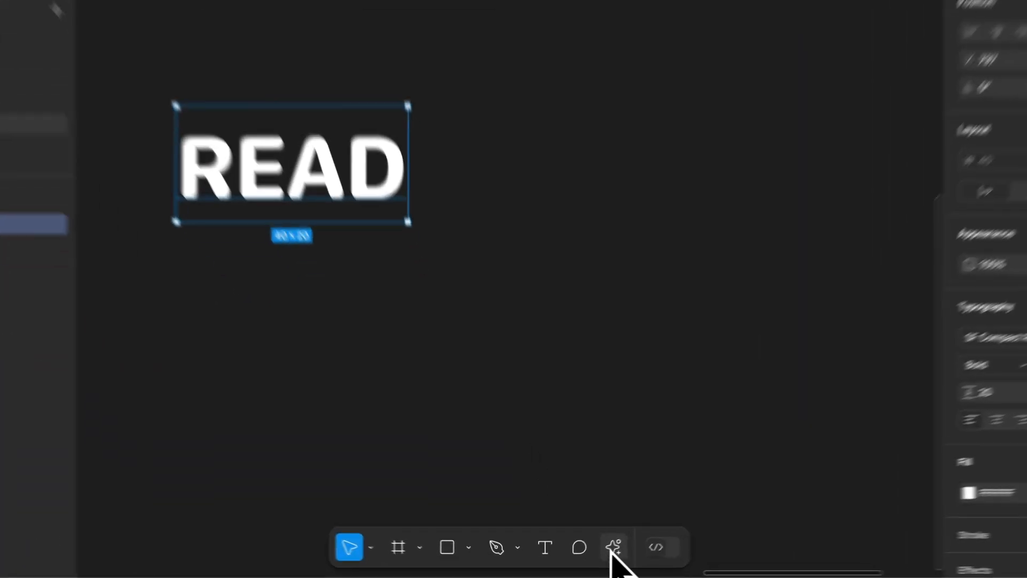
- Insert the heart icon component from the DesignCode UI assets next to the READ label
left_click(327, 541)
left_click(369, 190)
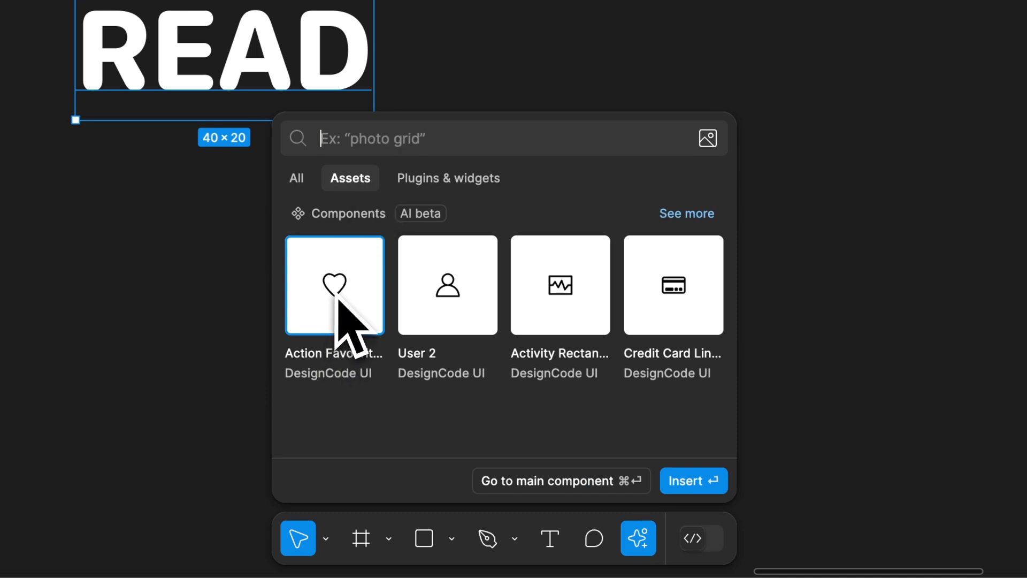
left_click(712, 478)
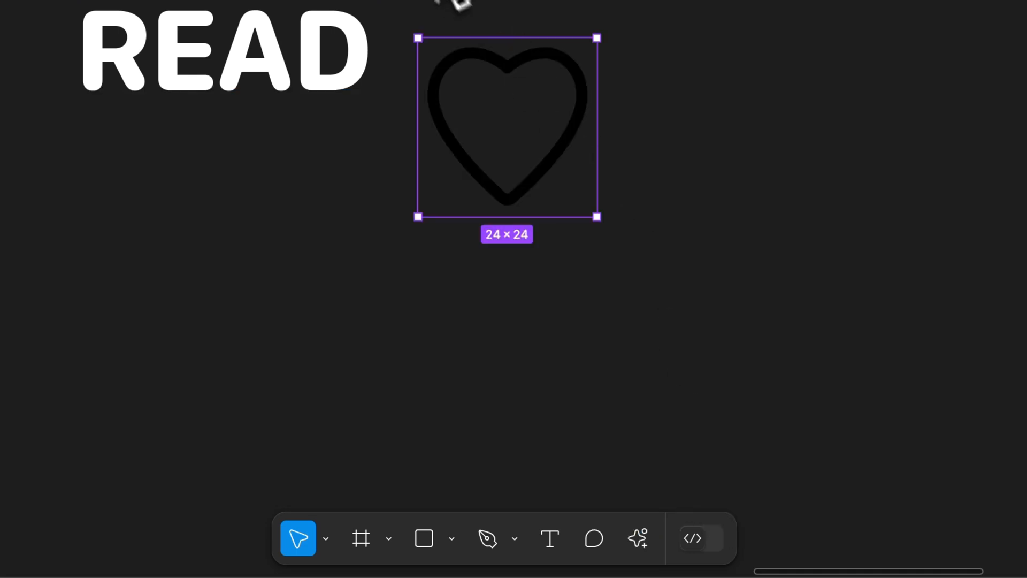
- Recolour the heart icon with the local Foreground/Primary variable
left_click(867, 453)
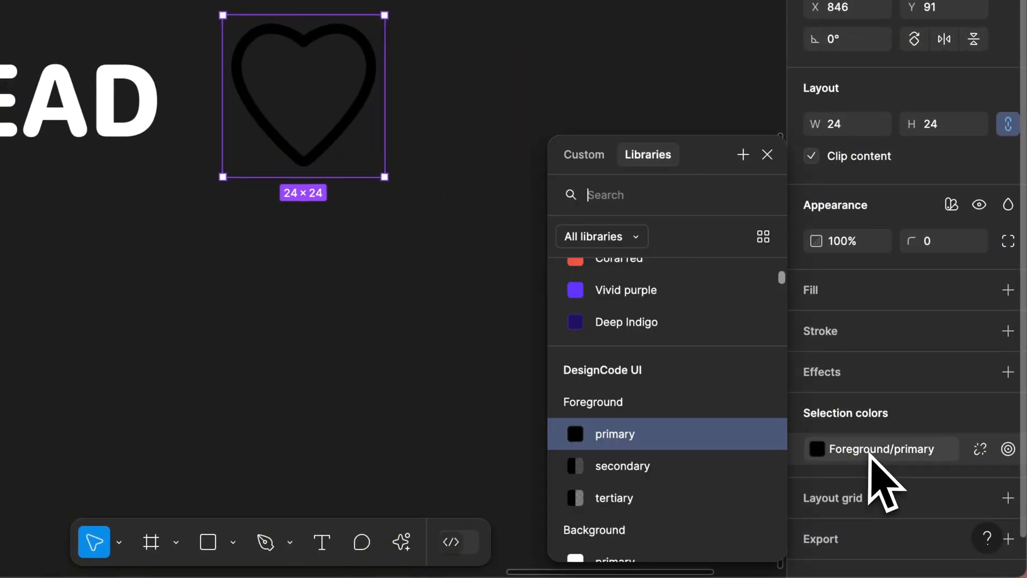
scroll(677, 348, "up", 3)
scroll(677, 351, "up", 3)
left_click(635, 320)
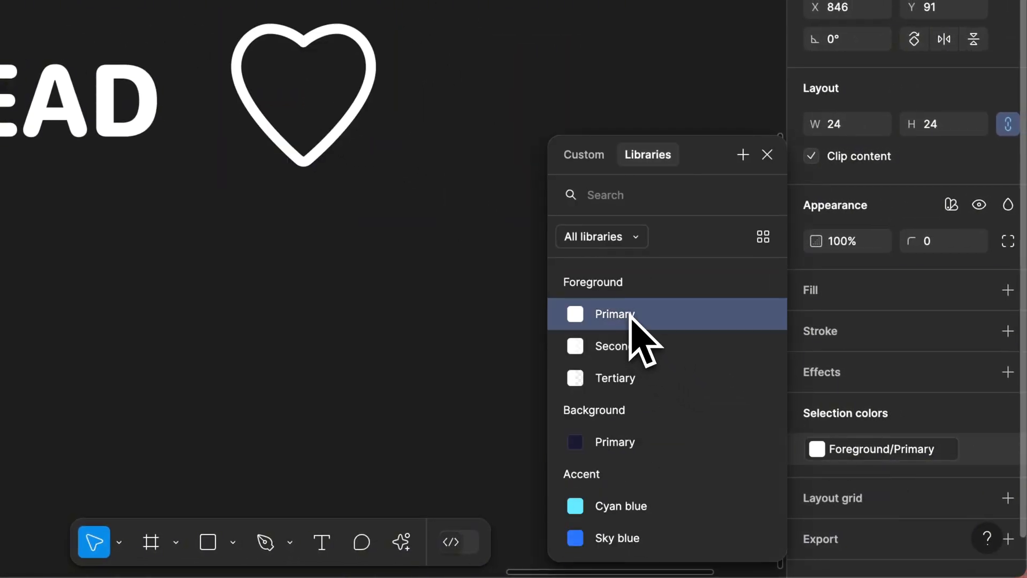
left_click(767, 156)
- Scale the heart icon down proportionally to slightly less than the height of the READ label
key("k")
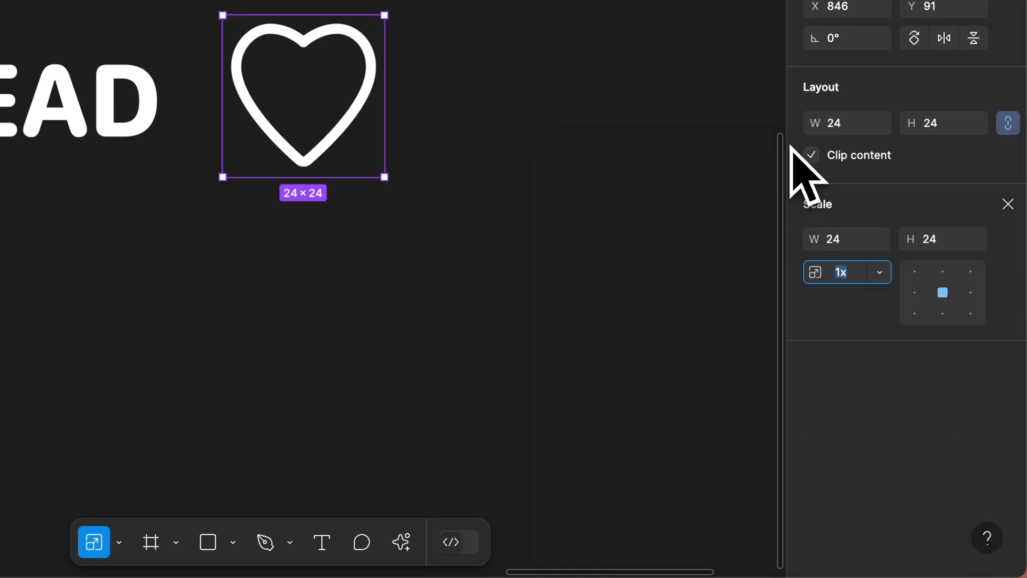
left_click(850, 242)
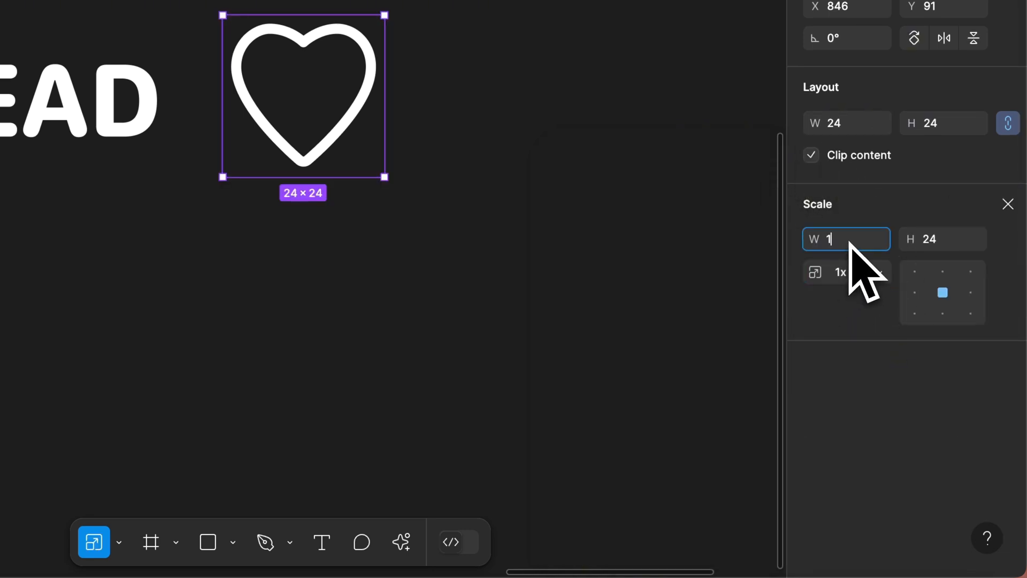
key("Return")
left_click(149, 7)
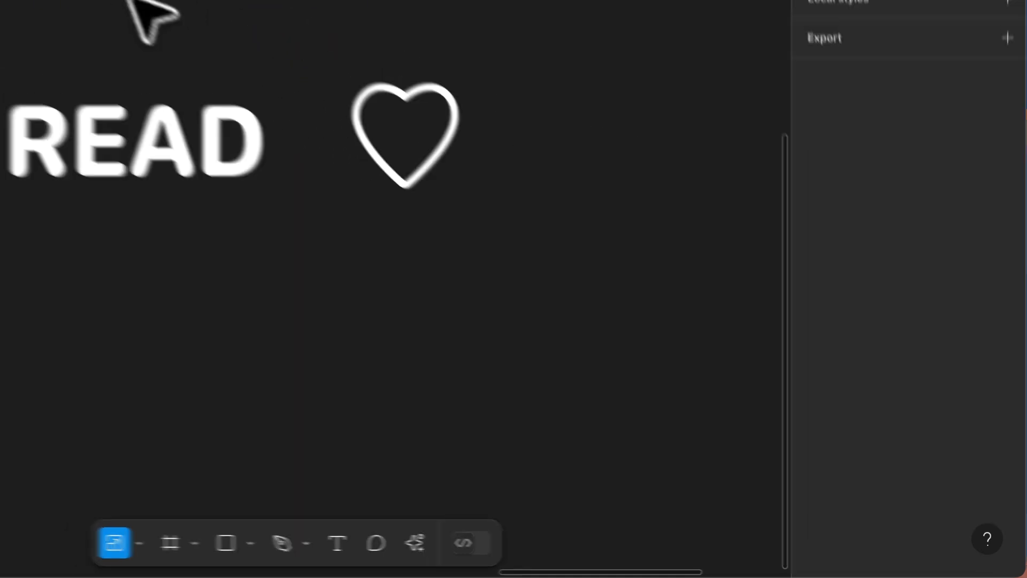
- Wrap the READ label and the heart icon together in a horizontal auto layout frame
left_click_drag(282, 201, 658, 351)
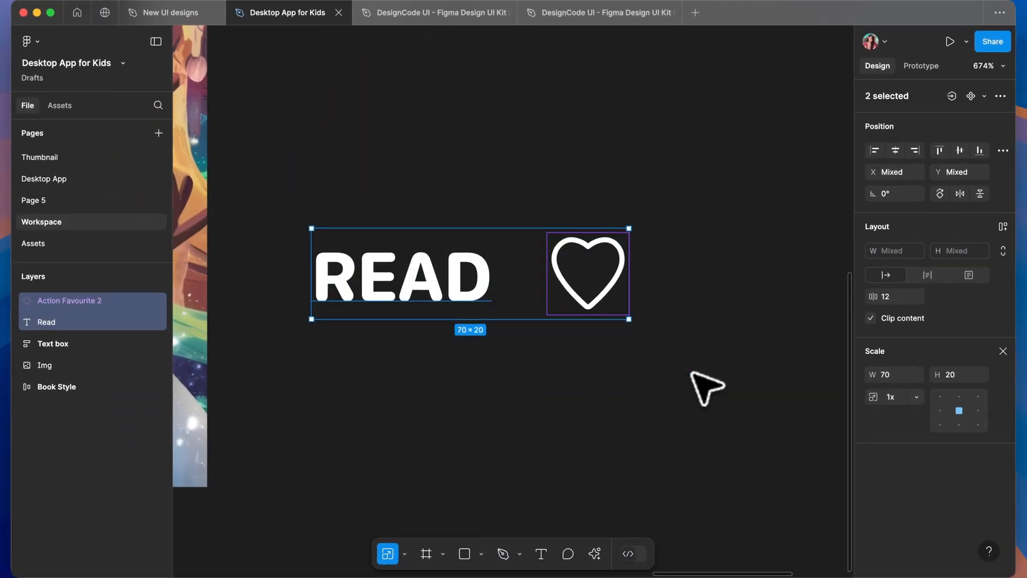
key("shift+a")
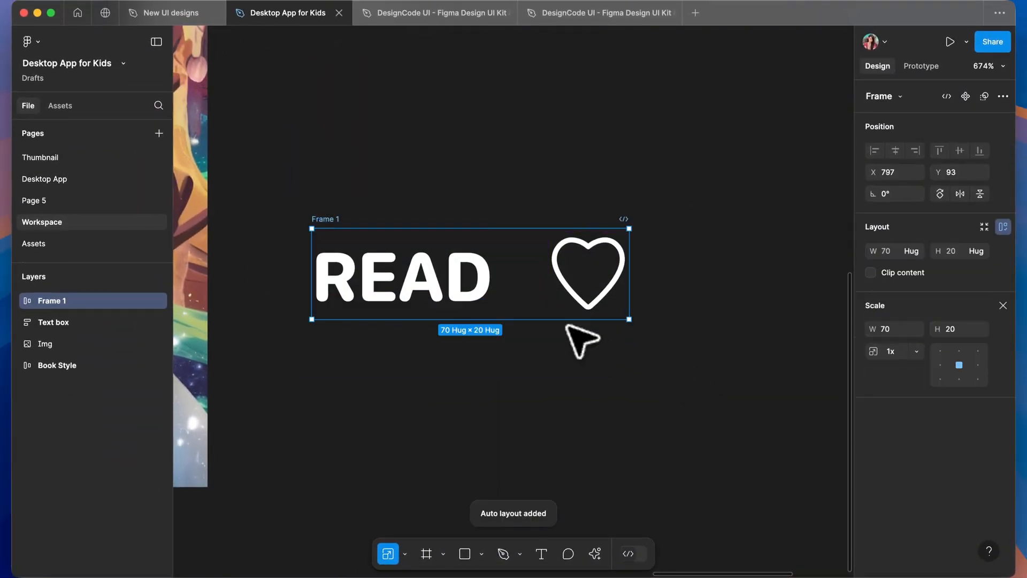
left_click(1004, 305)
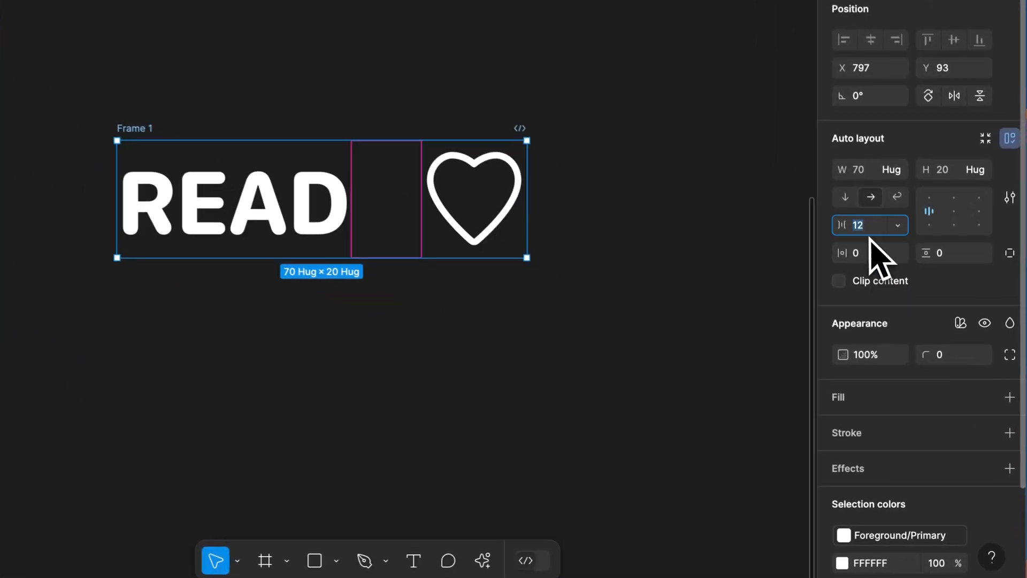
- Set the button frame's item gap to 8, its horizontal padding to 16 and its vertical padding to 8
left_click(895, 296)
type("8")
left_click(870, 250)
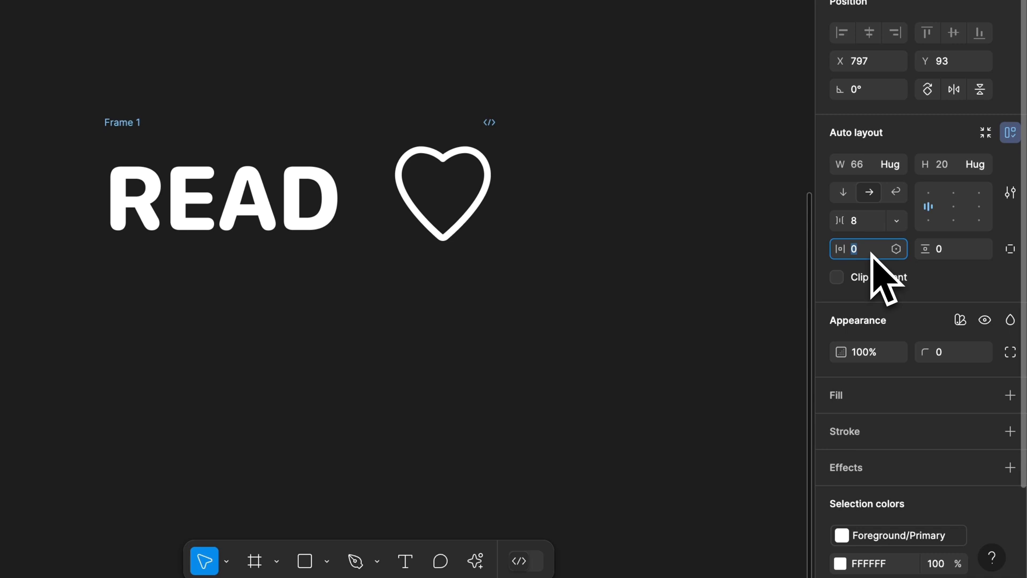
key("Return")
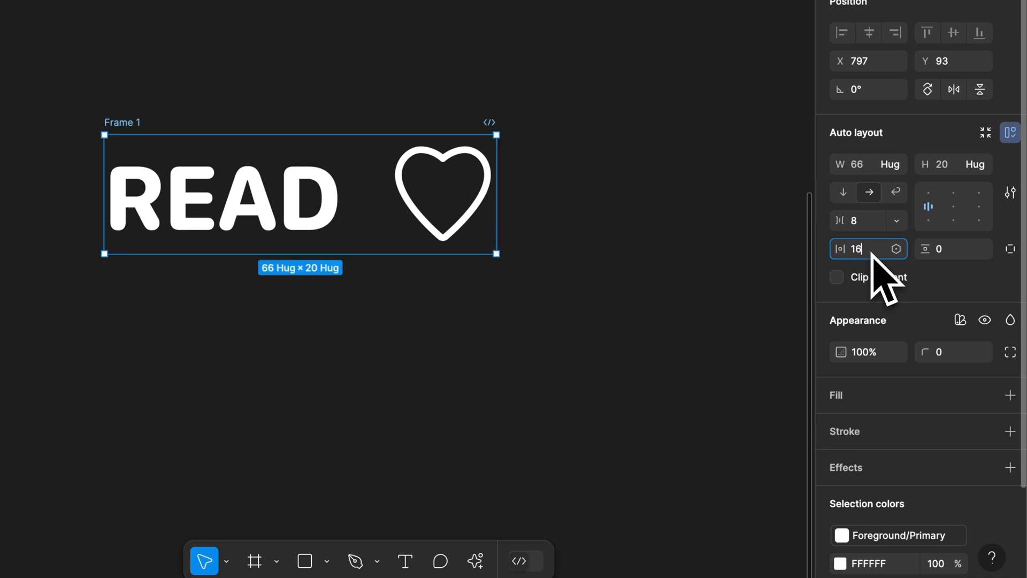
left_click(951, 256)
key("Return")
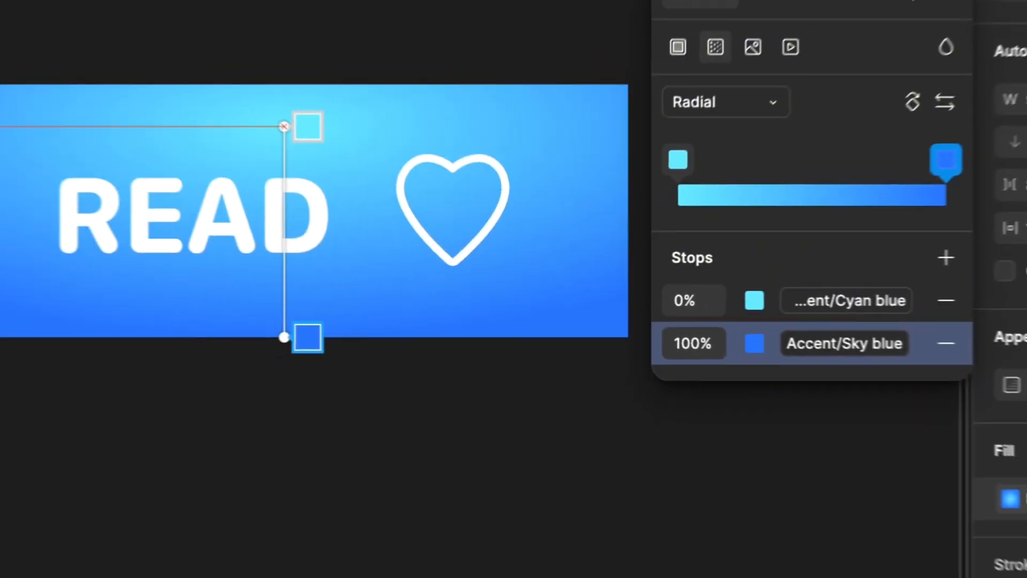
- Adjust the gradient's Sky blue stop and wrap the READ button in an outer auto layout frame with corner radius 34
left_click_drag(311, 331, 327, 147)
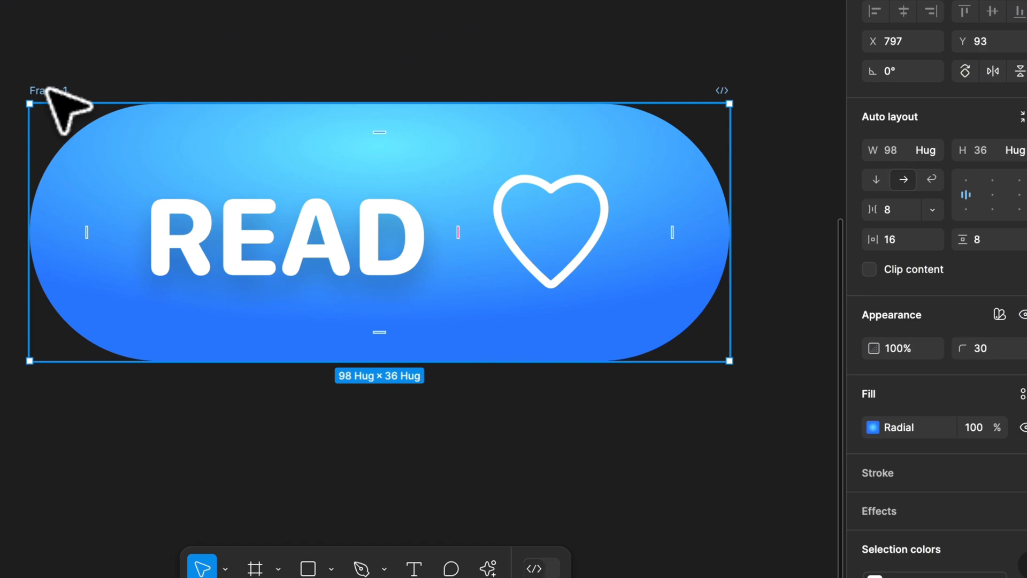
key("shift+a")
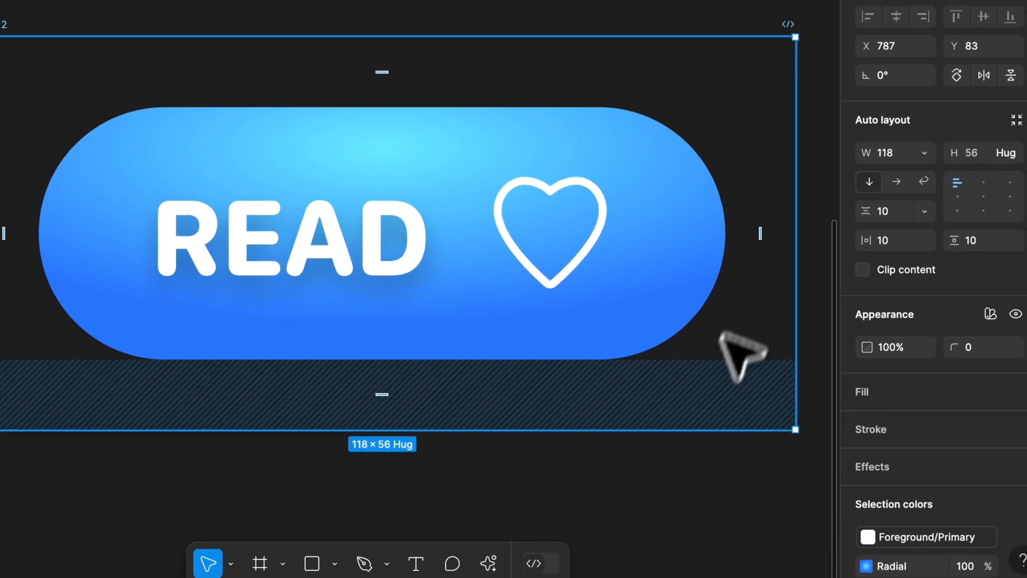
left_click(964, 347)
type("34")
- Add a 1 px inside stroke in 000000 at 50% opacity to the outer frame
left_click(1022, 464)
left_click(951, 495)
type("50")
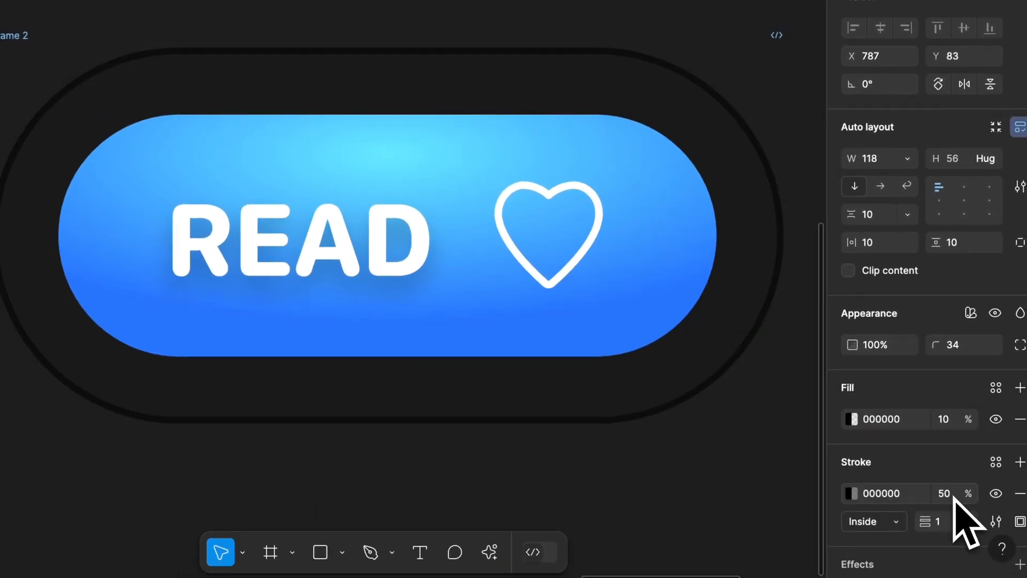
key("Return")
- Give the outer frame an inner shadow in 000000 at 100% with zero offset and a blur of 6
scroll(946, 455, "down", 3)
left_click(1016, 386)
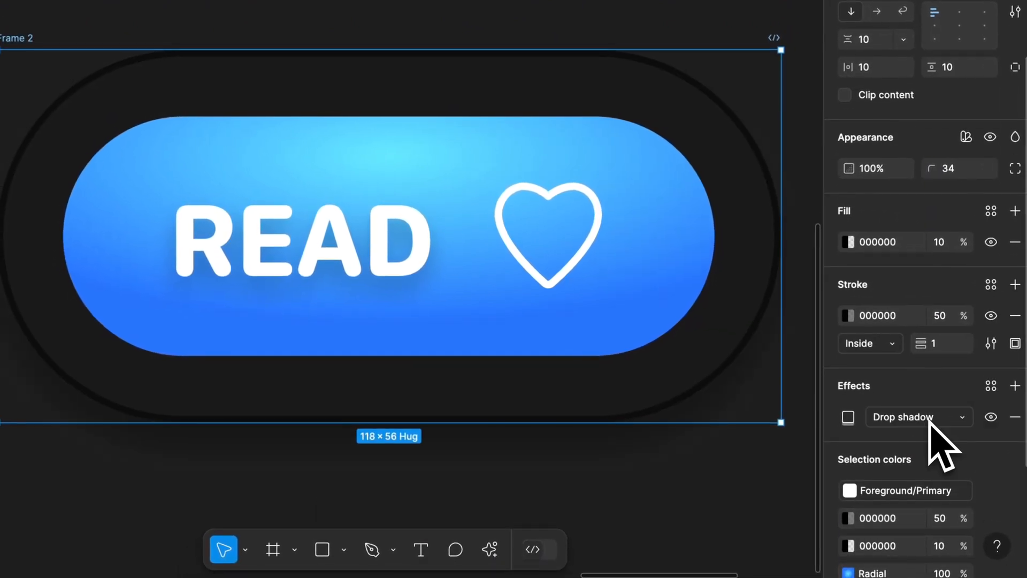
left_click(930, 417)
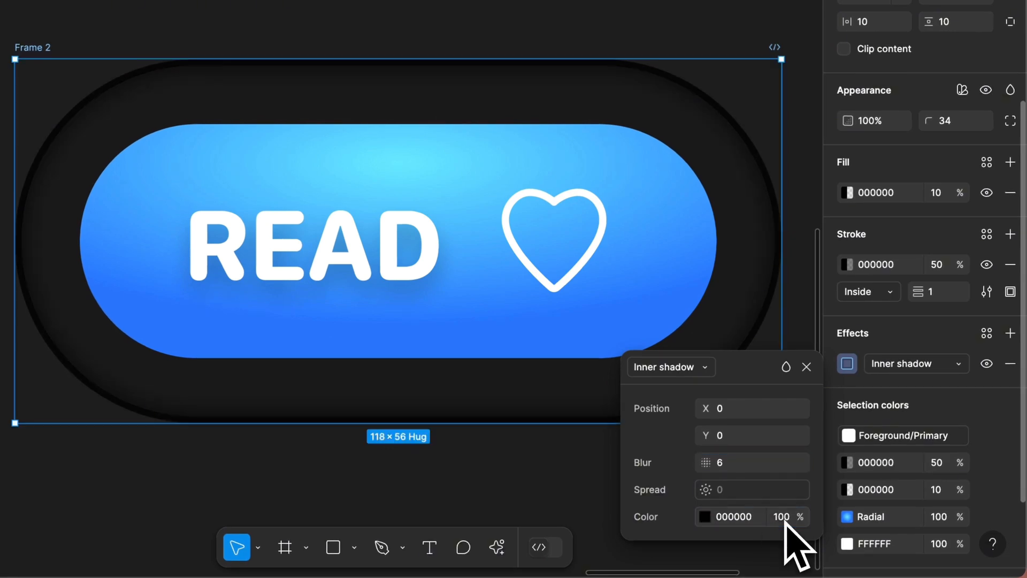
left_click(786, 366)
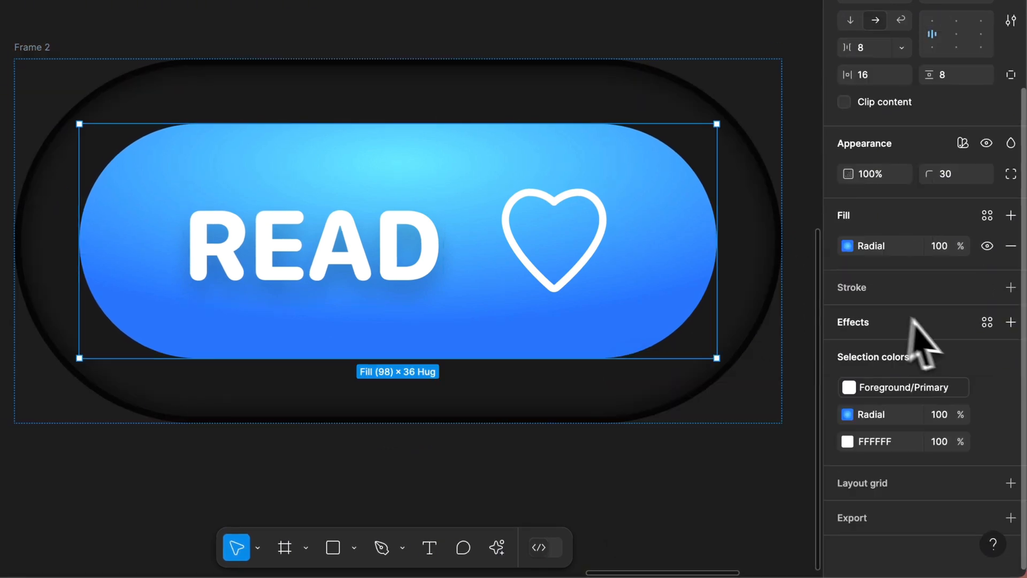
- Give the blue button a 50% black outside stroke and a white inner shadow with Y offset -2 and blur 2
left_click(1010, 286)
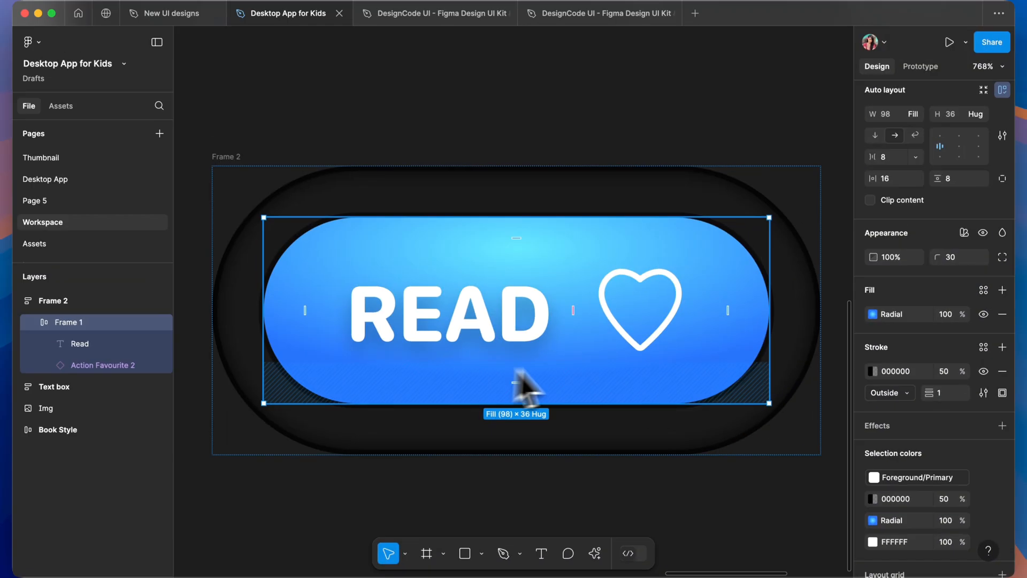
left_click(847, 417)
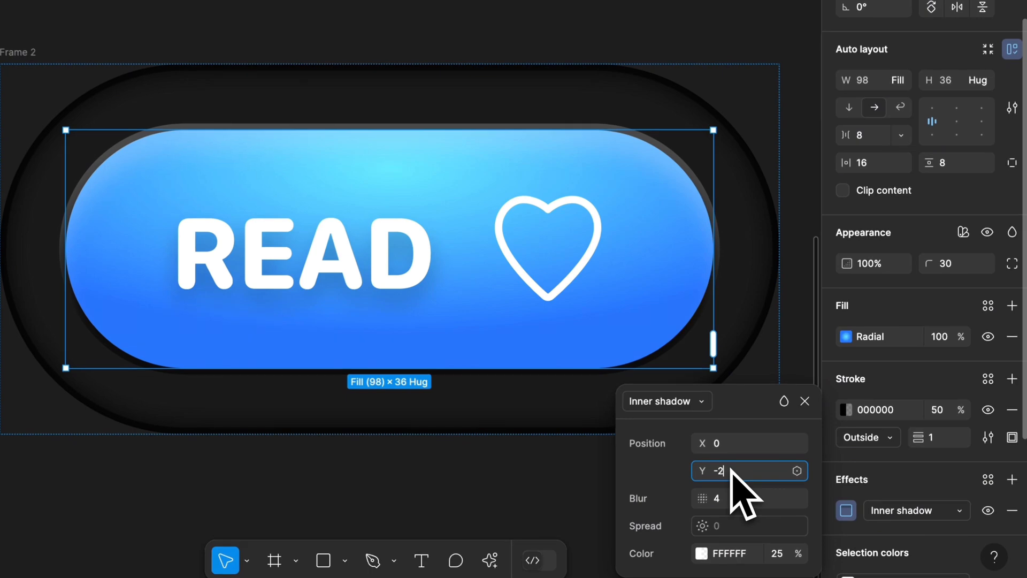
left_click(730, 500)
type("2")
key("Return")
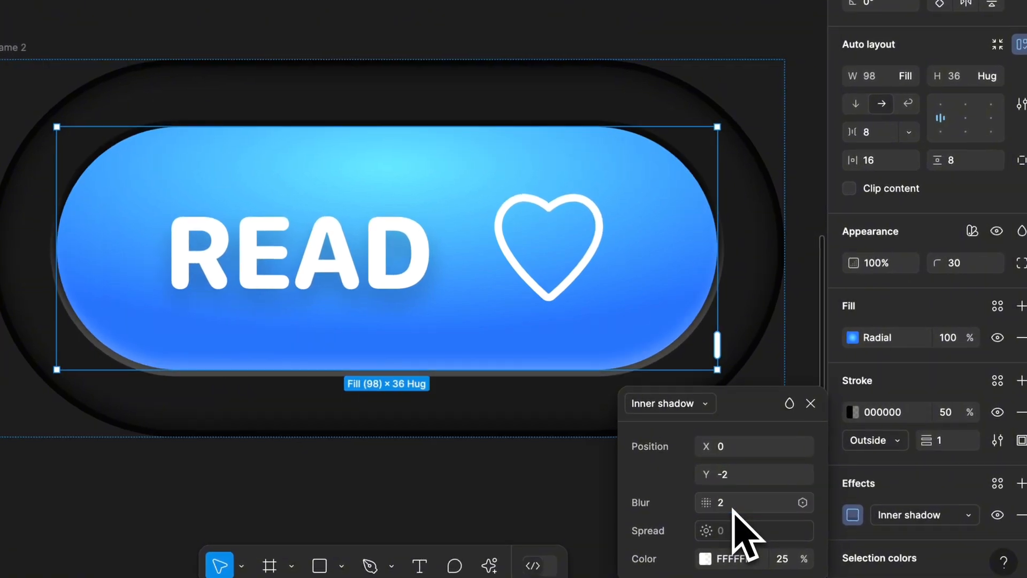
- Set the blue button's inner shadow to 50% opacity with the Overlay blend mode
left_click(785, 561)
type("50")
key("Return")
left_click(792, 405)
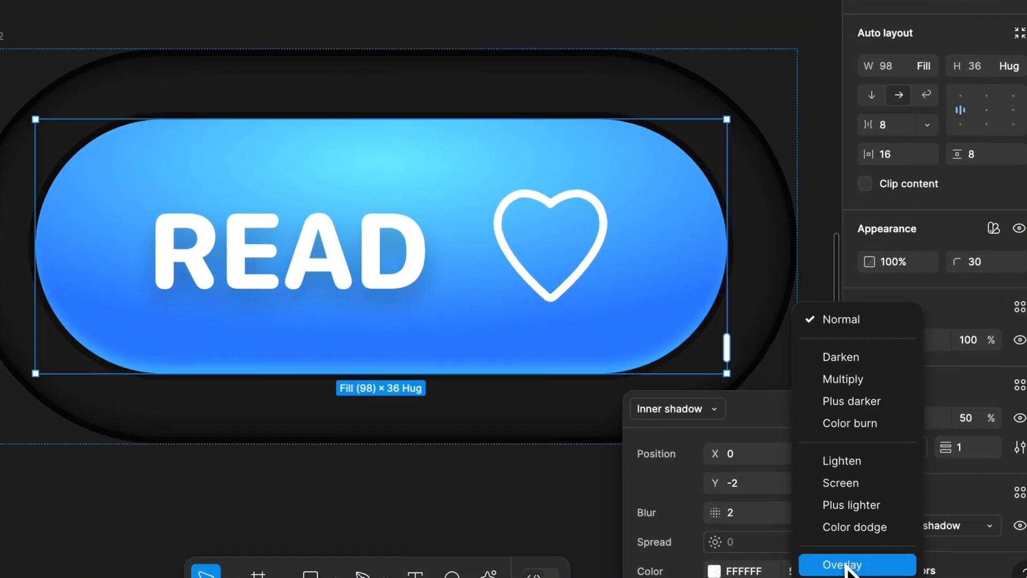
left_click(851, 569)
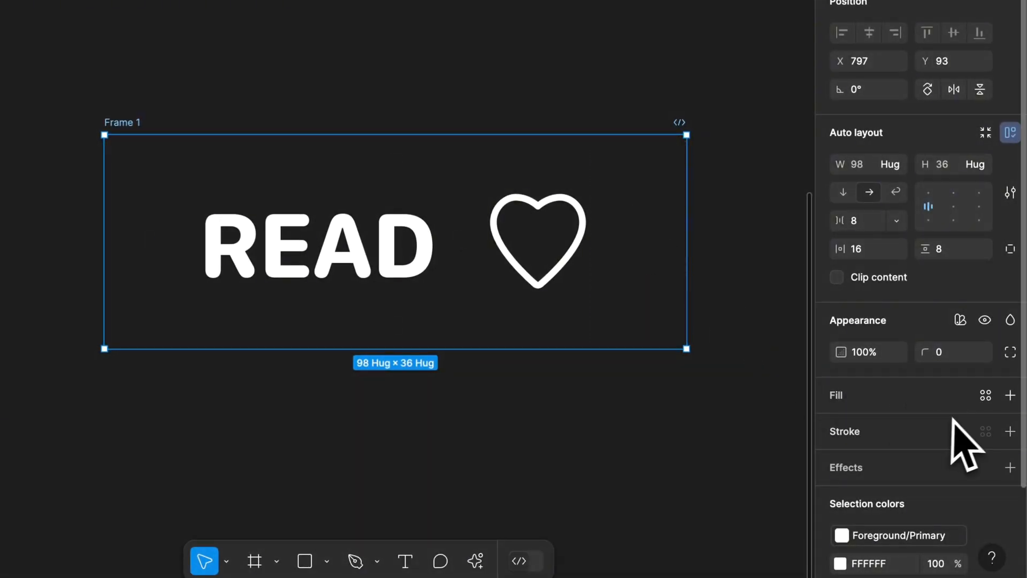
- Add a fill to the READ button frame and change it to a radial gradient
left_click(1010, 396)
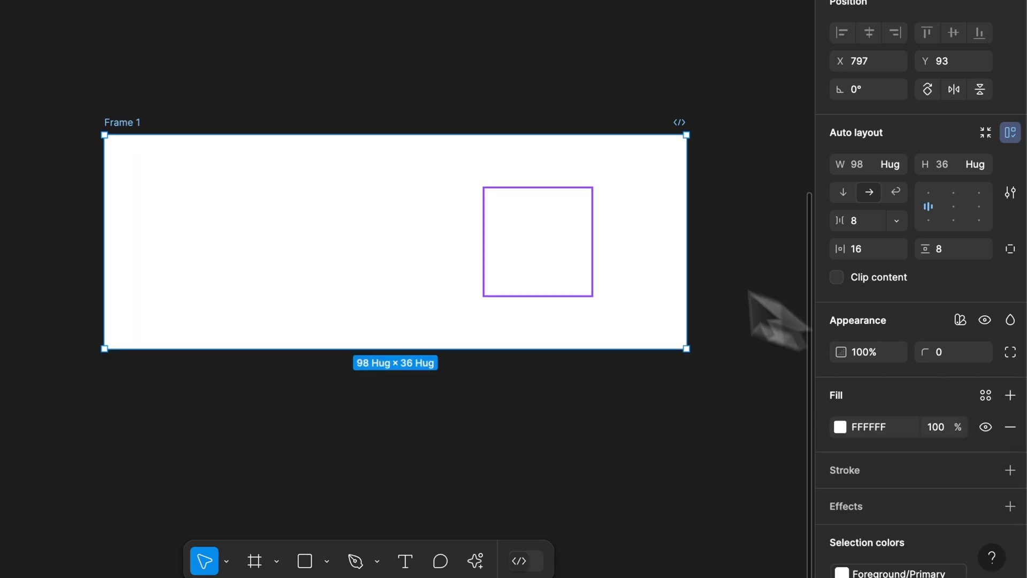
left_click(841, 427)
left_click(647, 130)
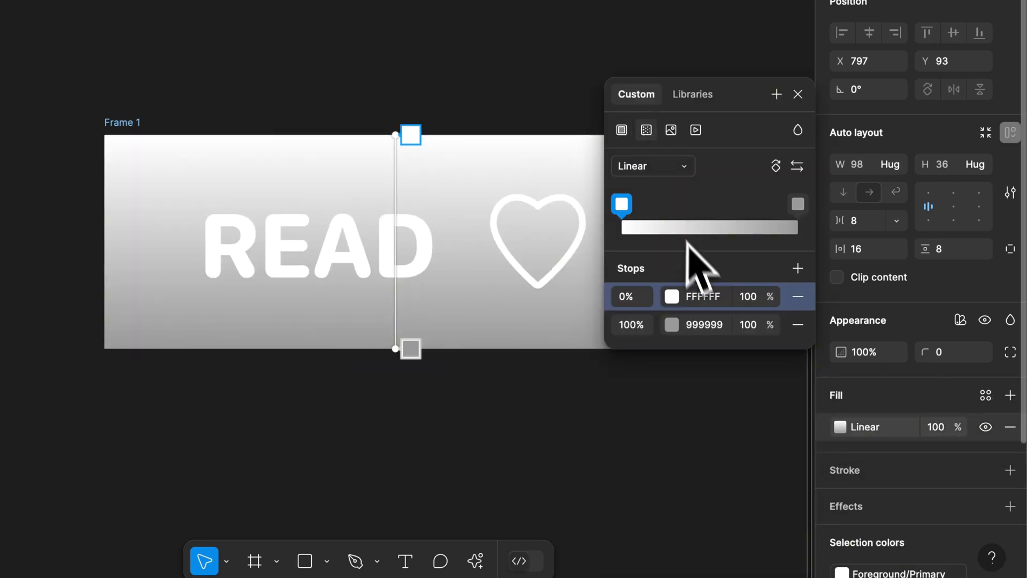
left_click(663, 167)
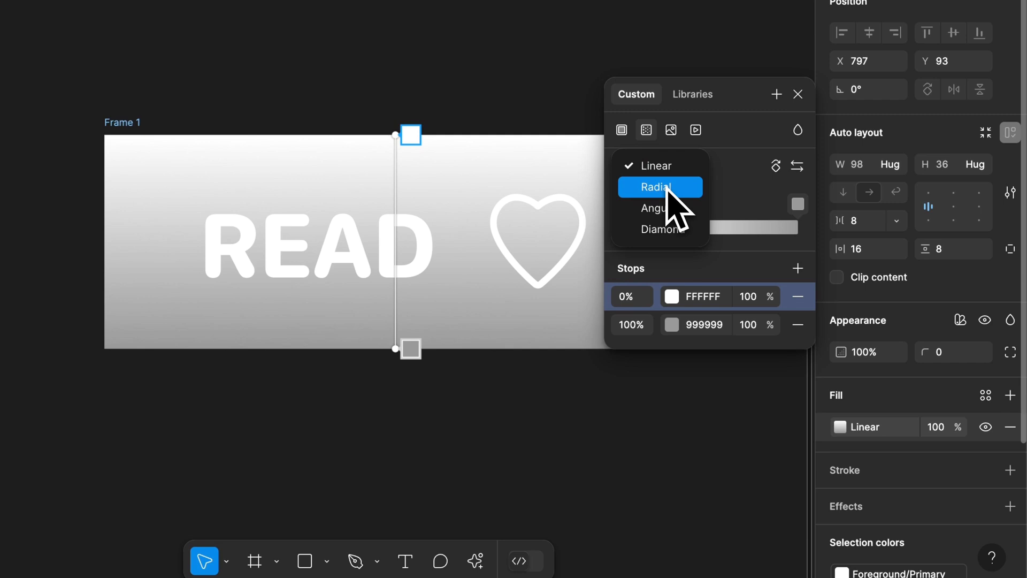
left_click(669, 191)
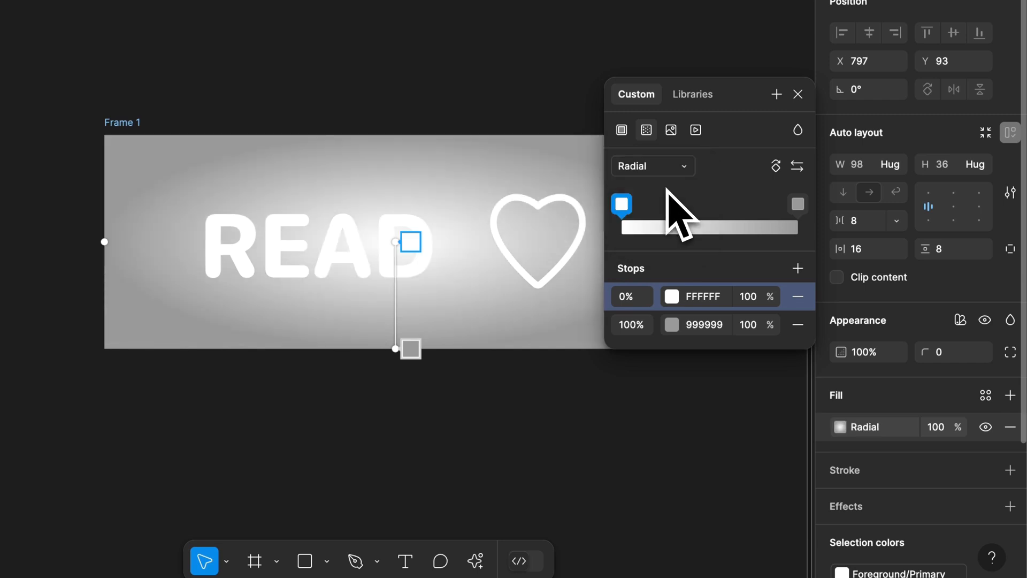
- Assign Accent/Cyan blue to the radial gradient's 0% stop and Accent/Sky blue to its 100% stop
left_click(675, 297)
left_click(482, 131)
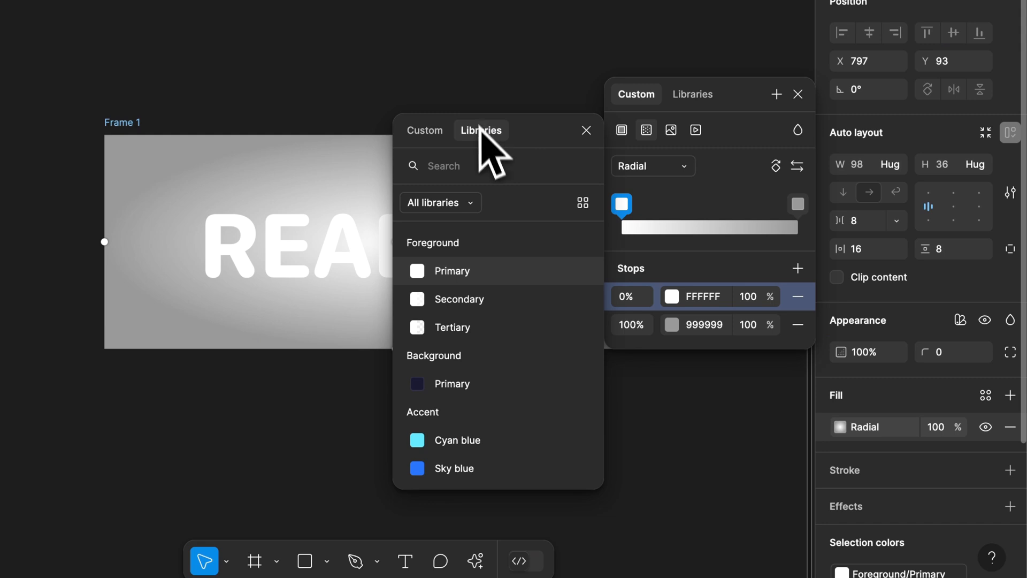
scroll(514, 332, "down", 3)
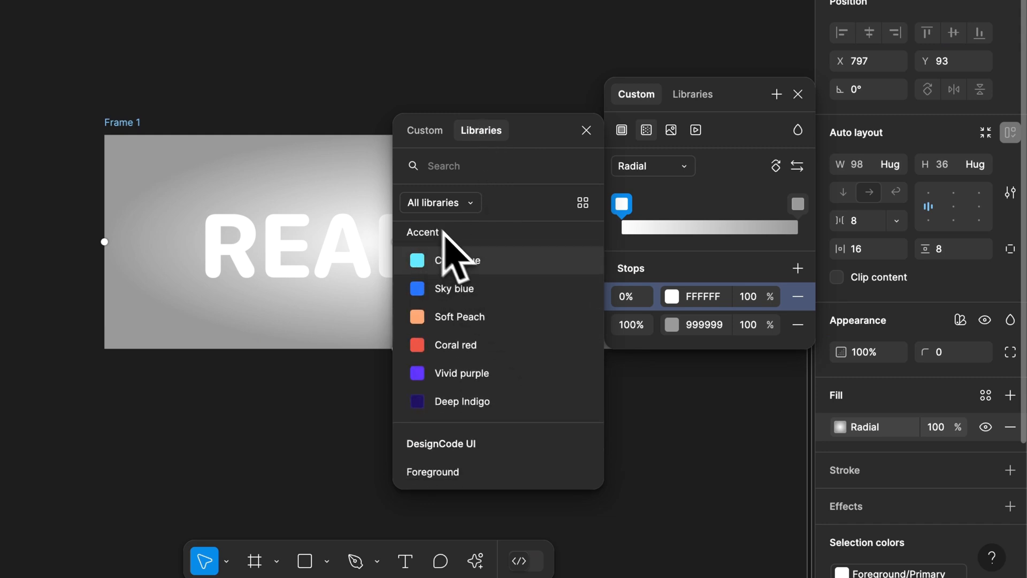
left_click(512, 262)
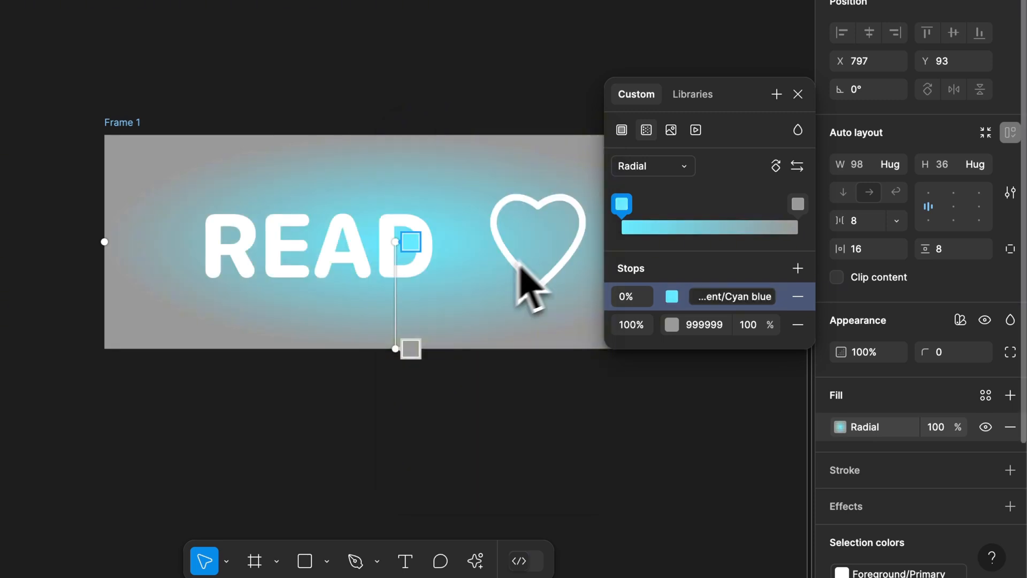
left_click(673, 330)
left_click(481, 131)
scroll(452, 423, "down", 2)
left_click(452, 425)
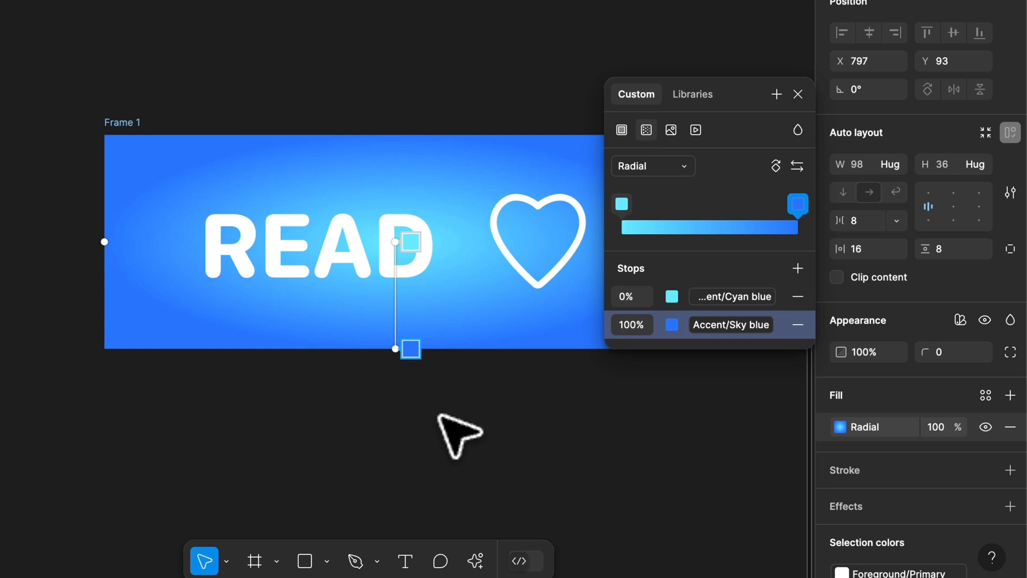
- Shift the radial gradient's centre toward the button's upper edge and pull the Sky blue stop in to 82%
left_click_drag(396, 242, 396, 170)
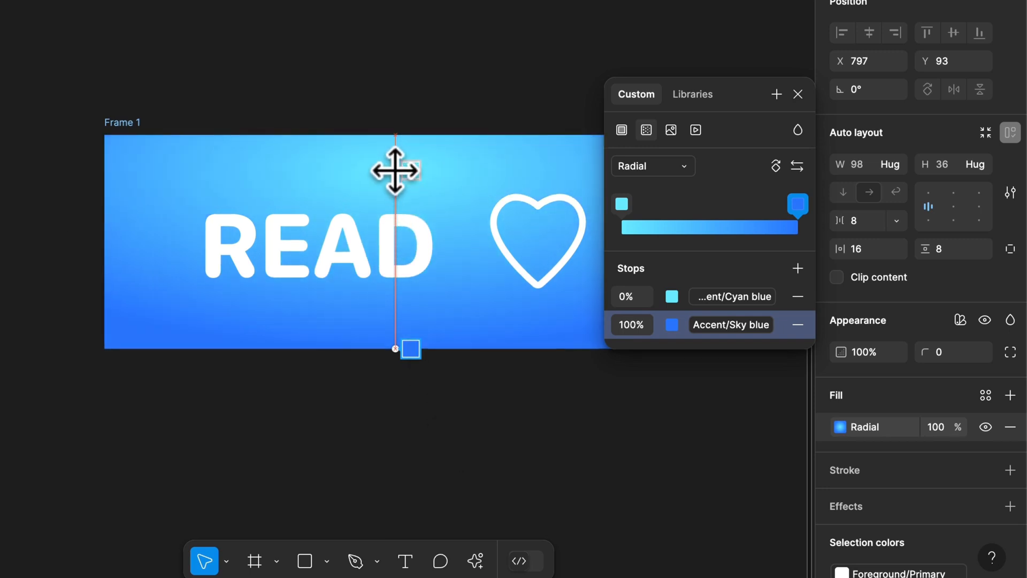
scroll(267, 246, "down", 3)
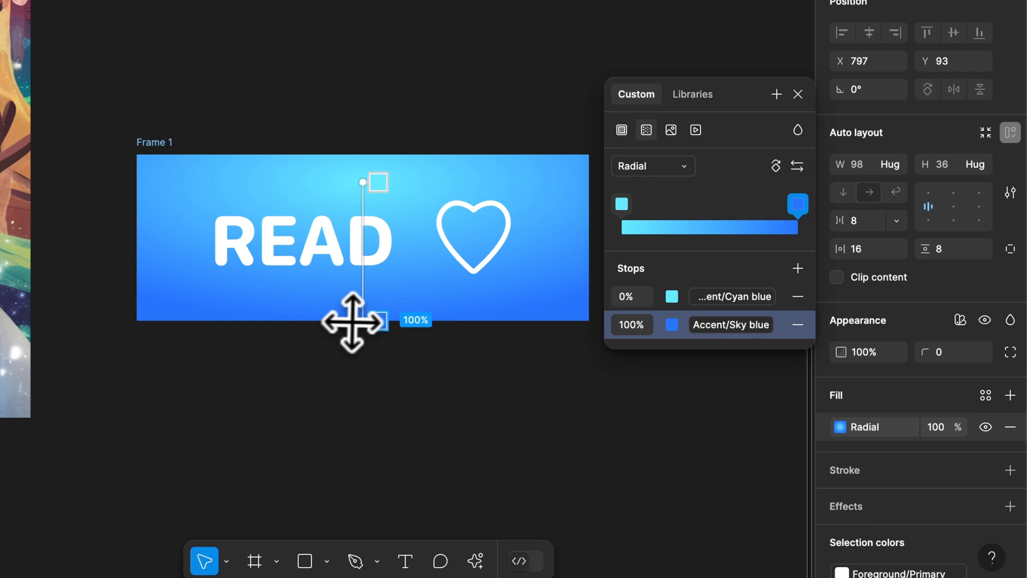
left_click_drag(377, 321, 377, 296)
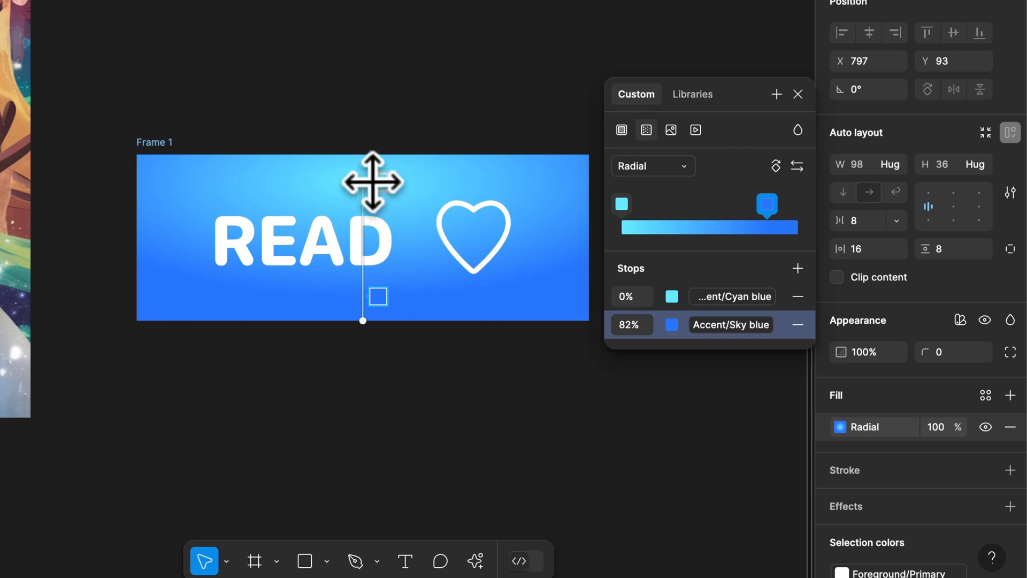
left_click_drag(375, 182, 32, 183)
key("Escape")
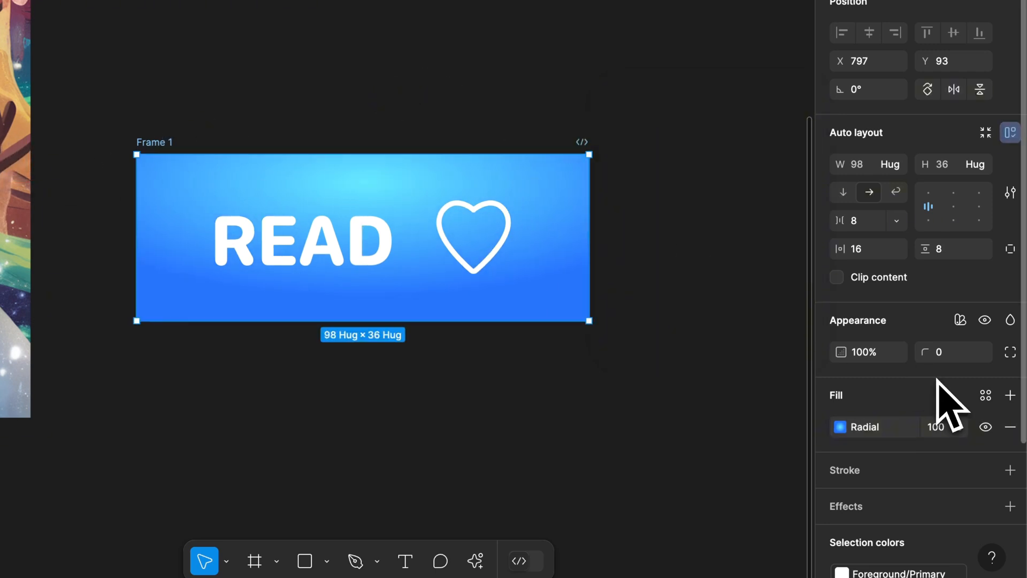
- Set the READ button frame's corner radius to 30
scroll(942, 412, "down", 1)
scroll(944, 408, "down", 2)
scroll(963, 359, "up", 1)
left_click(960, 319)
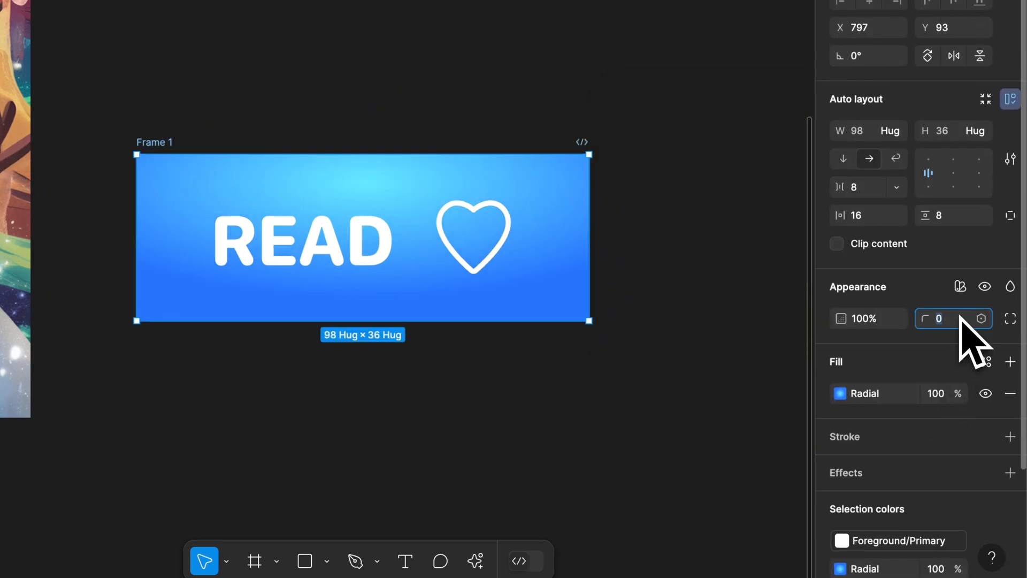
type("30")
key("Return")
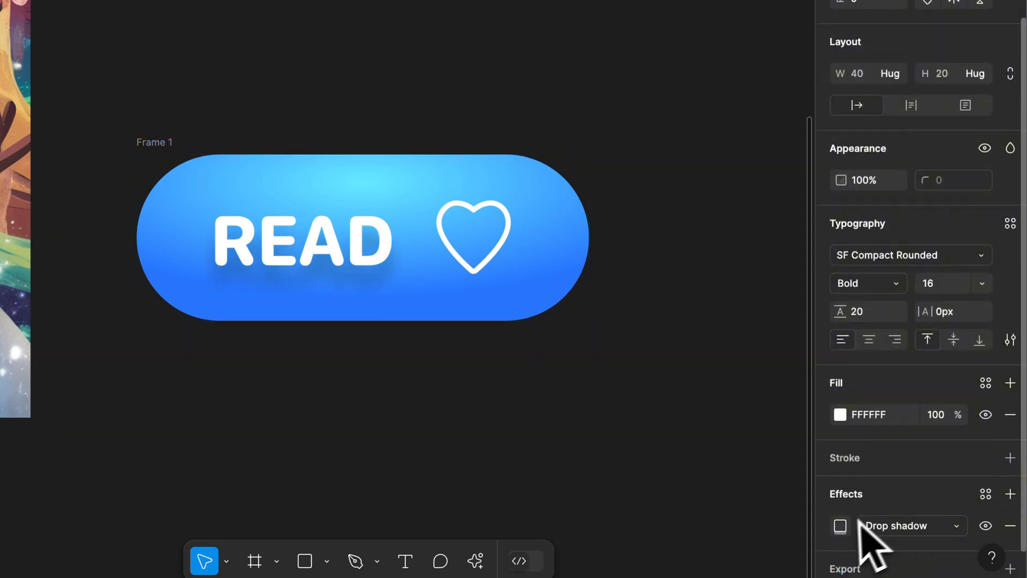
- Set the blur of the READ text's drop shadow to 2
left_click(840, 525)
left_click(729, 470)
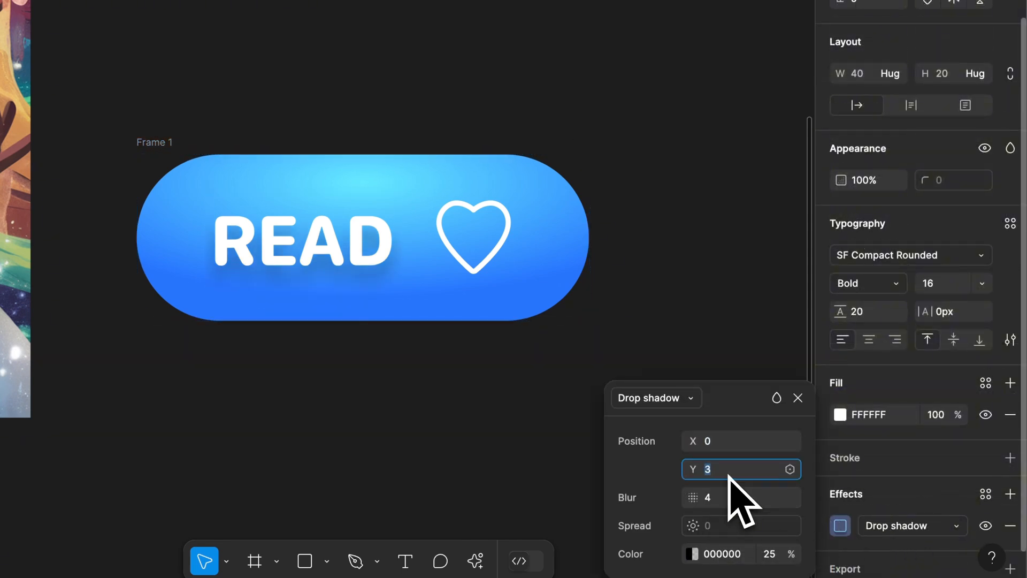
left_click(725, 498)
type("2")
key("Return")
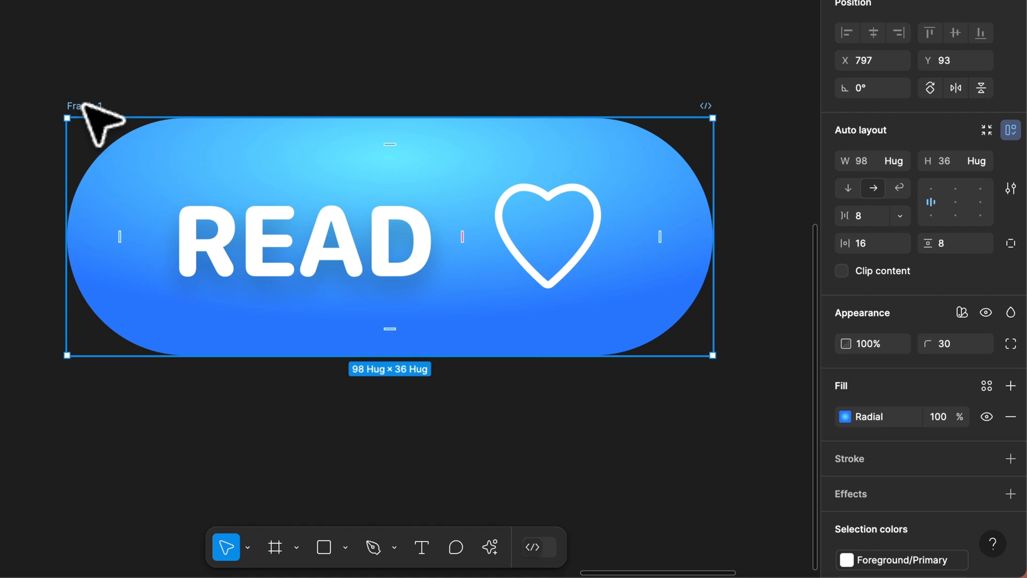
- Wrap the READ button frame in an outer auto layout frame and give it a white fill at 10% opacity
key("shift+a")
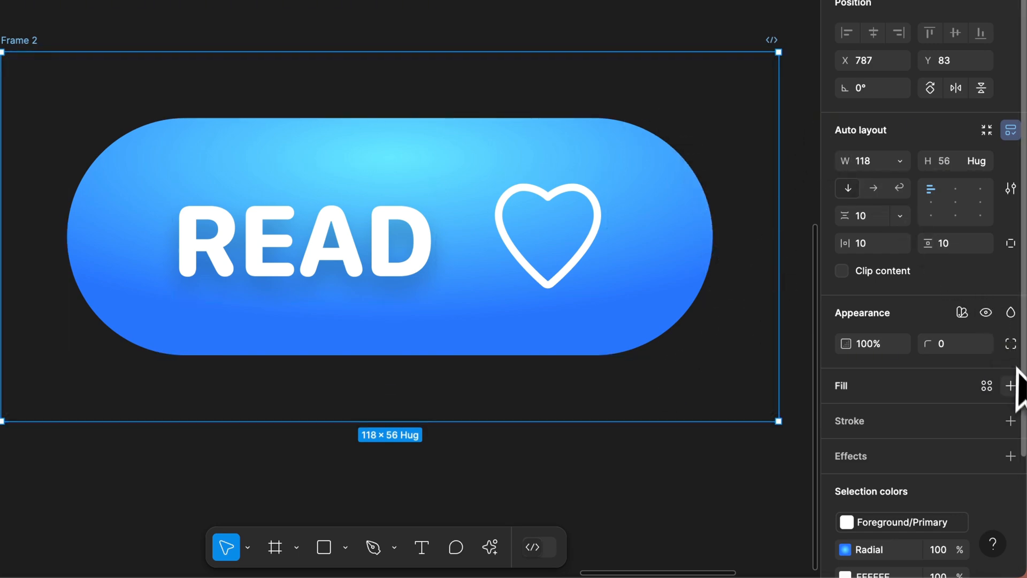
left_click(1011, 385)
left_click(941, 416)
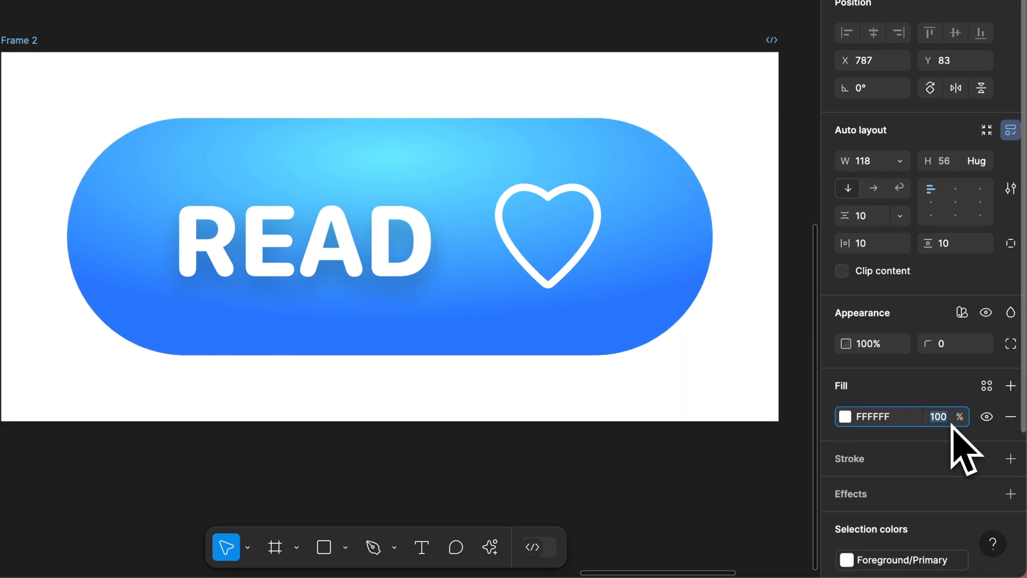
type("10")
key("Return")
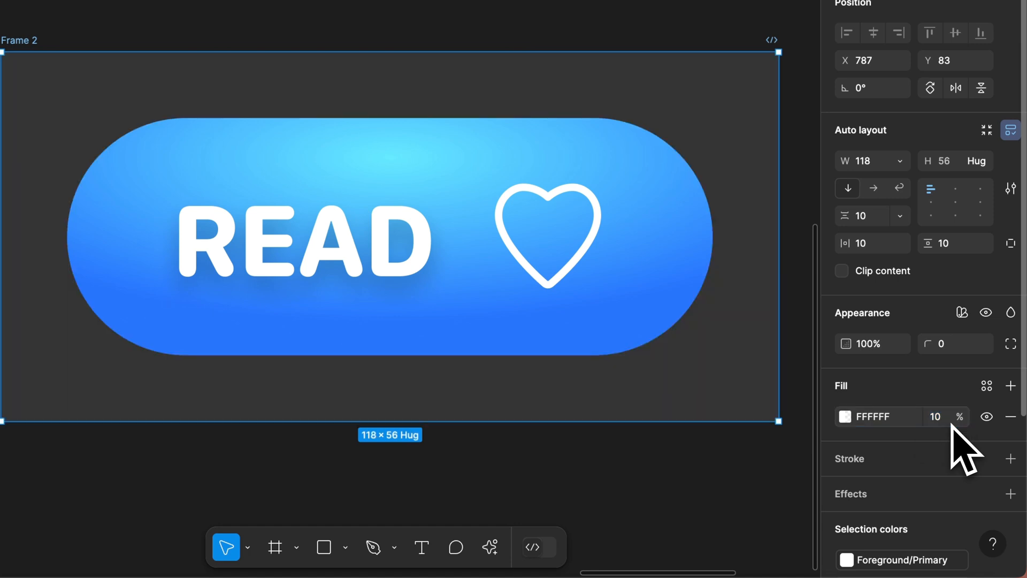
- Change the outer frame's fill colour to black (000000) and set its corner radius to 34
left_click(846, 417)
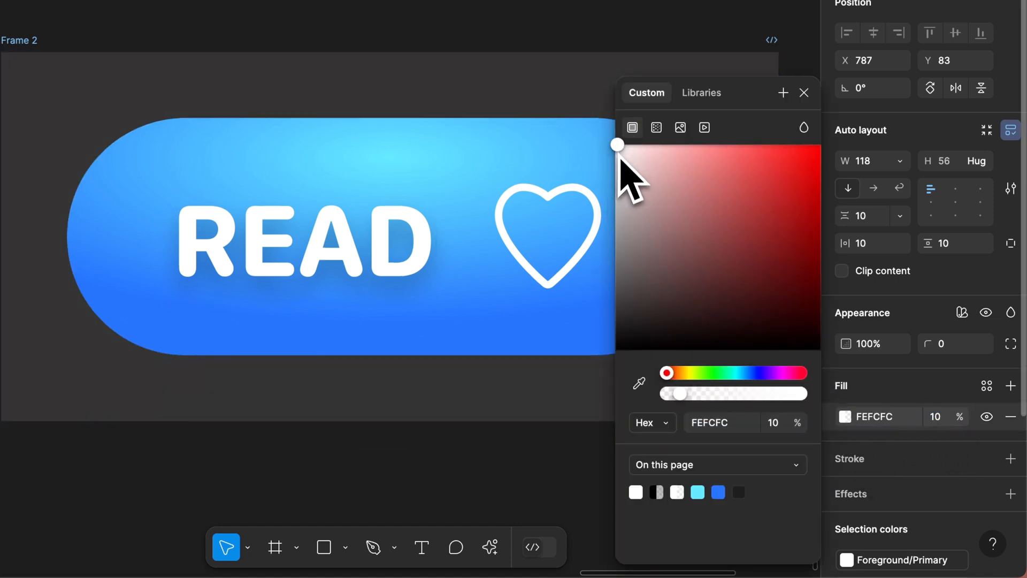
left_click_drag(617, 147, 562, 471)
left_click(805, 92)
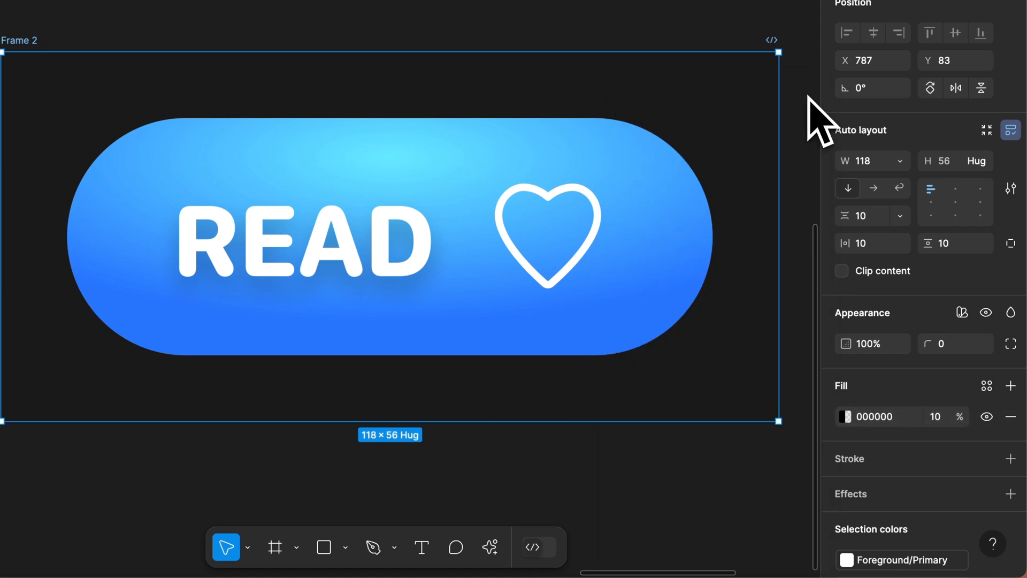
left_click(954, 344)
type("34")
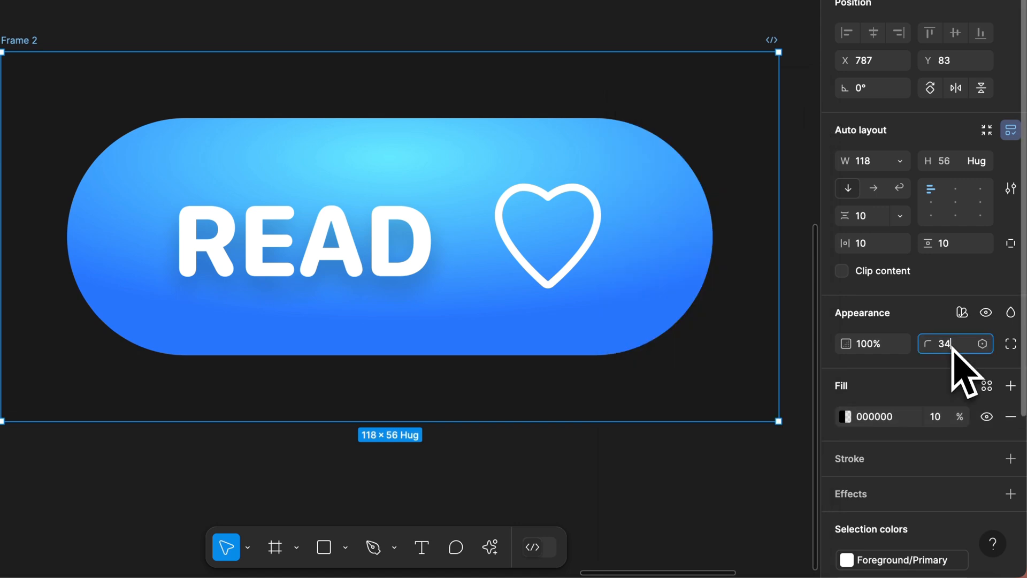
key("Return")
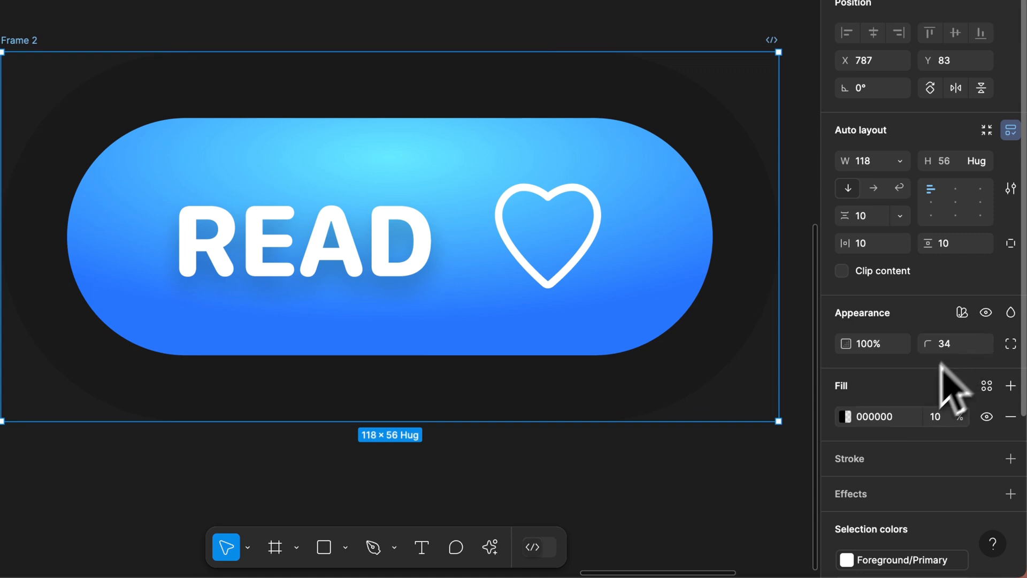
- Add a black inside stroke to the outer frame and set its opacity to 50%
left_click(1010, 459)
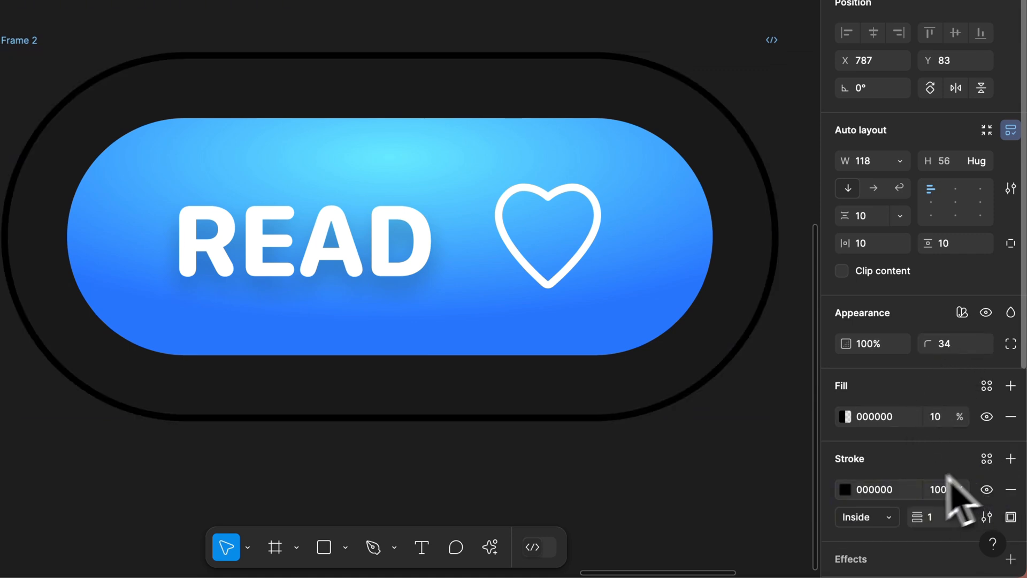
left_click(943, 490)
type("50")
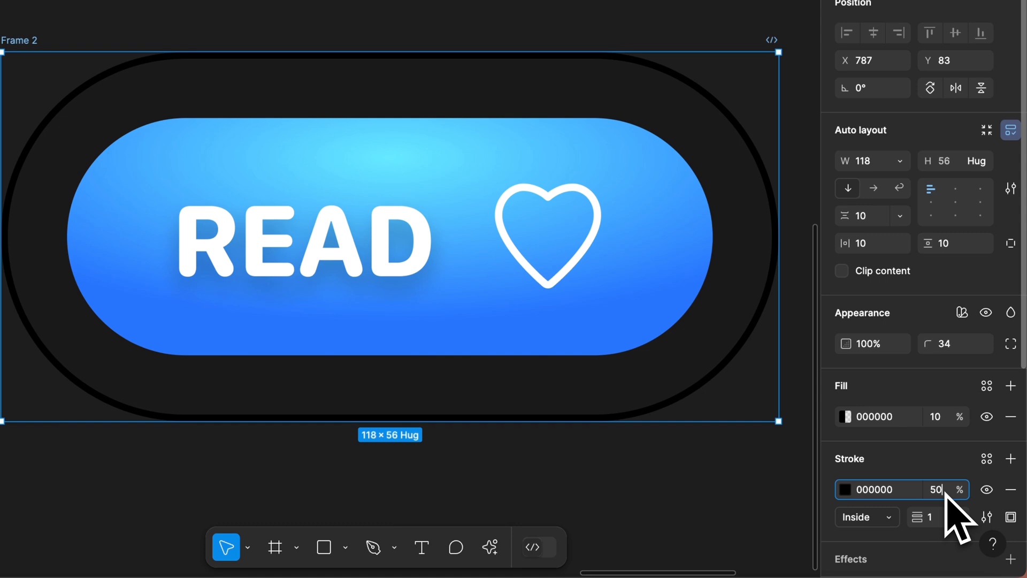
key("Return")
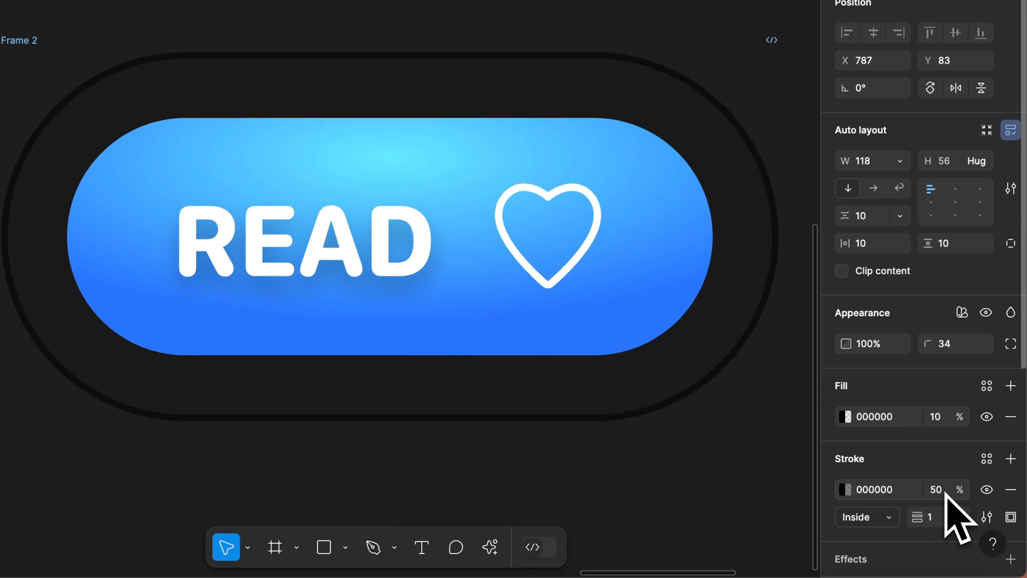
- Add an effect to the outer frame, make it an inner shadow and open its settings
scroll(946, 494, "down", 4)
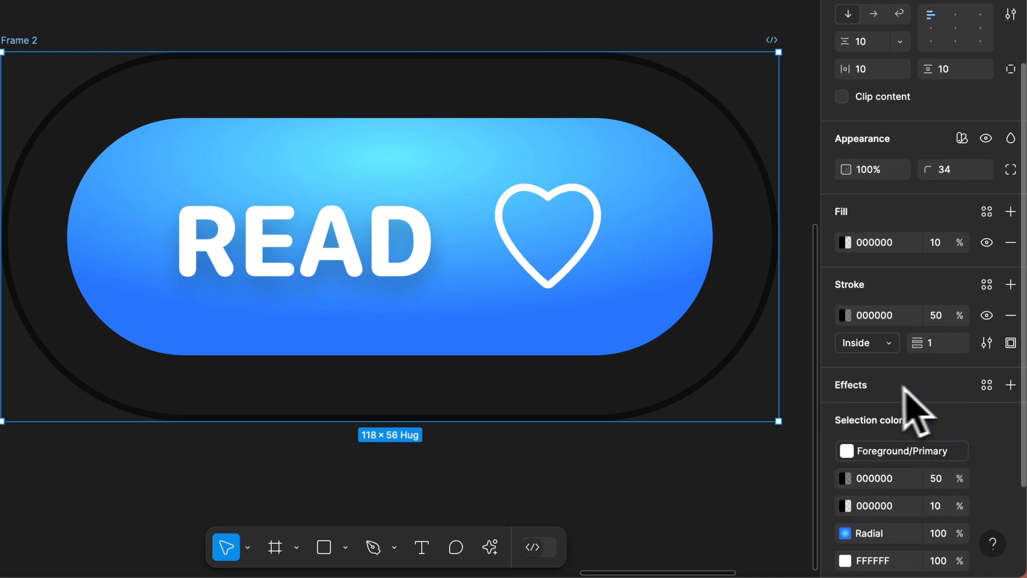
left_click(1011, 385)
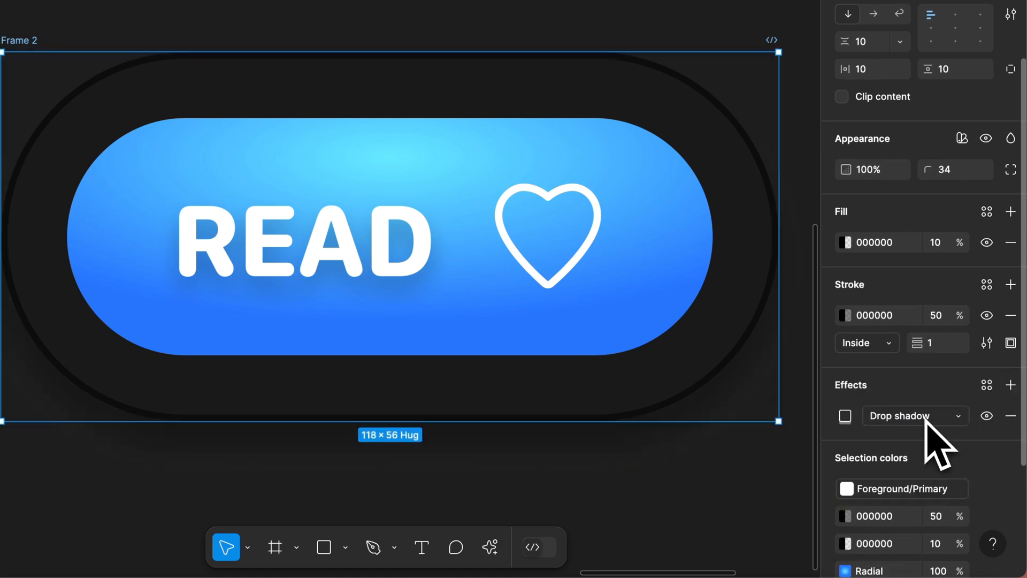
left_click(925, 417)
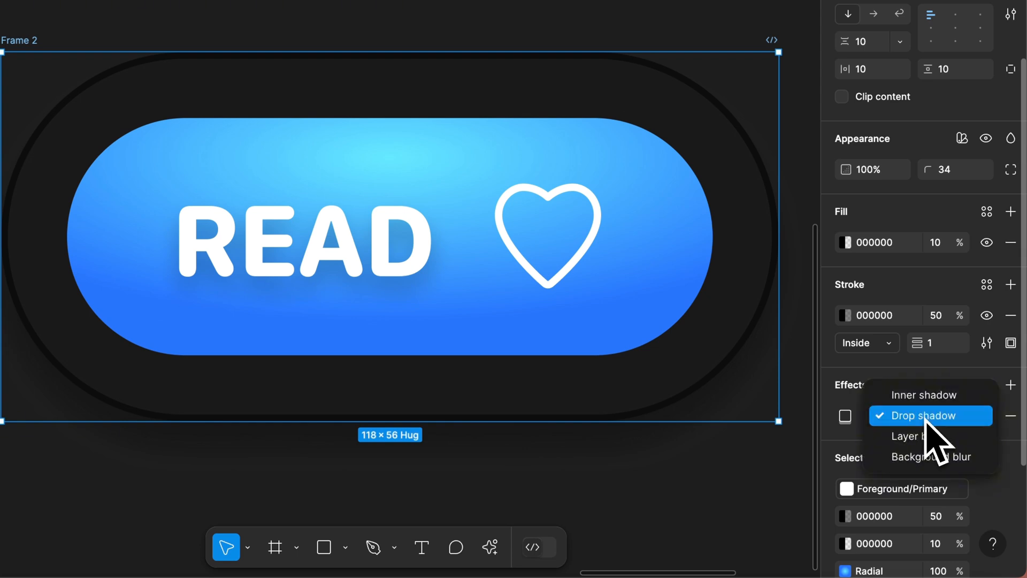
left_click(925, 396)
left_click(846, 416)
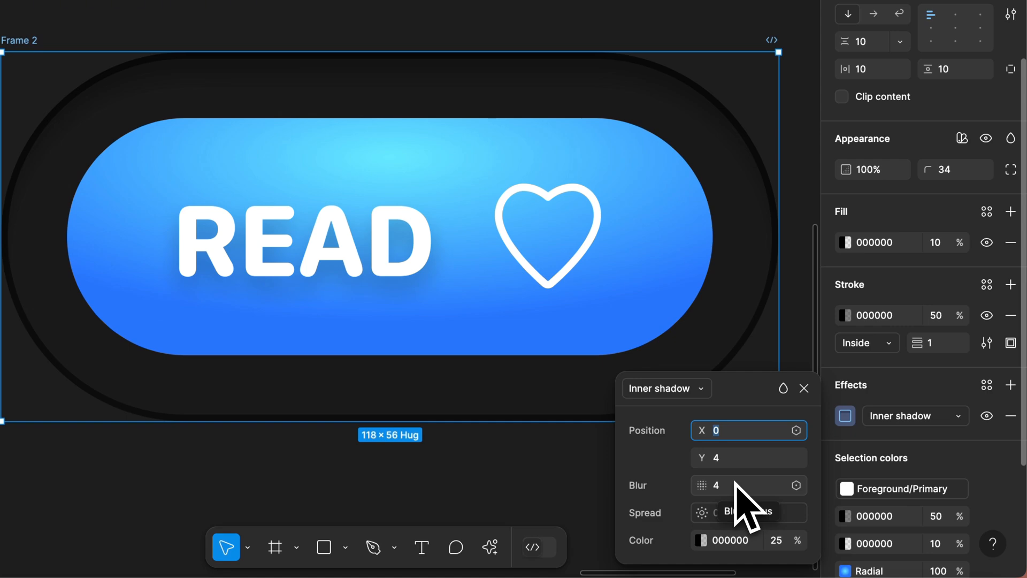
- Set the outer frame's inner shadow to Y 0, blur 6 and 100% opacity
left_click(744, 438)
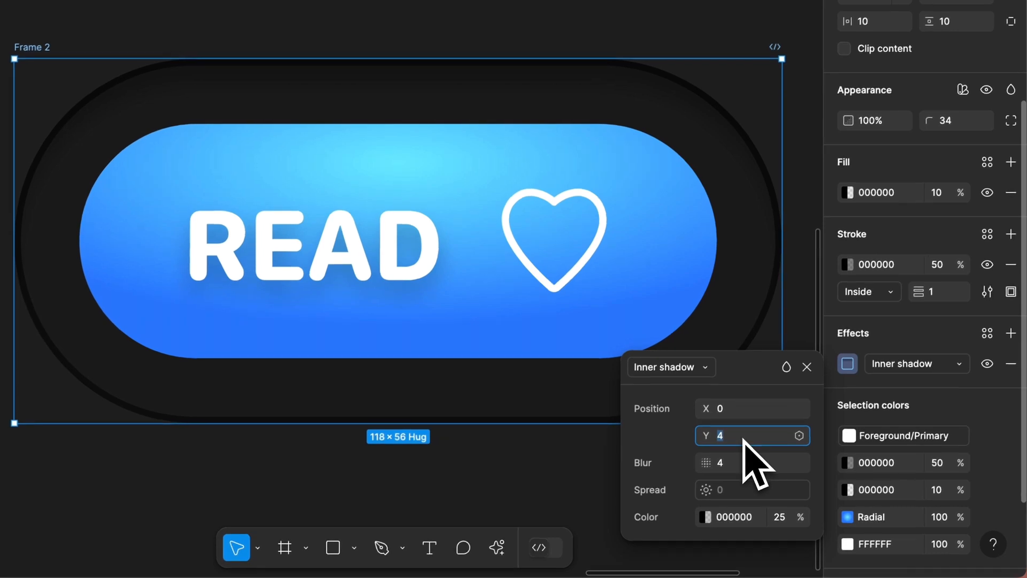
type("0")
left_click(741, 464)
type("6")
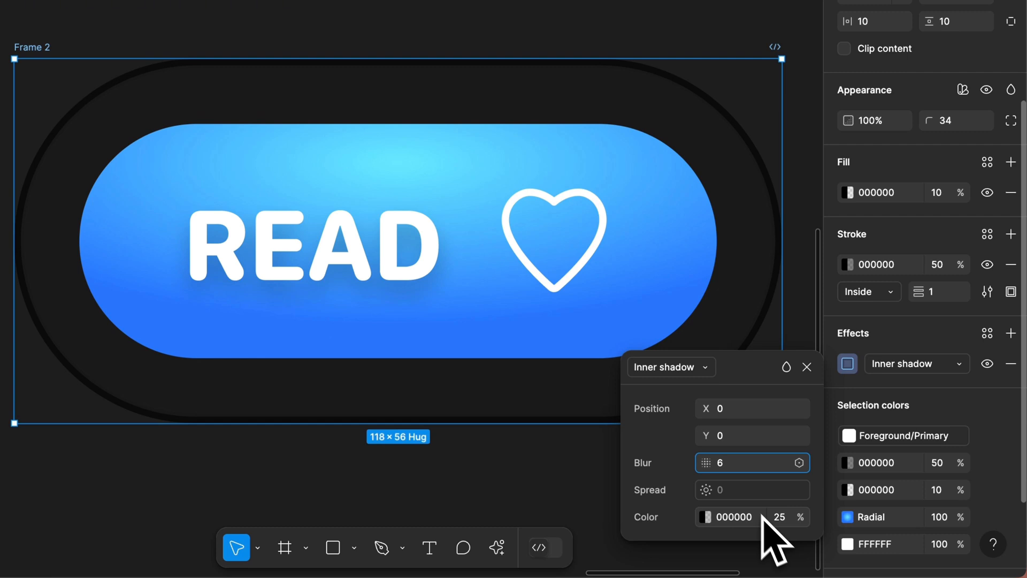
left_click(781, 518)
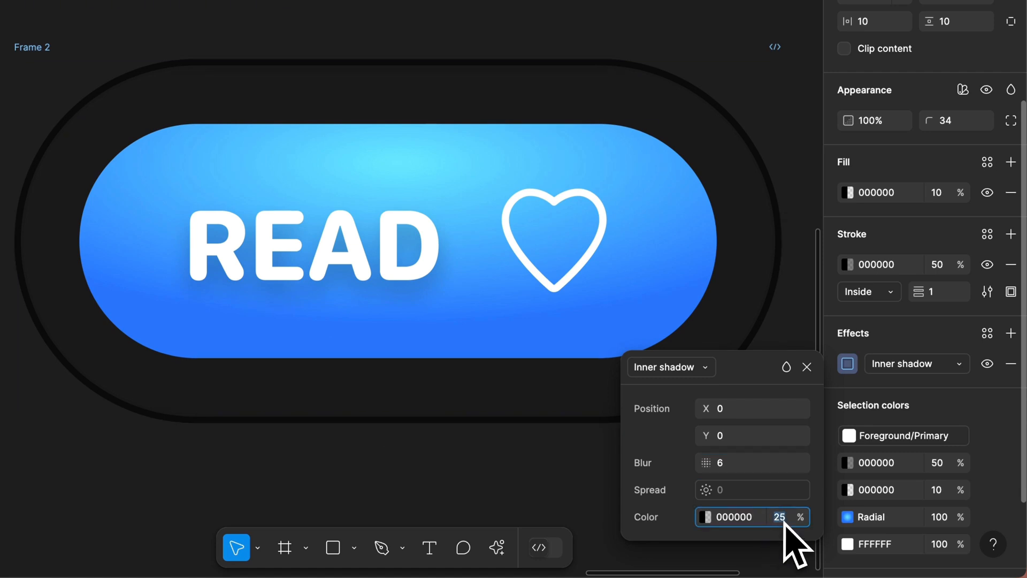
type("100")
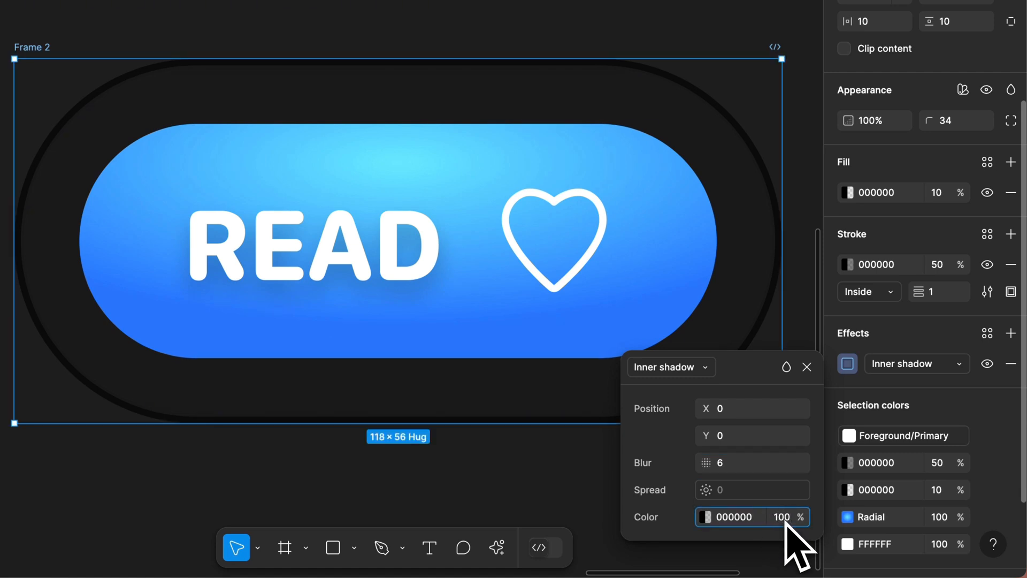
- Change the blend mode of the outer frame's inner shadow and close the effect settings
left_click(786, 367)
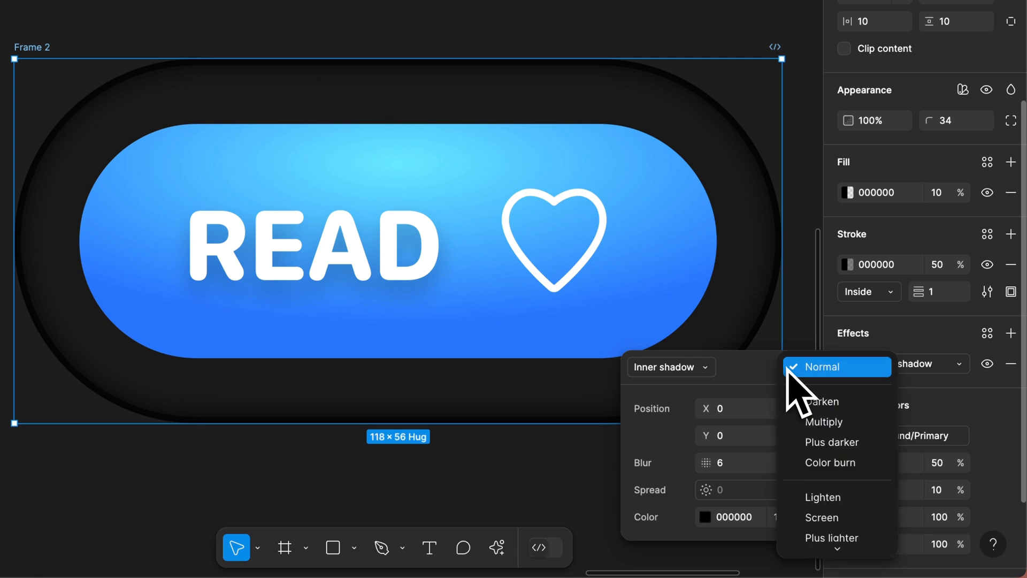
scroll(827, 495, "down", 3)
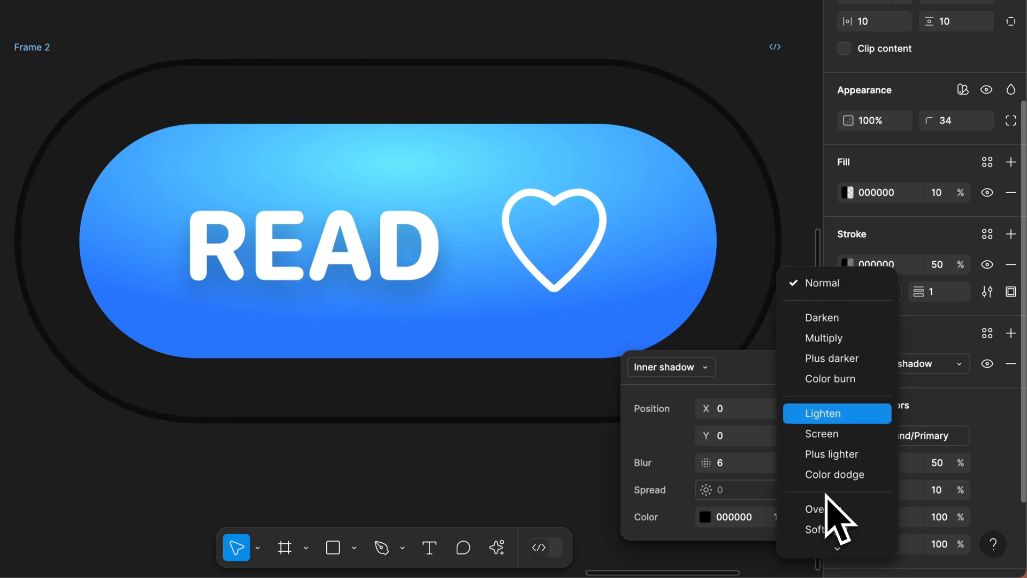
scroll(827, 498, "down", 1)
left_click(830, 488)
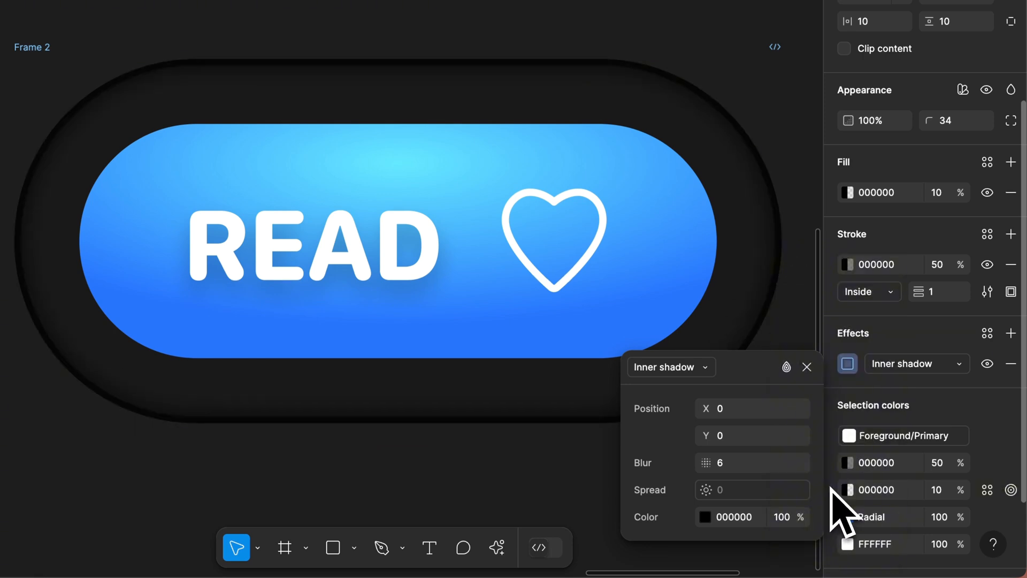
left_click(831, 374)
- Add a black stroke to the inner READ button frame, aligned Outside at 50% opacity
left_click(601, 229)
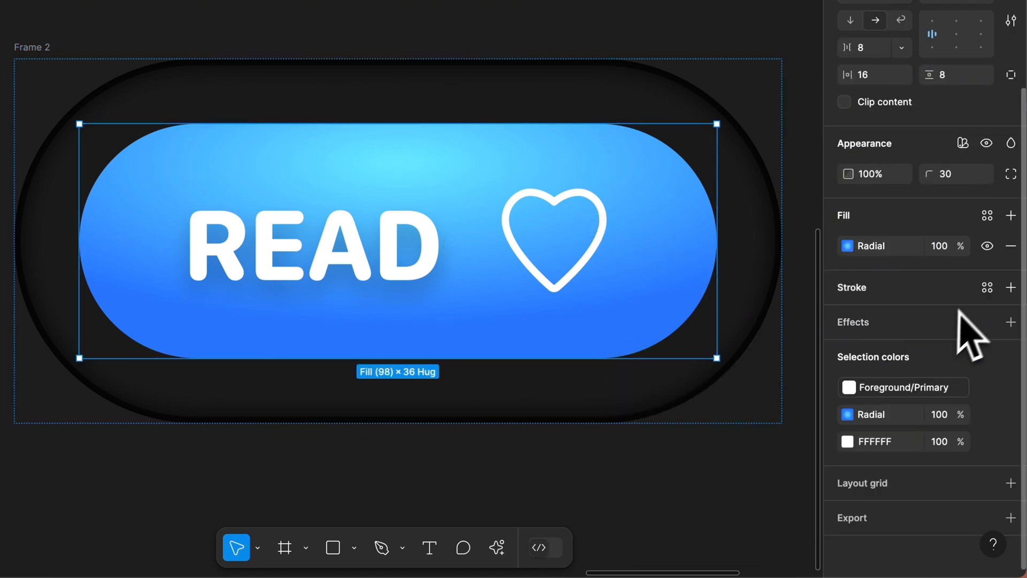
left_click(1011, 288)
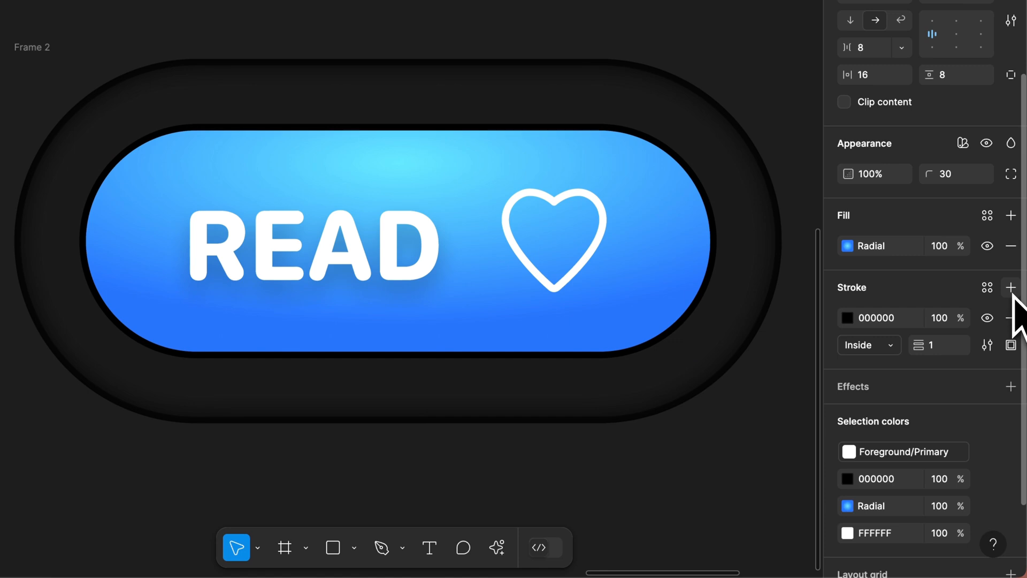
left_click(893, 345)
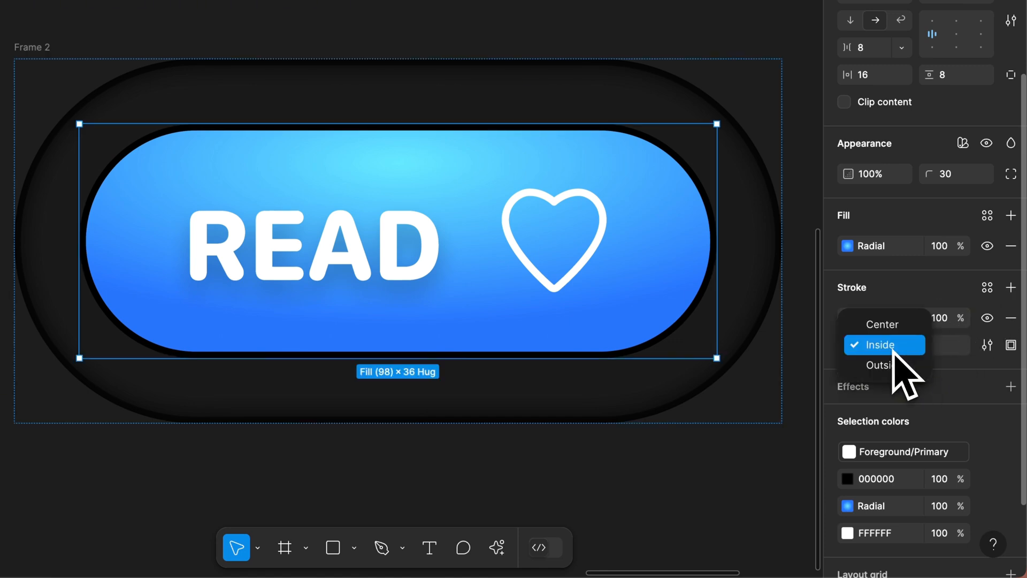
left_click(906, 362)
left_click(942, 318)
type("50")
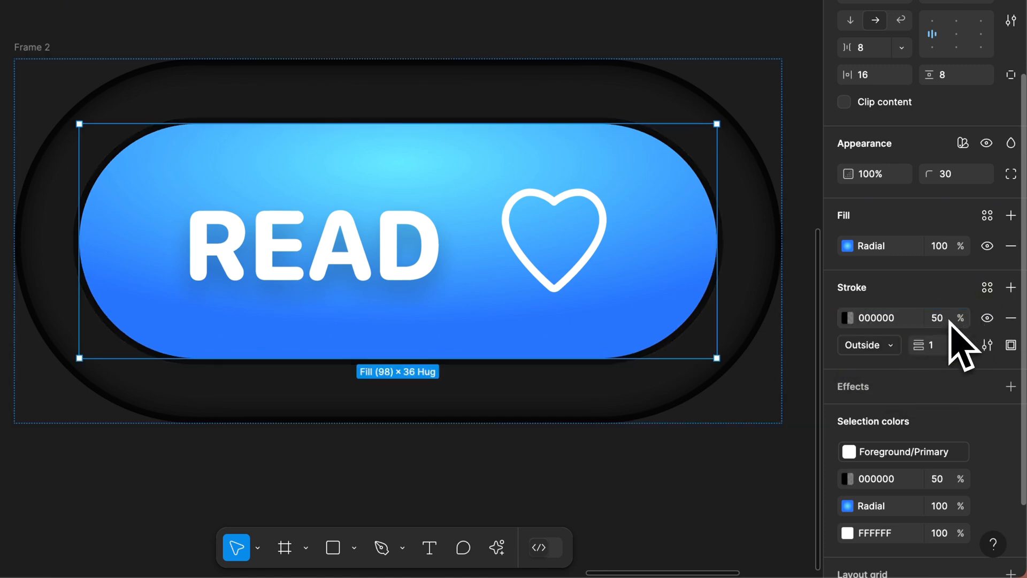
- Set the blend mode of the READ button frame's stroke to Overlay
left_click(987, 288)
left_click(880, 318)
left_click(847, 318)
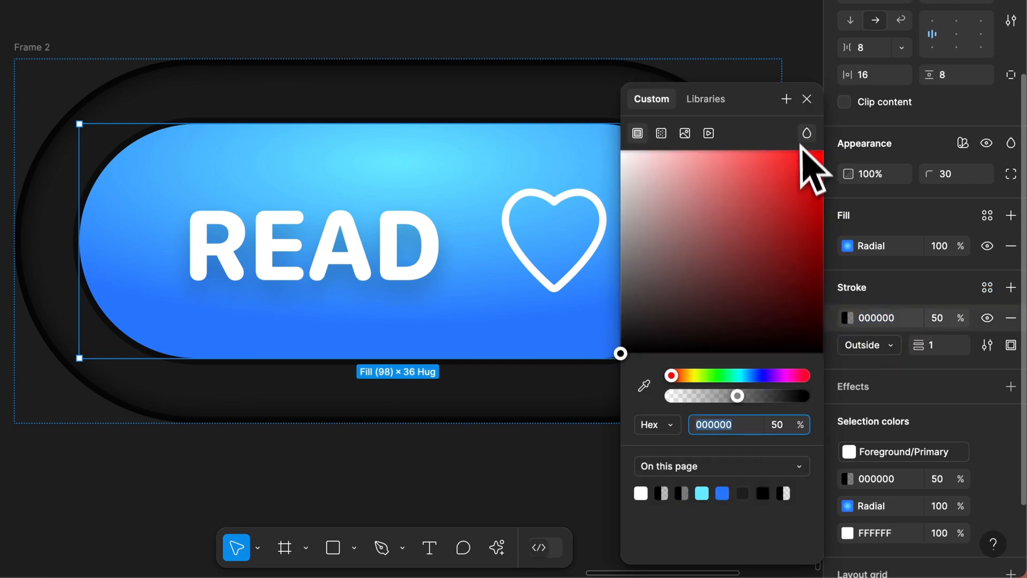
left_click(807, 134)
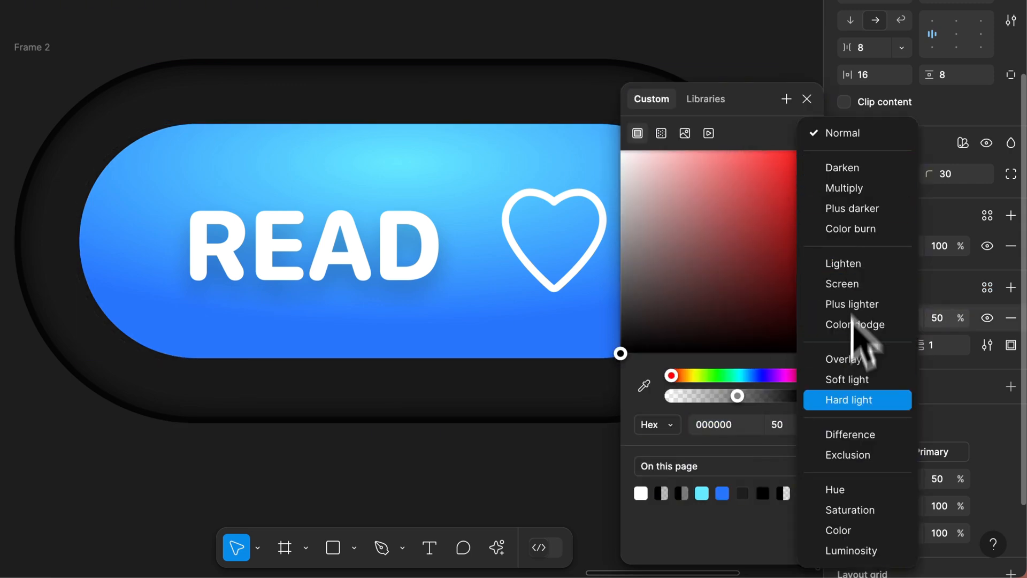
left_click(808, 358)
left_click(807, 99)
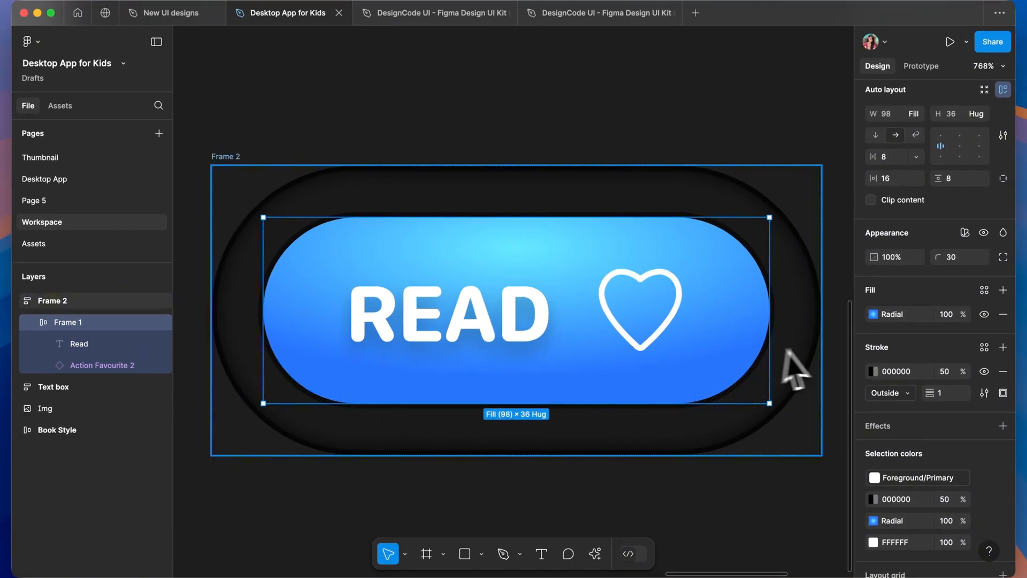
- Add an inner shadow to the READ button frame and change its colour to white (FFFFFF)
left_click(1001, 427)
left_click(961, 451)
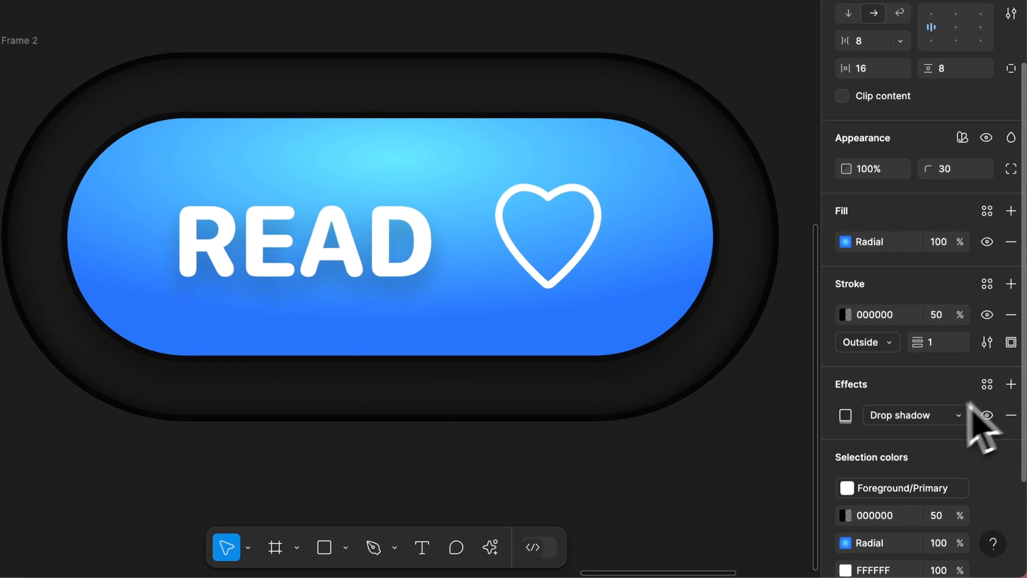
left_click(915, 396)
left_click(845, 416)
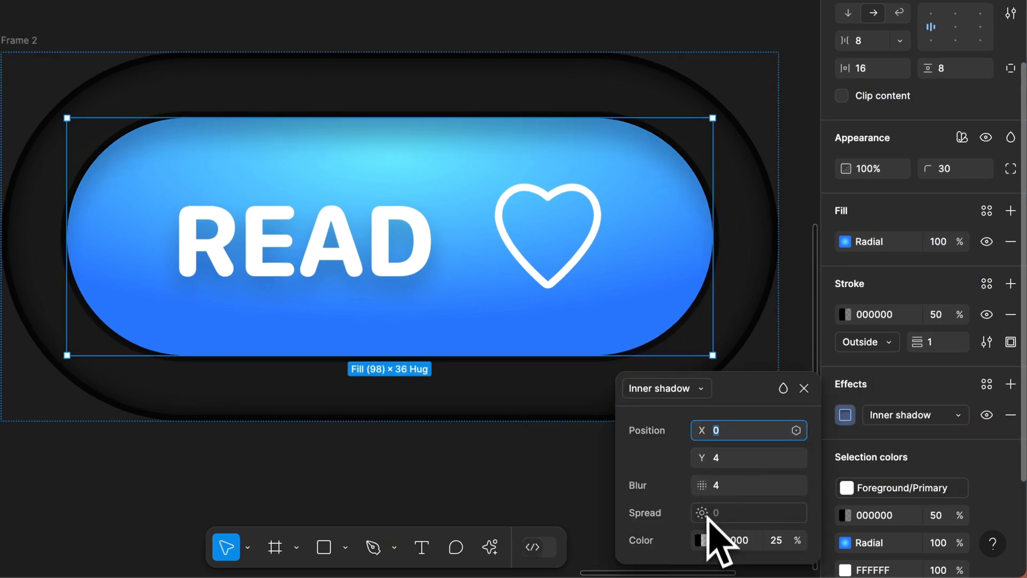
left_click(700, 540)
left_click(419, 159)
left_click_drag(474, 199, 465, 188)
left_click(653, 171)
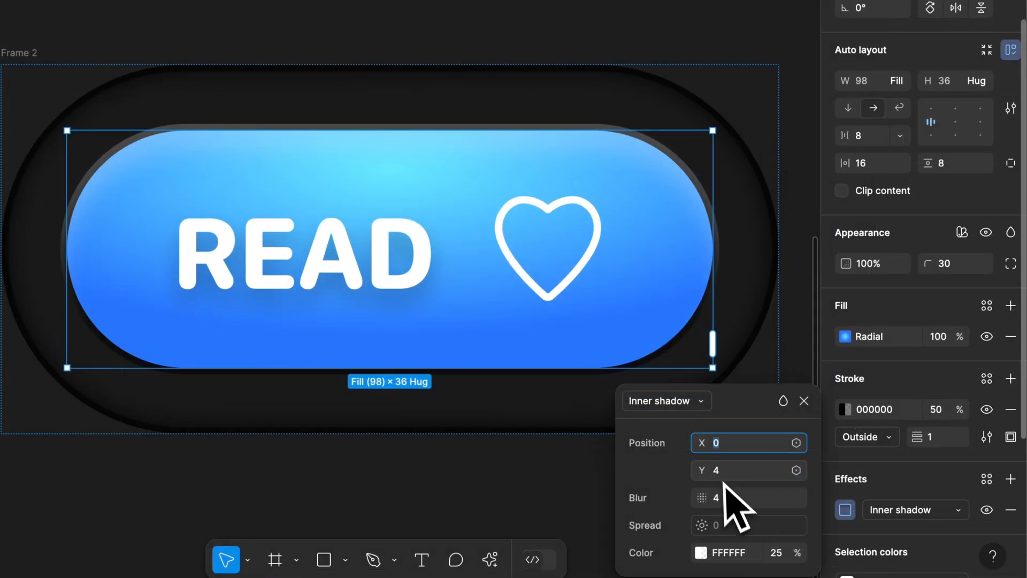
- Set the READ button frame's white inner shadow to Y -2, blur 2 and 50% opacity
left_click(729, 470)
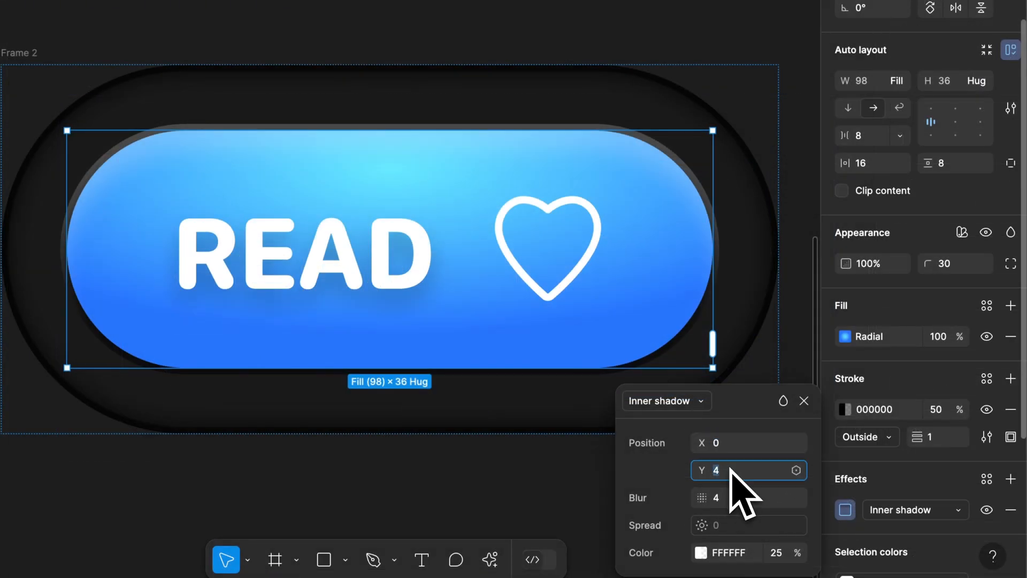
type("-2")
left_click(728, 496)
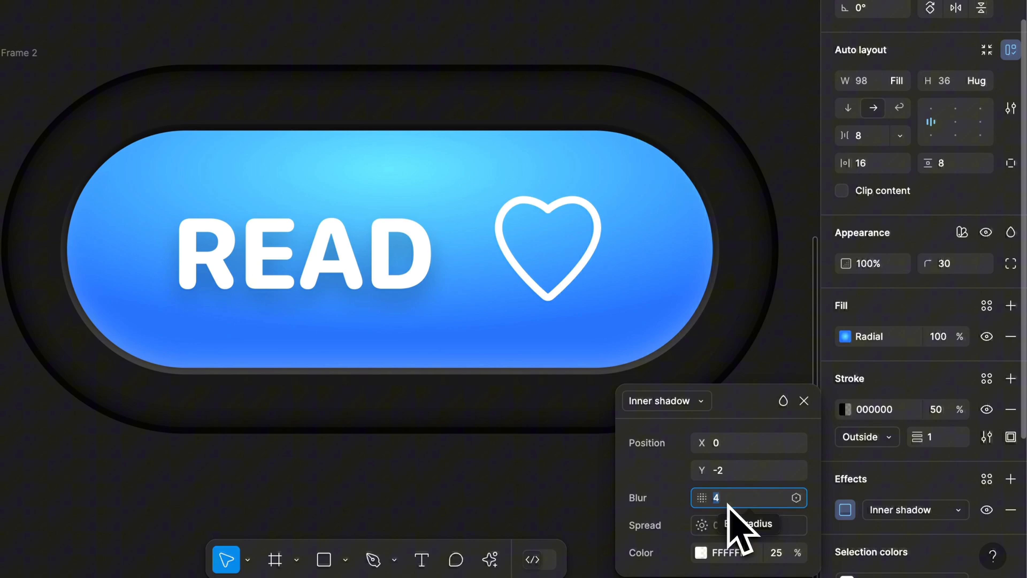
type("2")
key("Return")
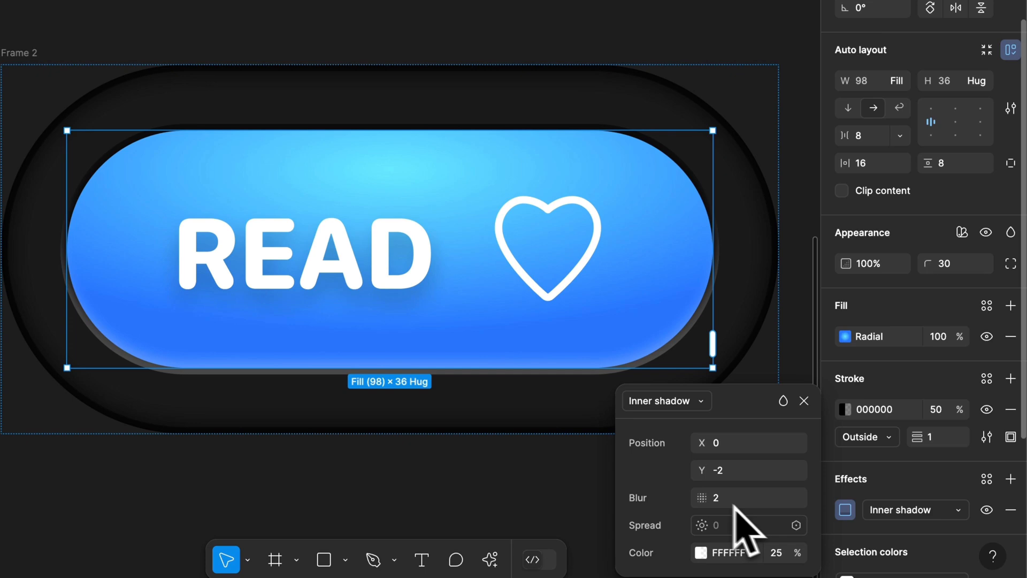
left_click(778, 553)
type("45")
key("BackSpace")
type("50")
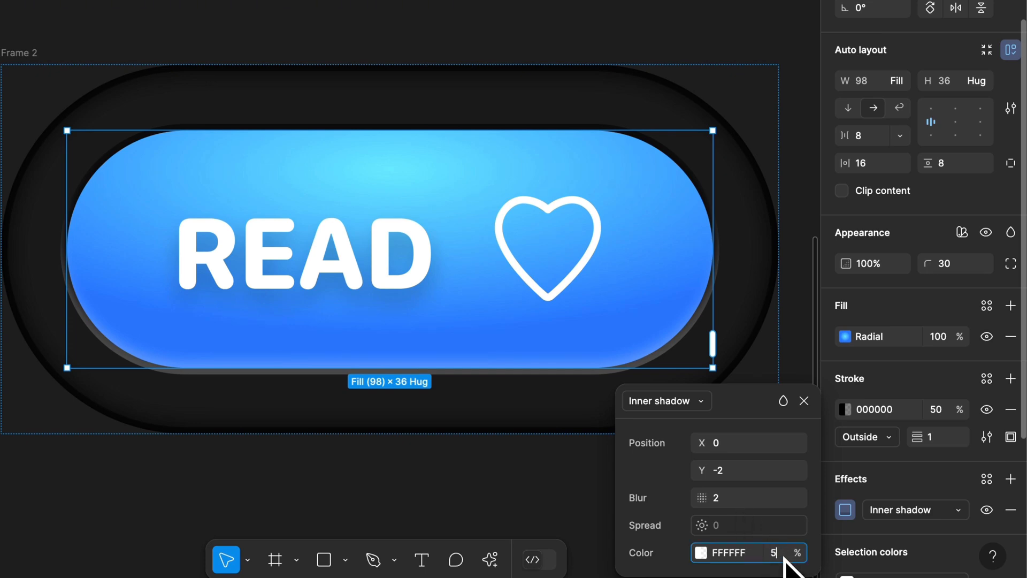
key("Return")
- Set the blend mode of the white inner shadow to Overlay and close its settings
left_click(784, 403)
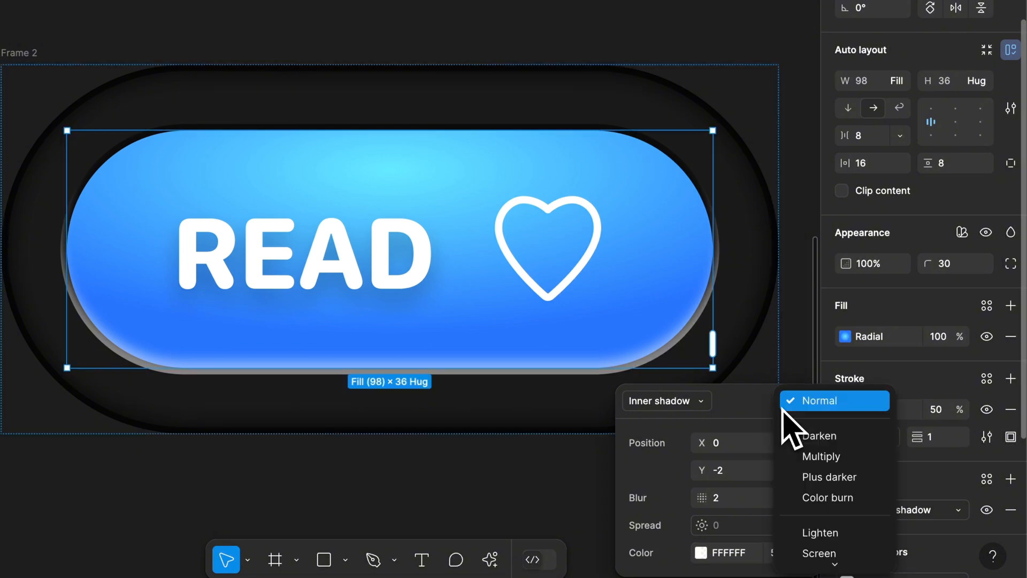
scroll(818, 523, "down", 3)
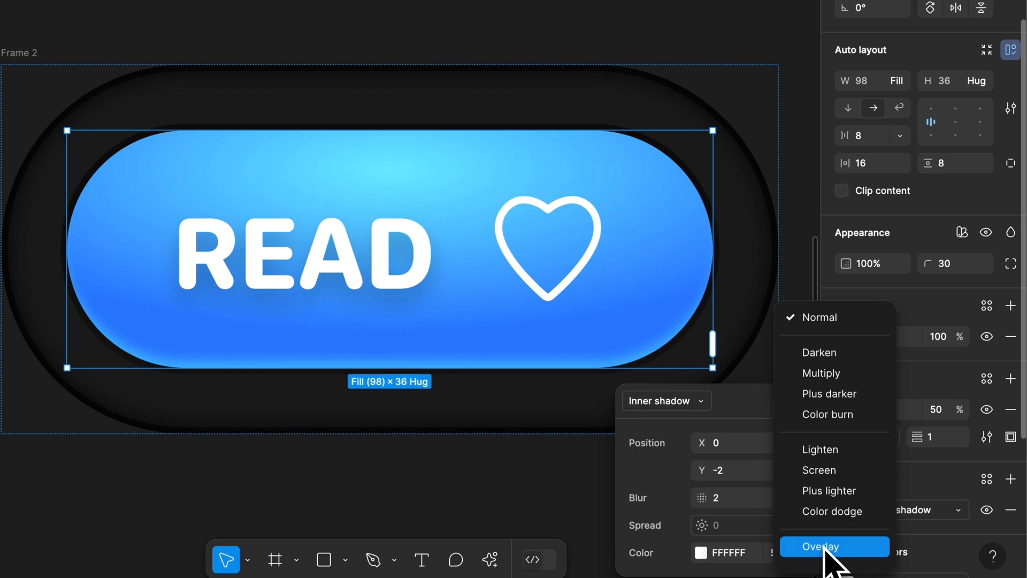
left_click(824, 547)
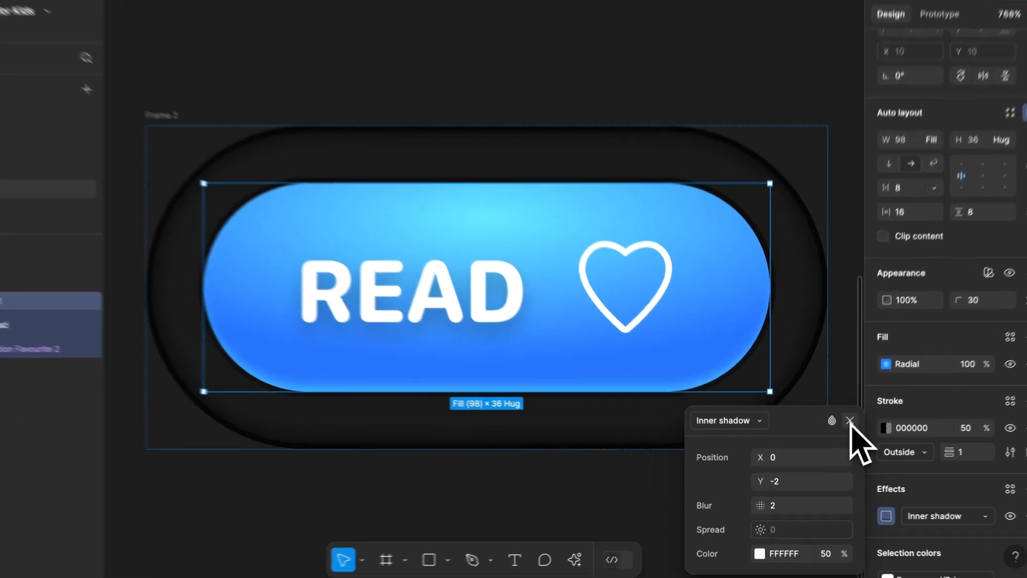
left_click(841, 429)
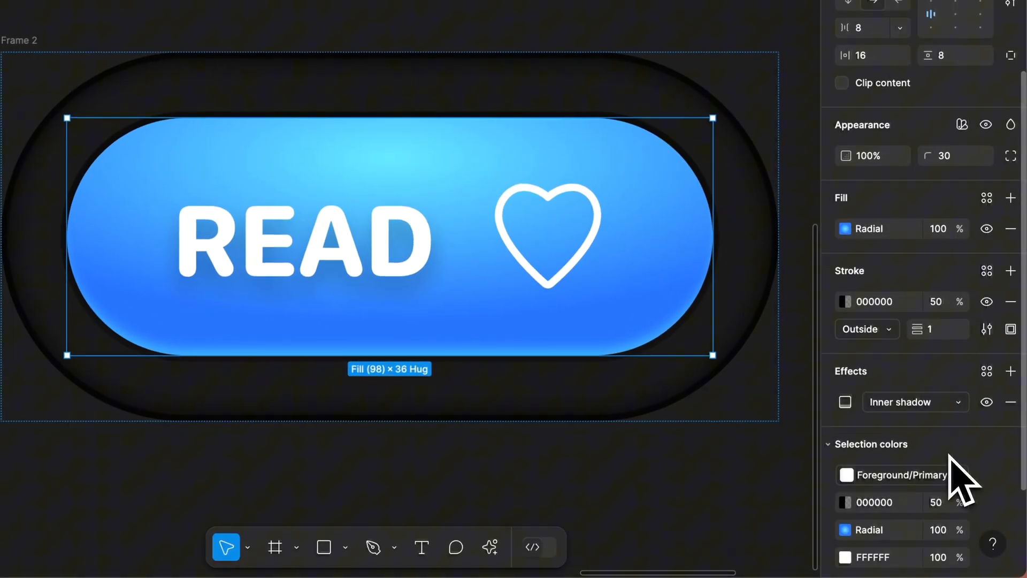
- Add a second inner shadow to the READ button frame with Y 2 and blur 2
left_click(1011, 372)
left_click(910, 402)
left_click(904, 382)
left_click(845, 402)
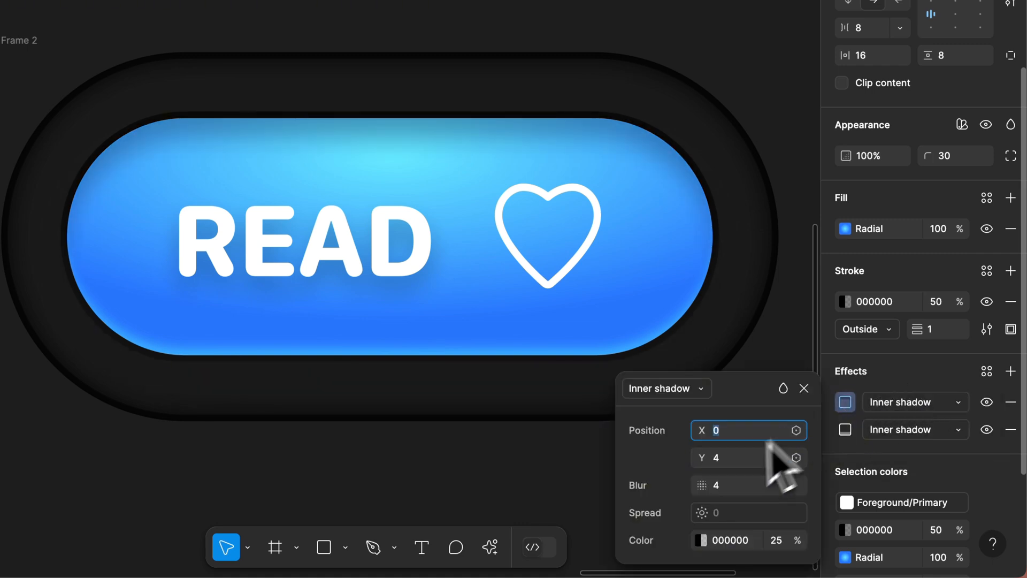
left_click(735, 459)
left_click(732, 489)
type("2")
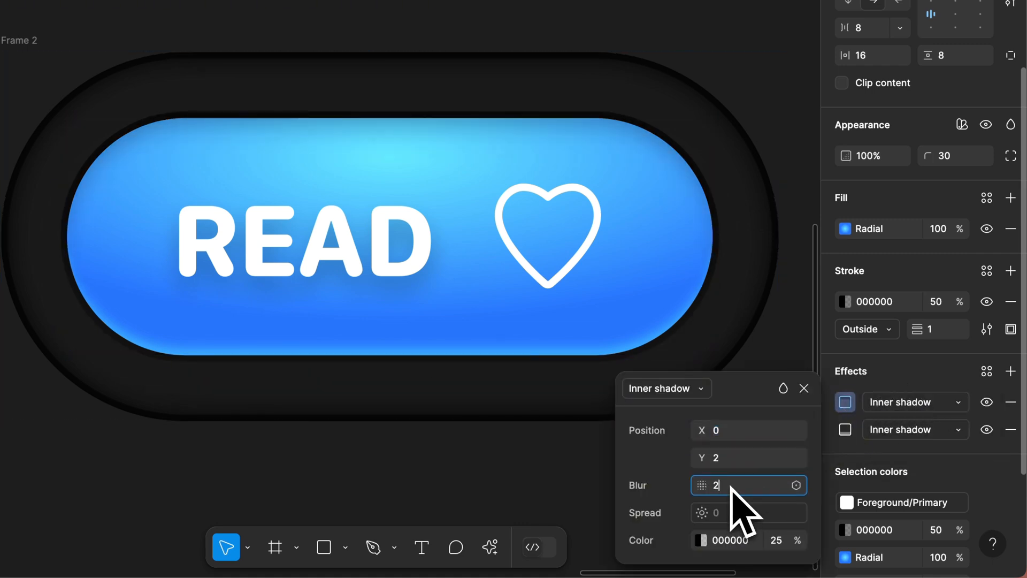
left_click(743, 464)
- Change the second inner shadow's colour to white (FFFFFF) at 60% opacity
left_click(702, 538)
left_click_drag(518, 324, 400, 80)
left_click(785, 561)
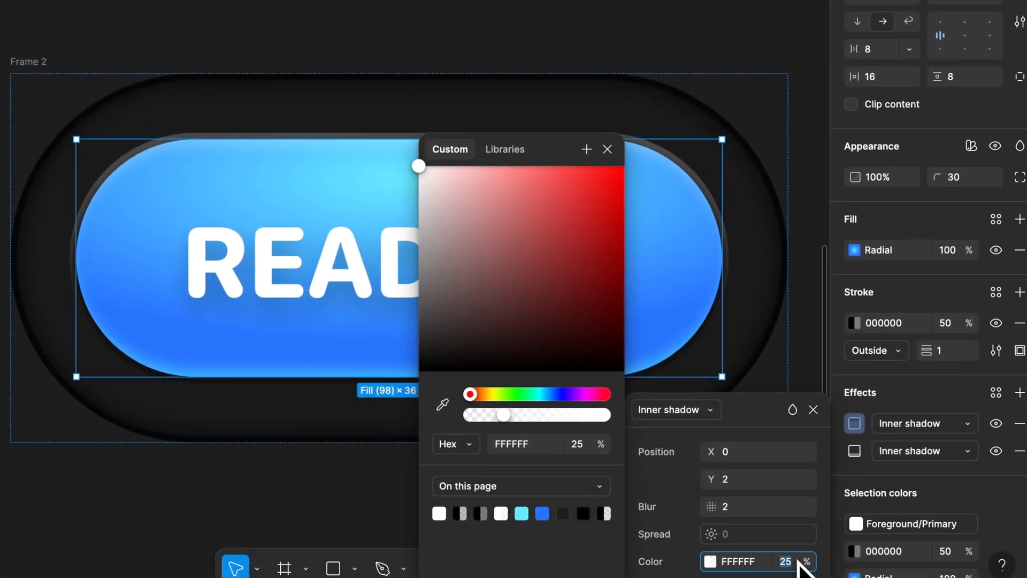
type("60")
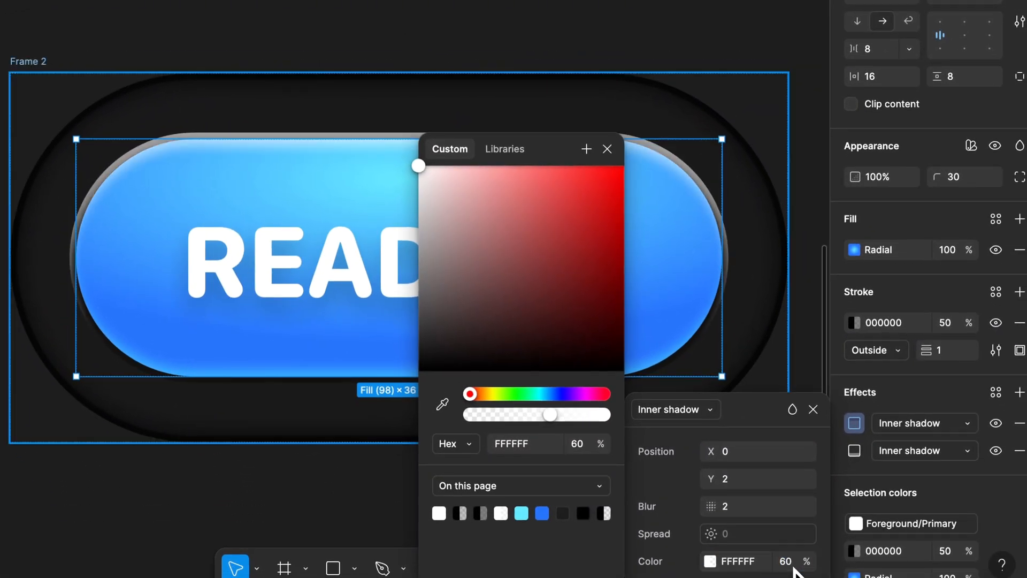
left_click(654, 275)
- Set the second inner shadow's blend mode to Overlay and deselect the READ button frame
left_click(784, 421)
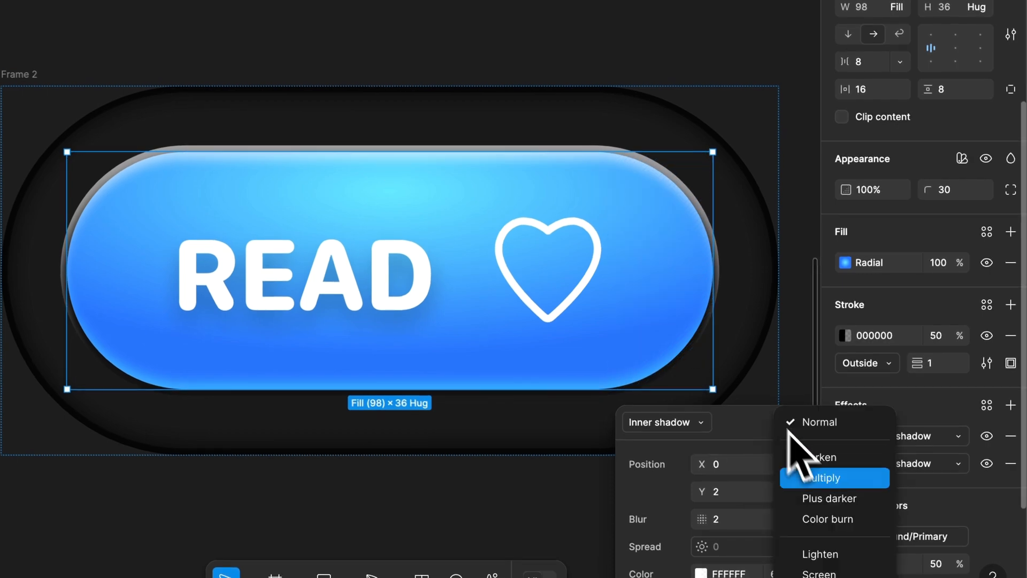
scroll(828, 532, "down", 2)
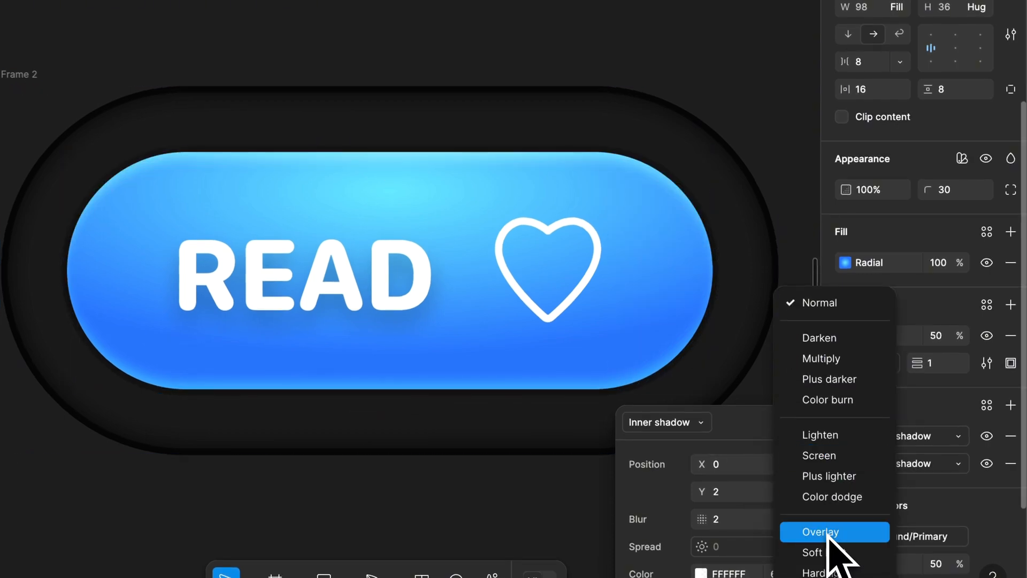
left_click(833, 534)
left_click(801, 225)
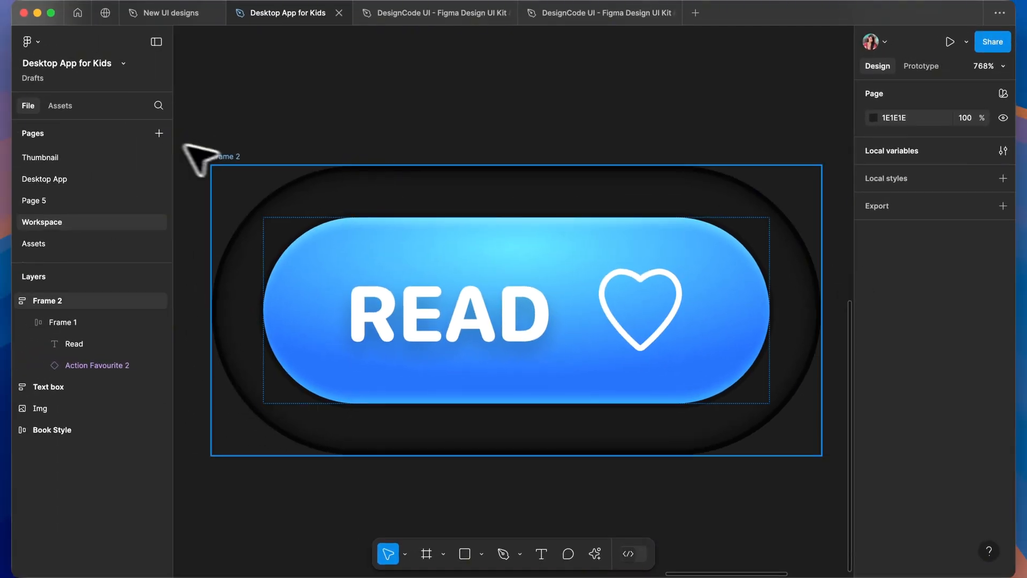
- Rename the outer frame around the READ button as Button
double_click(20, 74)
type("Button")
key("Return")
key("Escape")
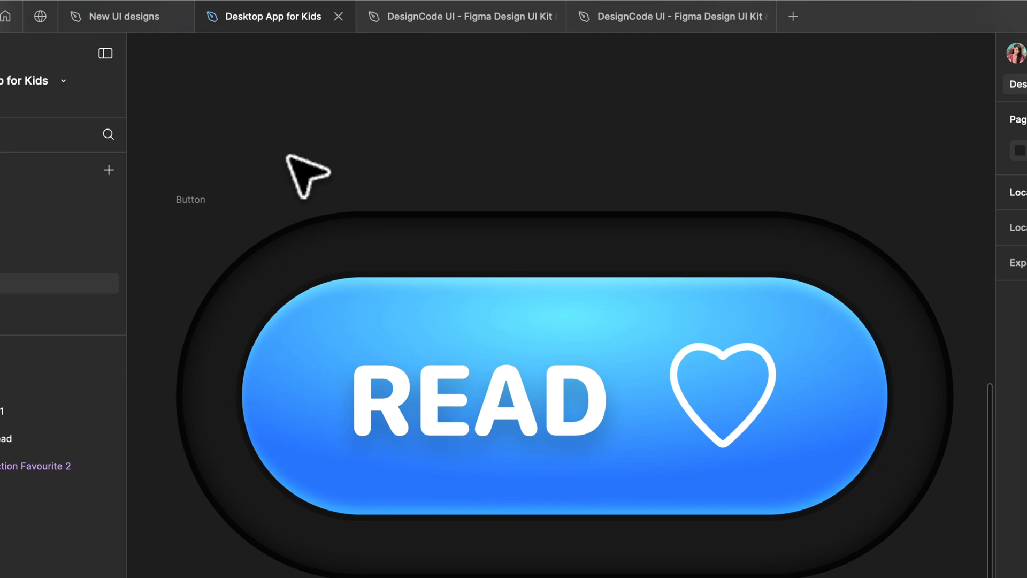
- Set both the vertical and horizontal padding of the outer Button frame to 4
left_click(191, 202)
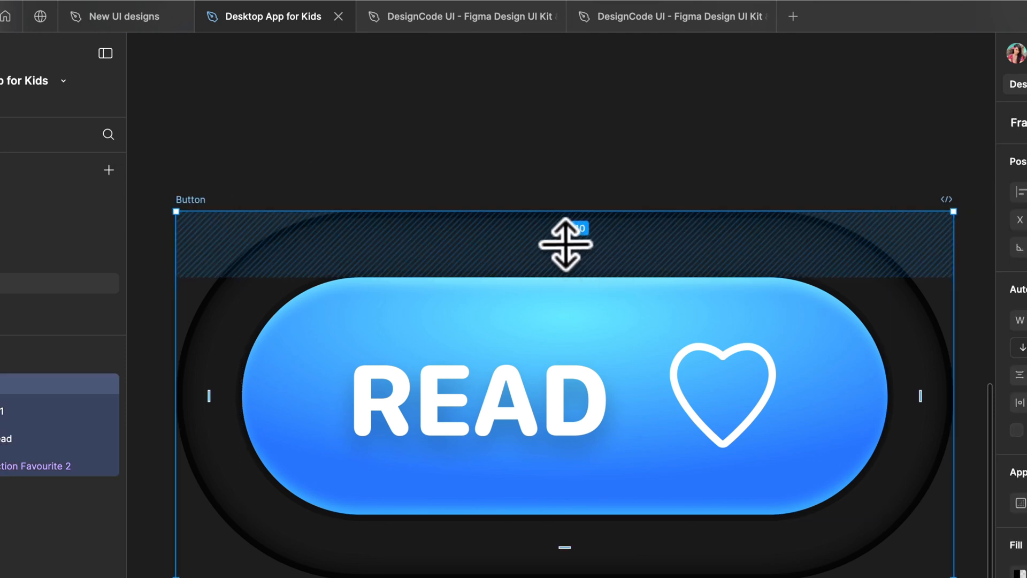
left_click(566, 244)
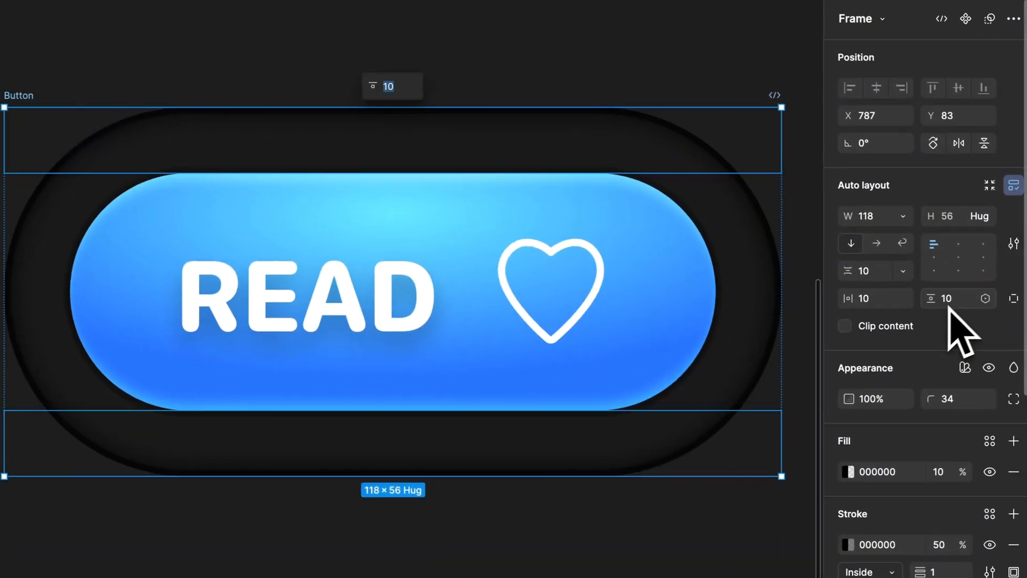
left_click(951, 300)
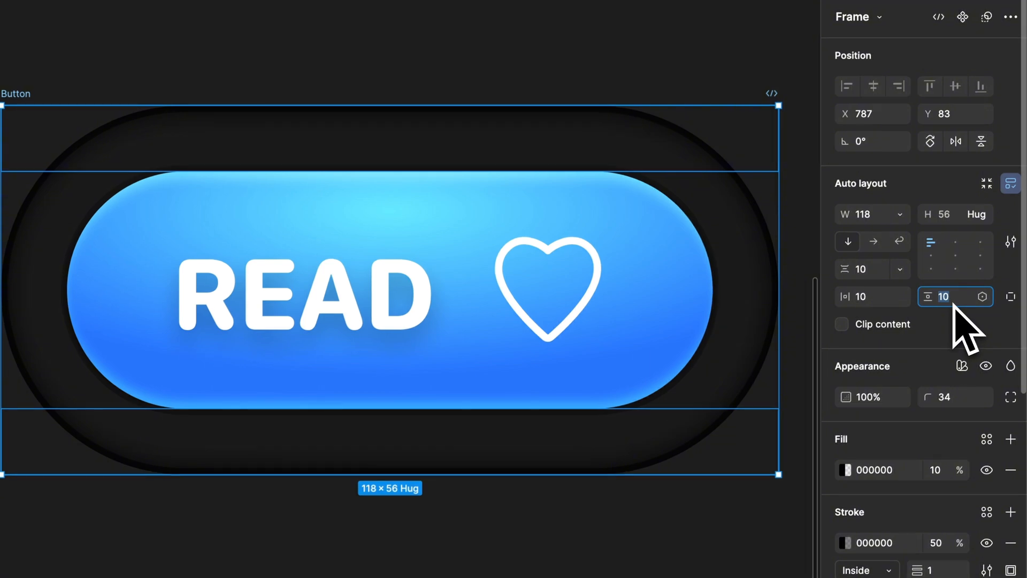
type("4")
key("Return")
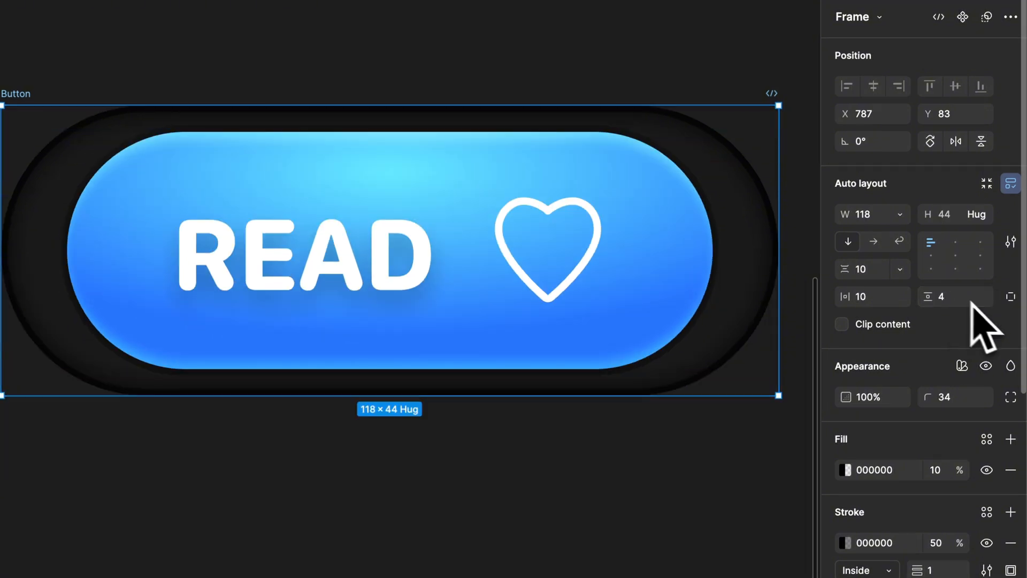
left_click(879, 296)
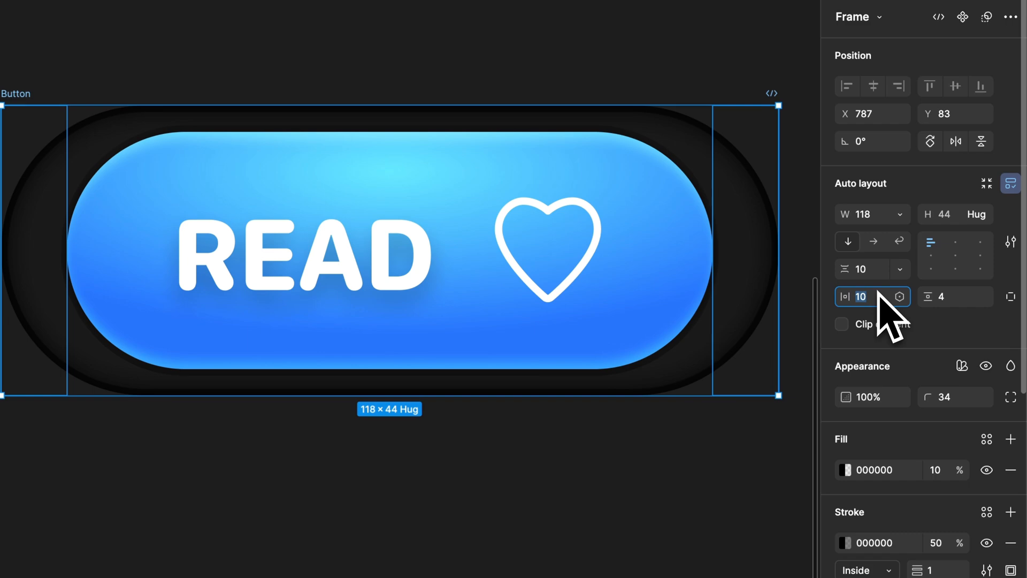
type("4")
key("Return")
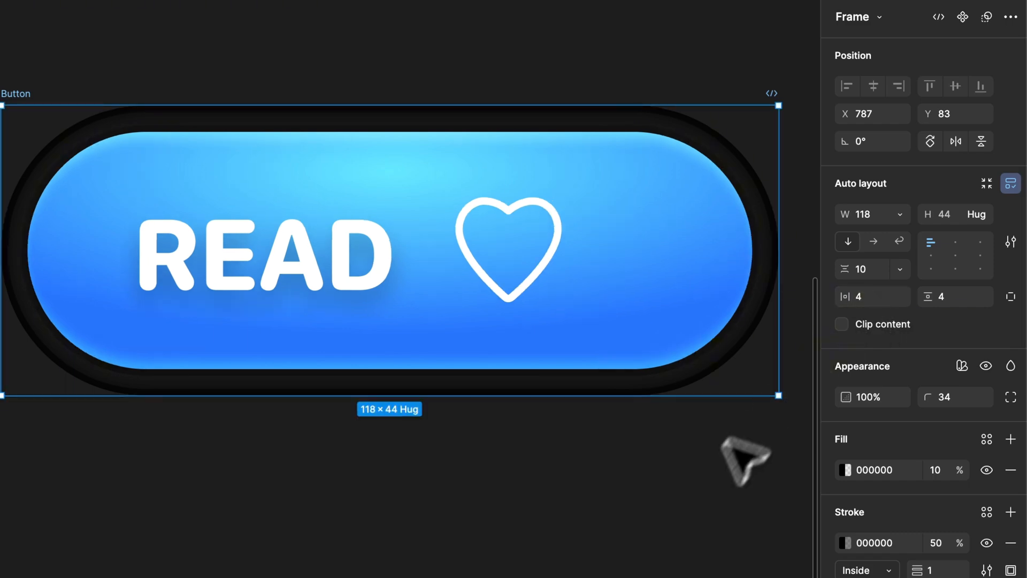
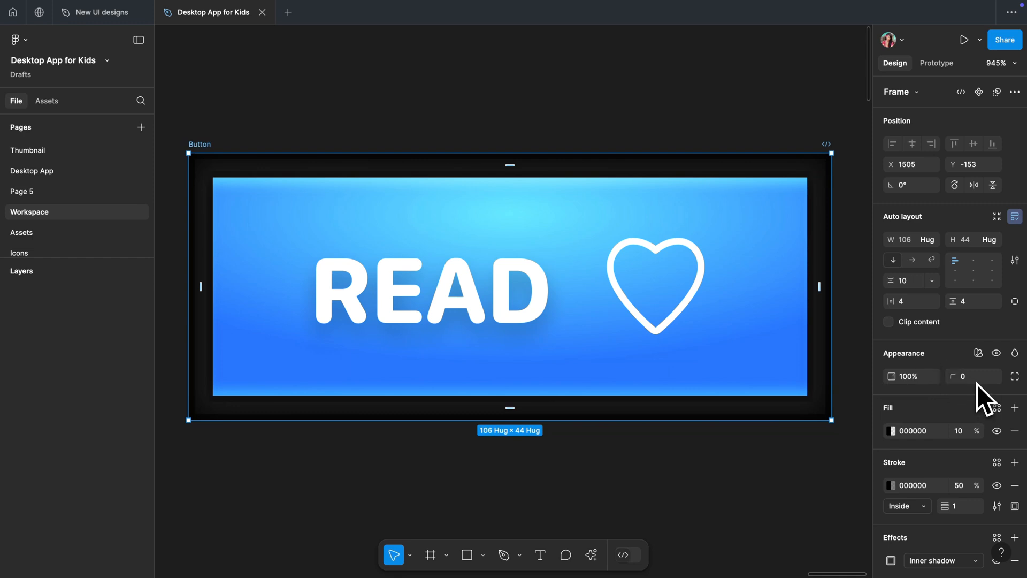
- Set the corner radius of both the outer Button frame and the inner blue frame to 10
left_click(976, 378)
type("10")
key("Return")
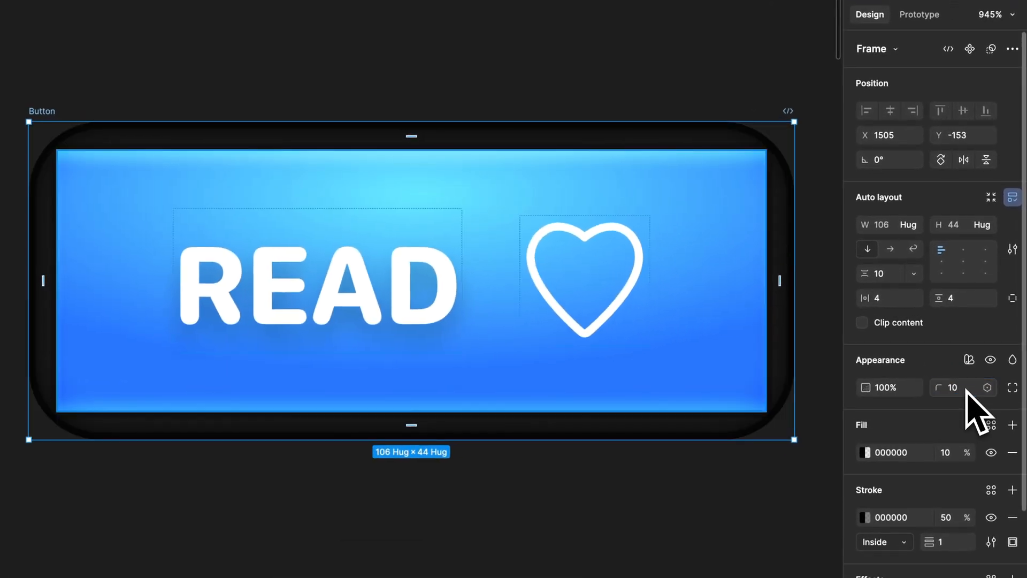
left_click(756, 275)
left_click(963, 391)
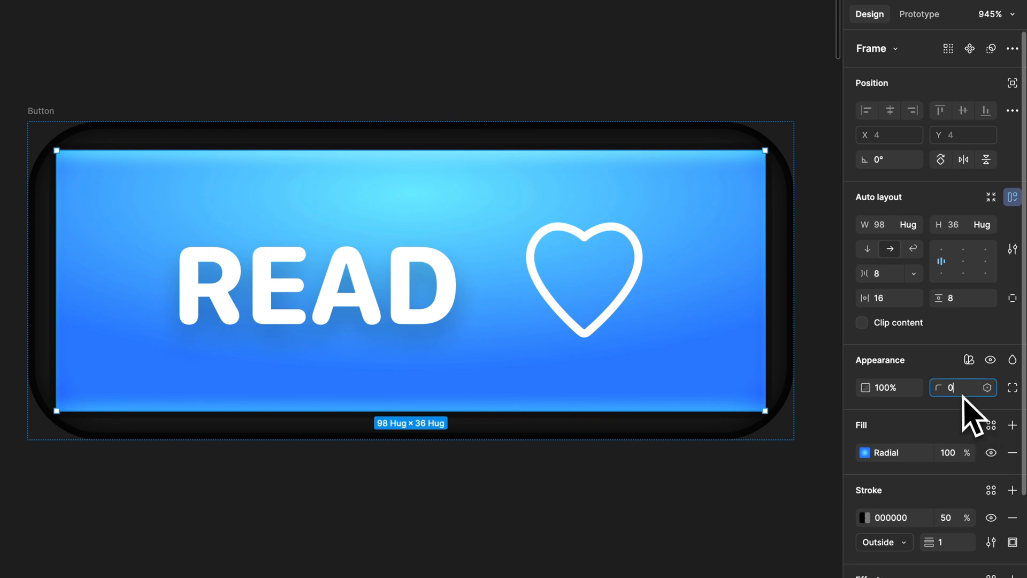
key("Return")
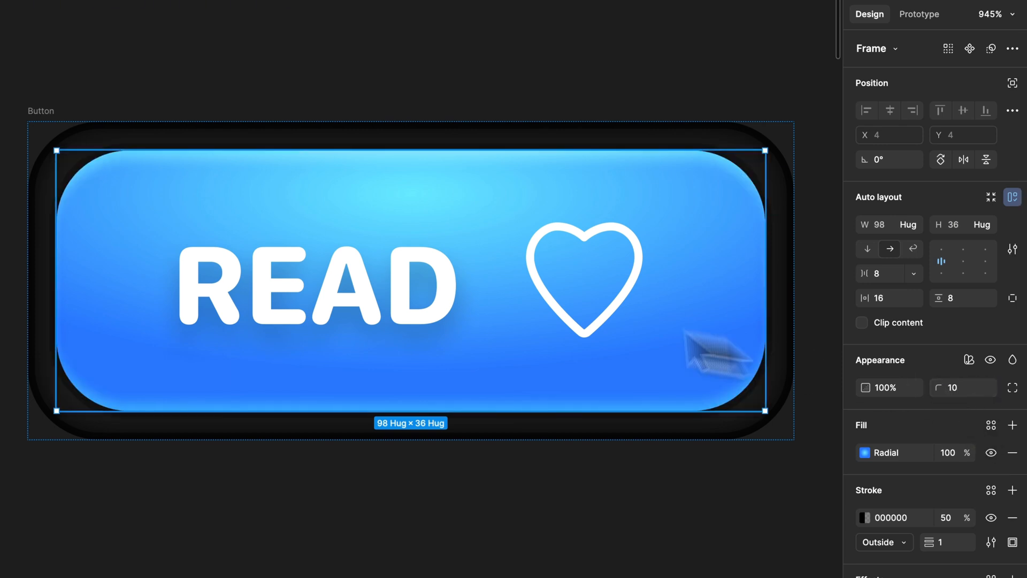
left_click(97, 88)
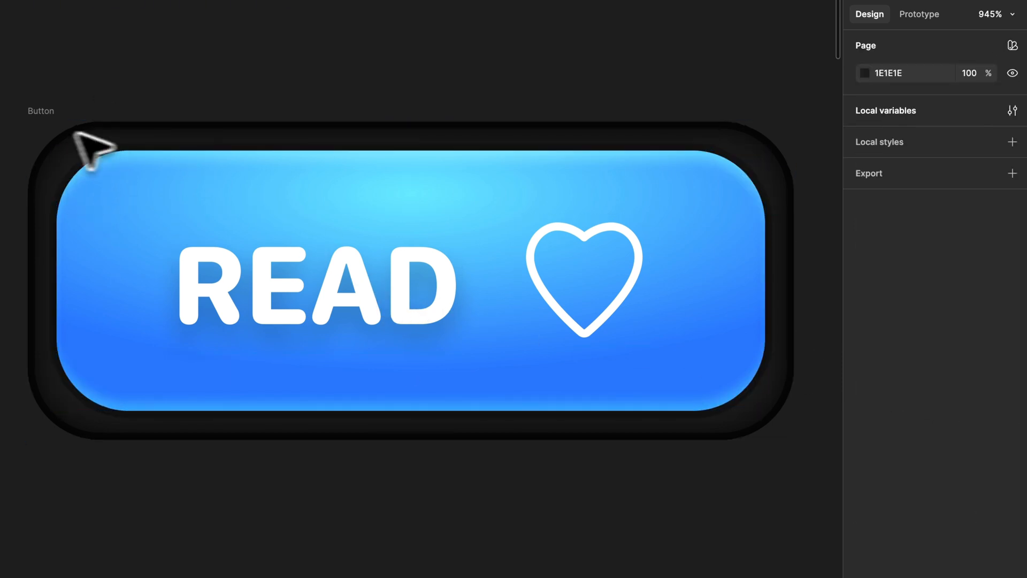
- Set the corner radius of the outer Button frame to 20
scroll(133, 211, "up", 3)
scroll(133, 212, "up", 5)
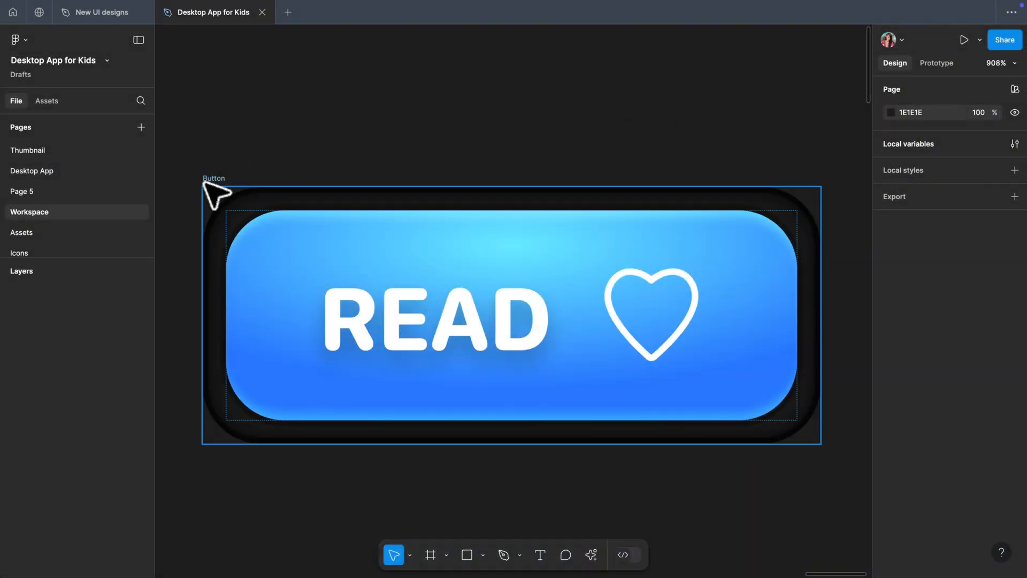
left_click(211, 193)
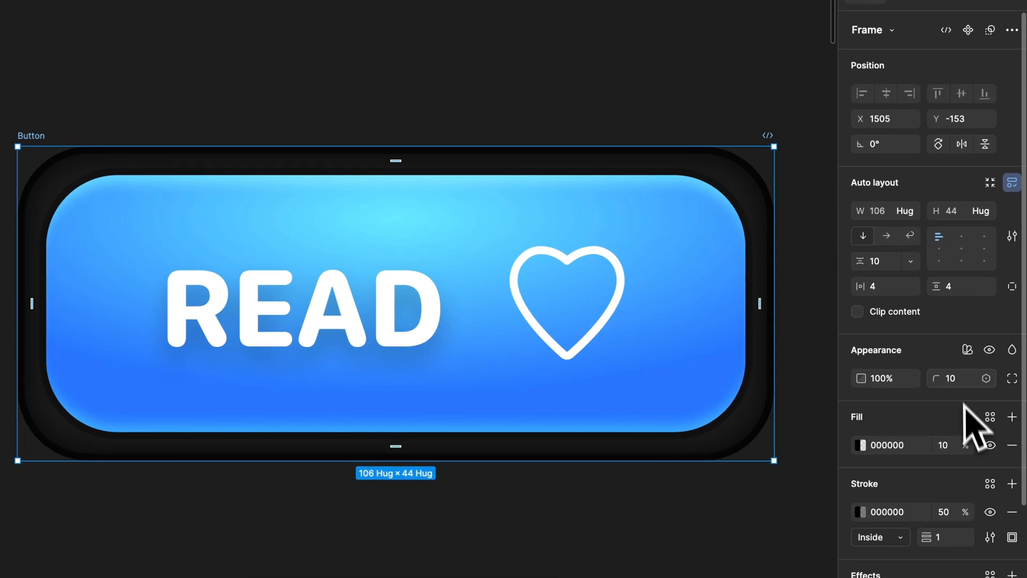
left_click(958, 378)
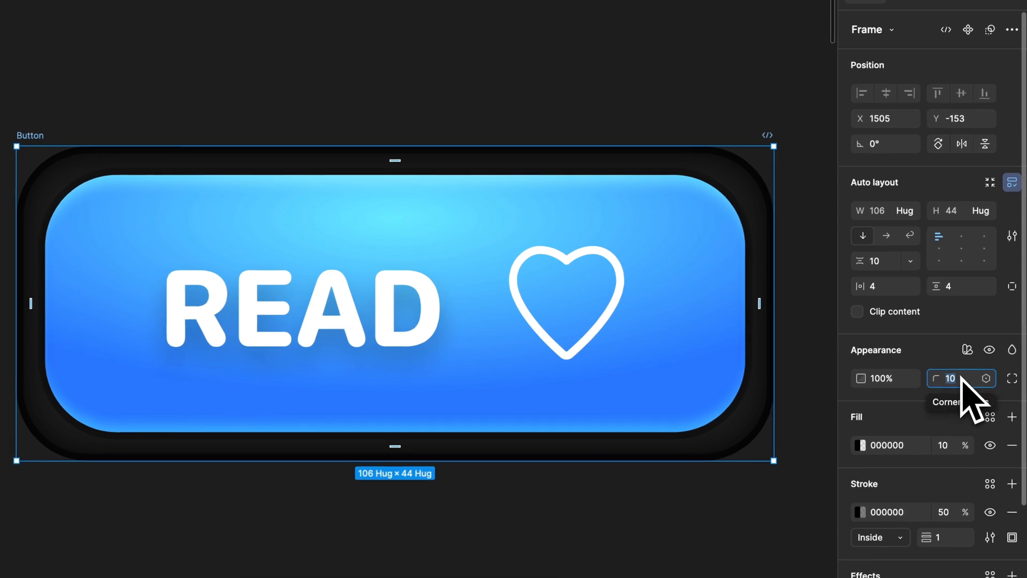
type("20")
key("Return")
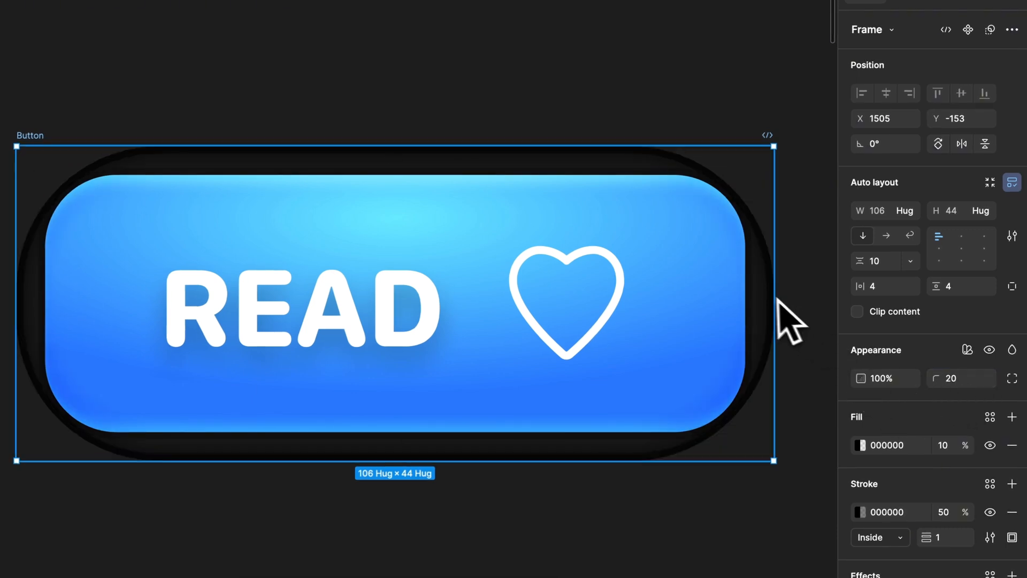
- Set the inner blue frame's corner radius to 16, the outer radius minus the 4 padding
left_click(755, 305)
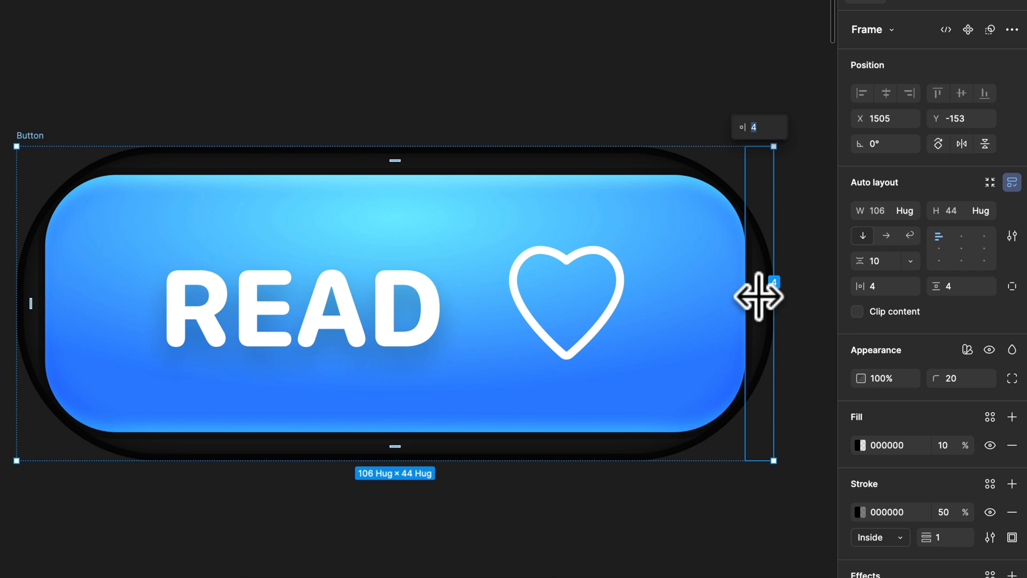
left_click(201, 233)
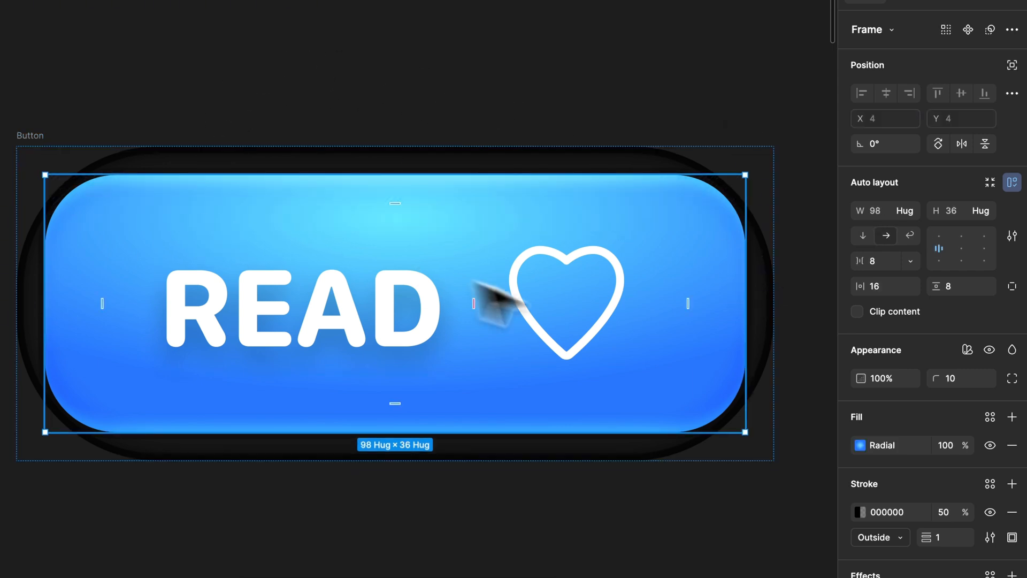
left_click(963, 381)
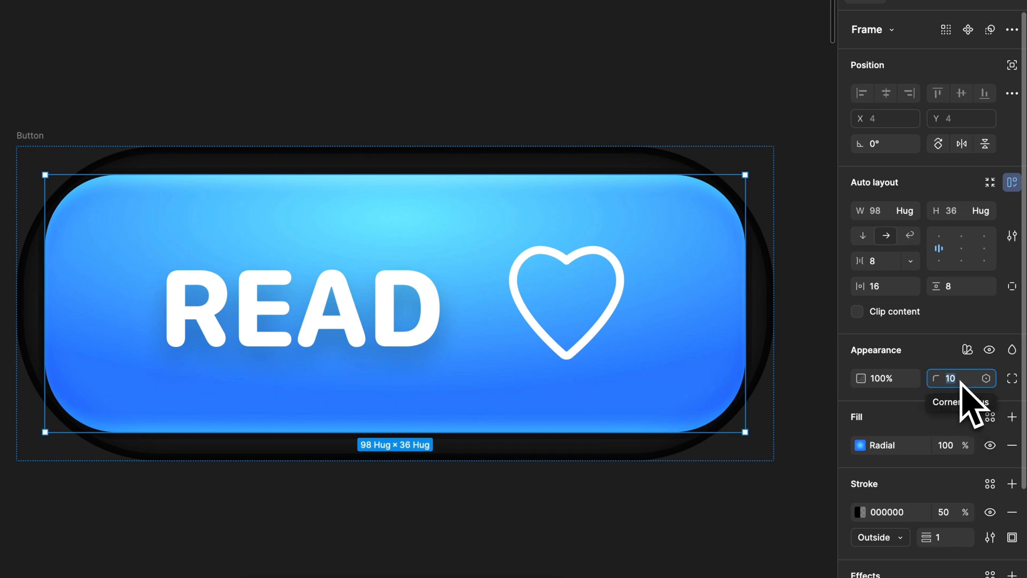
type("16")
key("Return")
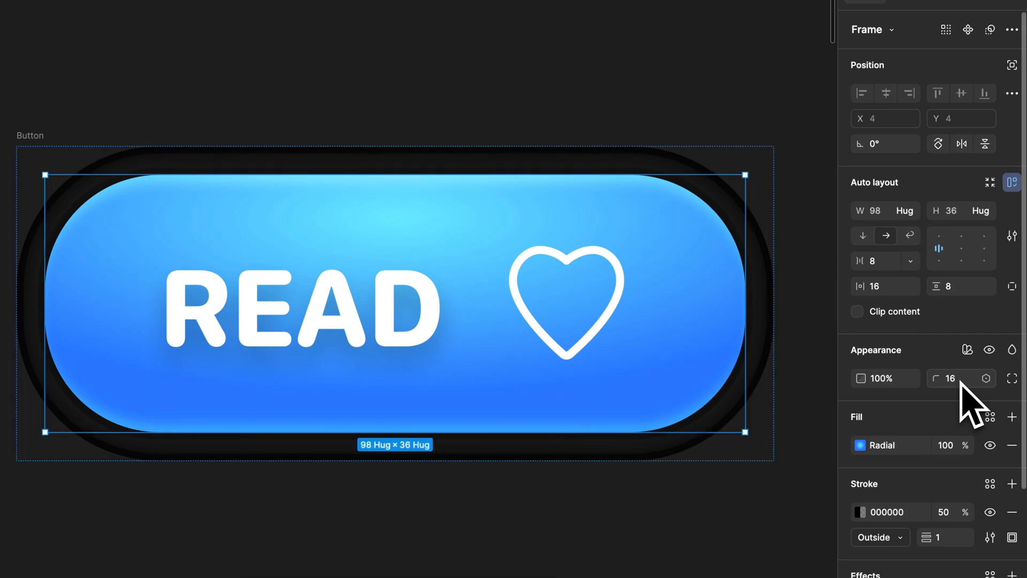
- Turn the outer Button frame into a component
left_click(619, 97)
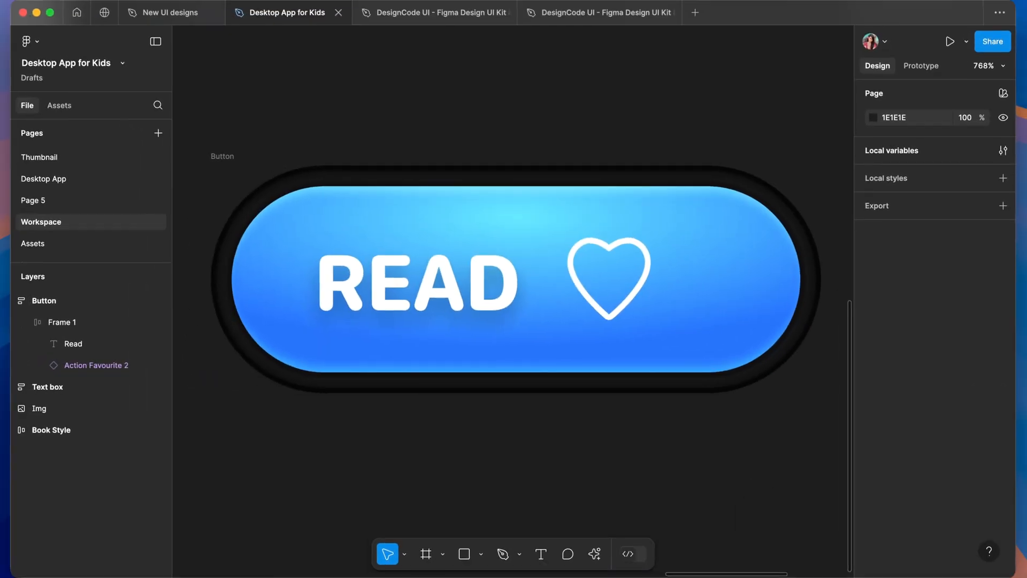
left_click(434, 343)
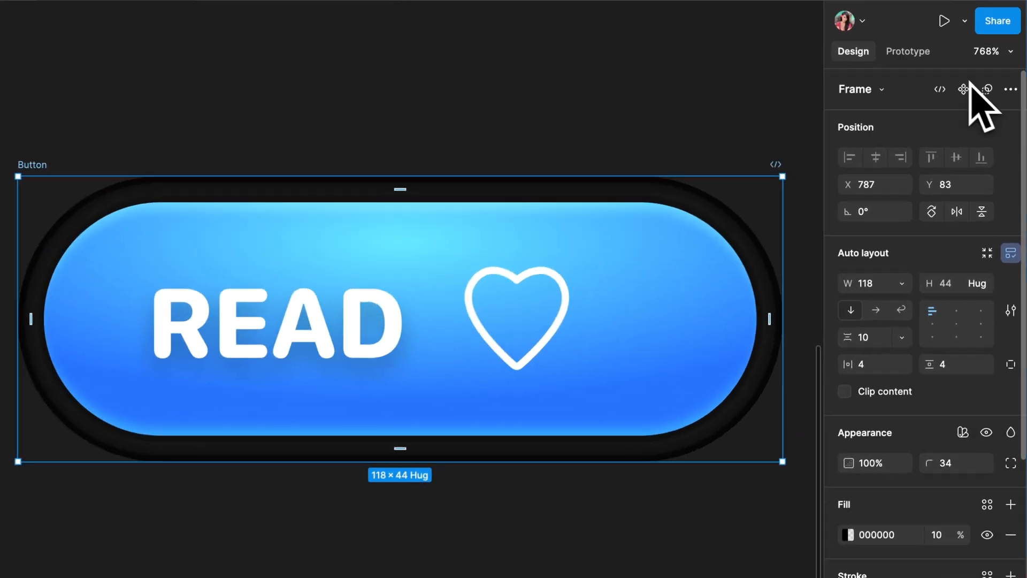
left_click(969, 85)
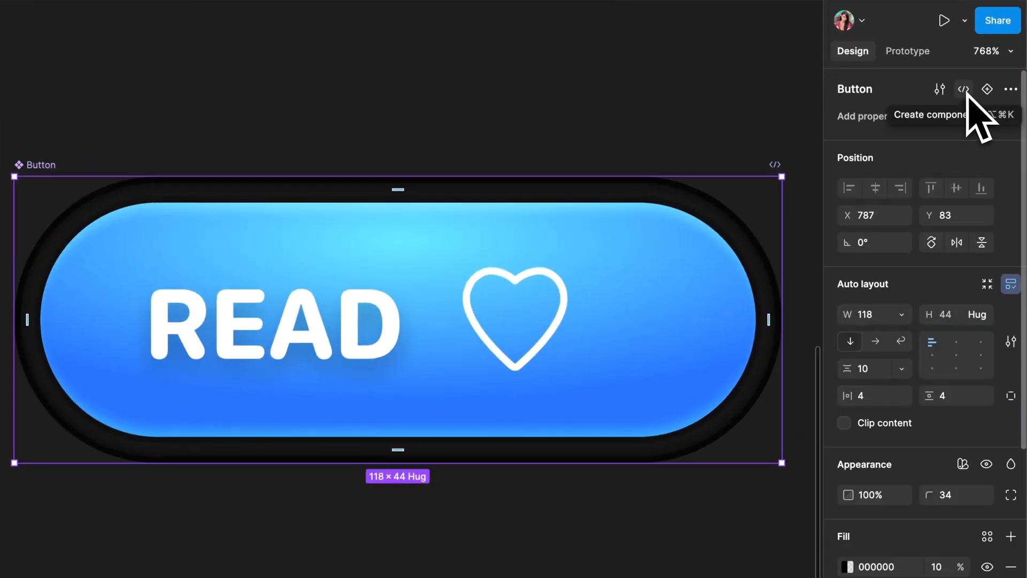
- Create a visibility property named Show text with the value True for the READ text layer
double_click(485, 273)
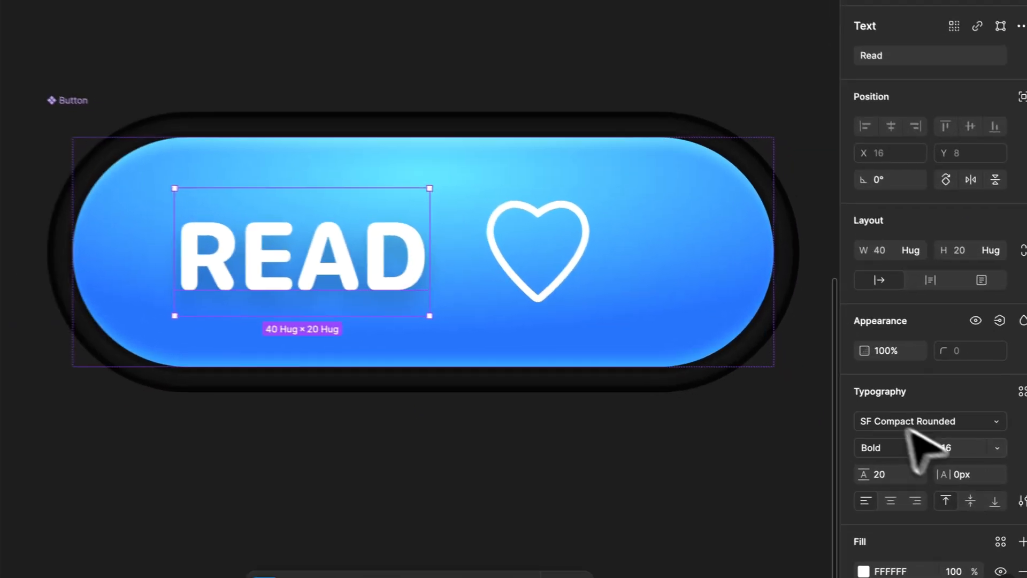
left_click(983, 338)
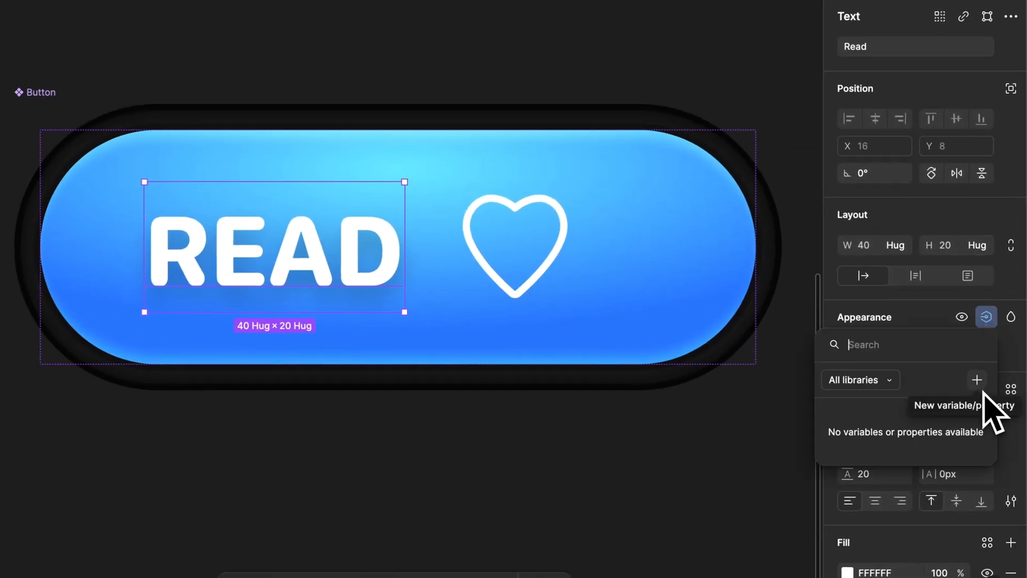
left_click(979, 384)
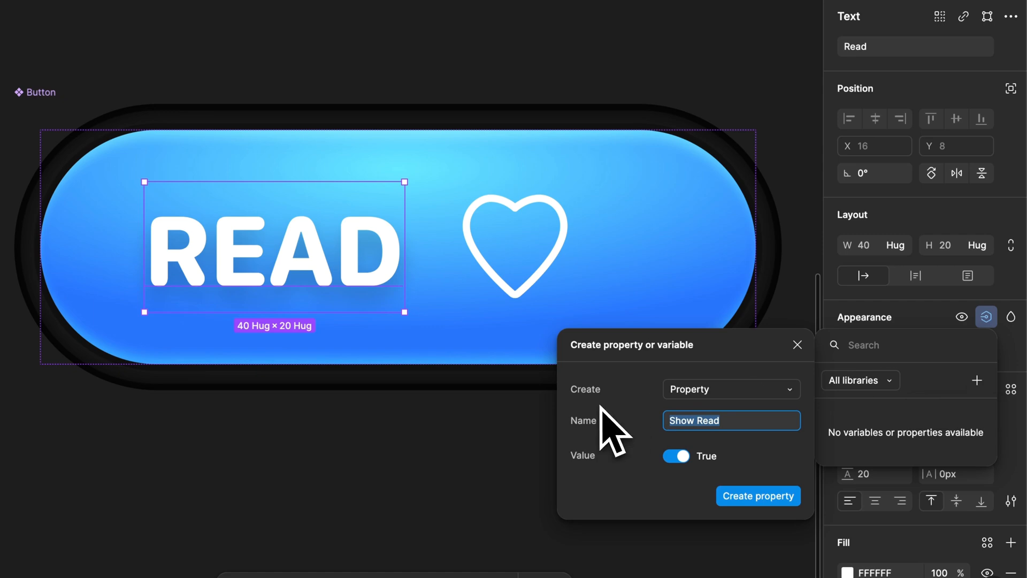
left_click(730, 422)
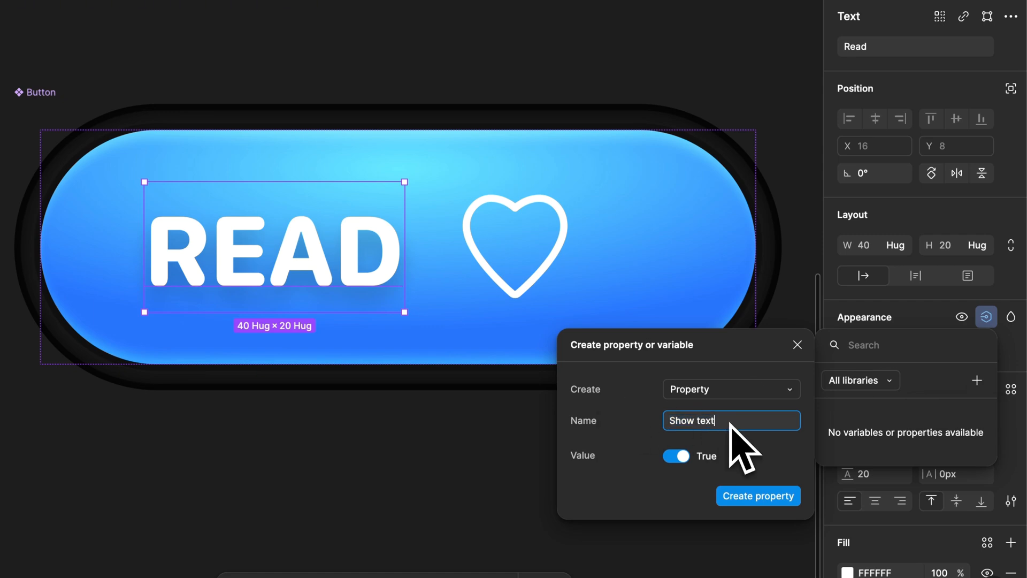
left_click(771, 496)
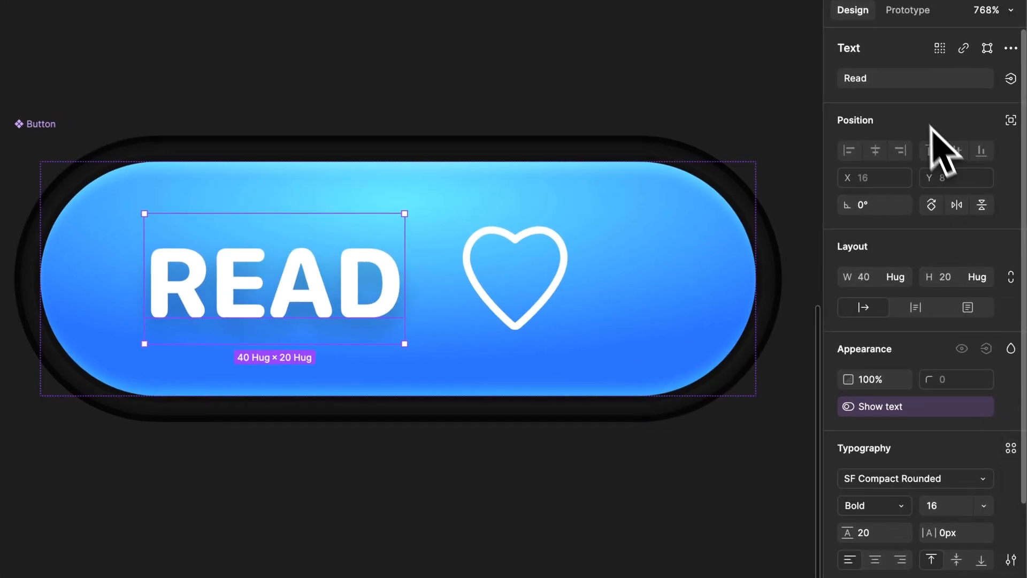
- Create a text property named Text with the value Read for the READ label's content
left_click(1010, 79)
left_click(1001, 141)
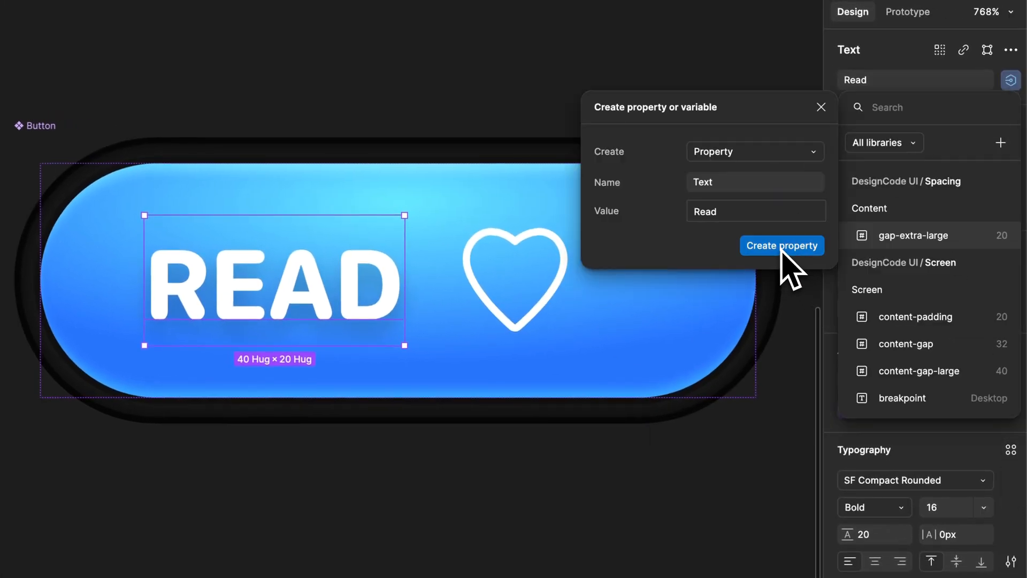
left_click(783, 246)
- Create a visibility property named Show icon with the value True for the heart icon
left_click(522, 282)
left_click(986, 339)
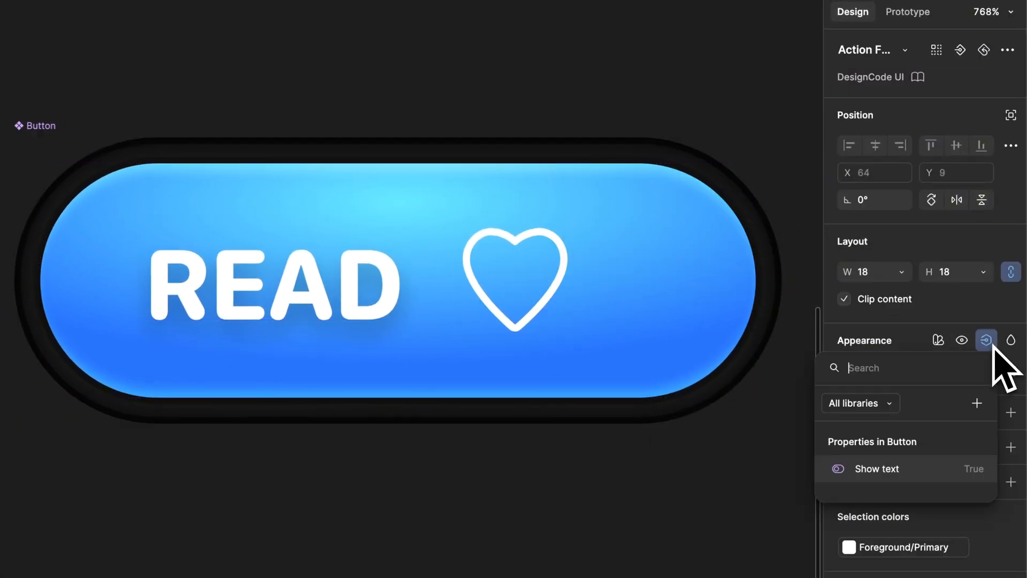
left_click(977, 402)
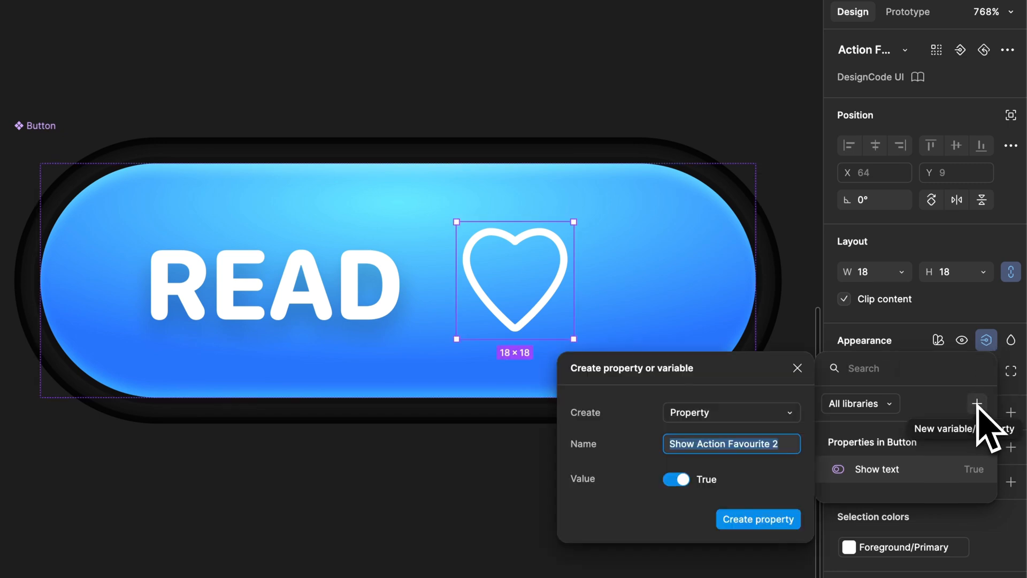
left_click(736, 444)
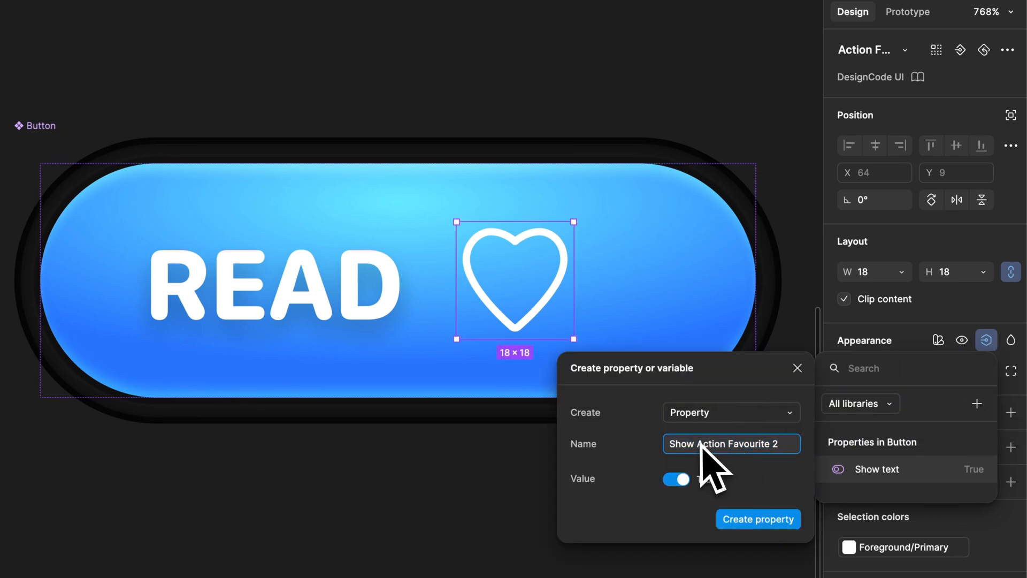
left_click_drag(699, 444, 816, 449)
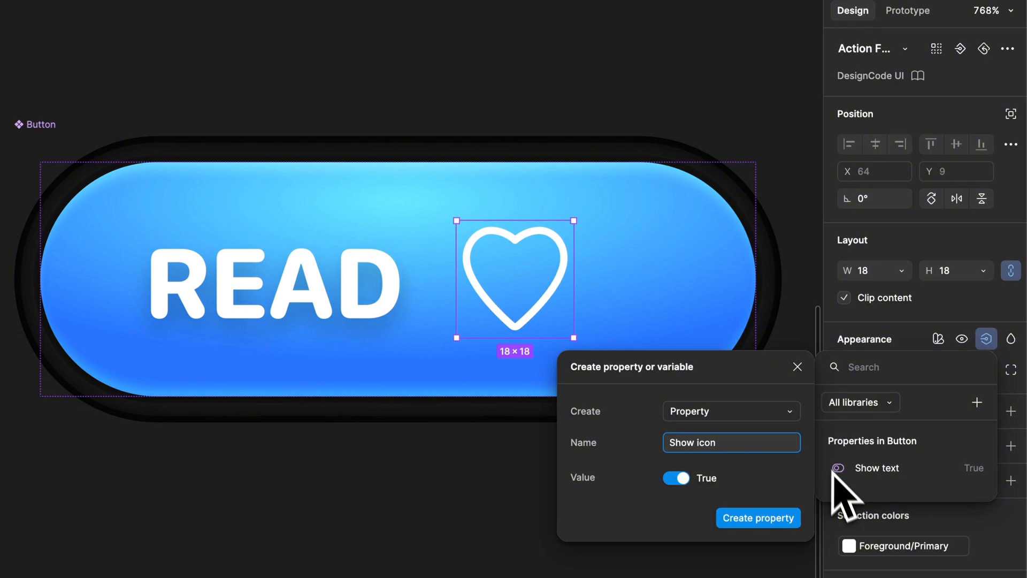
left_click(758, 517)
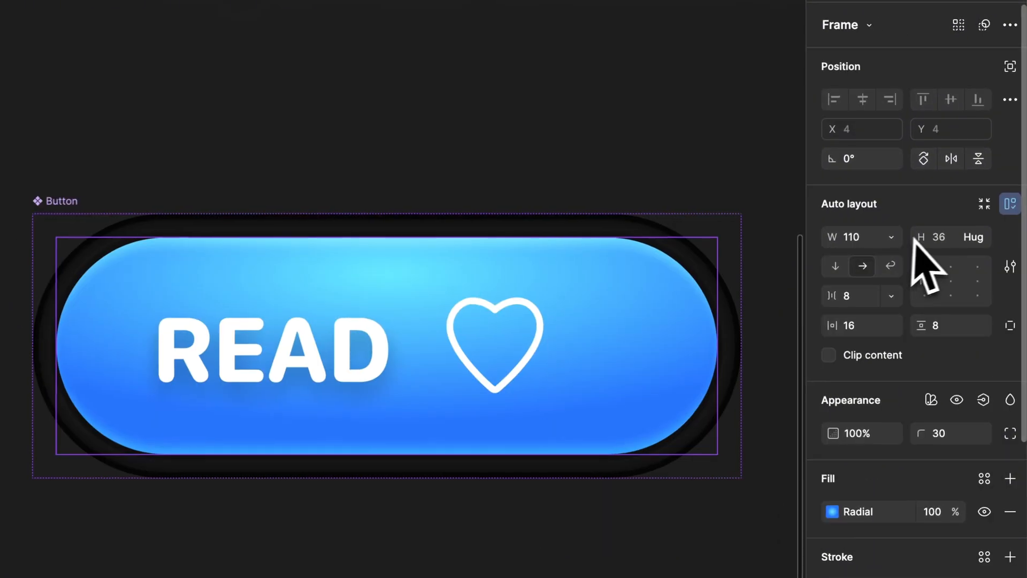
- Set the widths of both the inner blue frame and the outer Button component to Hug contents
left_click(891, 236)
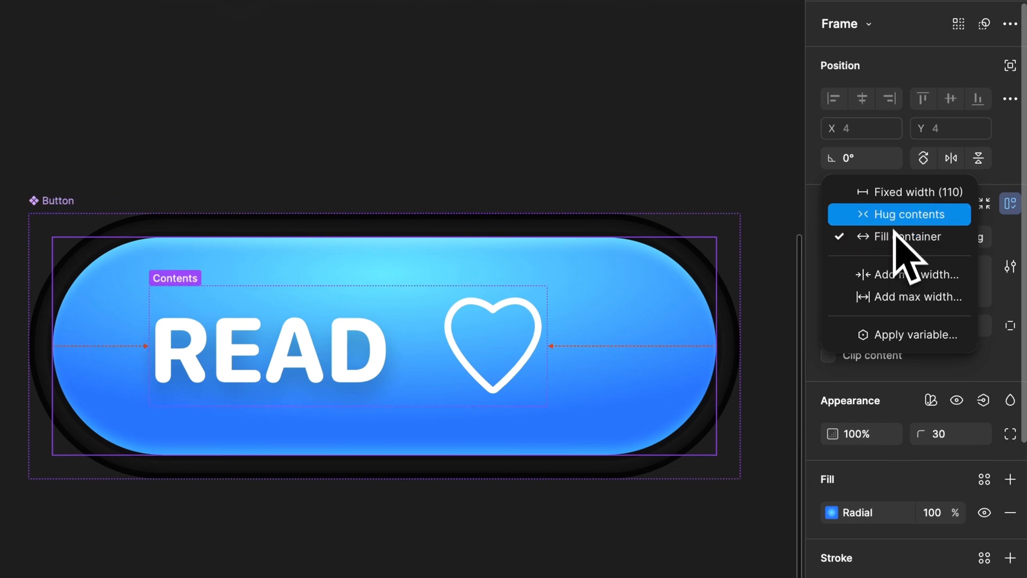
left_click(889, 214)
key("Escape")
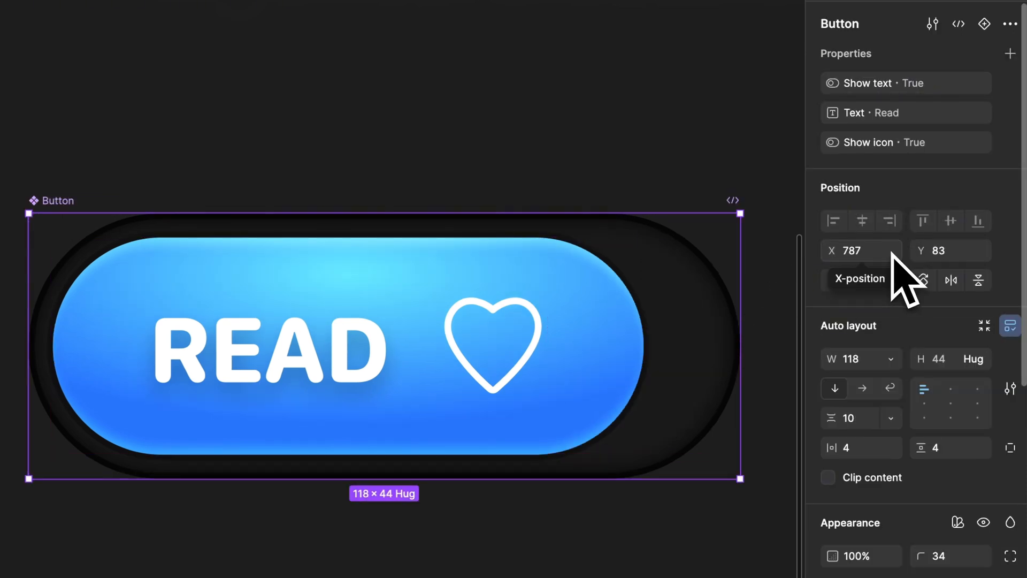
left_click(894, 358)
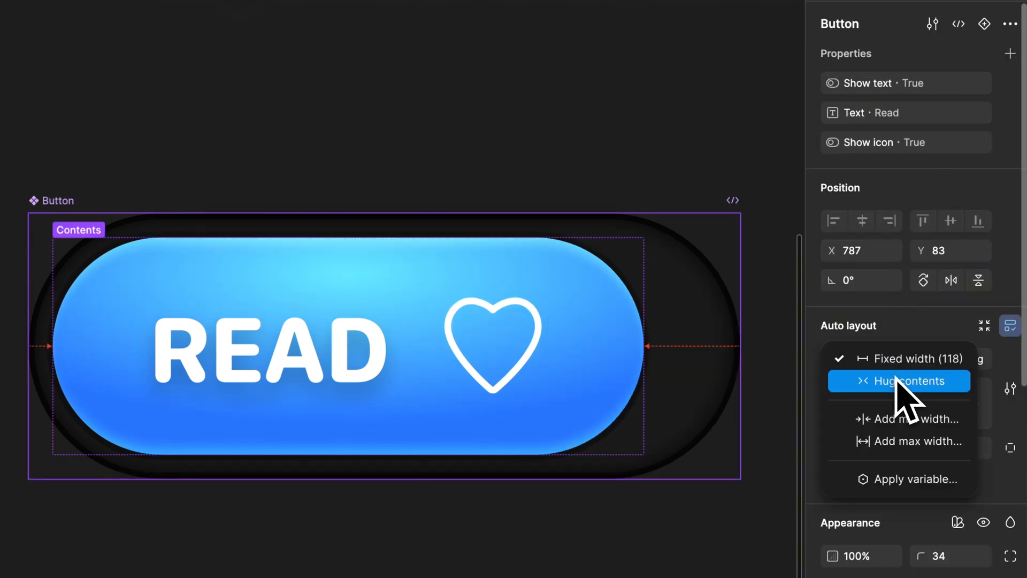
left_click(903, 378)
left_click(663, 537)
scroll(616, 518, "down", 1)
left_click(592, 428)
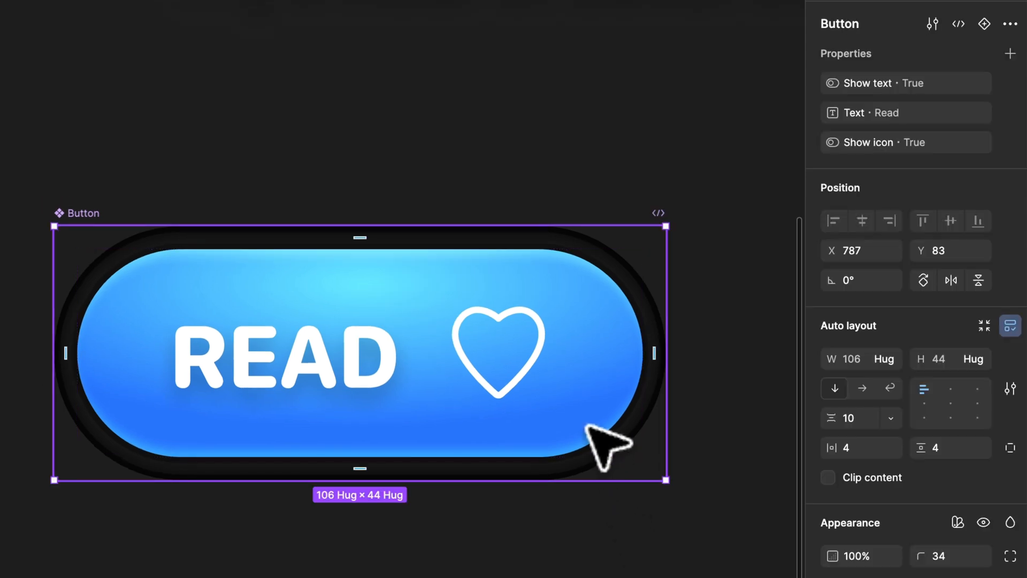
- Add two variants to the Button component
left_click(985, 25)
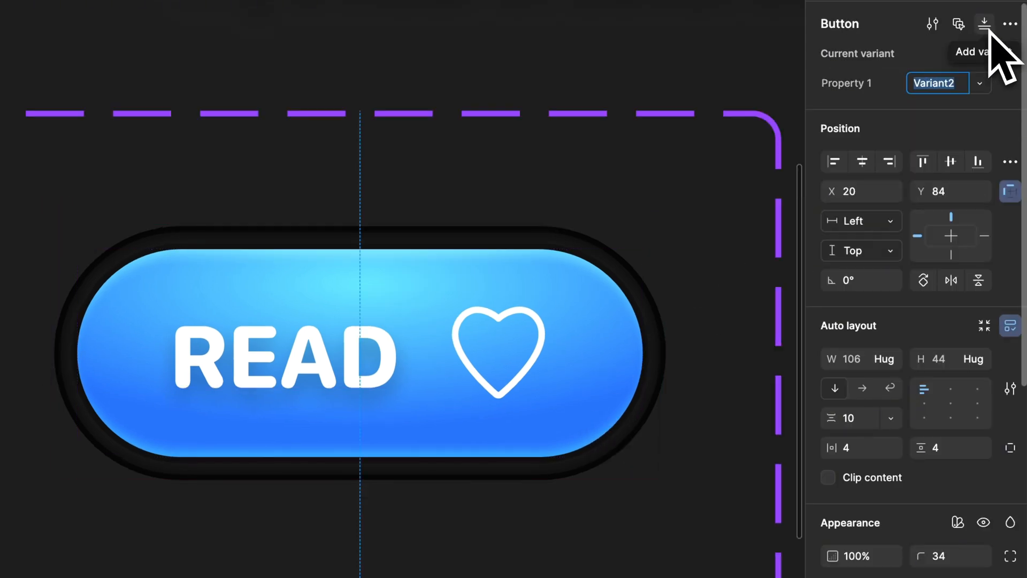
left_click(449, 425)
scroll(446, 435, "down", 2)
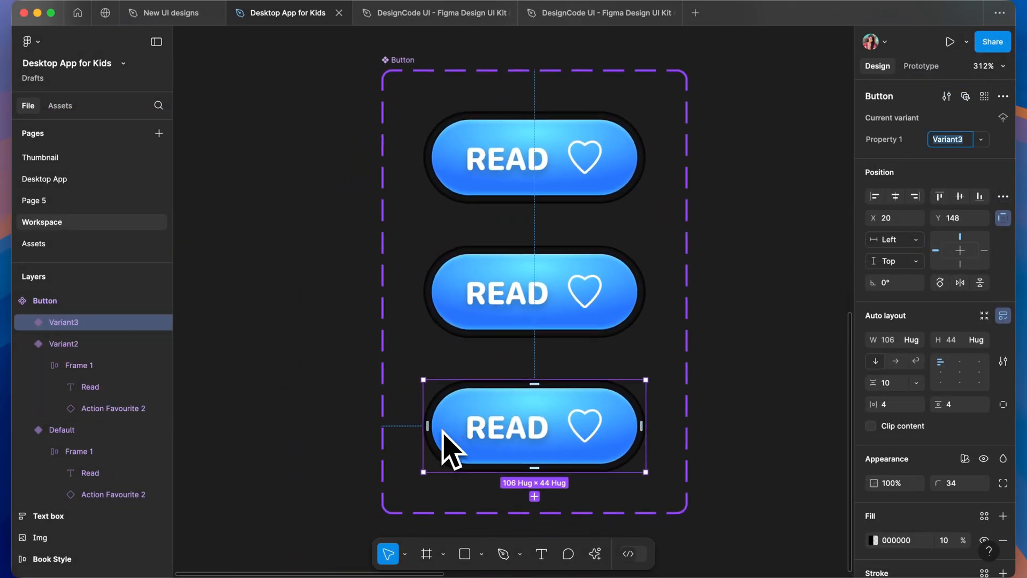
scroll(444, 434, "left", 2)
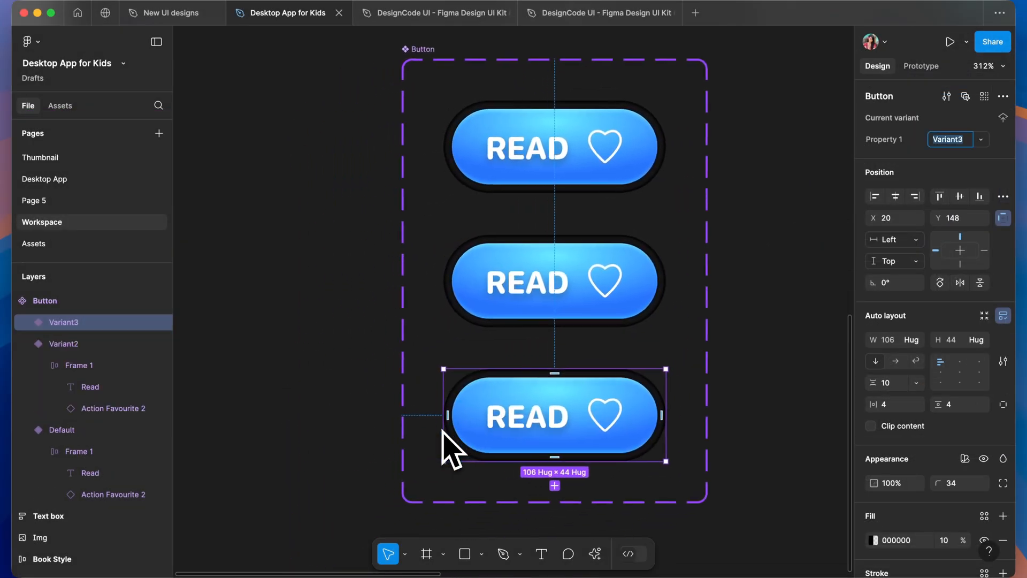
- Recolor the second variant's inner radial gradient with Soft Peach at 0% and Coral red at 82%
left_click(520, 289)
double_click(523, 272)
left_click(873, 418)
left_click(791, 526)
left_click(599, 521)
left_click(746, 548)
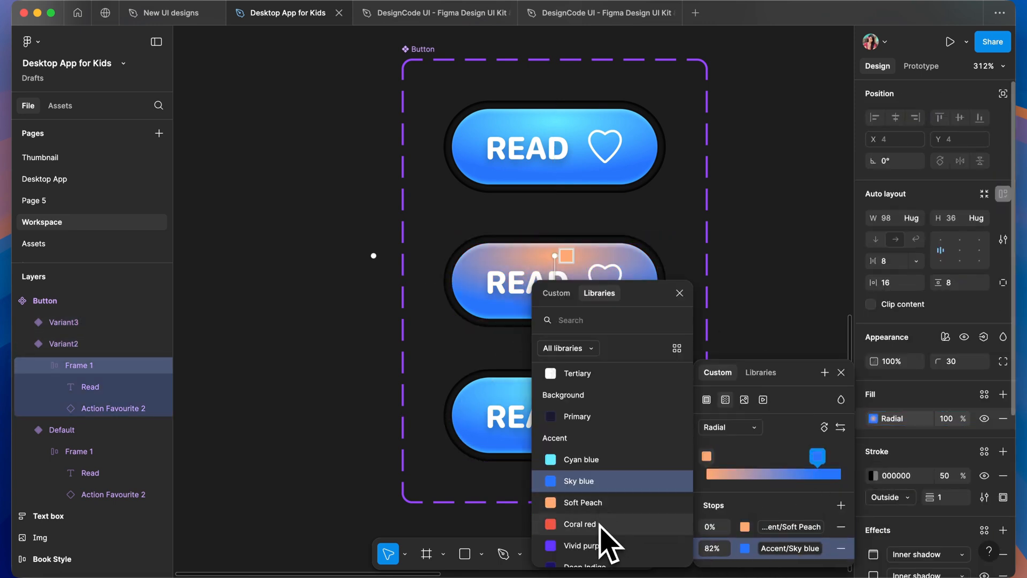
left_click(607, 523)
key("Escape")
- Recolor the third variant's inner radial gradient with Vivid purple at 0% and Deep Indigo at 82%
left_click(556, 417)
double_click(556, 417)
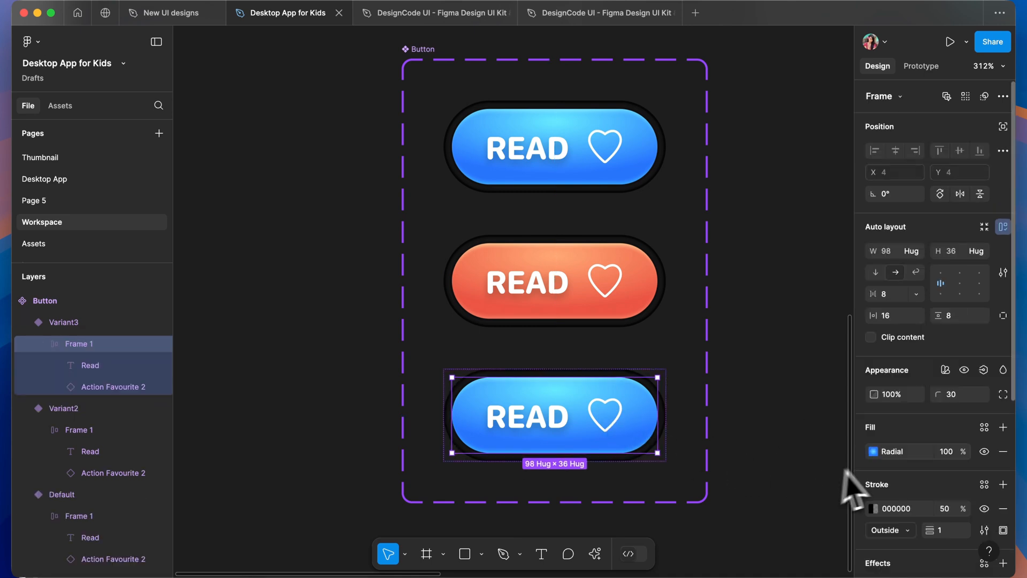
left_click(873, 452)
left_click(752, 527)
scroll(598, 530, "down", 2)
left_click(597, 528)
left_click(746, 548)
scroll(601, 545, "down", 2)
left_click(601, 546)
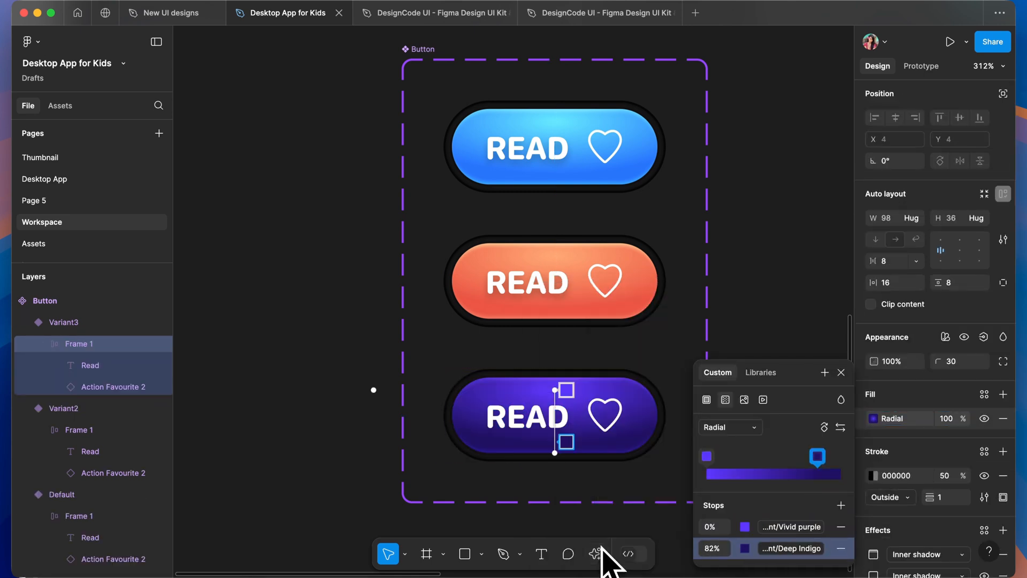
left_click(793, 267)
left_click(793, 267)
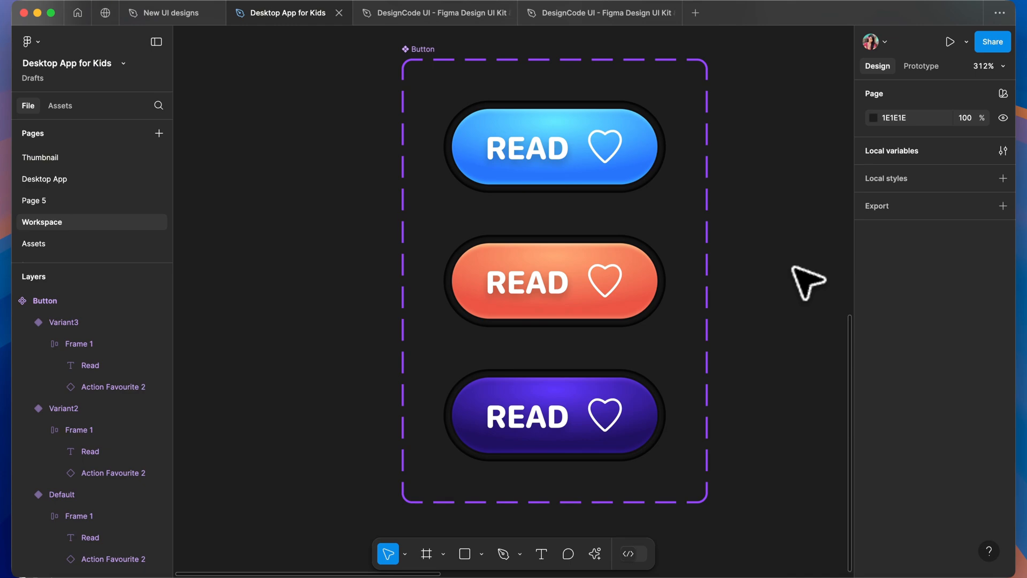
- Rename the variant property to Option and name the first variant Blue
left_click(602, 142)
left_click(893, 138)
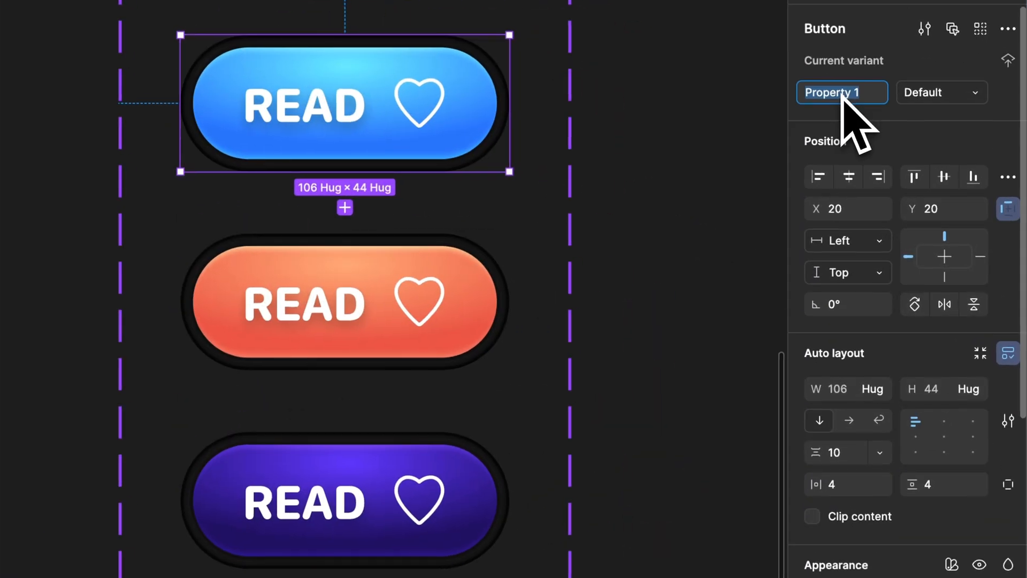
key("Tab")
type("Blue")
- Name the second variant Orange and the third variant Purple
left_click(498, 259)
left_click(944, 99)
type("Orange")
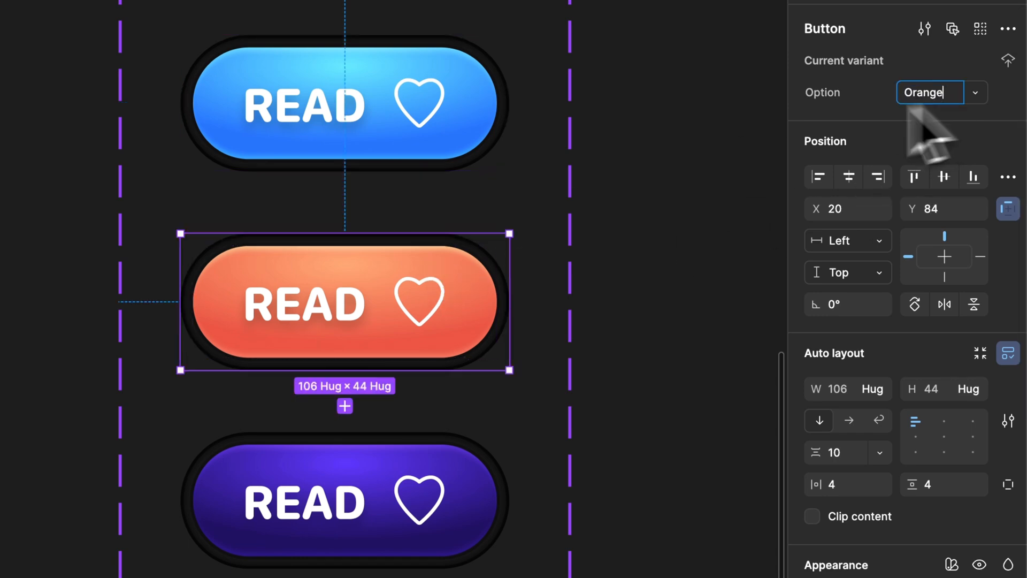
left_click(471, 482)
left_click(942, 98)
type("Purple")
left_click(759, 222)
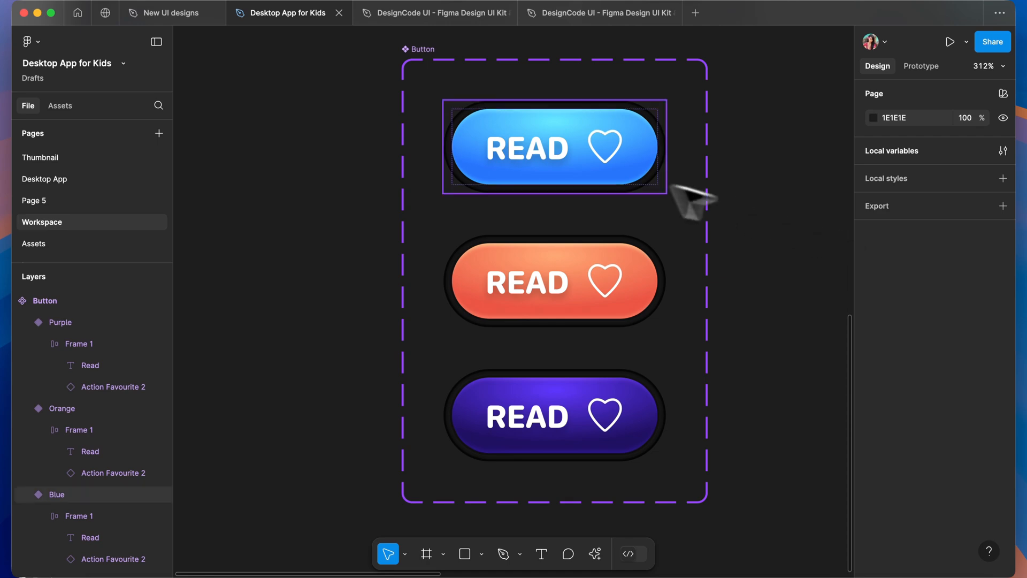
- Place a Blue instance of the Button component below the Fairy Tale text box, at X 805, Y 92
left_click(339, 141)
right_click(556, 180)
left_click(576, 158)
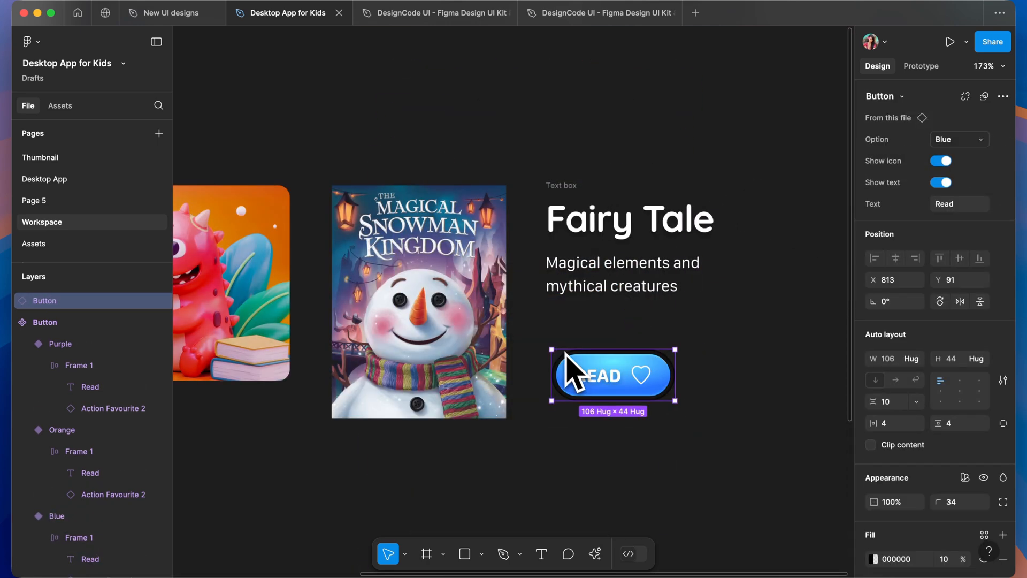
scroll(566, 356, "up", 5)
left_click_drag(580, 385, 563, 379)
scroll(568, 398, "down", 5)
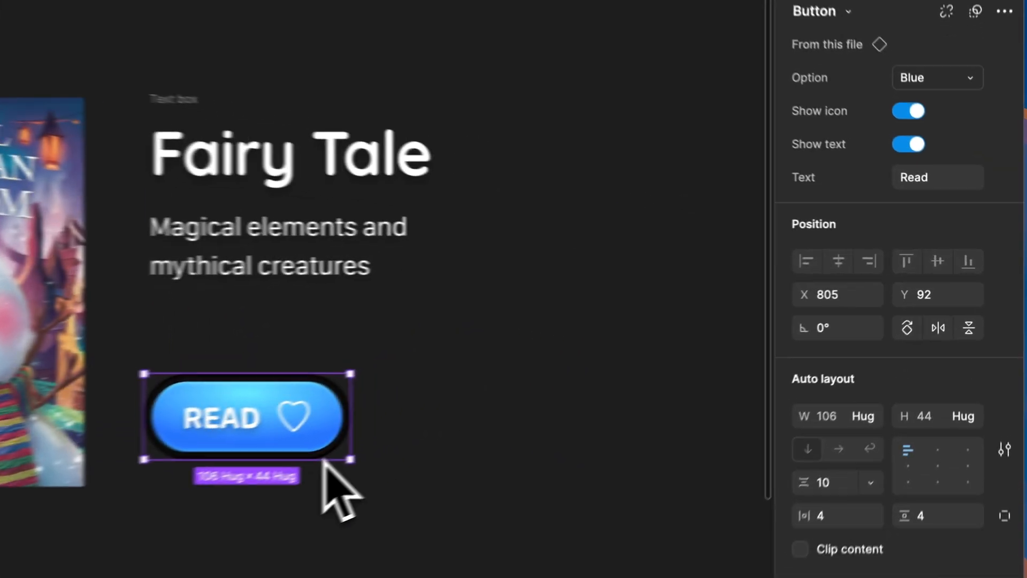
- Duplicate the READ button instance beside the original at X 917 and turn off Show text on the copy
left_click_drag(535, 362, 676, 363, "alt")
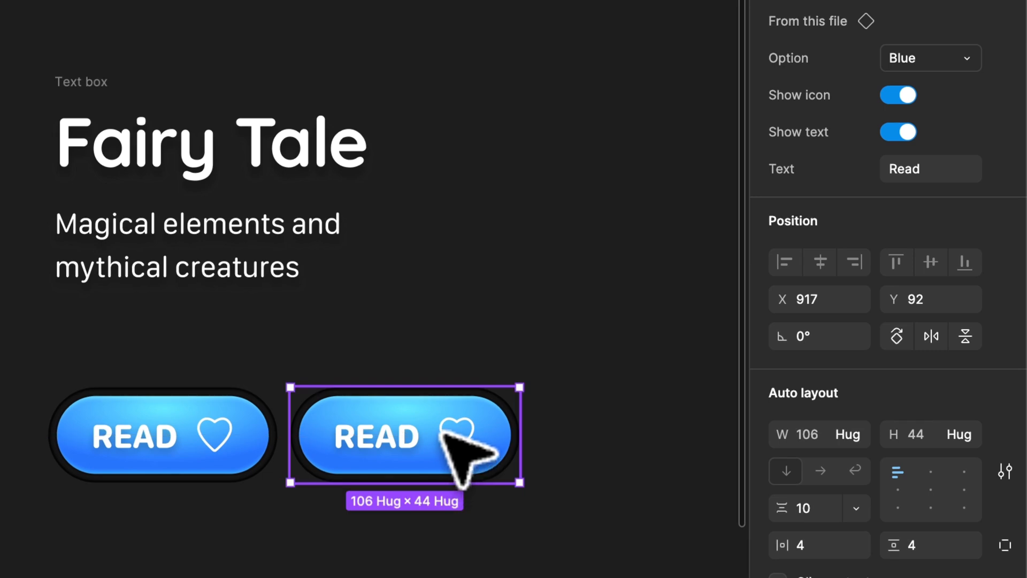
left_click(899, 132)
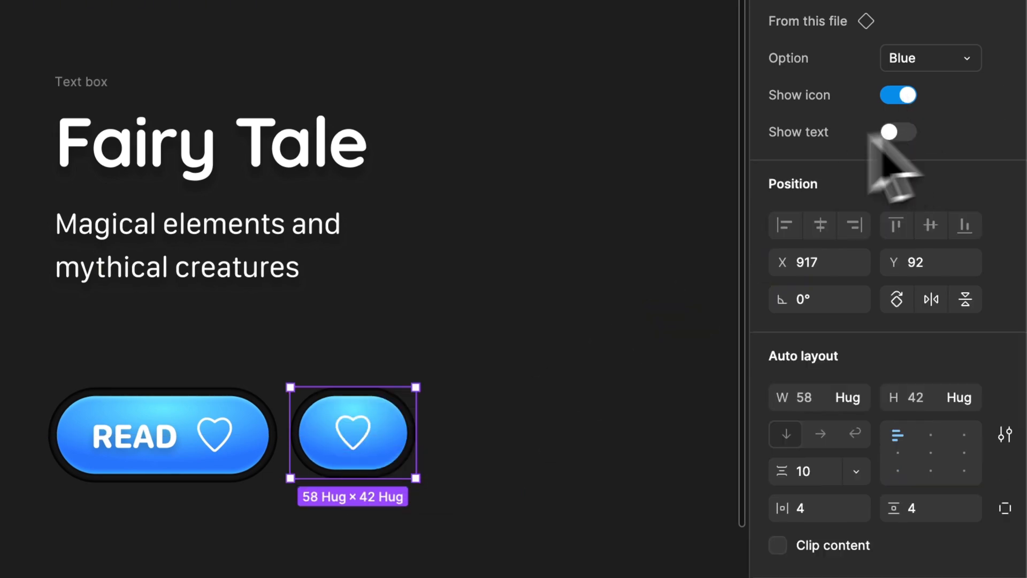
- Set the horizontal padding of the heart-only button's inner frame to 8 and switch the button's Option to Orange
scroll(308, 428, "up", 3)
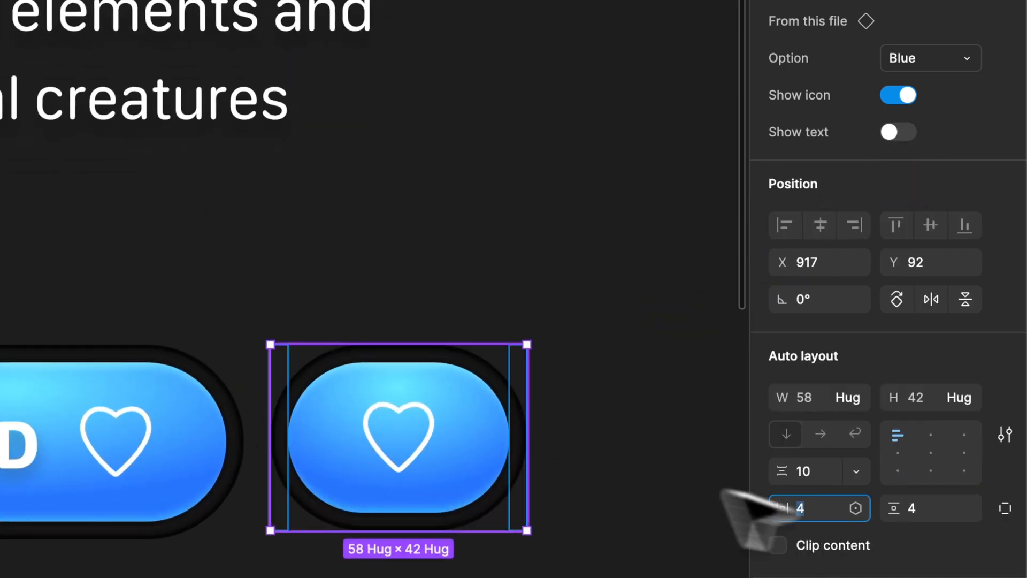
double_click(500, 442)
scroll(867, 509, "down", 2)
scroll(867, 509, "up", 1)
left_click(824, 276)
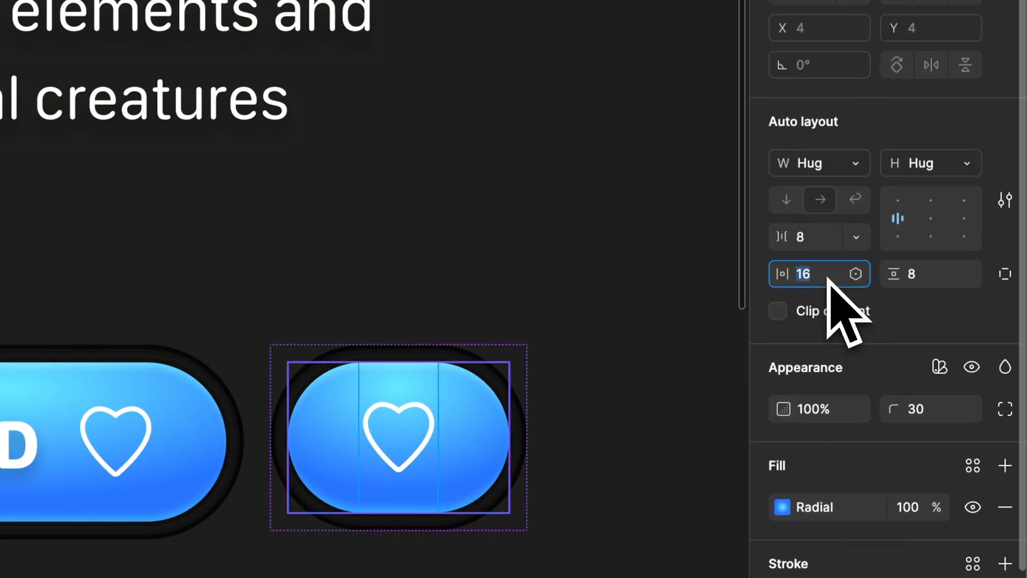
type("8")
key("Return")
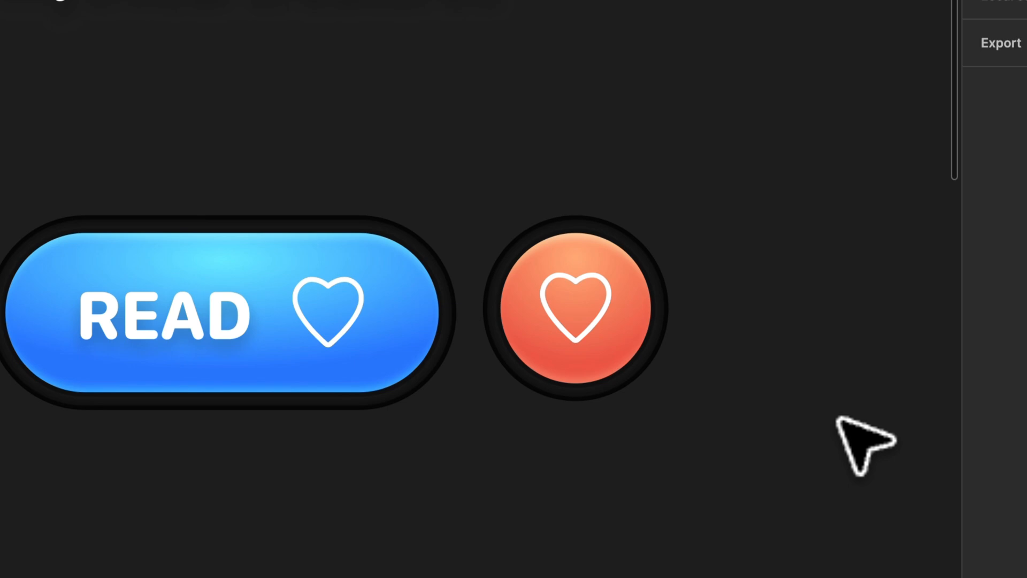
- Wrap the READ button and the round heart button in an auto layout frame named Buttons
scroll(837, 418, "down", 5)
scroll(743, 371, "right", 1)
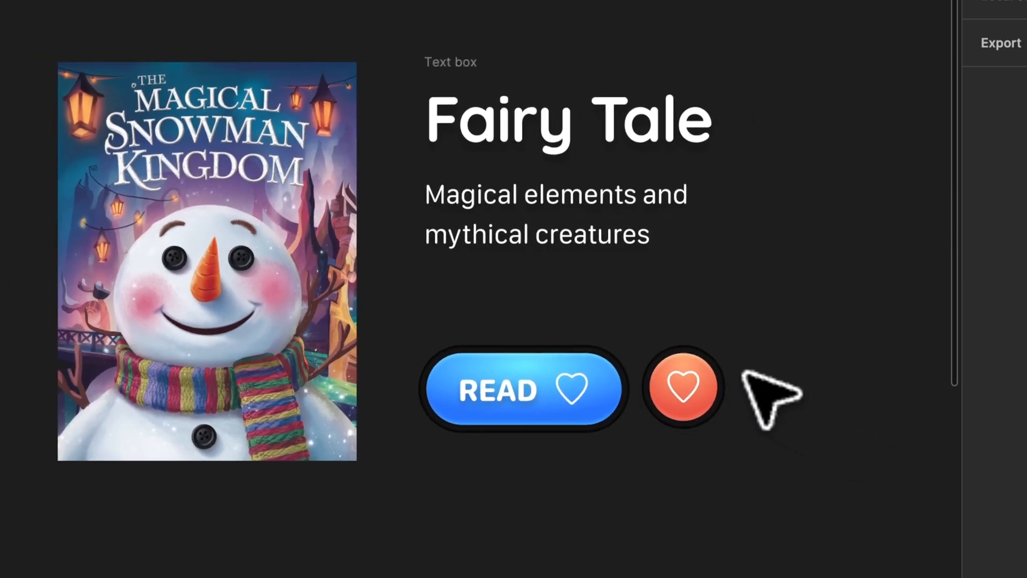
left_click_drag(415, 336, 835, 447)
key("shift+a")
double_click(437, 328)
type("Buttons")
left_click(771, 282)
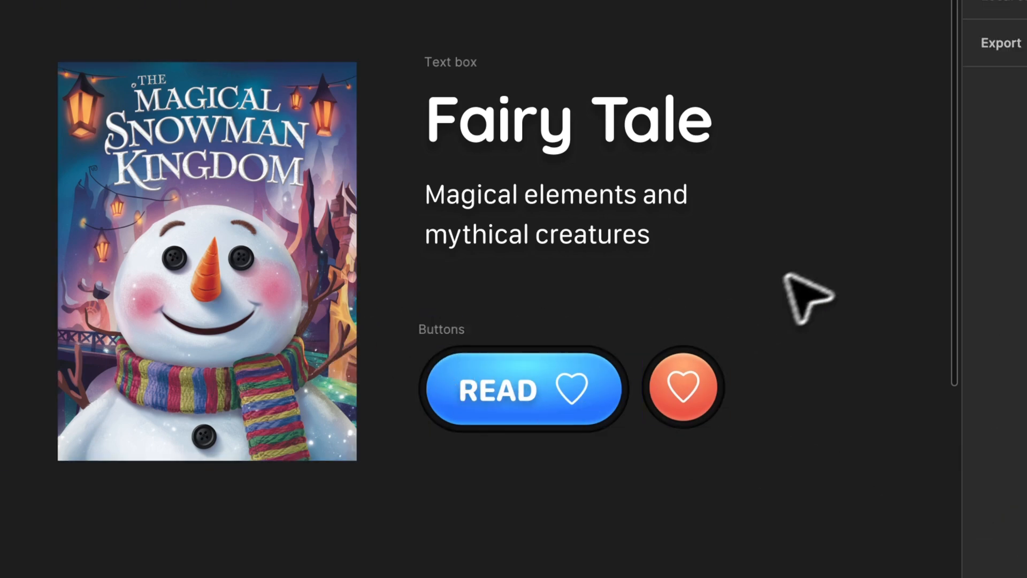
- Group the text box and the buttons into an auto layout frame and name it Content
left_click_drag(383, 36, 801, 507)
key("shift+a")
double_click(440, 63)
type("Conten")
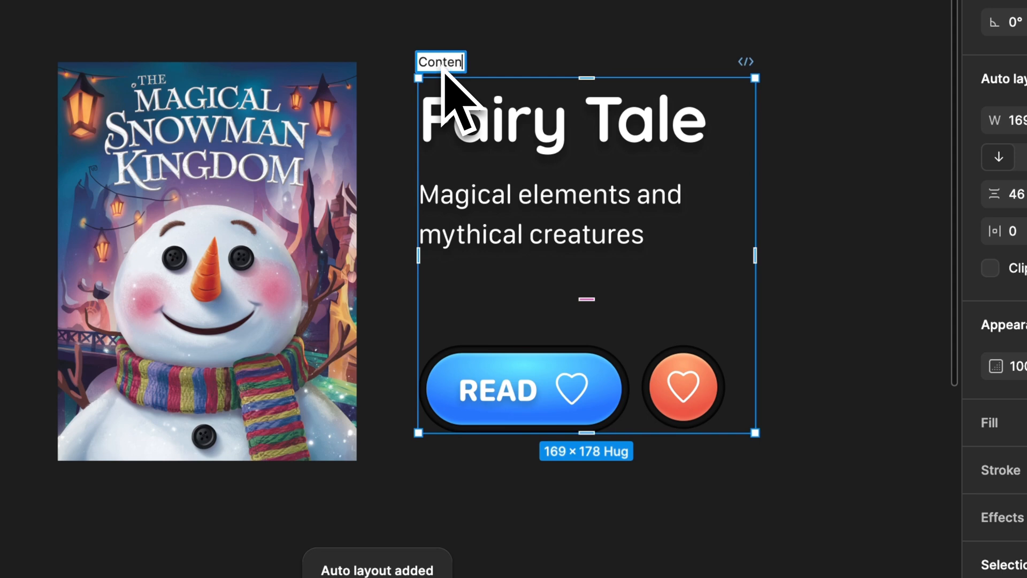
type("t")
key("Return")
- Wrap the book cover and the Content frame in a horizontal auto layout frame with a gap of 0
left_click_drag(38, 26, 798, 466)
key("shift+a")
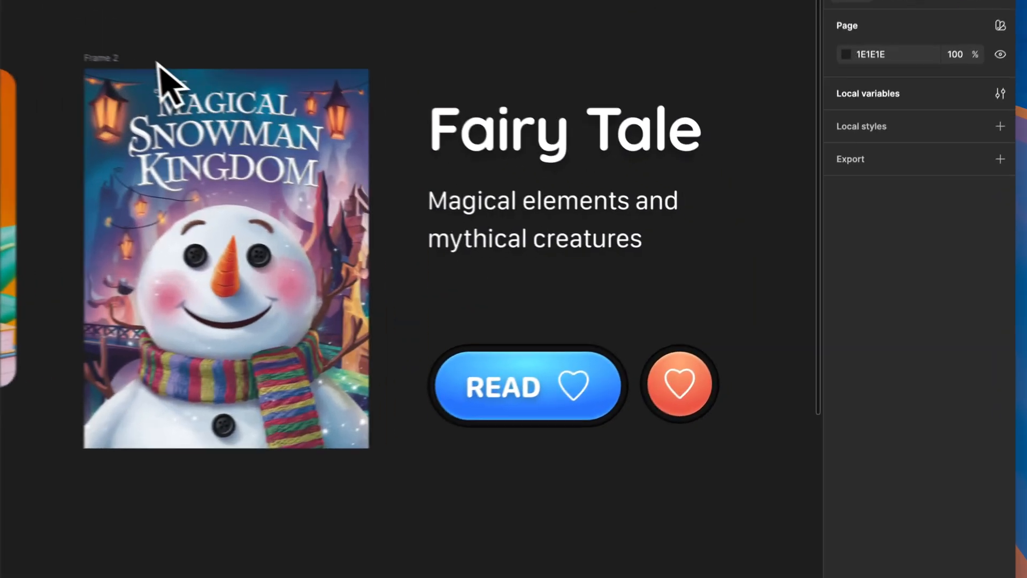
left_click(139, 82)
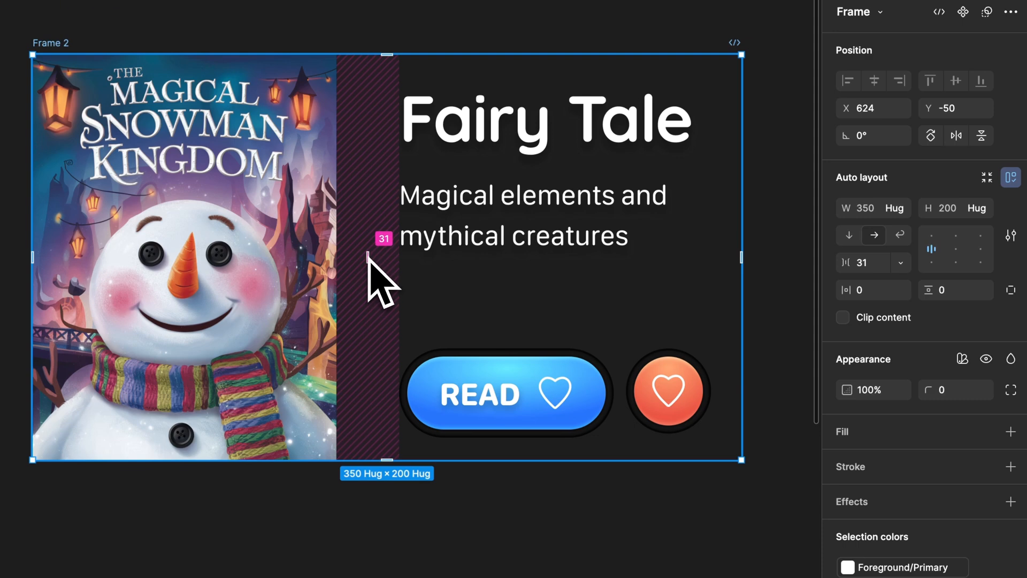
left_click(364, 255)
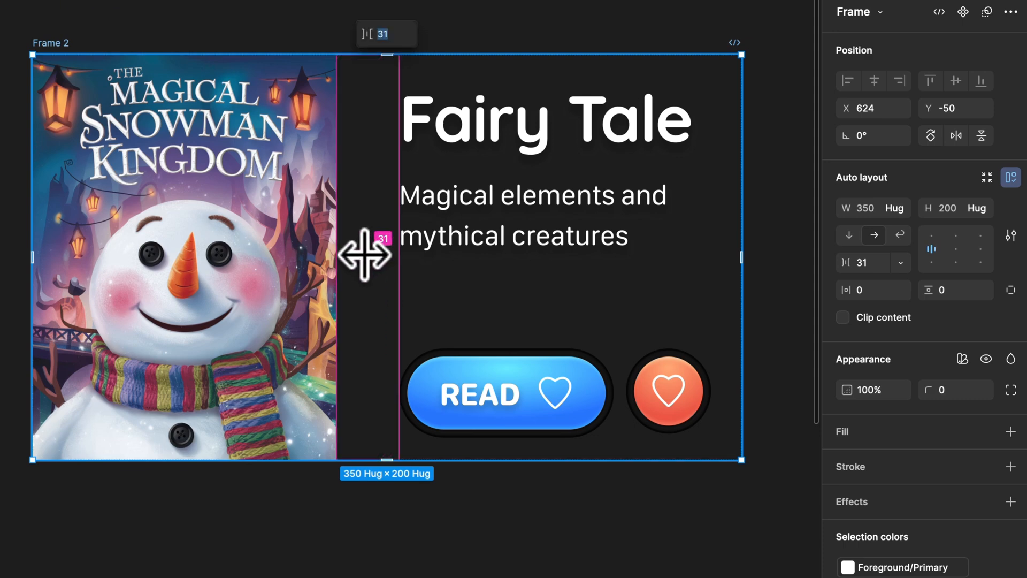
type("0")
key("Return")
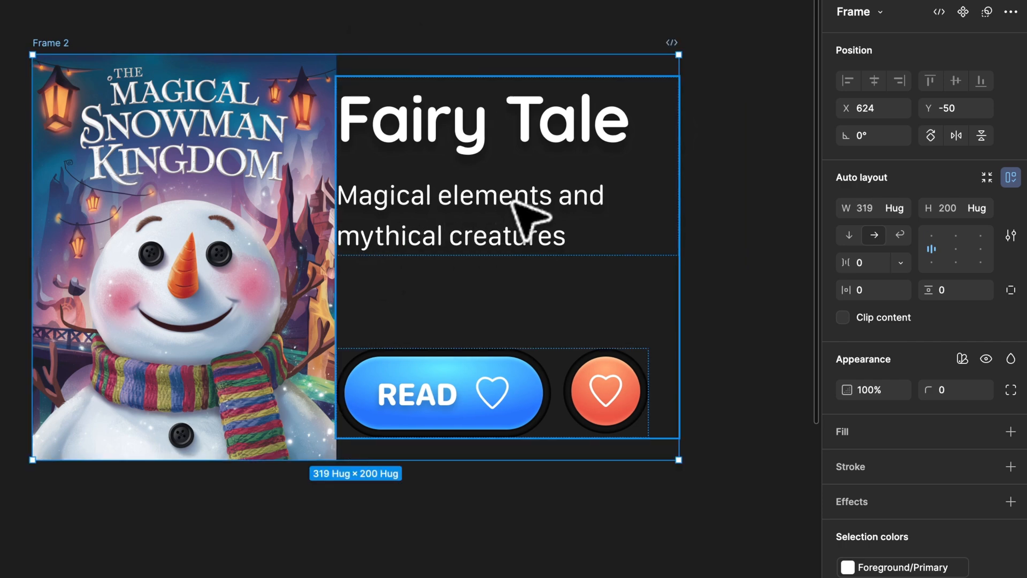
- Set the Content frame's horizontal and vertical padding to 16
left_click(460, 270)
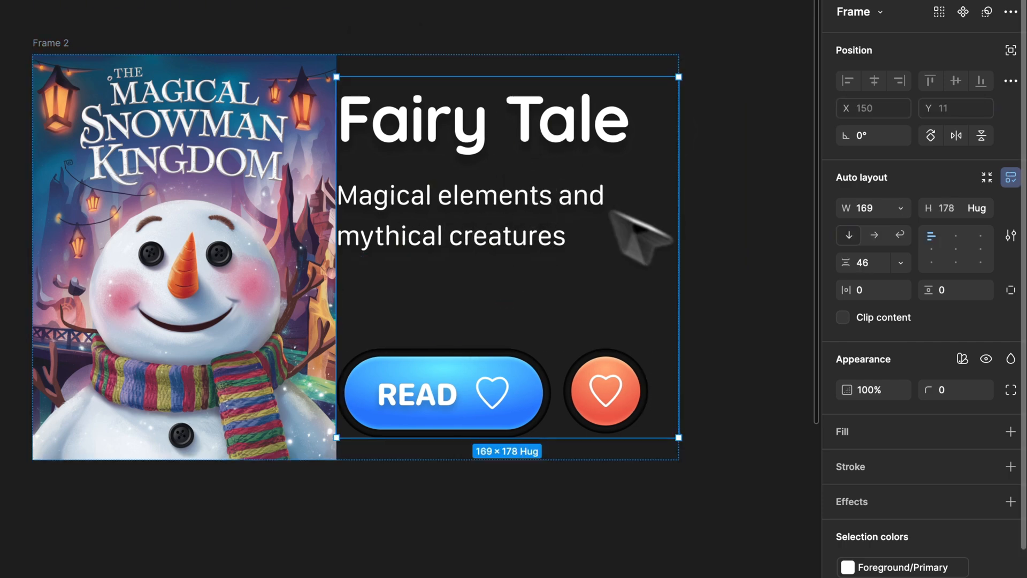
left_click(873, 291)
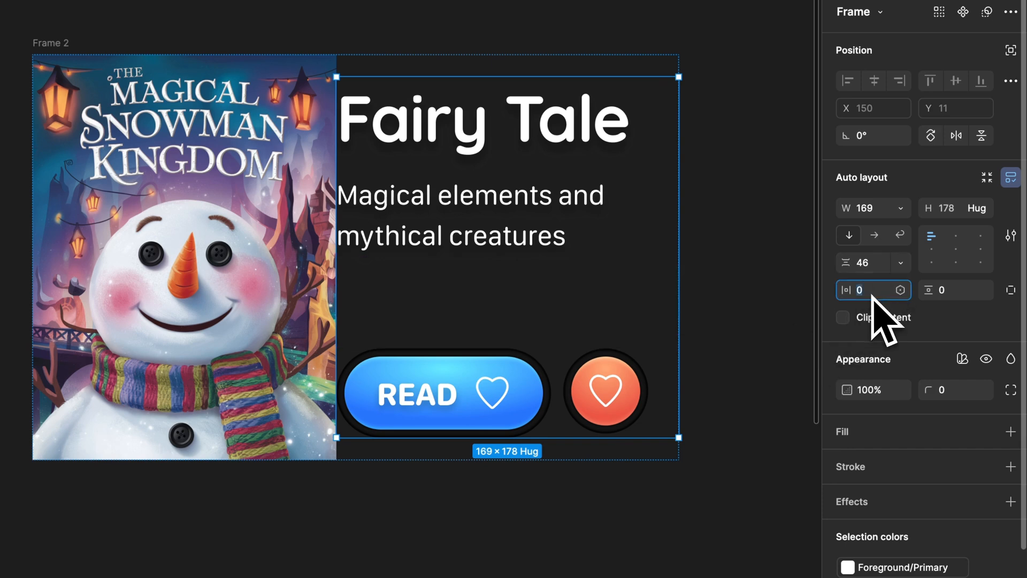
left_click(951, 293)
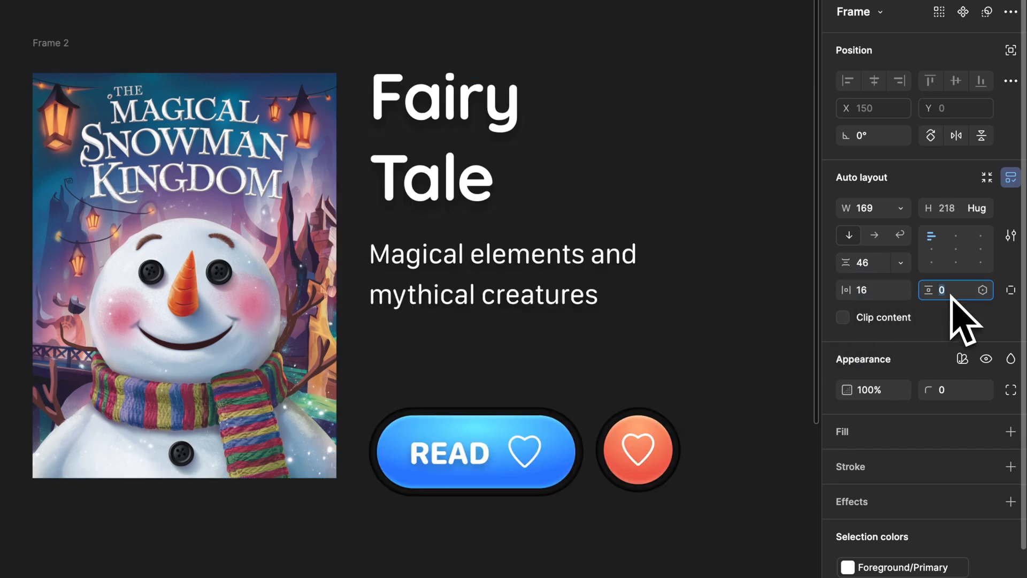
key("Return")
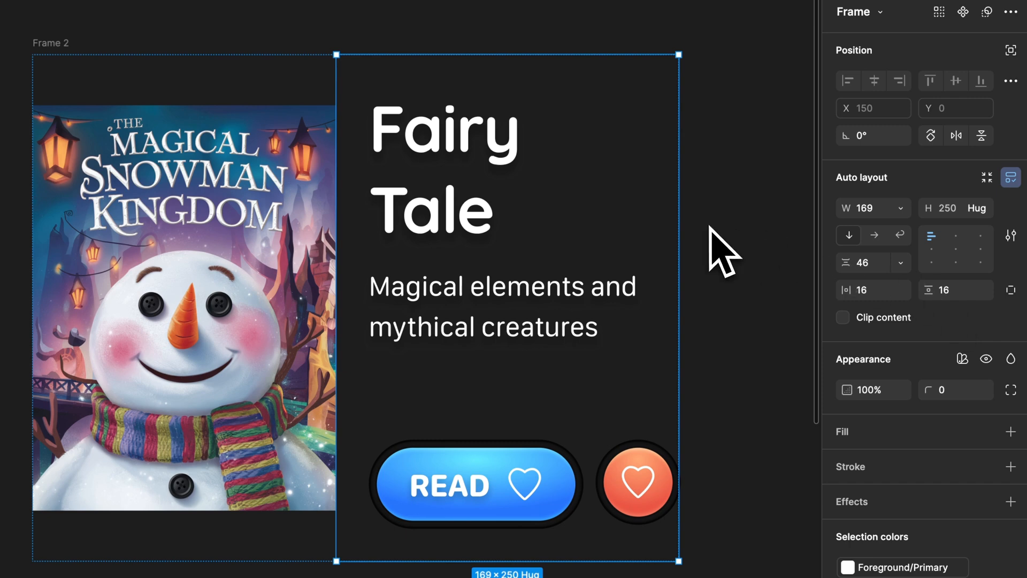
- Set the Content frame's height to 200 like the cover image and its vertical gap to Auto
left_click(271, 236)
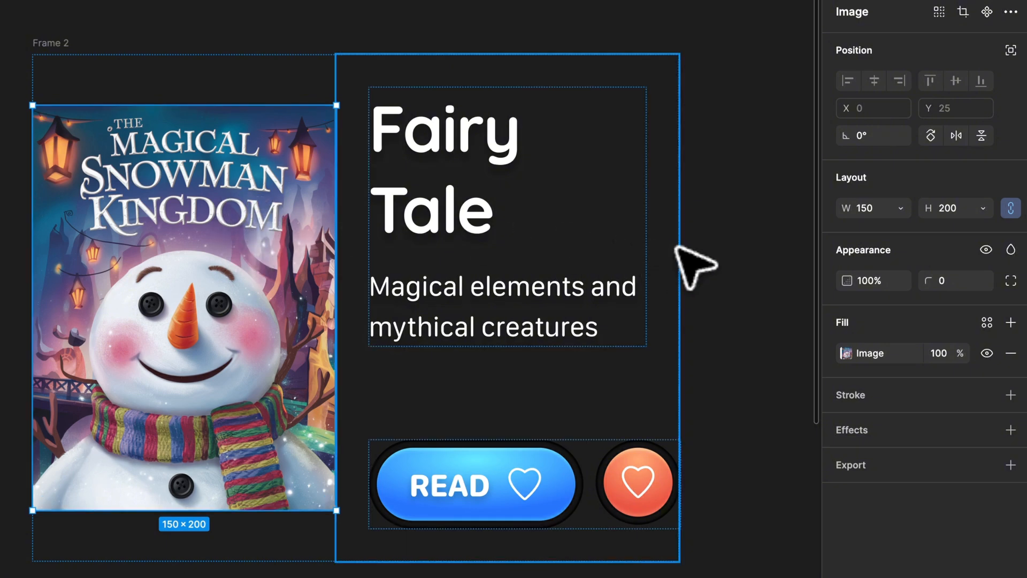
left_click(635, 249)
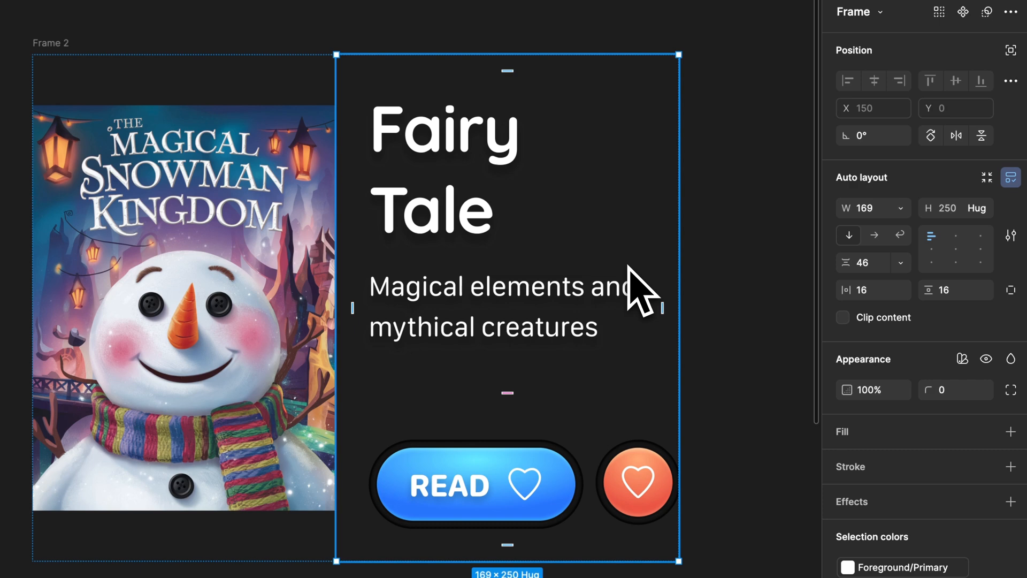
left_click(962, 213)
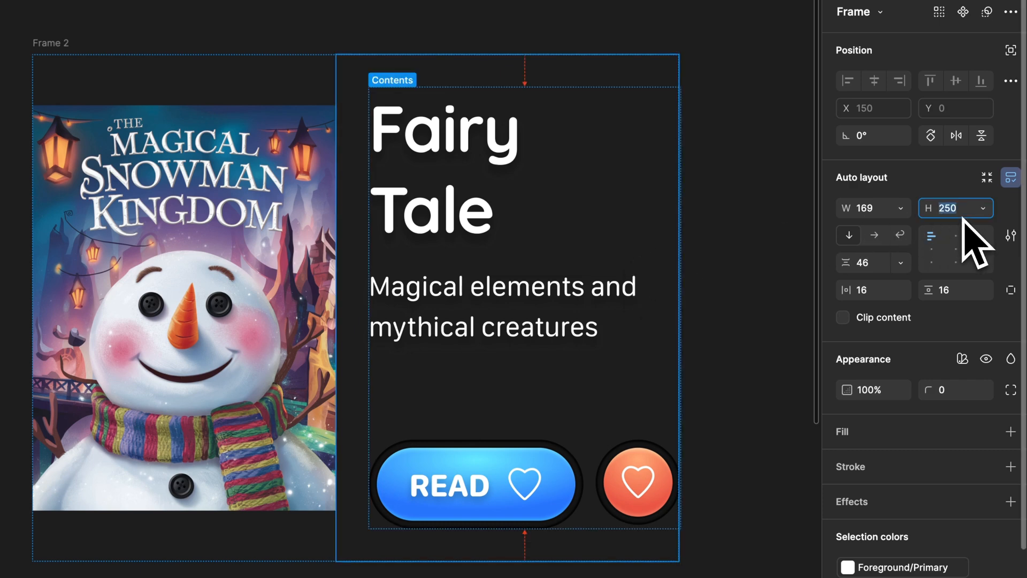
key("Return")
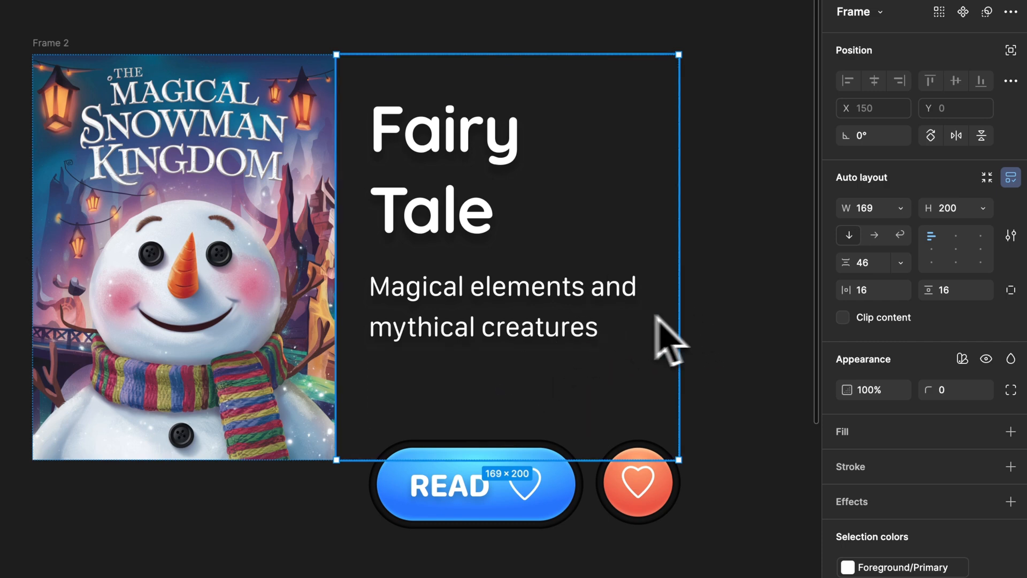
left_click(901, 262)
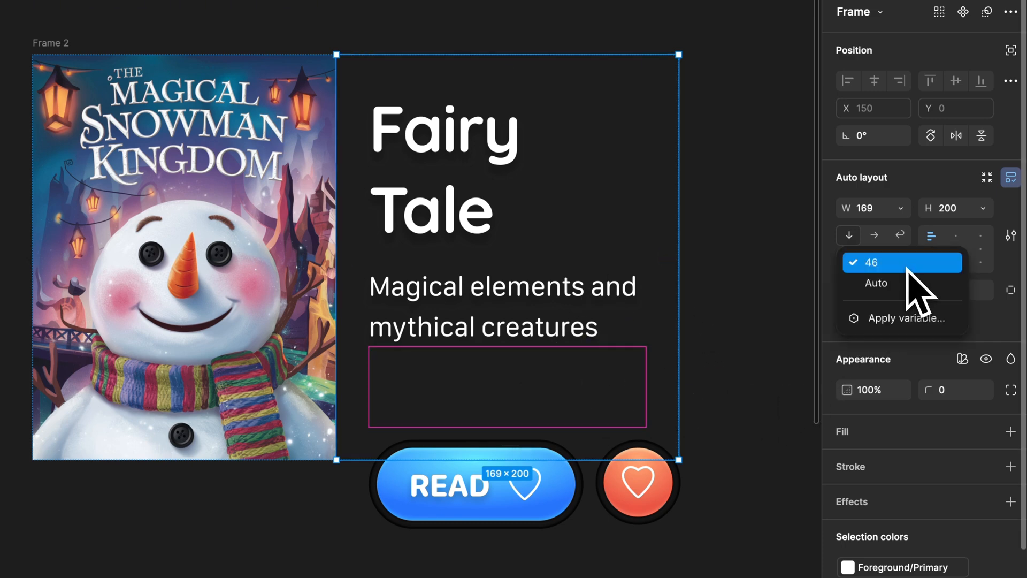
left_click(901, 281)
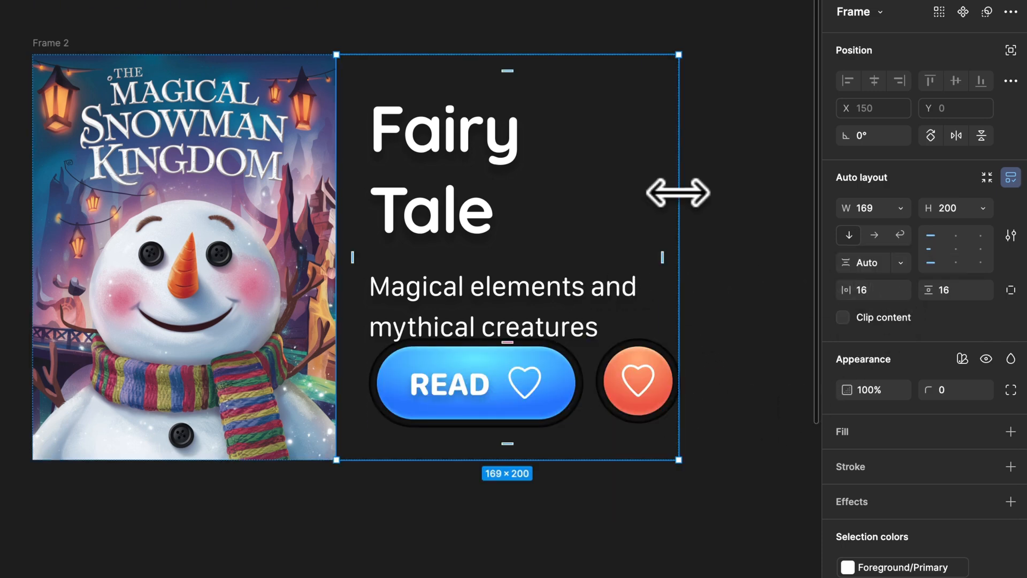
- Widen the Content frame to 180 so the Fairy Tale title fits on one line
left_click_drag(678, 193, 701, 197)
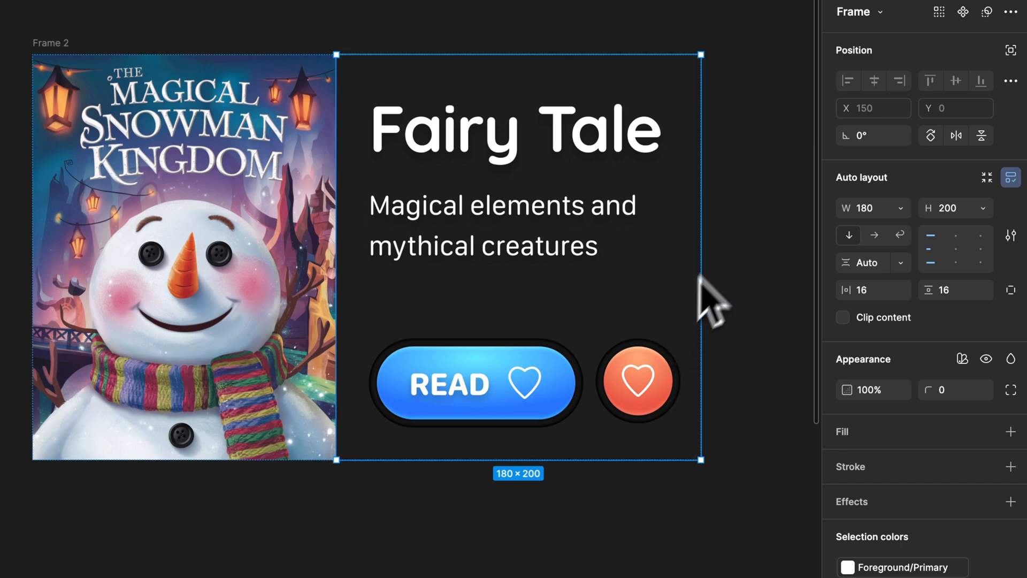
left_click(587, 225)
left_click(741, 241)
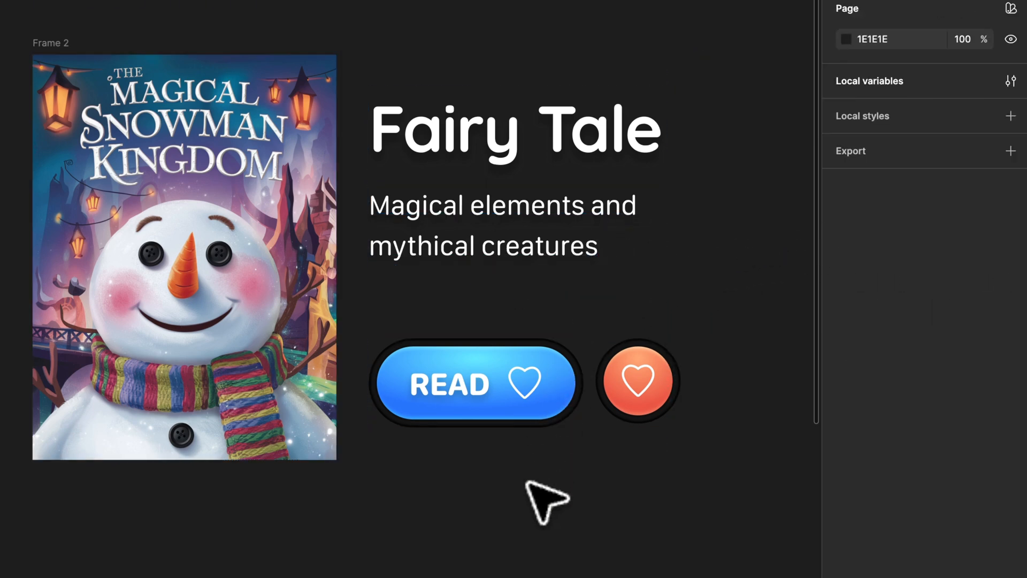
- Add a fill to the outer card frame and make it a linear gradient
left_click(51, 42)
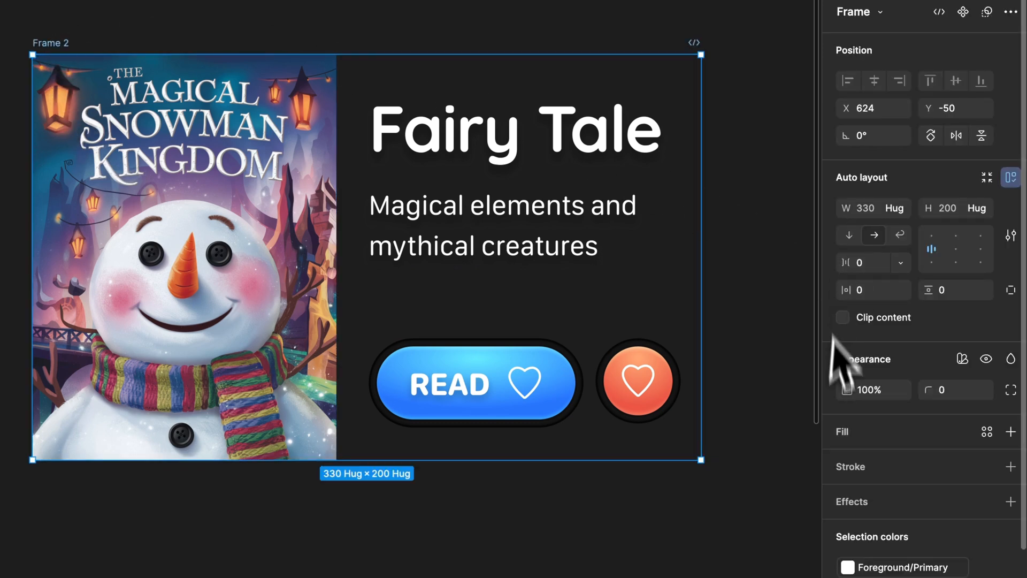
left_click(987, 431)
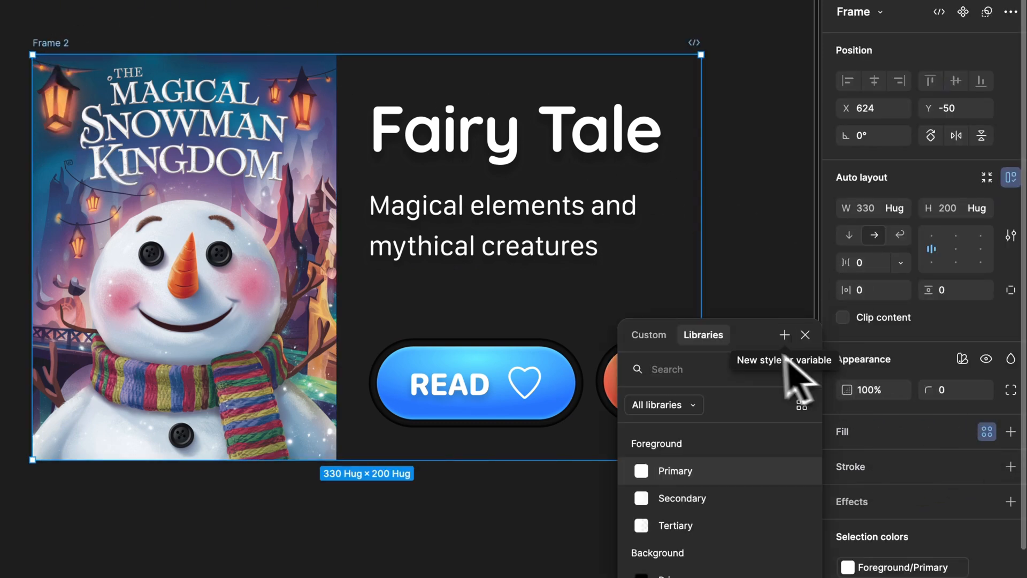
left_click(805, 335)
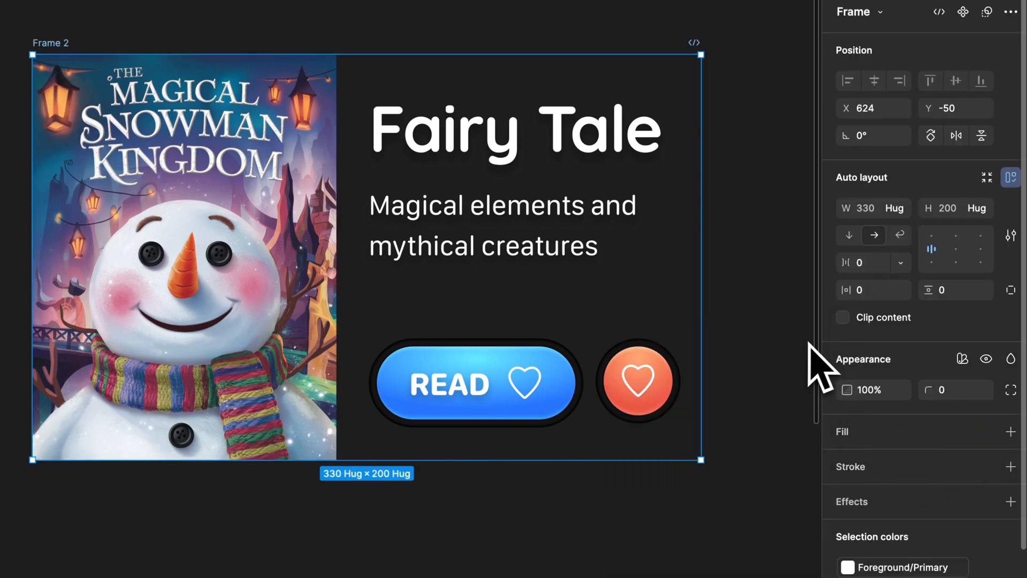
left_click(1011, 431)
left_click(846, 462)
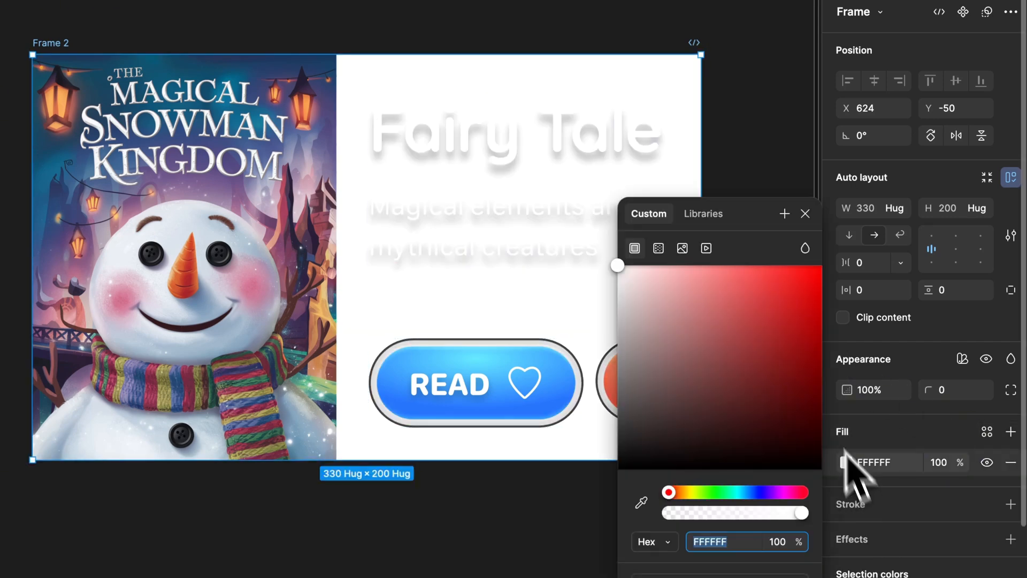
left_click(659, 248)
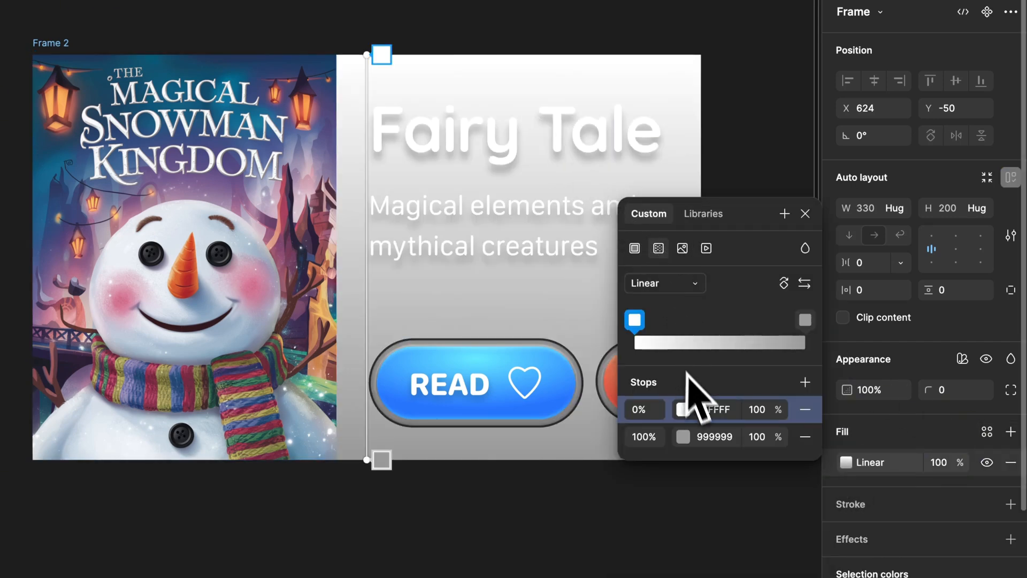
- Assign the library colors Container/Primary to the gradient's 0% stop and Container/Secondary to its 100% stop
left_click(683, 409)
left_click(501, 249)
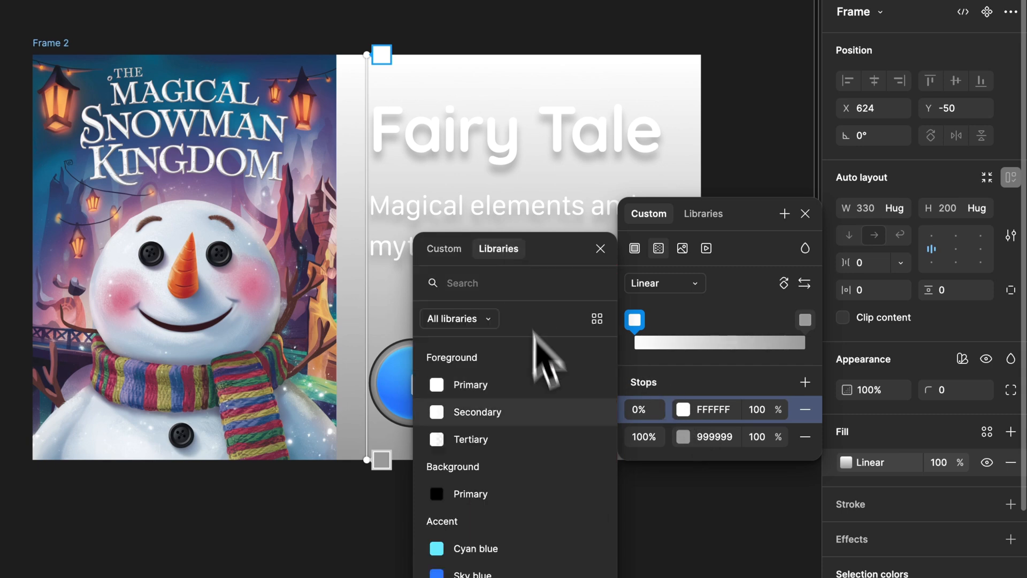
scroll(541, 412, "down", 6)
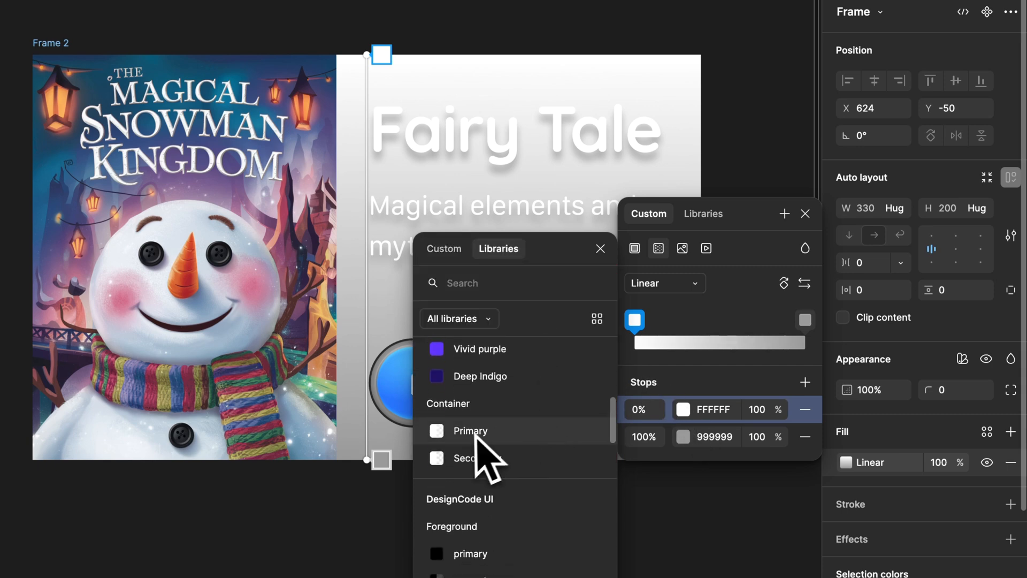
left_click(478, 432)
left_click(685, 440)
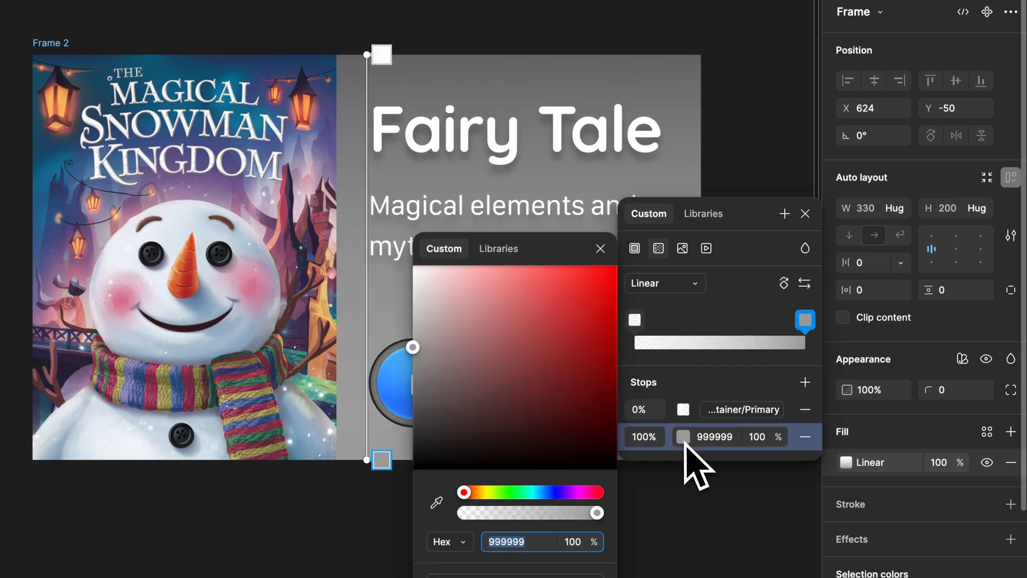
left_click(498, 248)
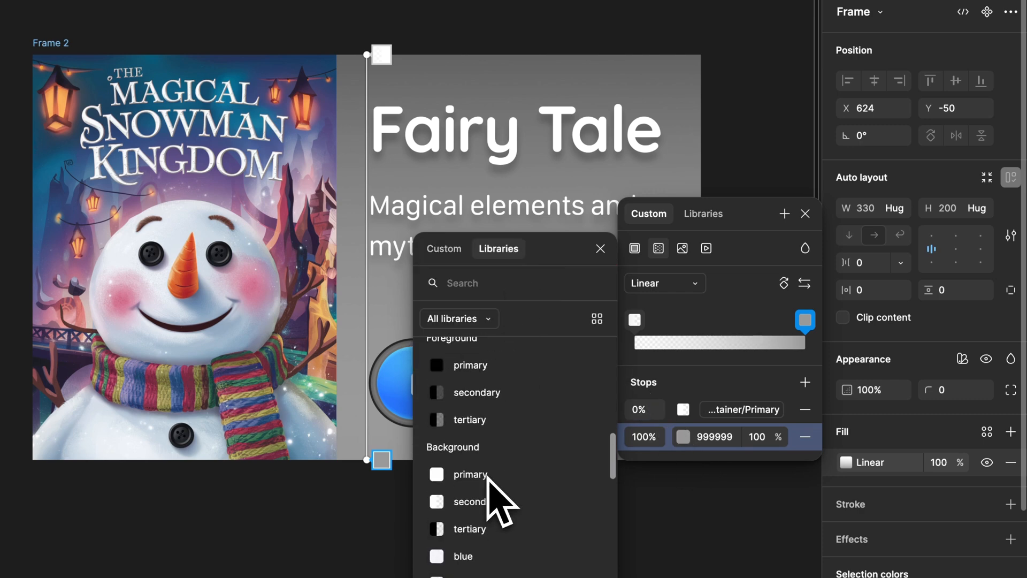
scroll(488, 481, "up", 4)
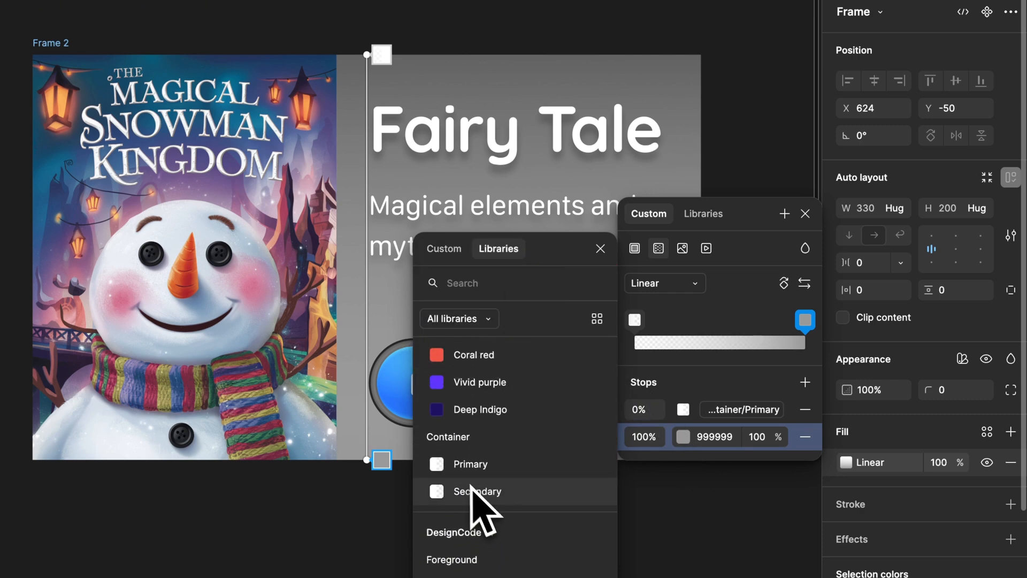
left_click(471, 490)
left_click(805, 214)
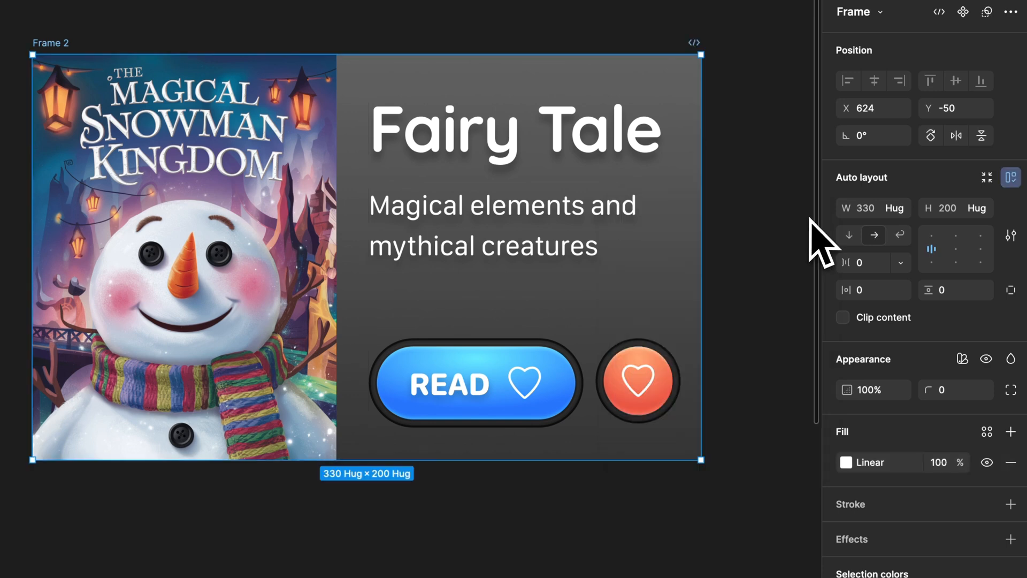
left_click(768, 150)
- Give the outer card frame a corner radius of 10 and turn on content clipping
left_click(62, 52)
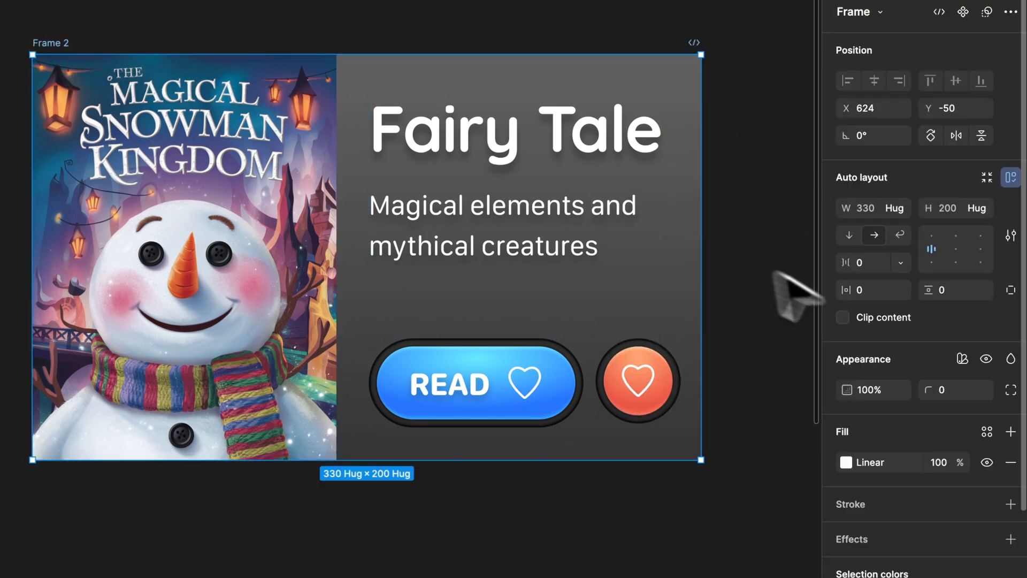
left_click(951, 393)
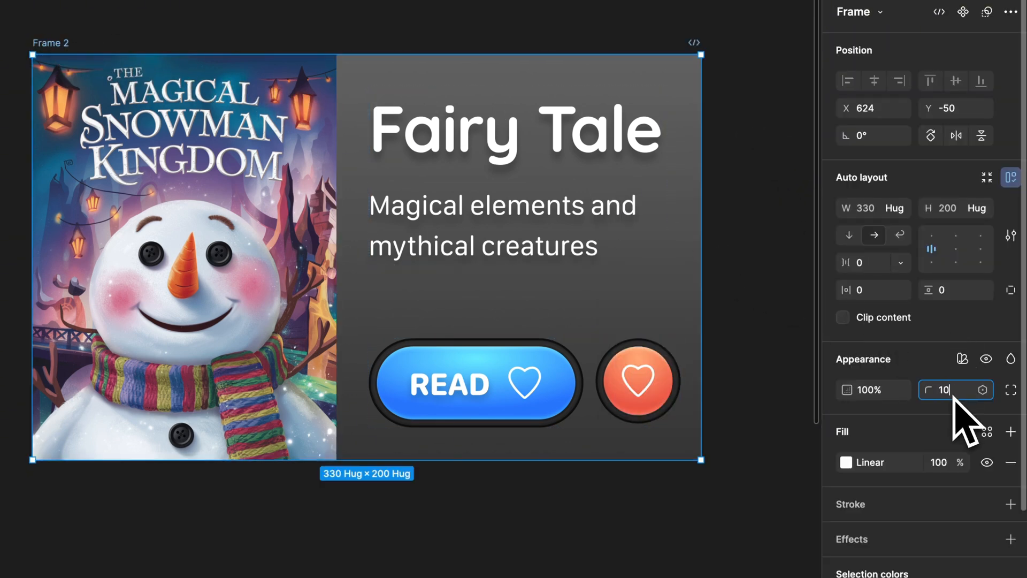
type("10")
key("Return")
left_click(846, 318)
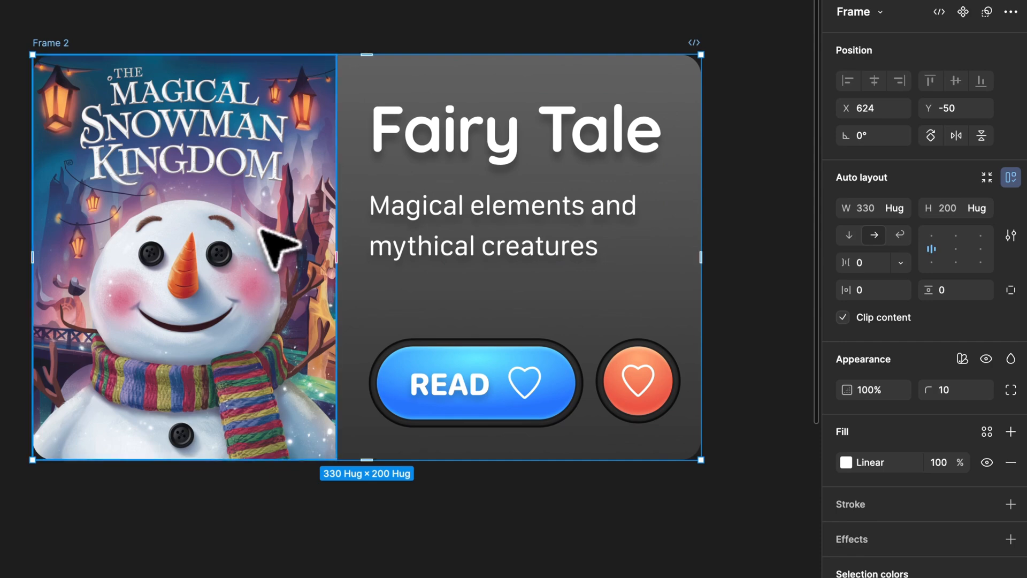
- Set the cover image's corner radius to 10
double_click(275, 236)
key("Escape")
left_click(953, 281)
type("10")
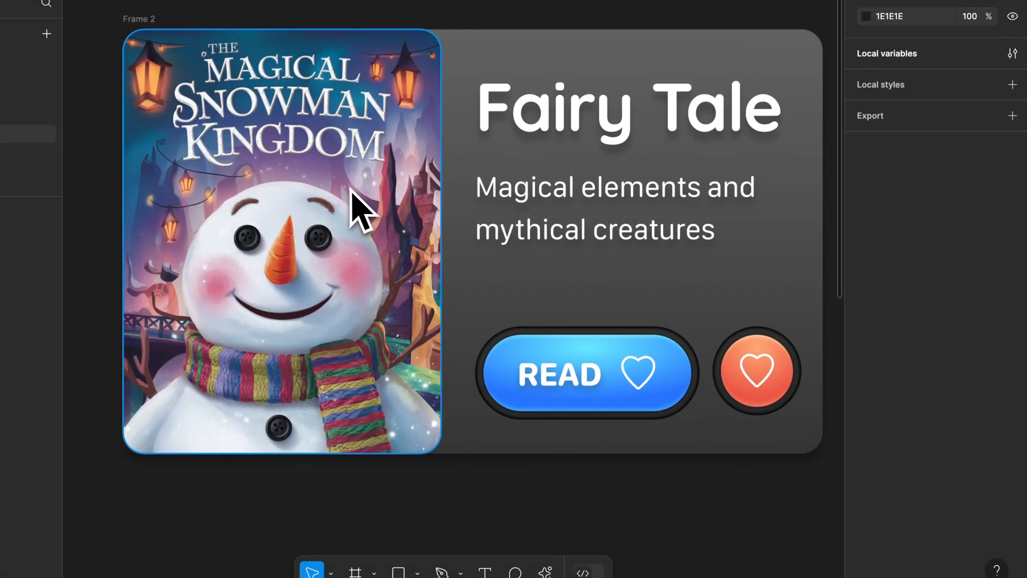
- Add a drop shadow to the cover image with an X offset of 4, a Y offset of 0 and a blur of 10
left_click(352, 190)
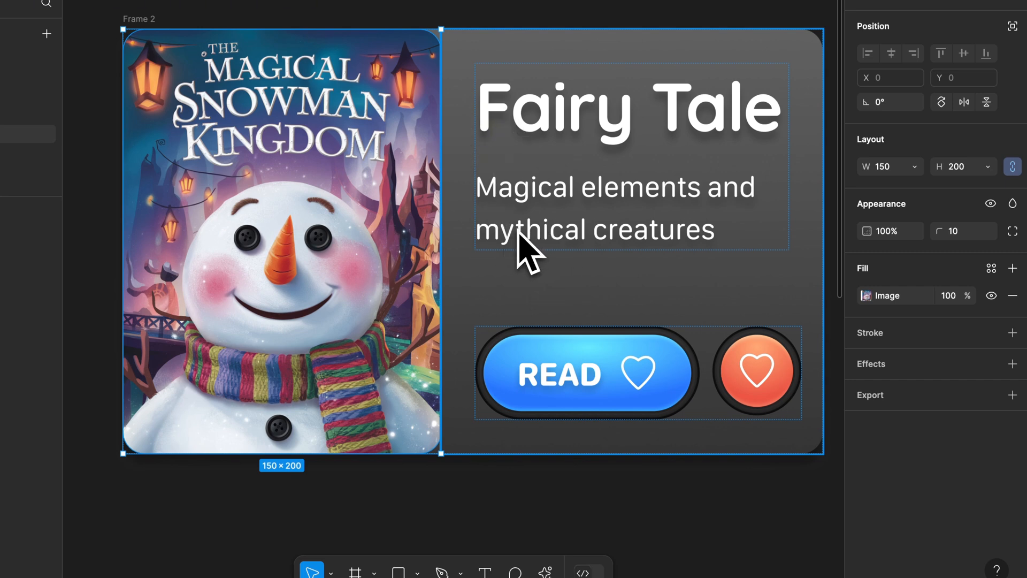
left_click(1013, 363)
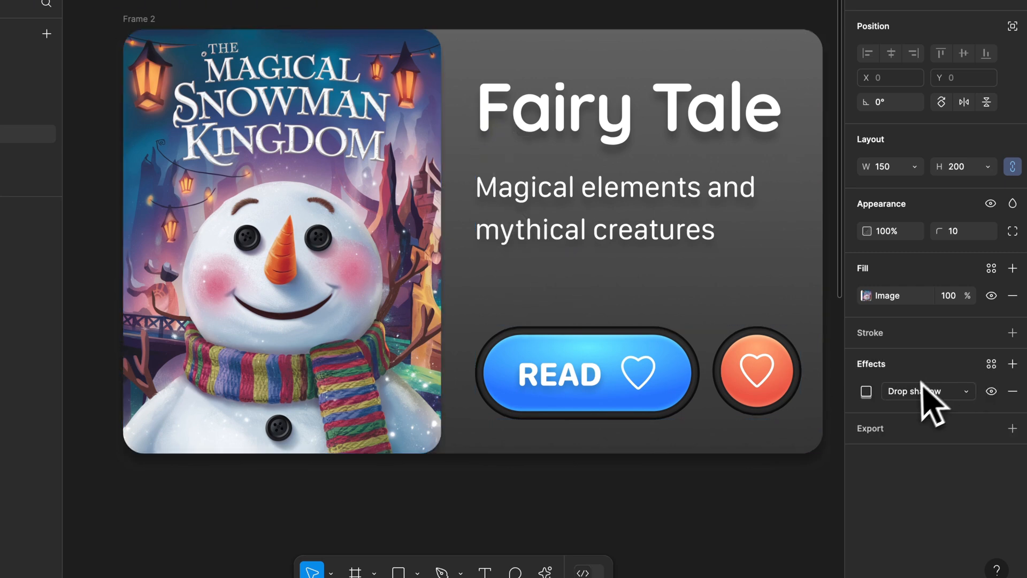
left_click(898, 394)
left_click(769, 433)
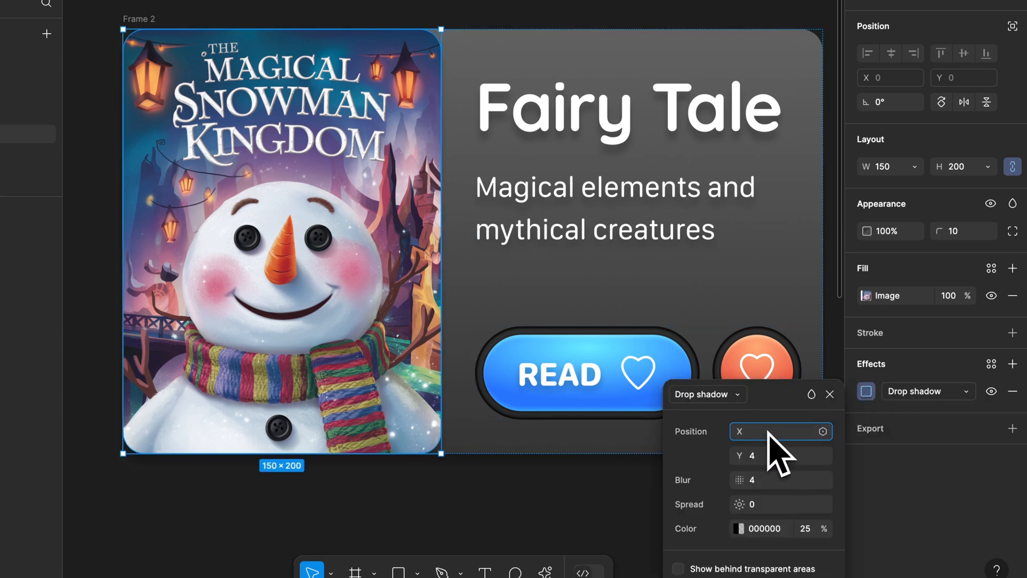
type("1")
key("Up")
key("Up")
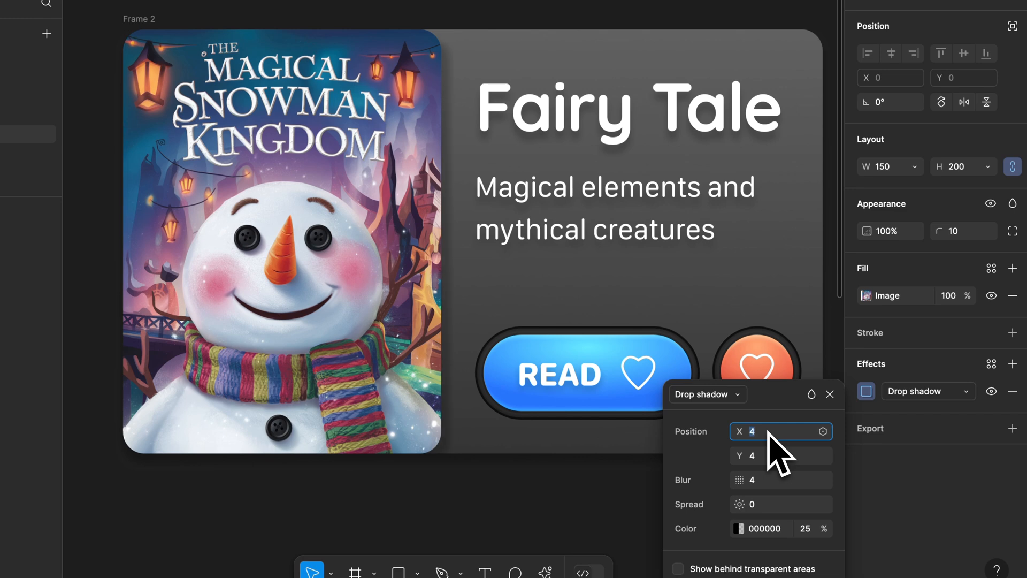
left_click(777, 460)
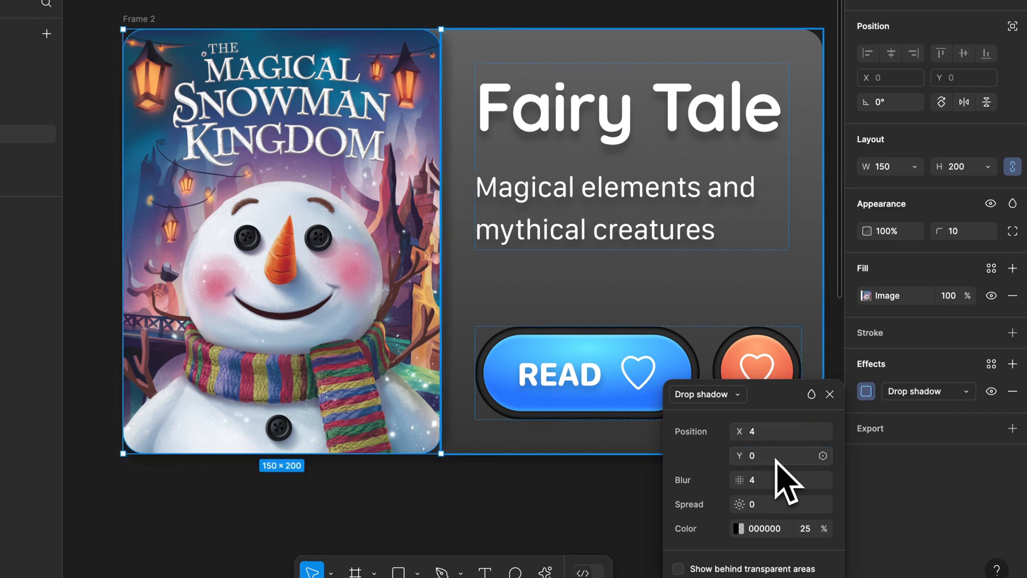
left_click(770, 481)
key("Up")
key("Up")
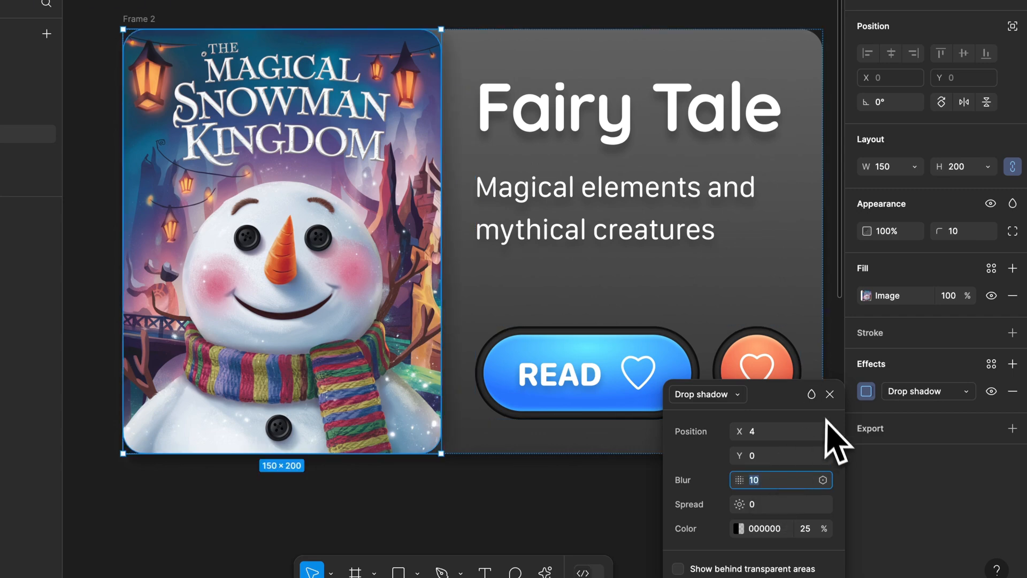
left_click(830, 394)
- Hide the icon in the blue Read button instance
double_click(606, 362)
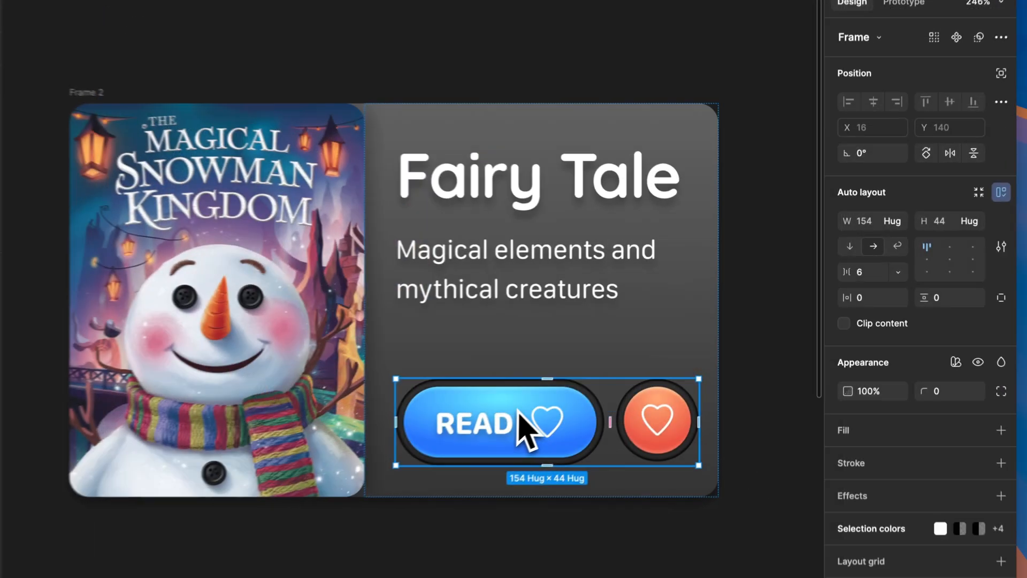
double_click(578, 360)
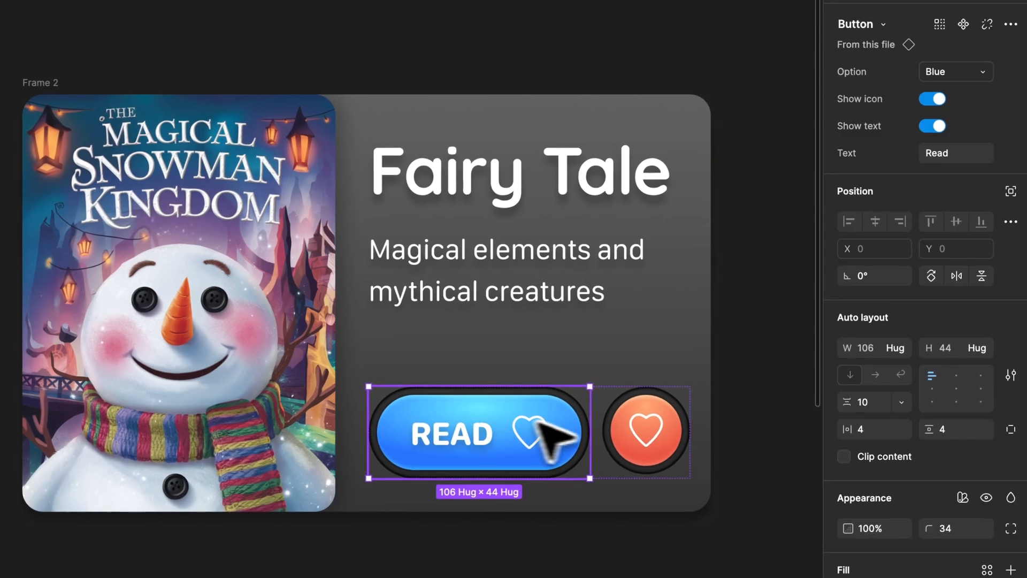
left_click(934, 99)
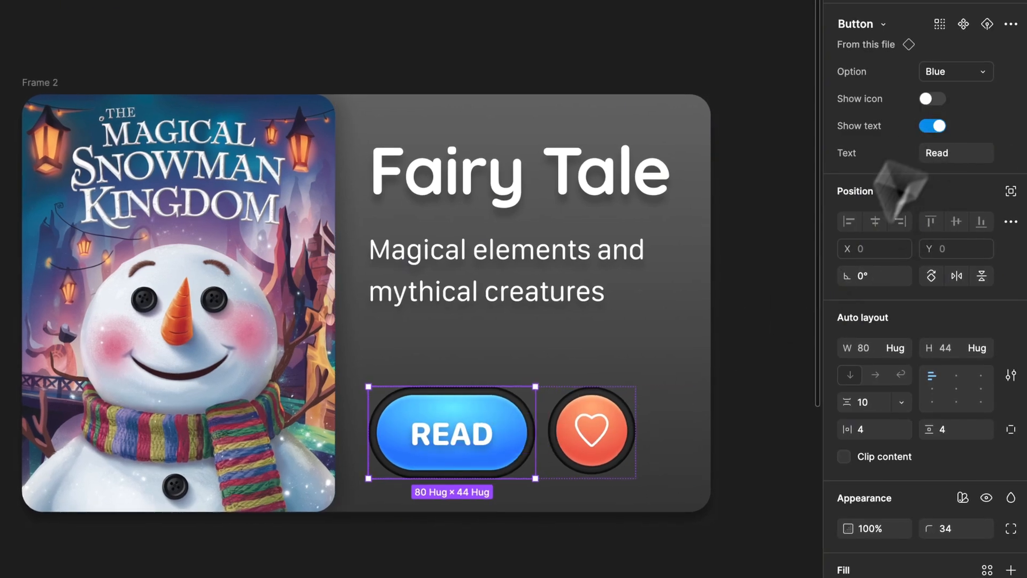
- Set the spacing of the buttons row to Auto and its width to Fill container
left_click(747, 442)
left_click(568, 423)
double_click(575, 423)
left_click(542, 430)
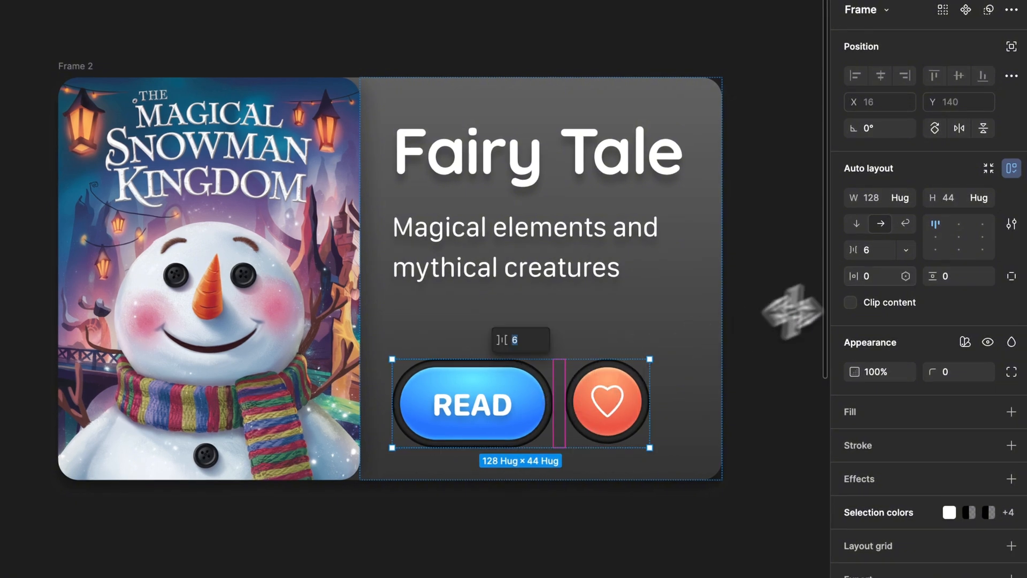
left_click(907, 250)
left_click(907, 269)
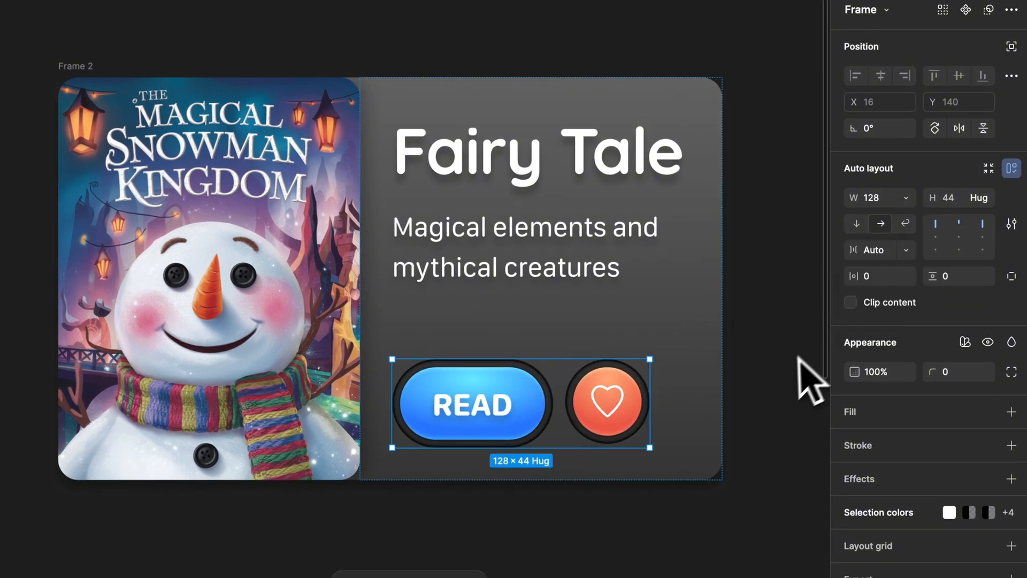
left_click(907, 197)
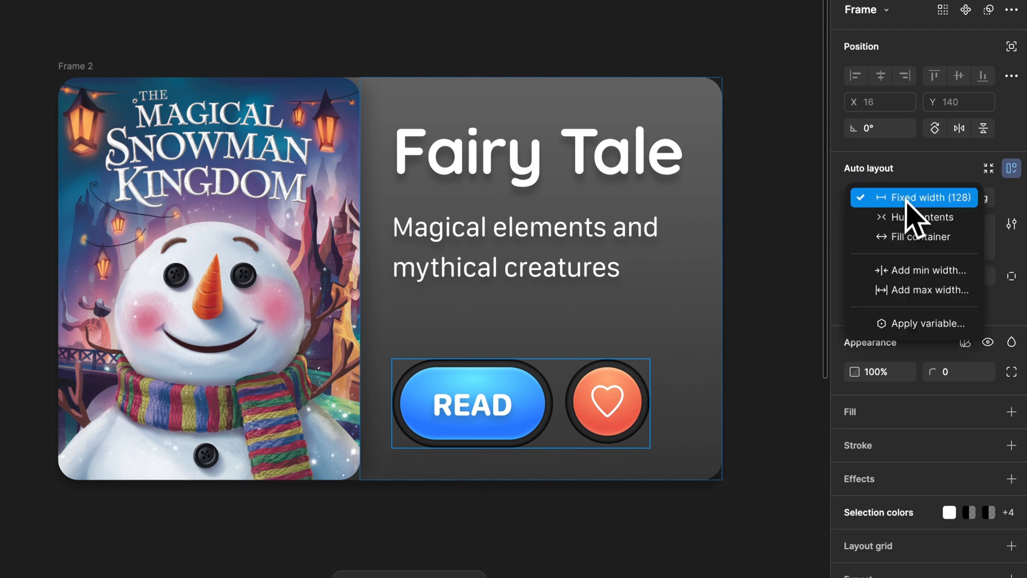
left_click(911, 234)
left_click(768, 368)
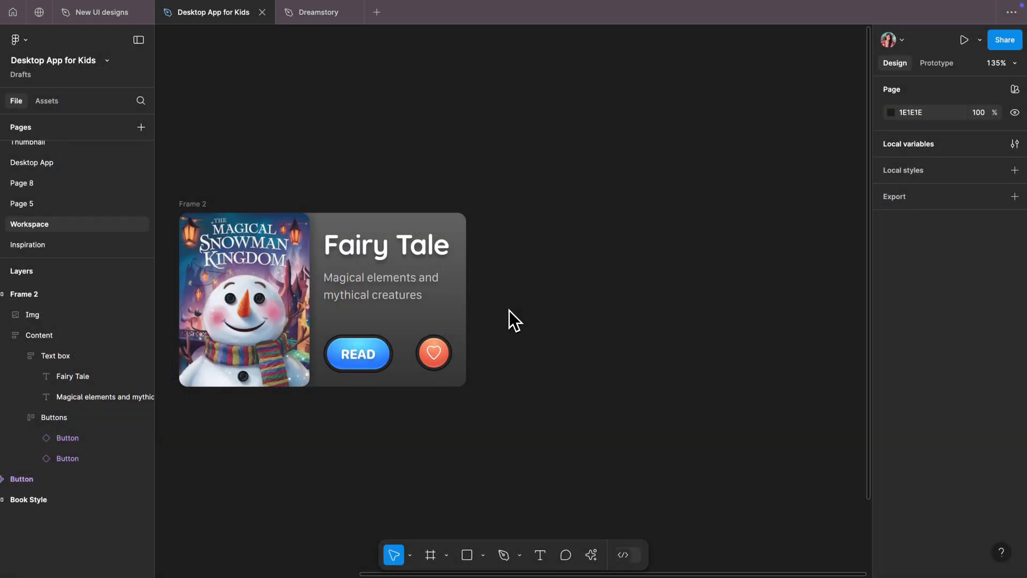
- Duplicate the book card and make the copy's cover image ignore auto layout
left_click(200, 209)
key("ctrl+d")
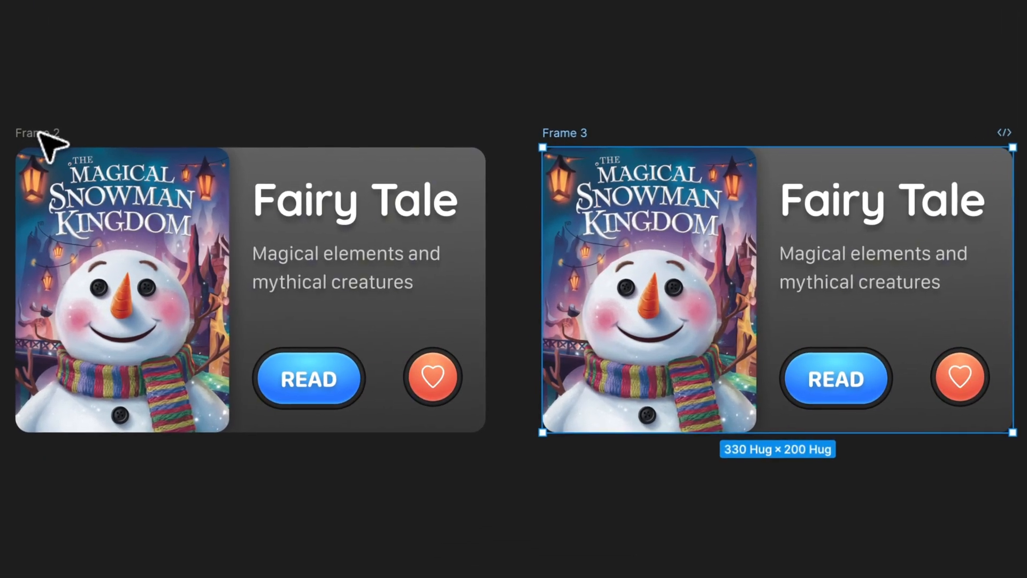
left_click(678, 310)
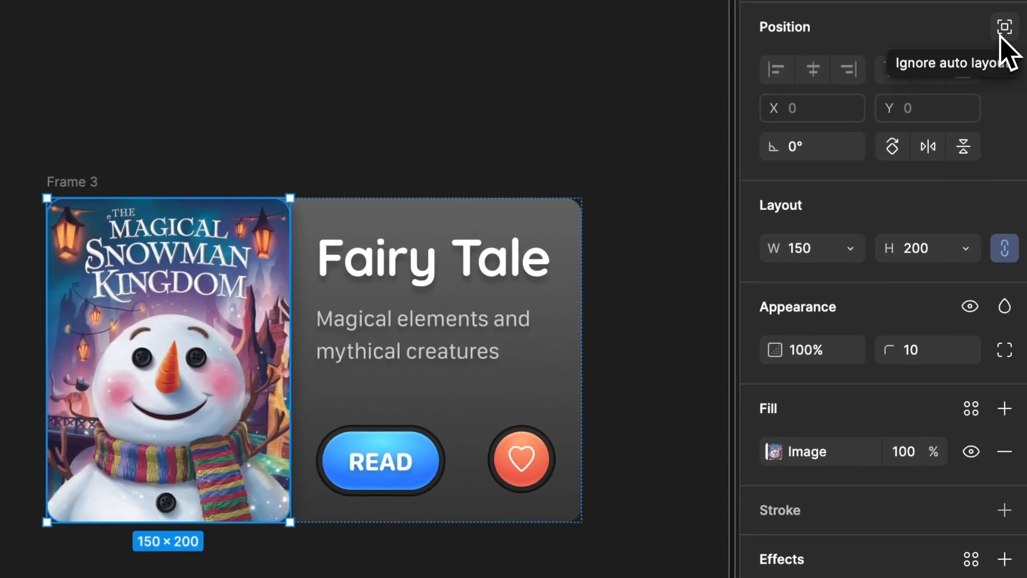
left_click(1003, 32)
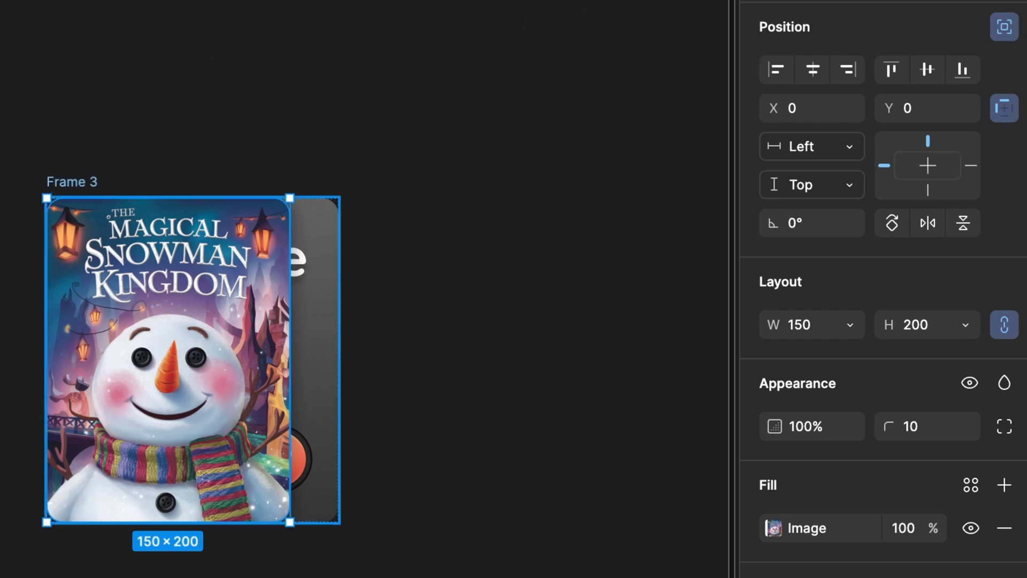
- Set the copied card frame's width to 330 and align its content to the right, vertically centered
key("shift+a")
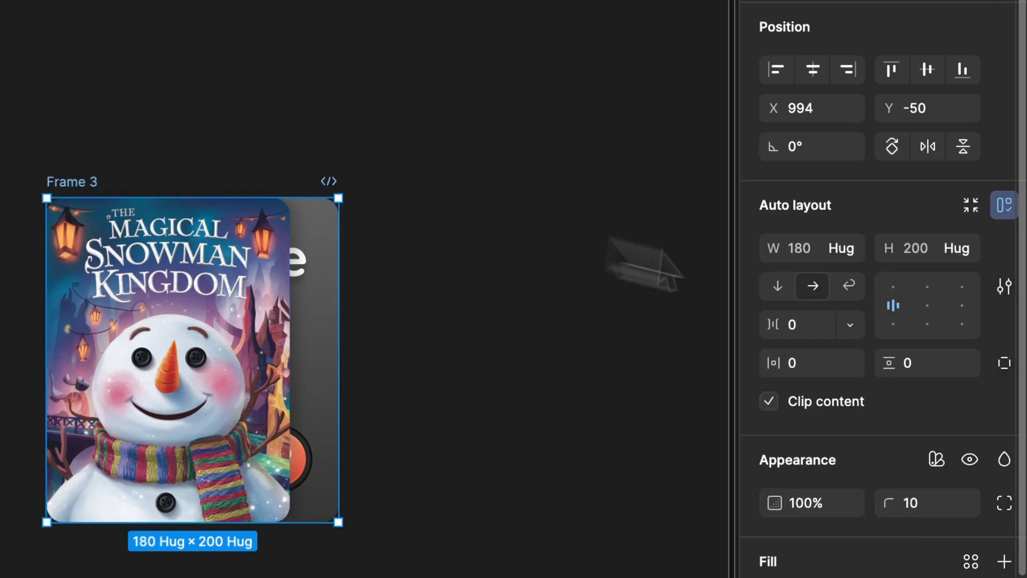
left_click(811, 247)
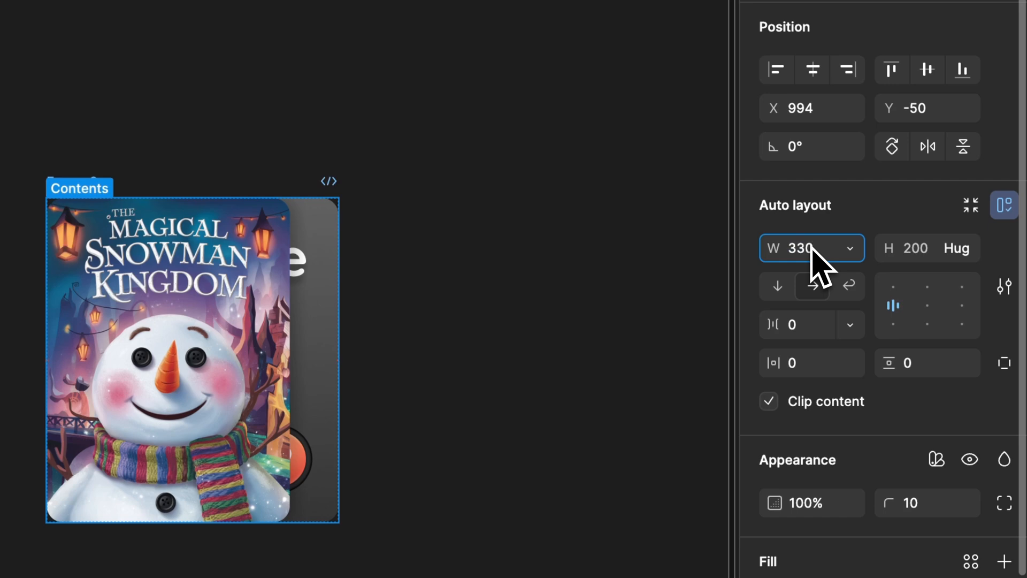
key("Return")
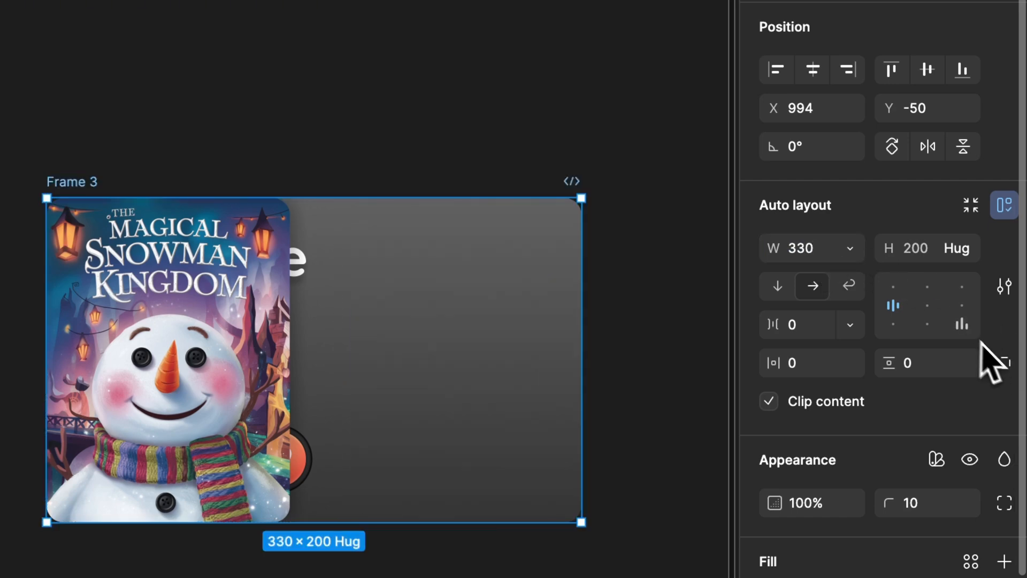
left_click(962, 306)
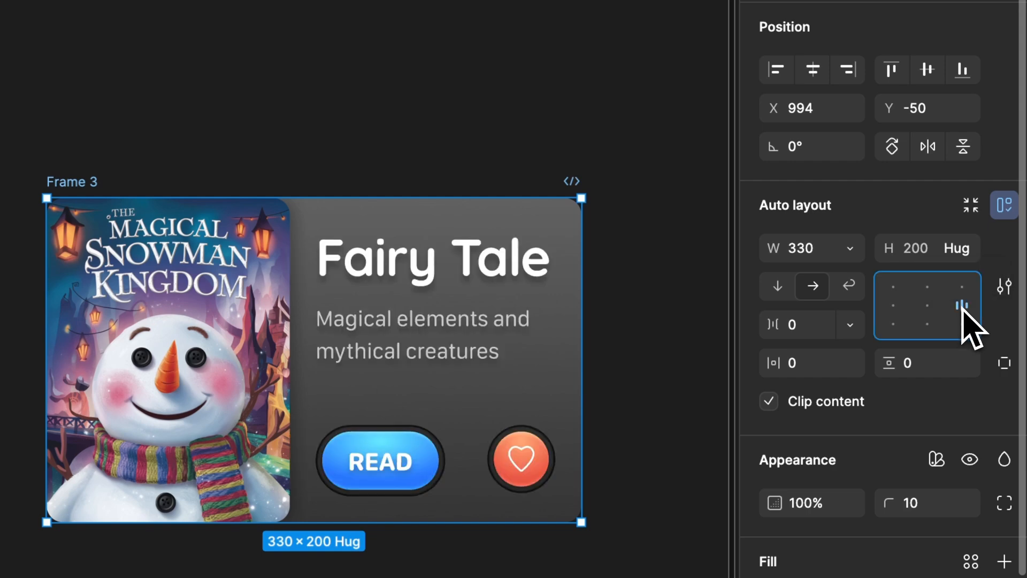
- Move the copied card's cover image up to Y -10 and turn off content clipping on its outer frame
left_click(177, 273)
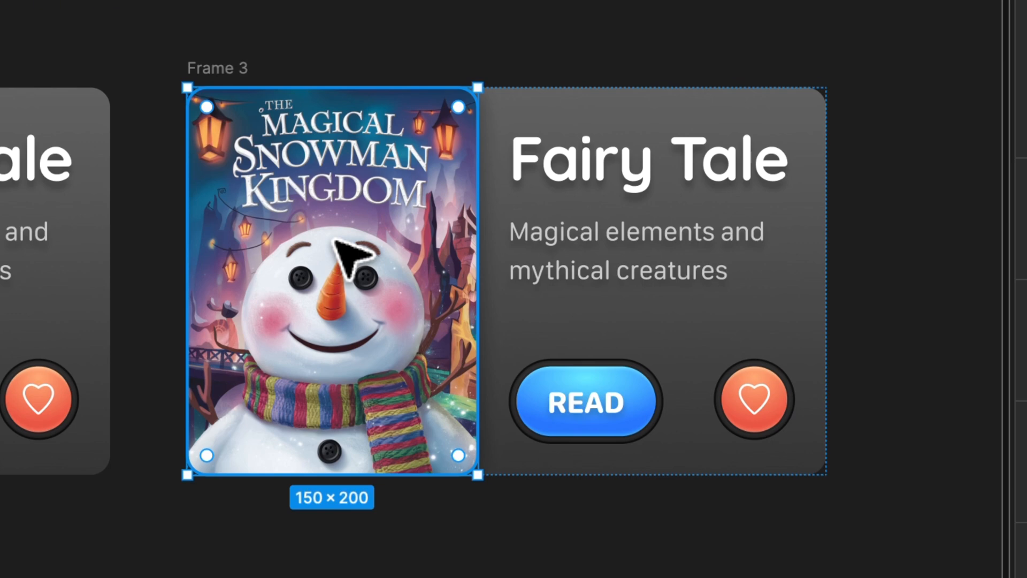
key("shift+Up")
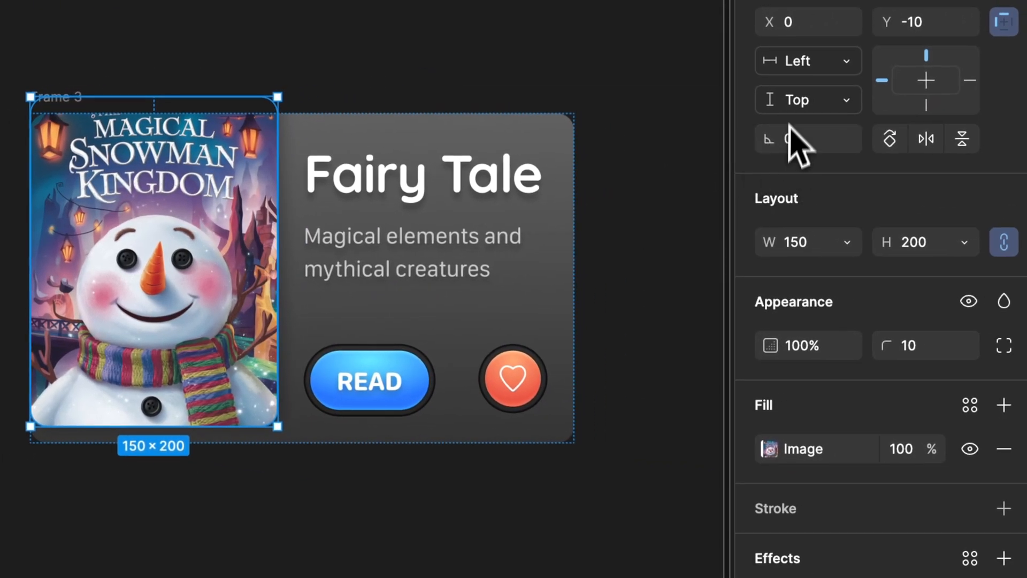
left_click(257, 44)
left_click(49, 97)
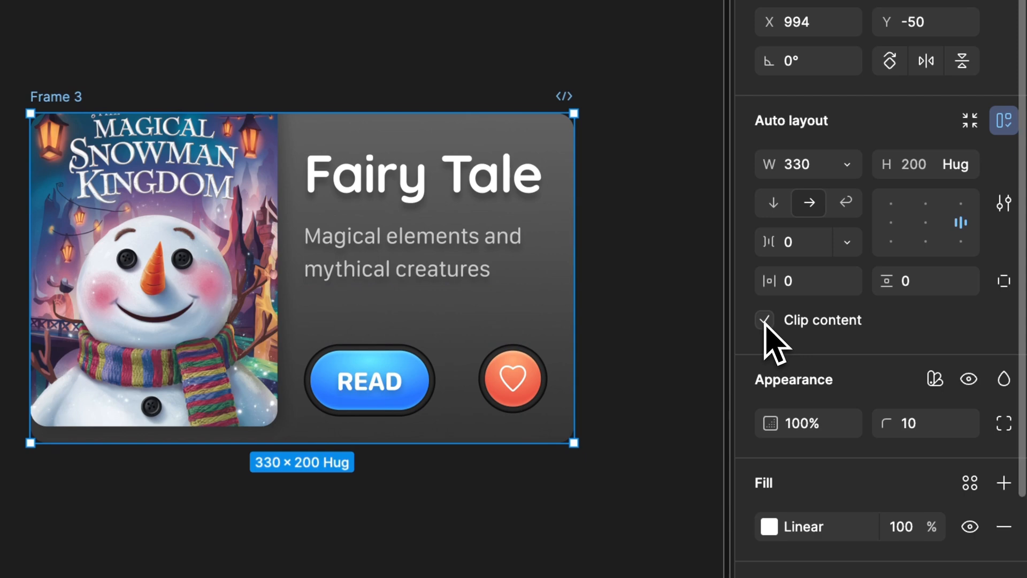
left_click(765, 320)
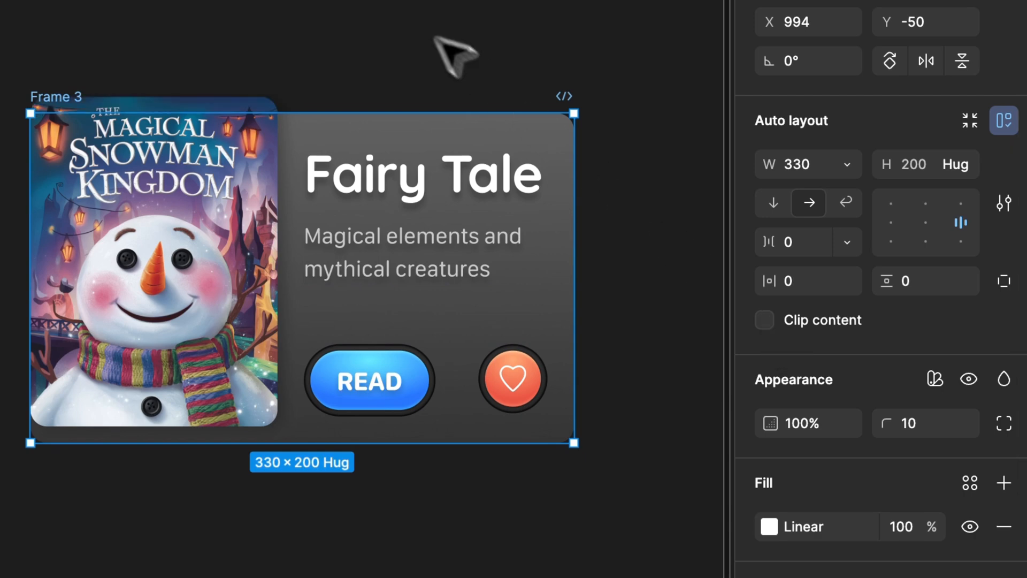
left_click(387, 3)
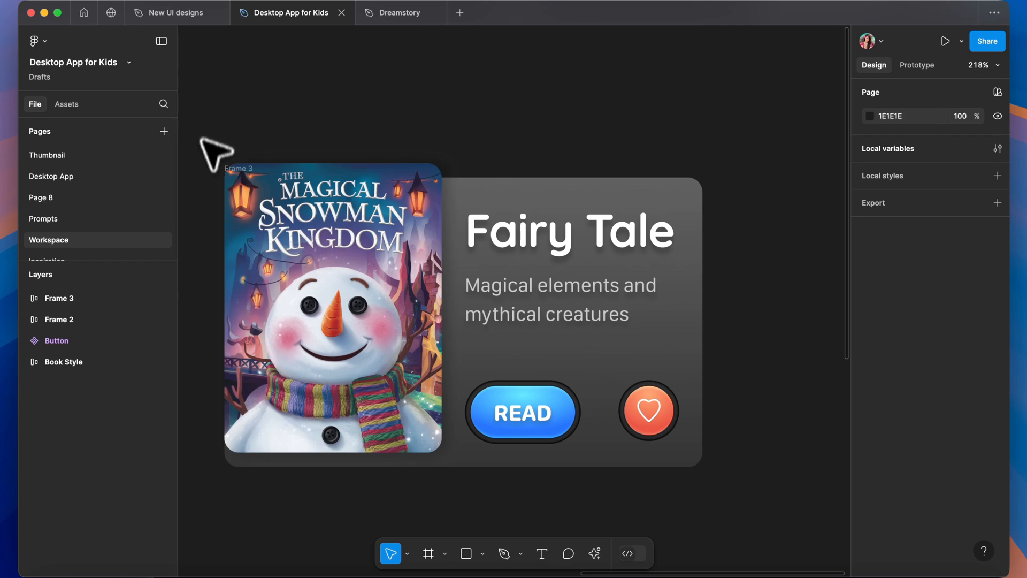
- Duplicate the card with the raised cover and delete the text and buttons content from the new copy
left_click(232, 177)
left_click(75, 298)
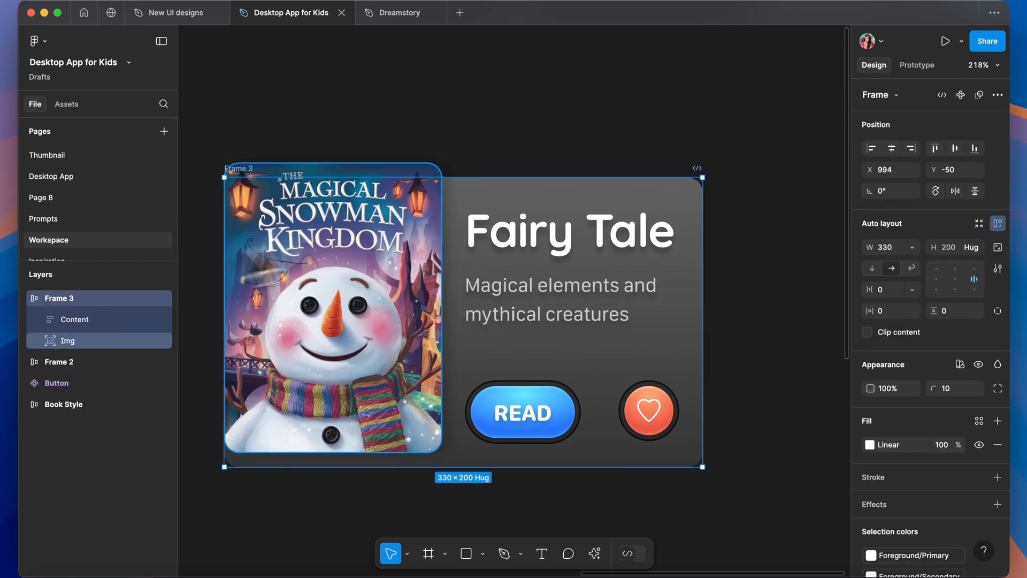
key("super+d")
key("shift+2")
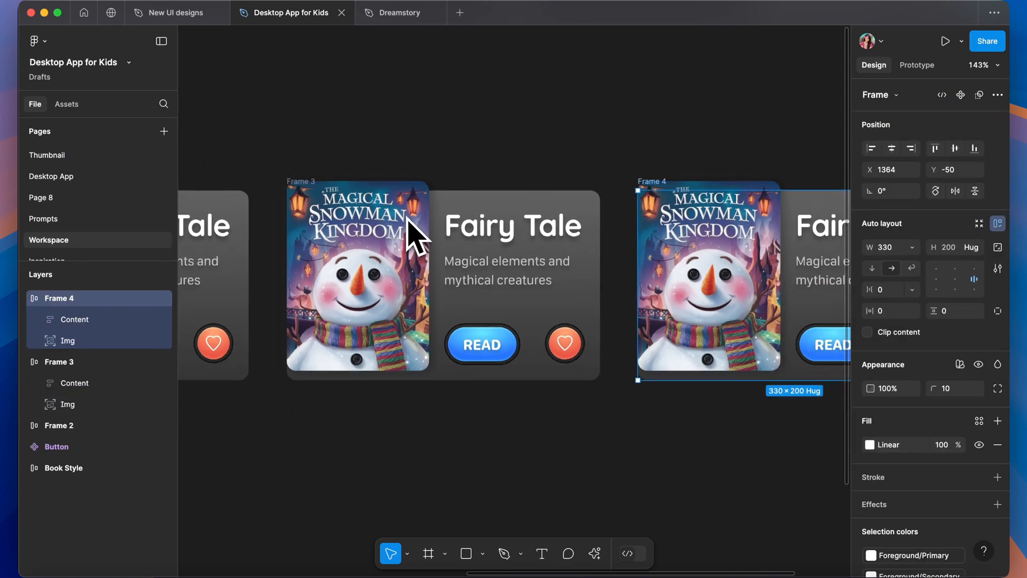
scroll(407, 220, "up", 4)
scroll(407, 219, "right", 2)
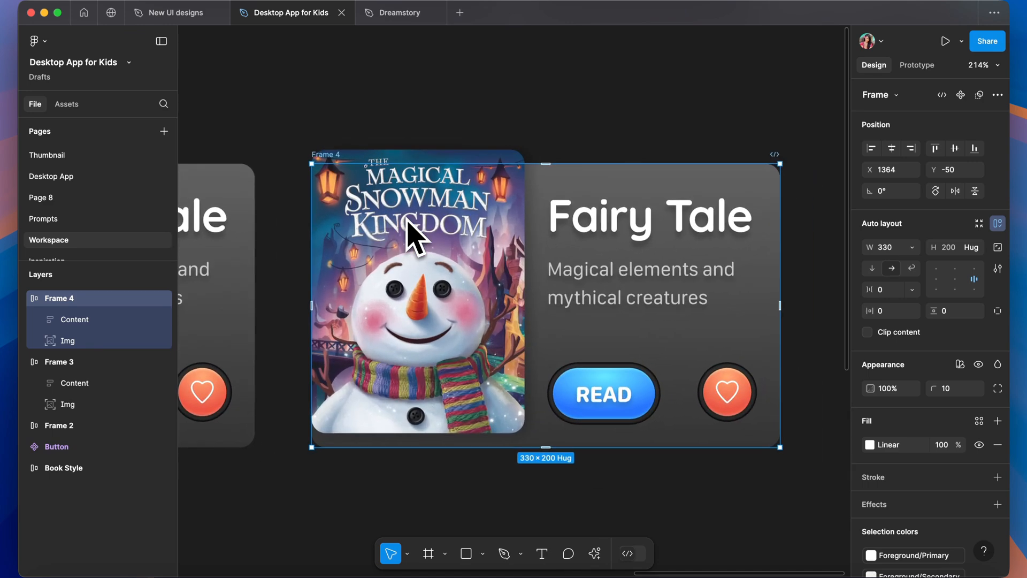
scroll(415, 235, "up", 5)
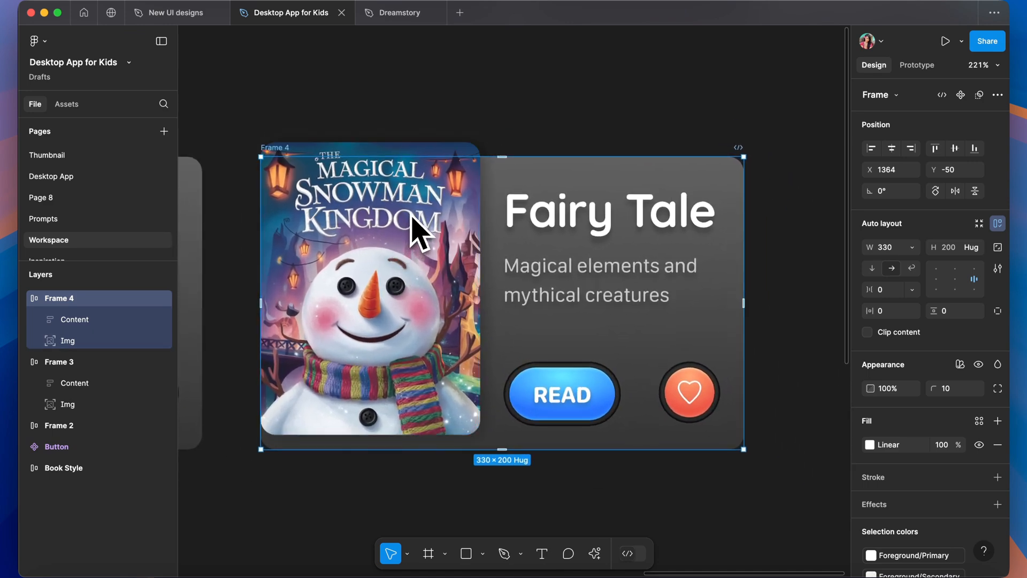
scroll(416, 231, "down", 2)
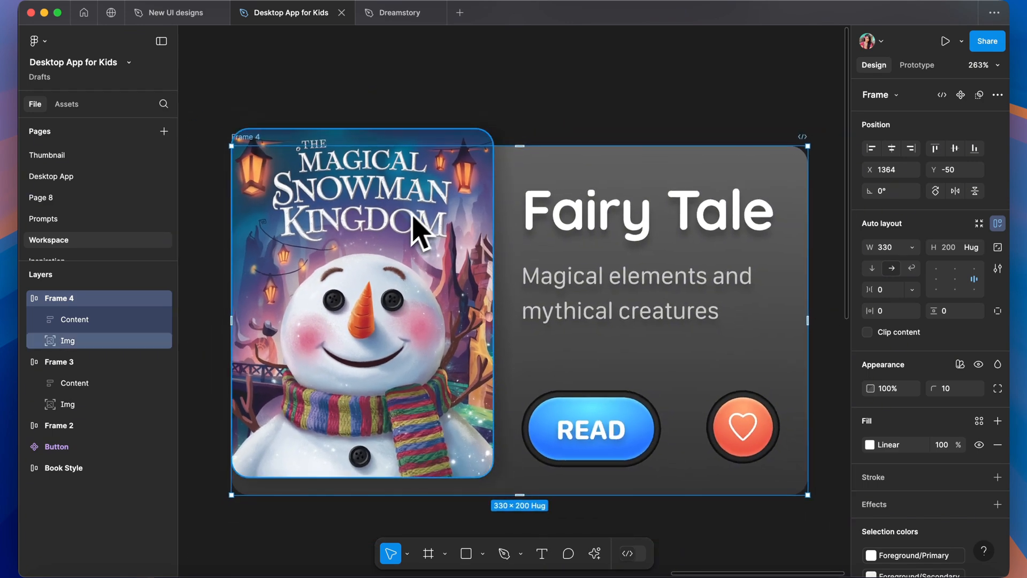
left_click(626, 240)
key("Delete")
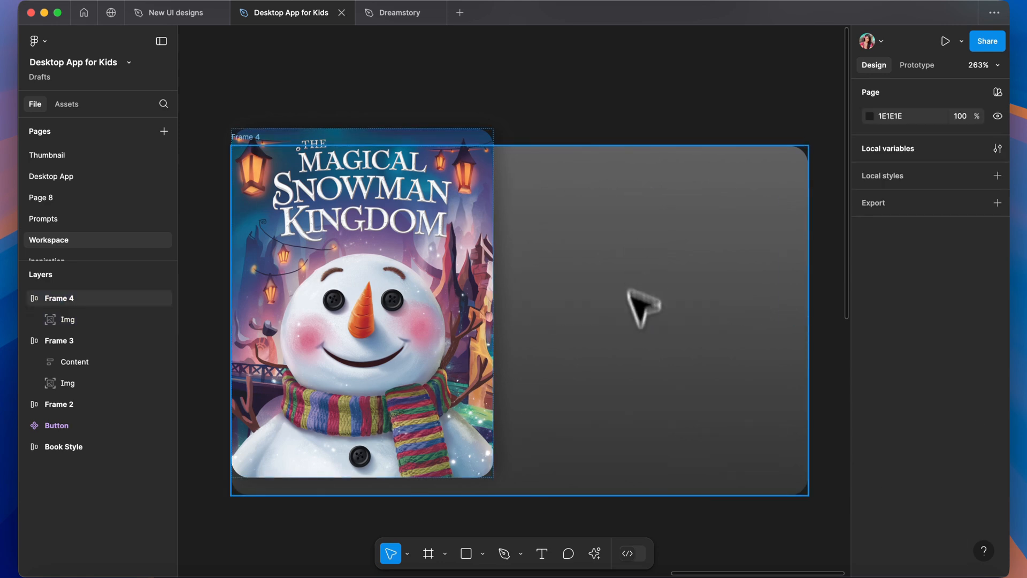
- Set the width of the newest card frame to 150
left_click(647, 356)
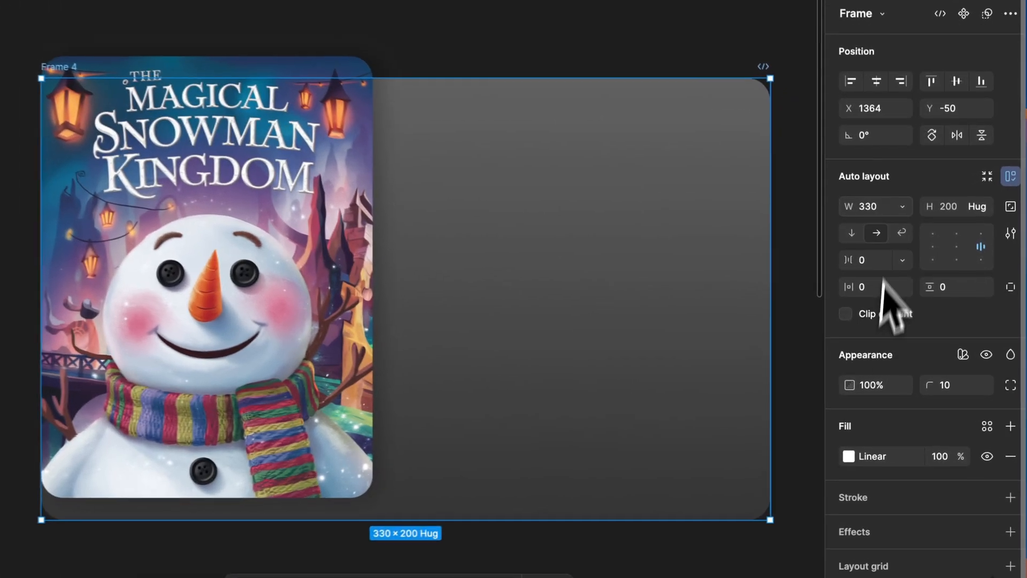
left_click(891, 252)
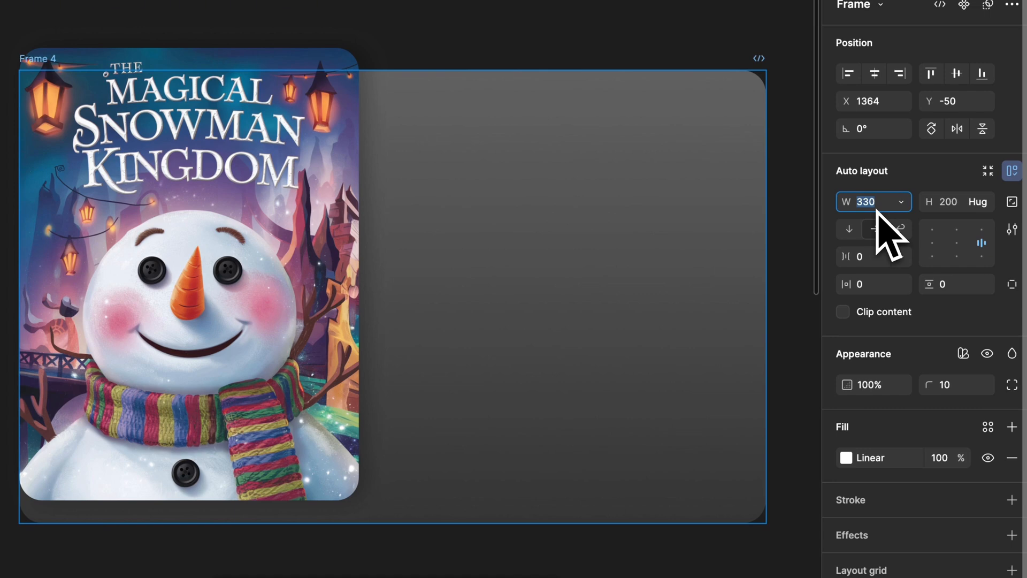
type("150")
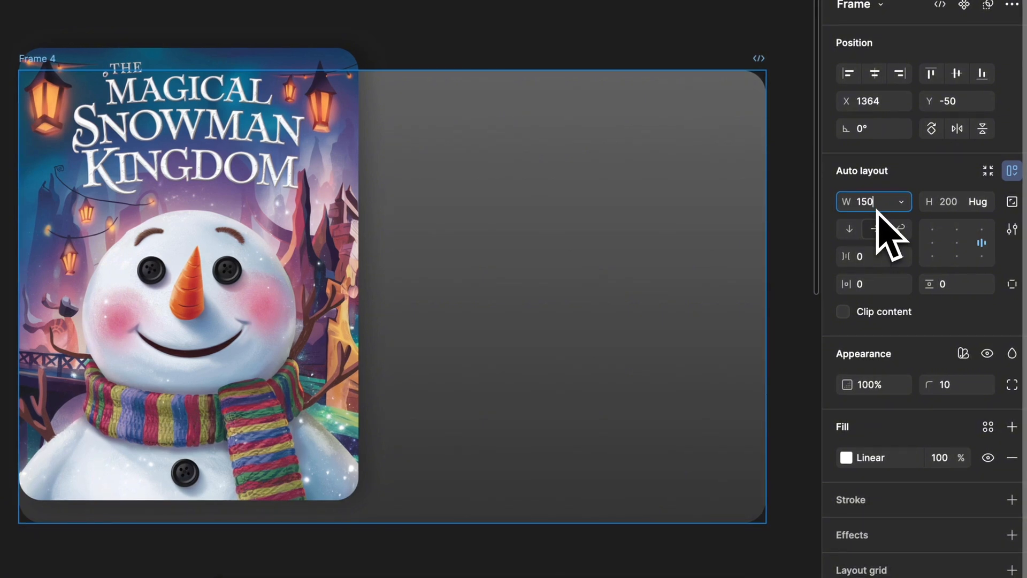
key("Return")
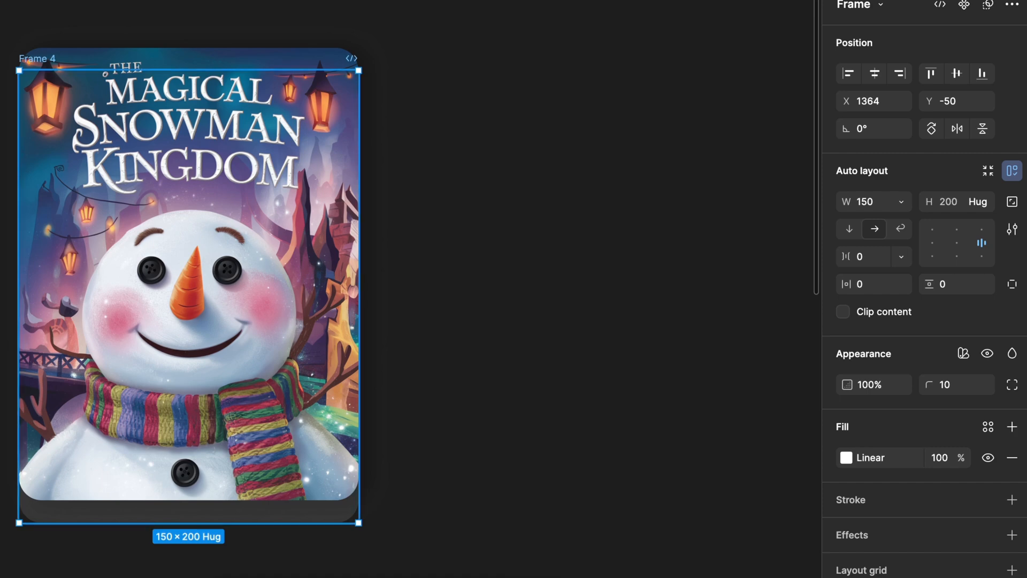
- Shift the cover image of the cover-only card to X -10 so that it overhangs its frame sideways
left_click(189, 272)
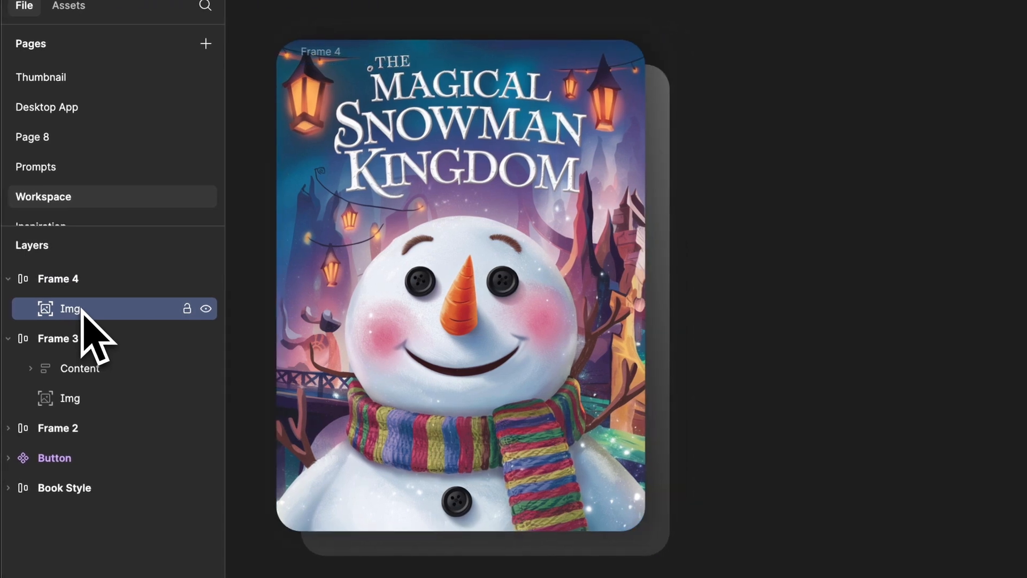
left_click(81, 310)
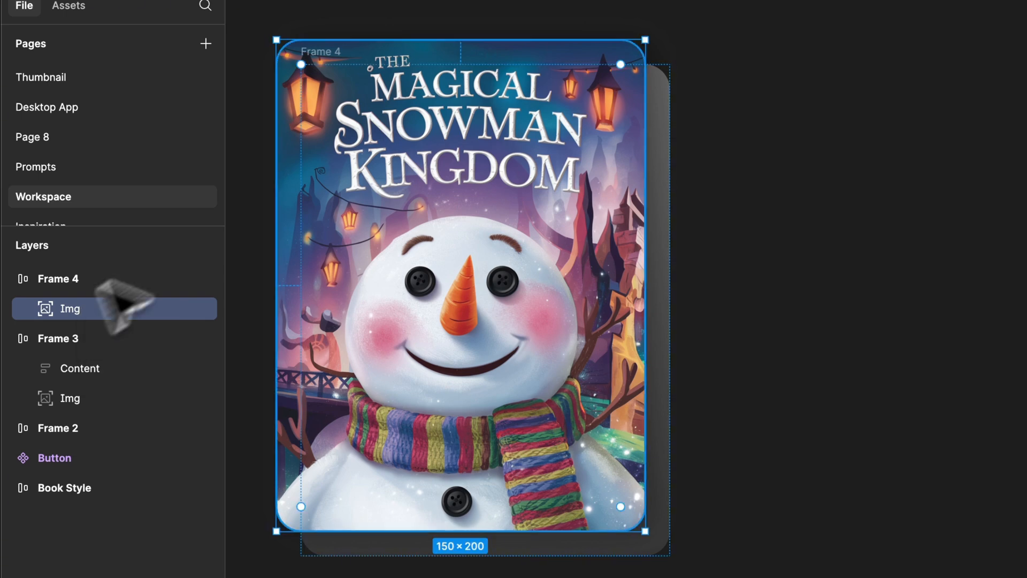
left_click(813, 164)
scroll(813, 164, "left", 5)
scroll(816, 165, "down", 2)
scroll(816, 164, "right", 2)
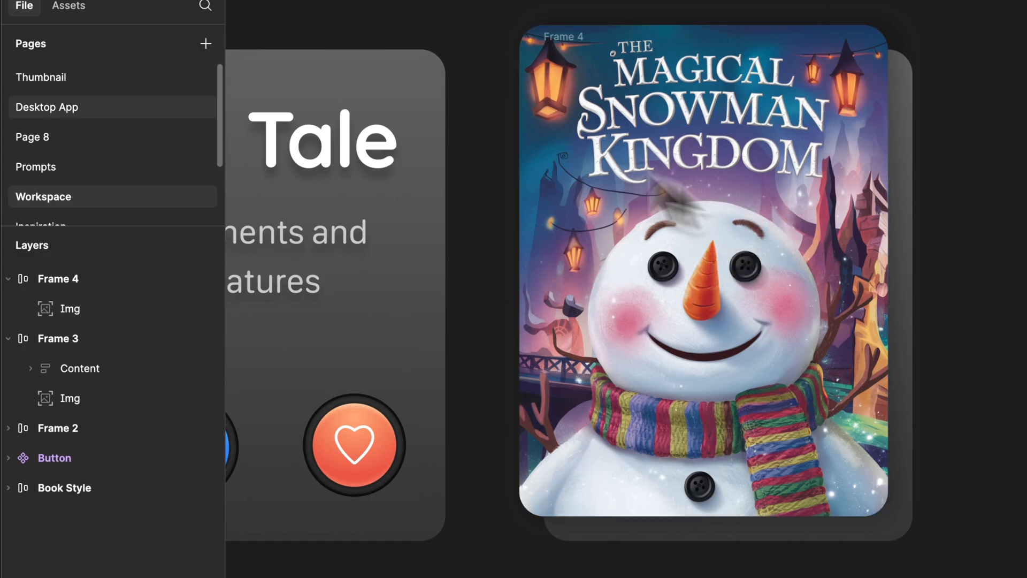
- Open the Desktop App page and look over the book cards in the Dark design
left_click(62, 109)
scroll(683, 259, "down", 10)
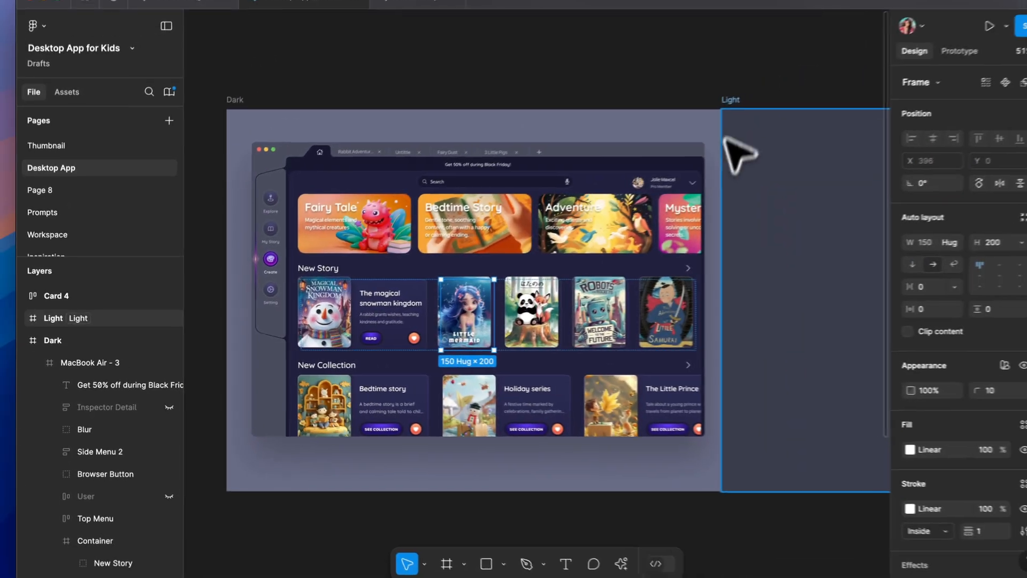
left_click(662, 78)
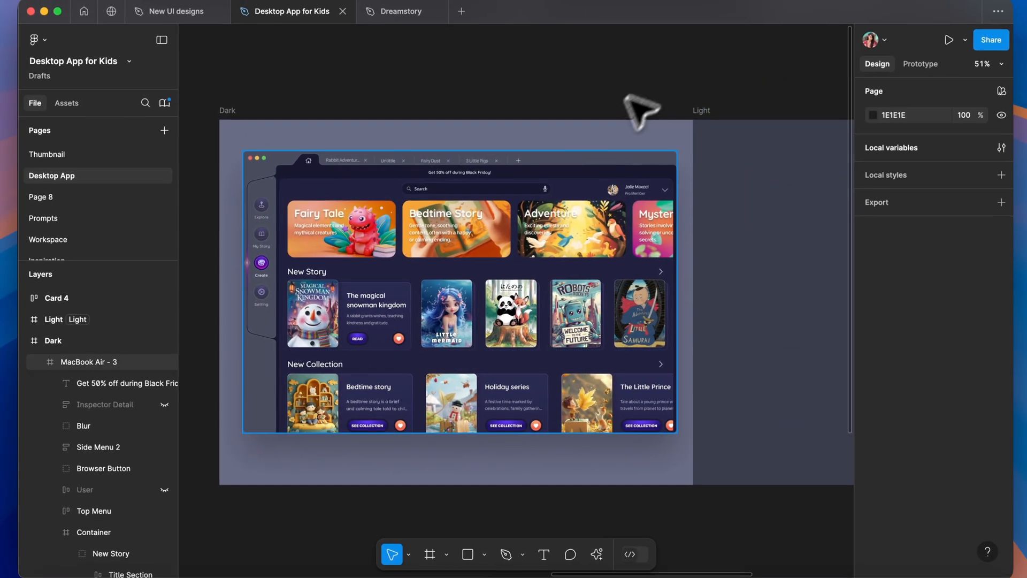
scroll(577, 177, "up", 6)
scroll(577, 176, "down", 2)
scroll(577, 176, "left", 2)
scroll(564, 198, "down", 1)
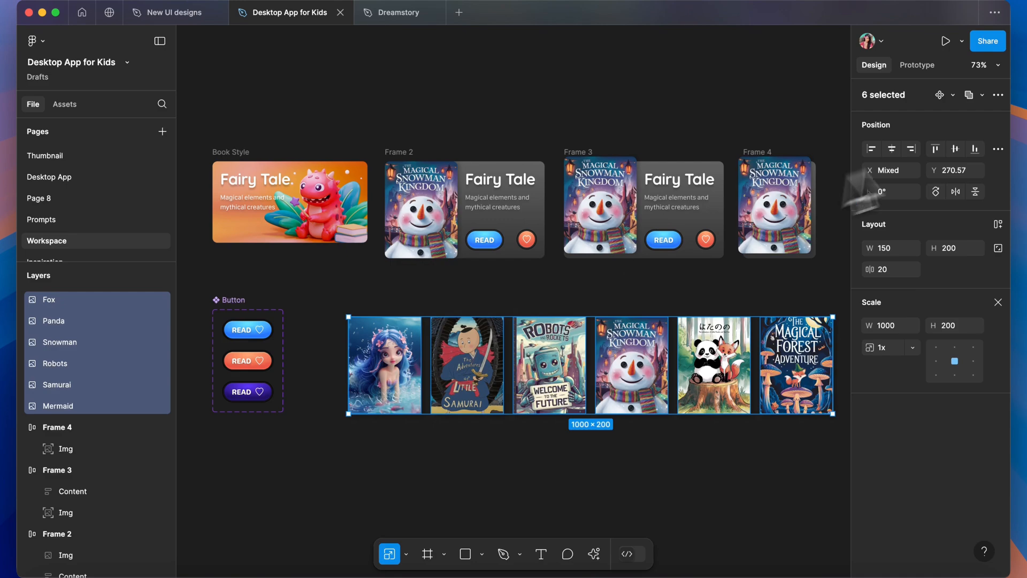
- Create a component set from the six selected book covers and name it Image
left_click(953, 95)
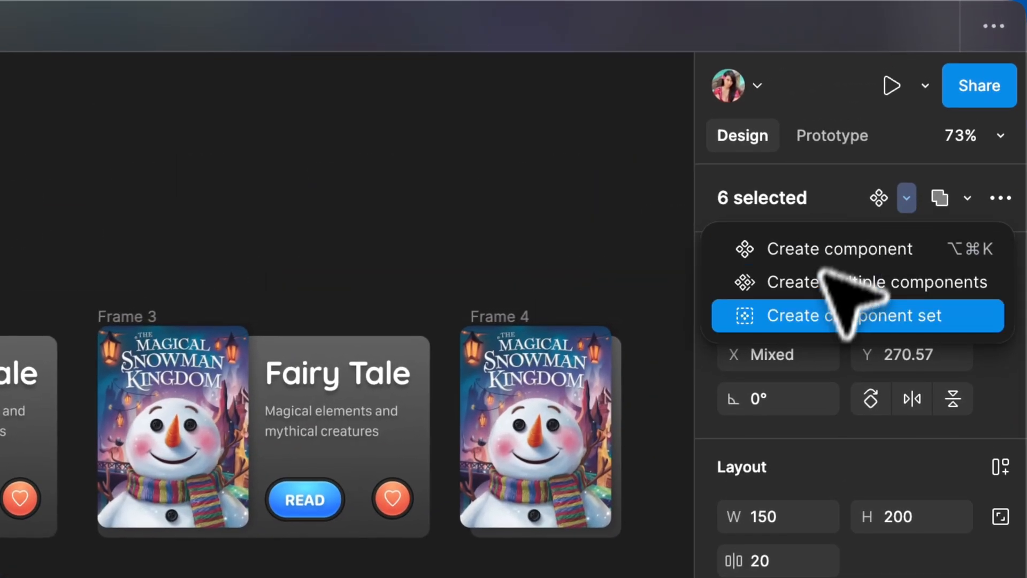
left_click(857, 311)
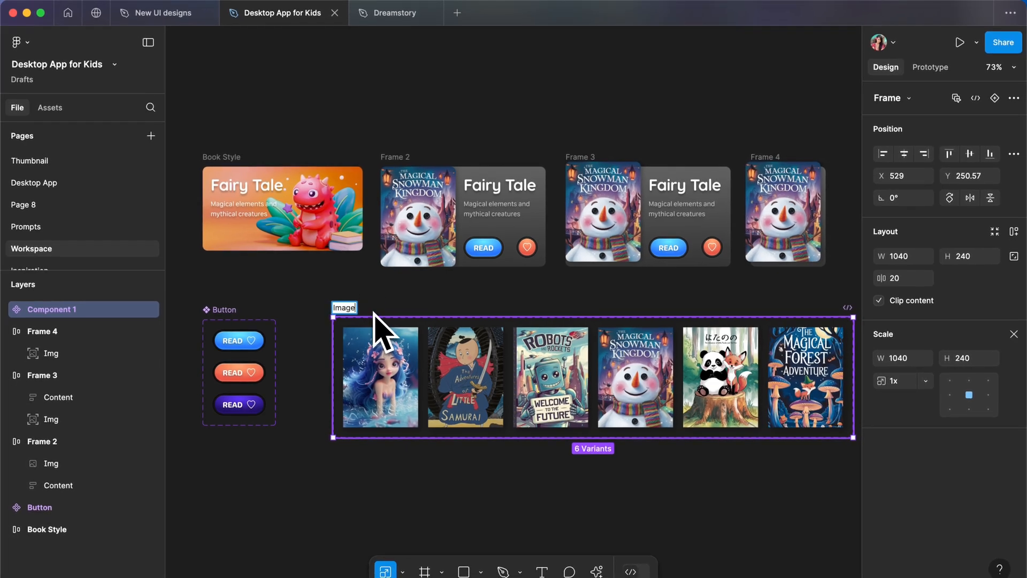
key("Return")
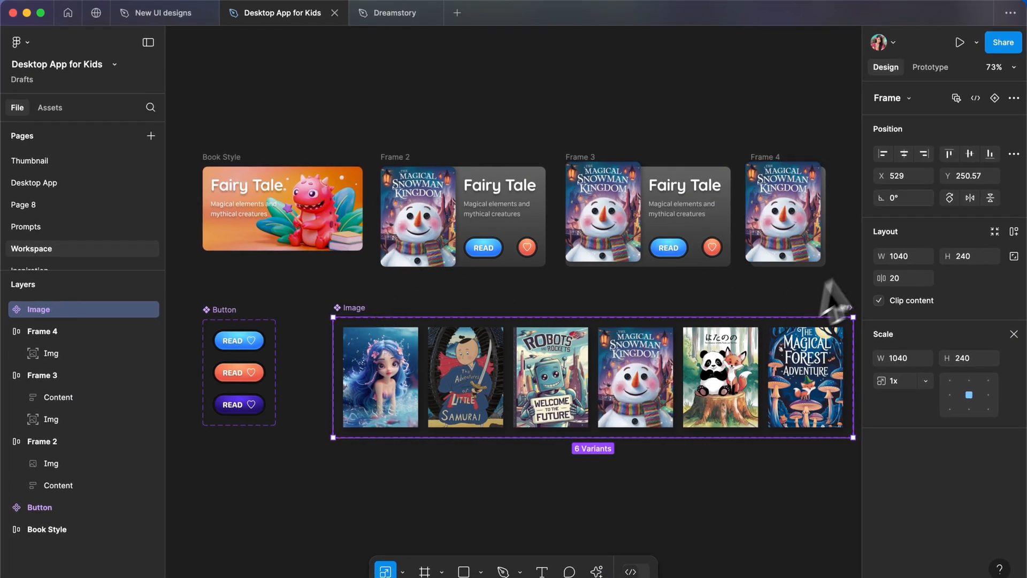
left_click(621, 305)
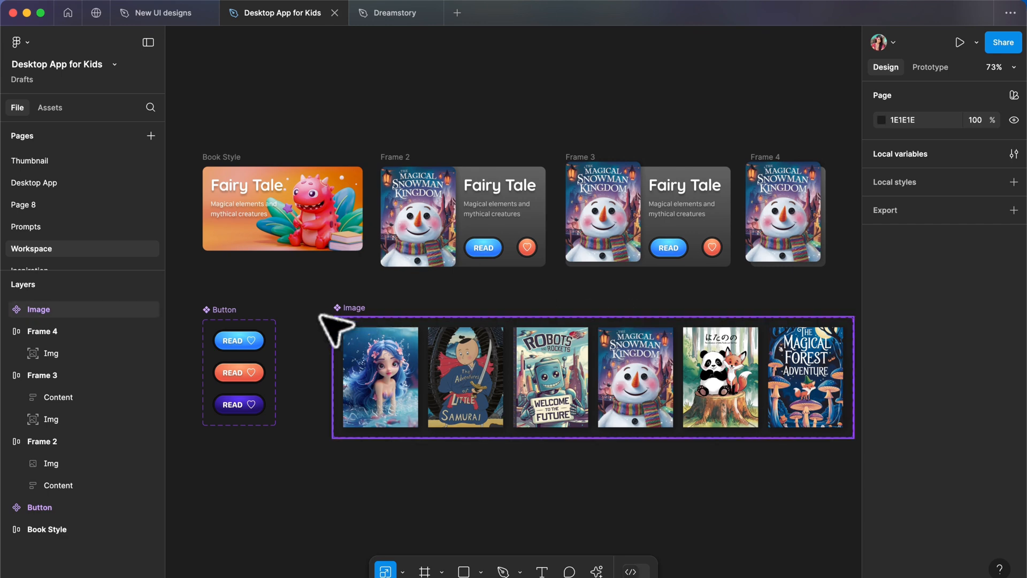
- Switch from the Scale tool to the Move tool with the Image component set selected
left_click(357, 320)
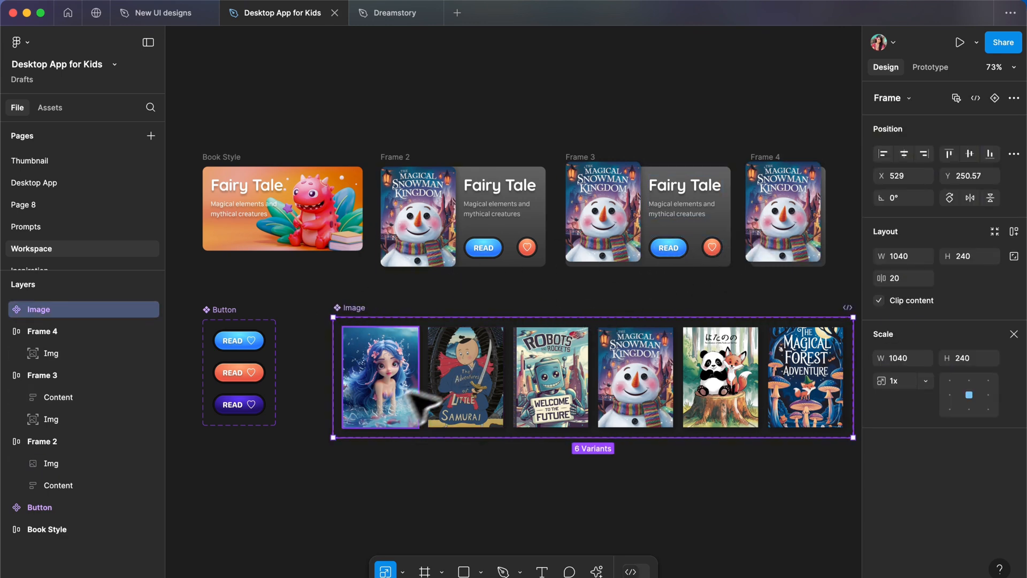
left_click(364, 420)
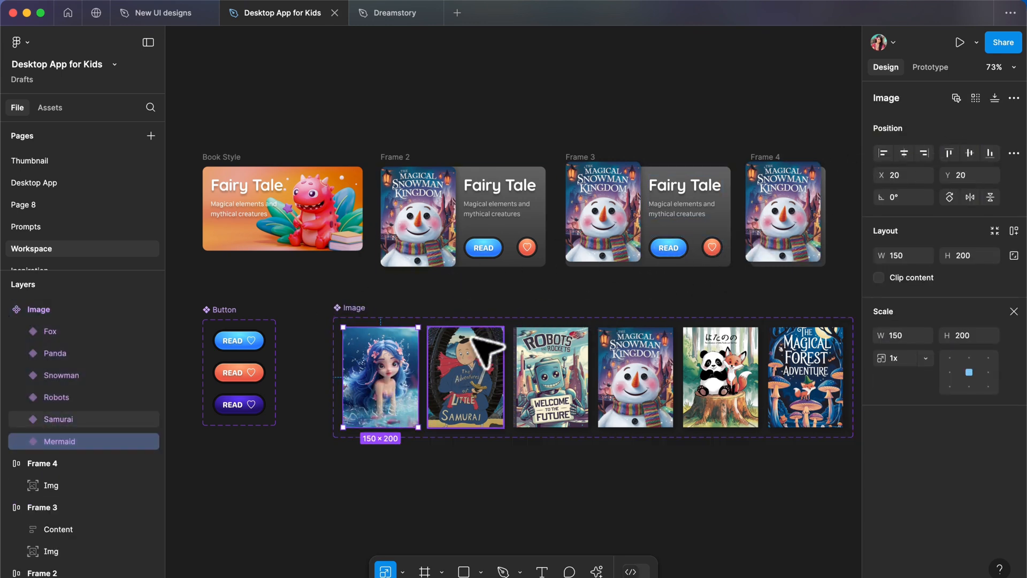
left_click(480, 378)
left_click(46, 310)
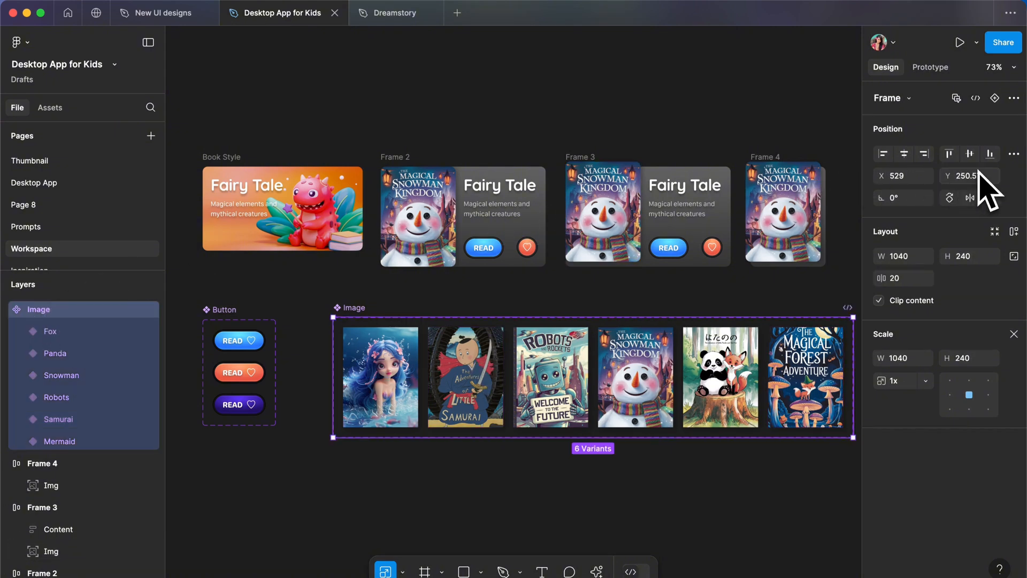
key("v")
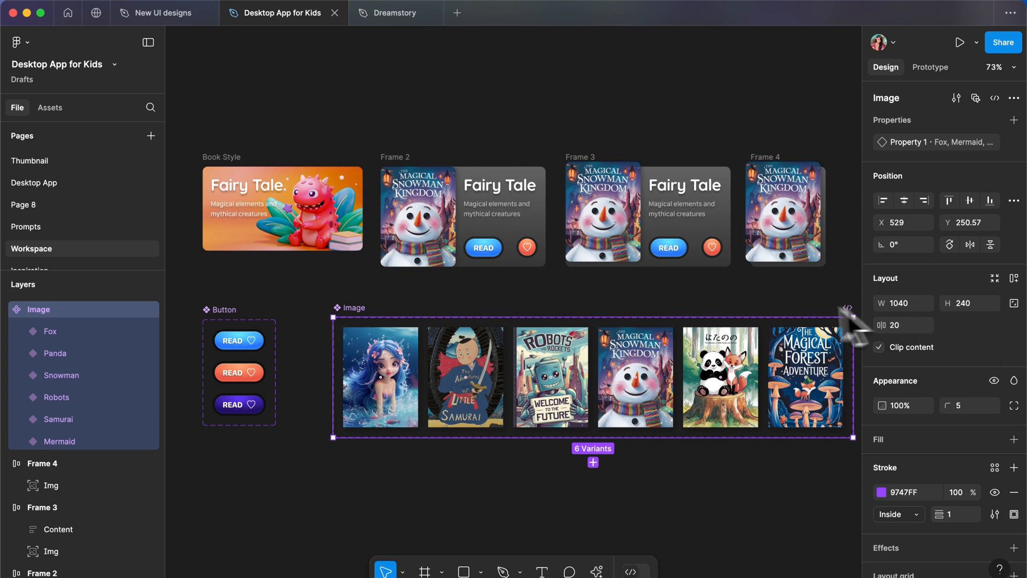
- Rename the Image component set's variant property as Option
left_click(375, 372)
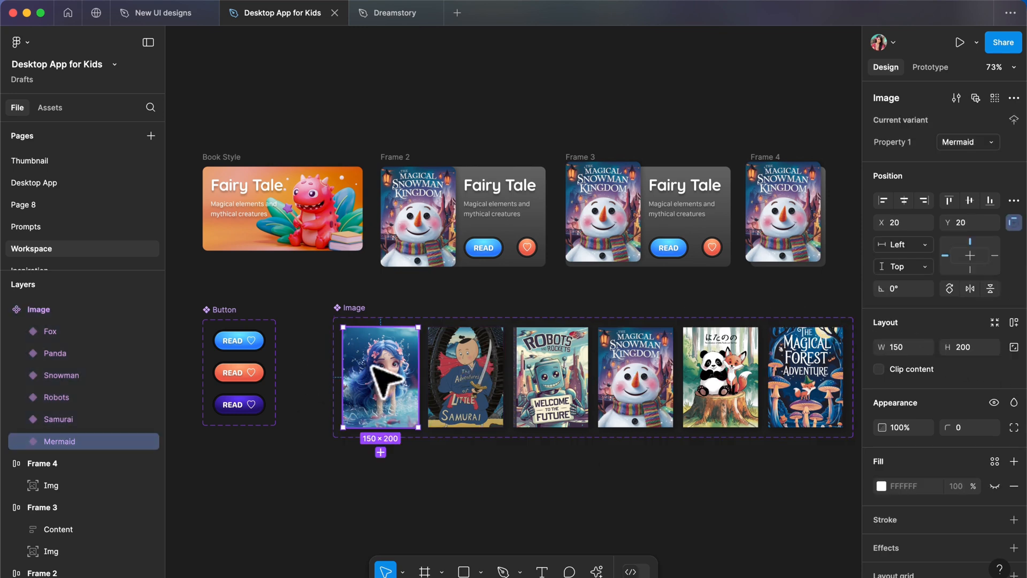
left_click(422, 289)
left_click(351, 306)
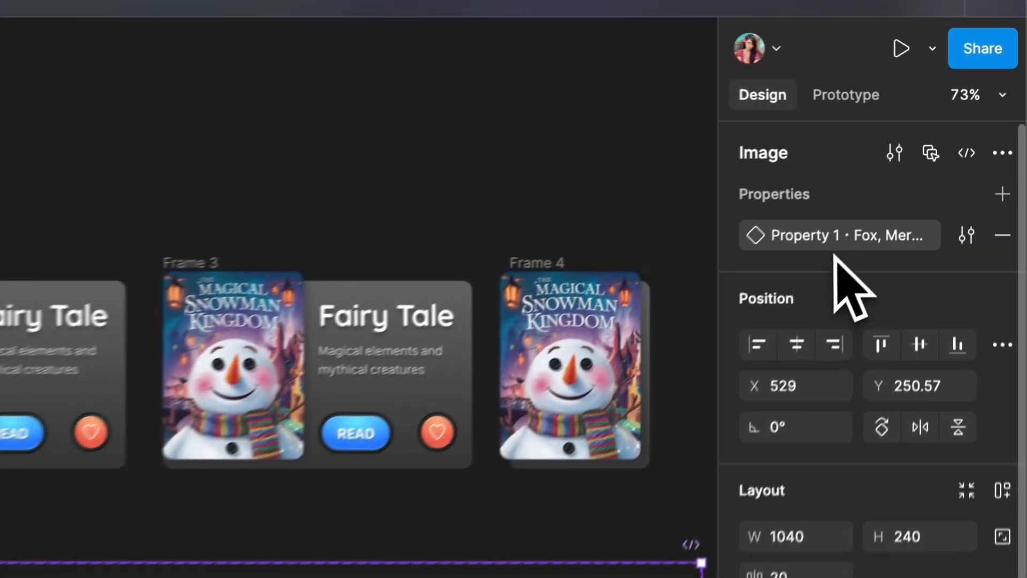
double_click(916, 142)
type("Option")
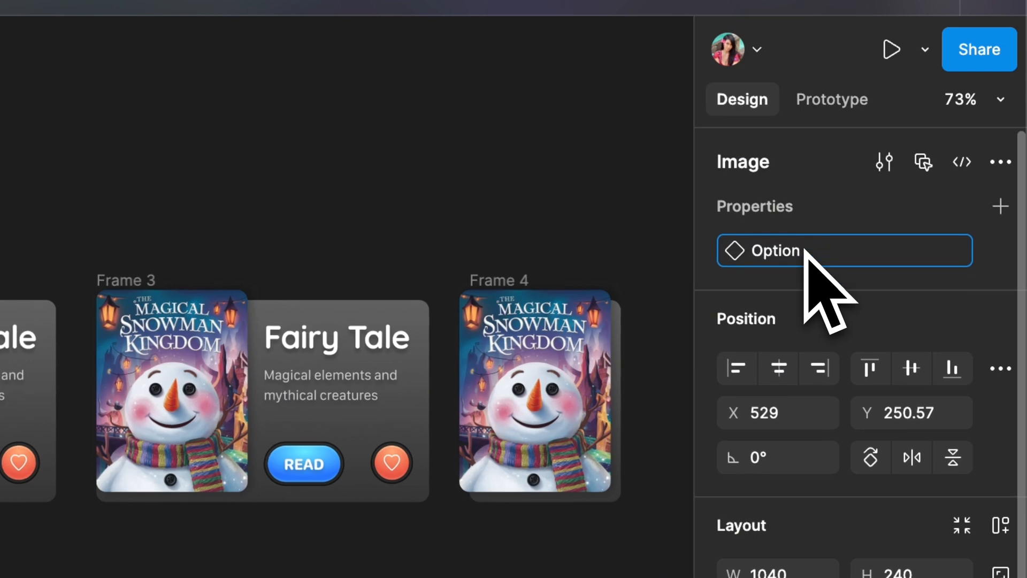
key("Return")
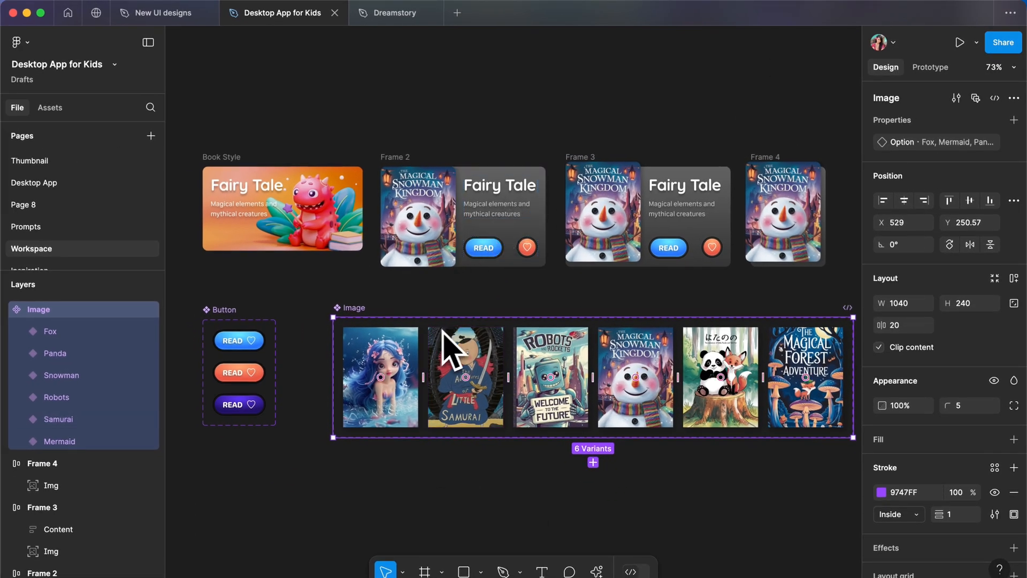
- Copy the Snowman variant from the Image set and replace the cover image in Frame 3 with it
left_click(642, 361)
right_click(651, 317)
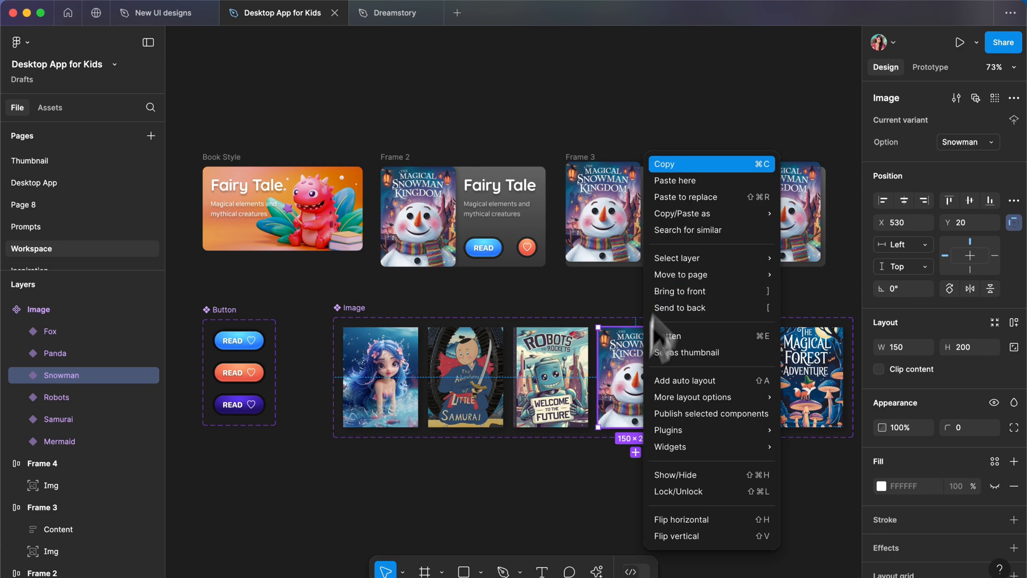
left_click(690, 164)
left_click(591, 210)
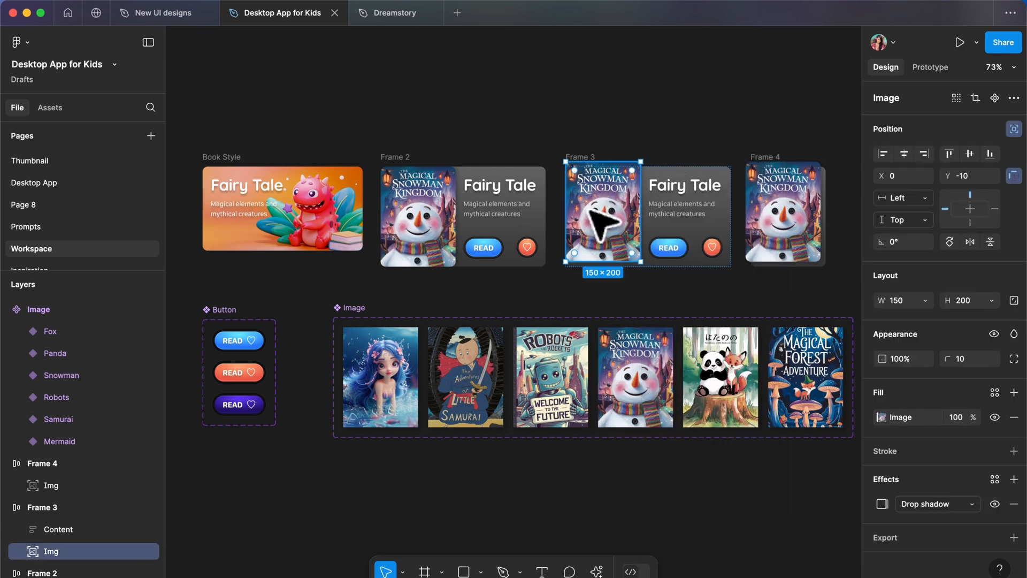
right_click(602, 224)
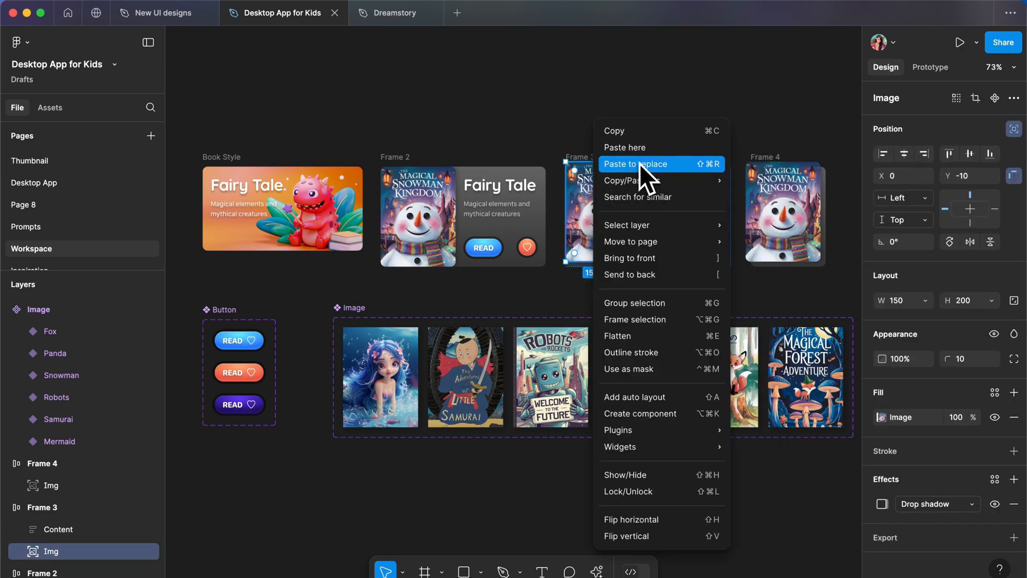
left_click(647, 165)
- Replace the cover images in Frame 2 and Frame 4 with the copied Snowman variant
left_click(418, 220)
right_click(419, 236)
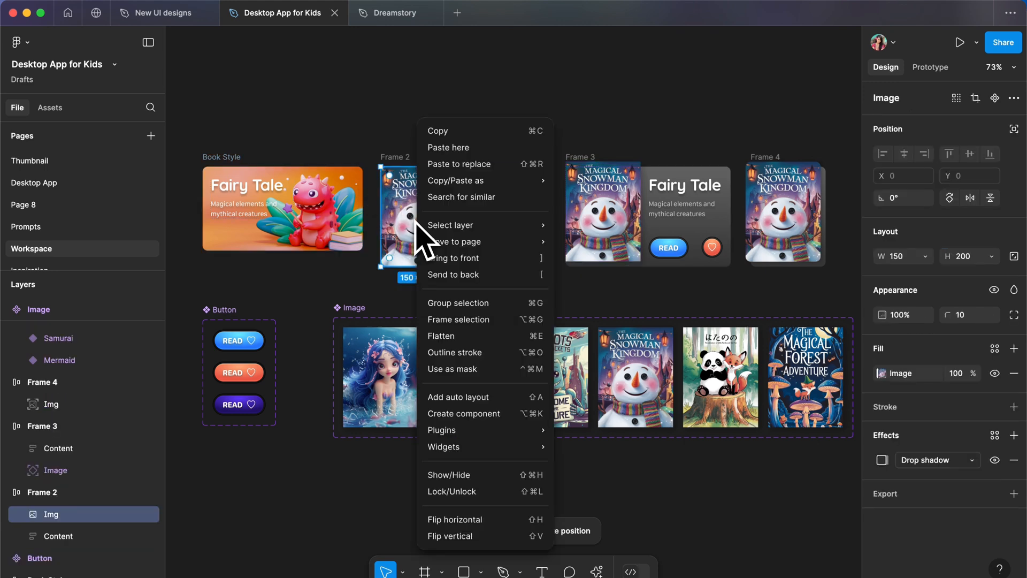
left_click(466, 164)
left_click(798, 217)
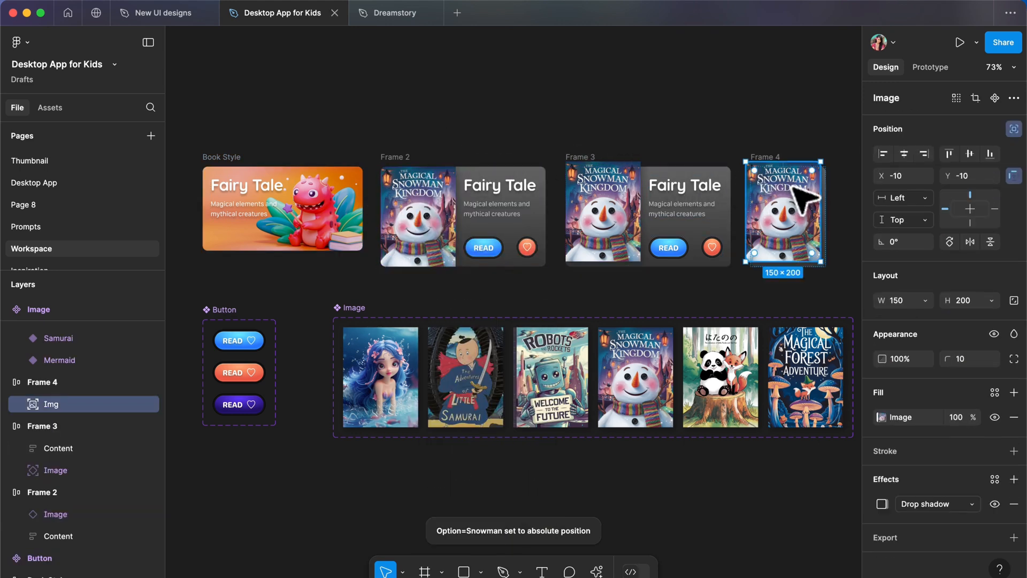
right_click(795, 192)
left_click(835, 164)
left_click(717, 115)
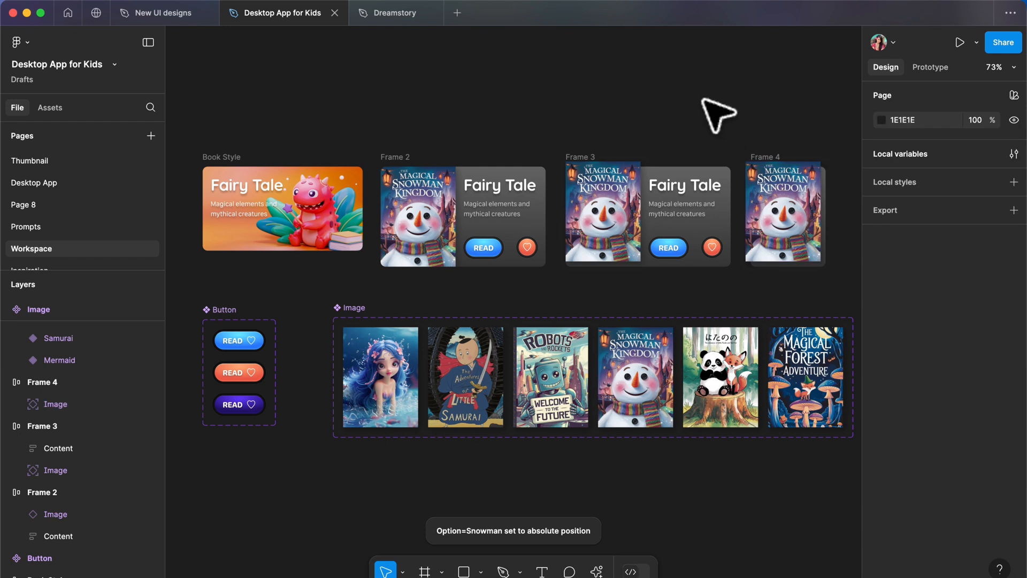
- Rename the Book Style frame as Card Categories
left_click(220, 157)
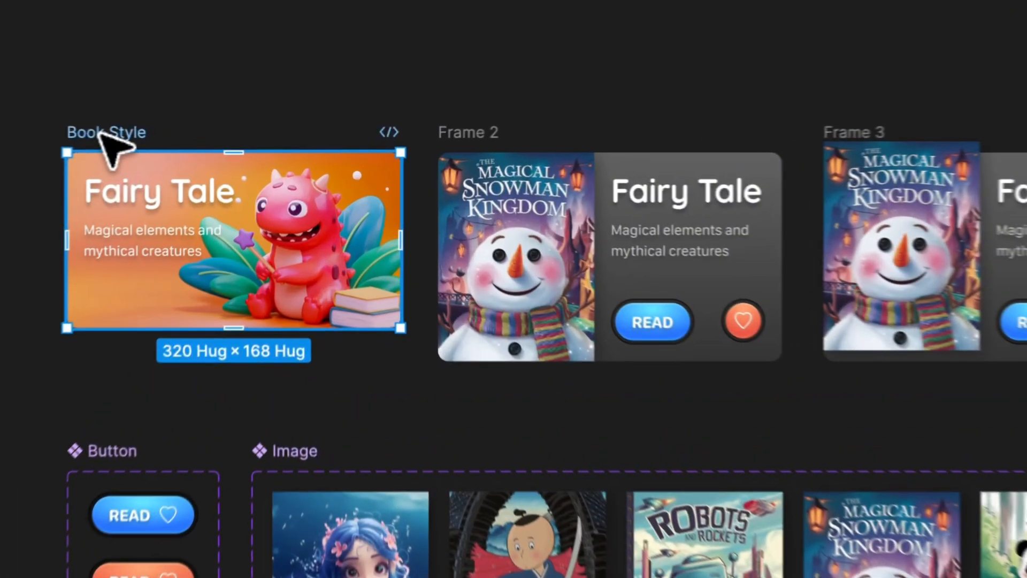
double_click(229, 153)
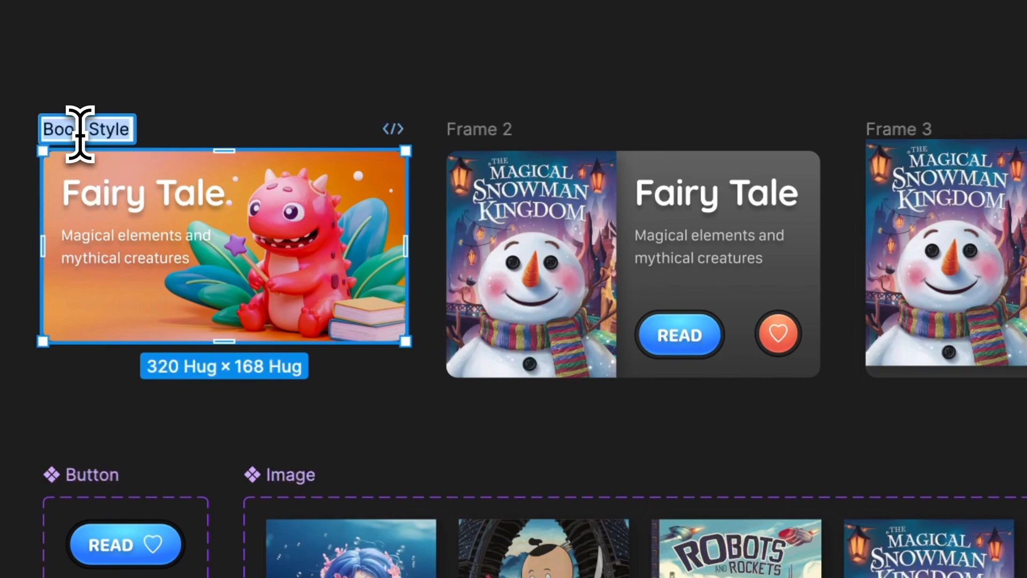
type("Card")
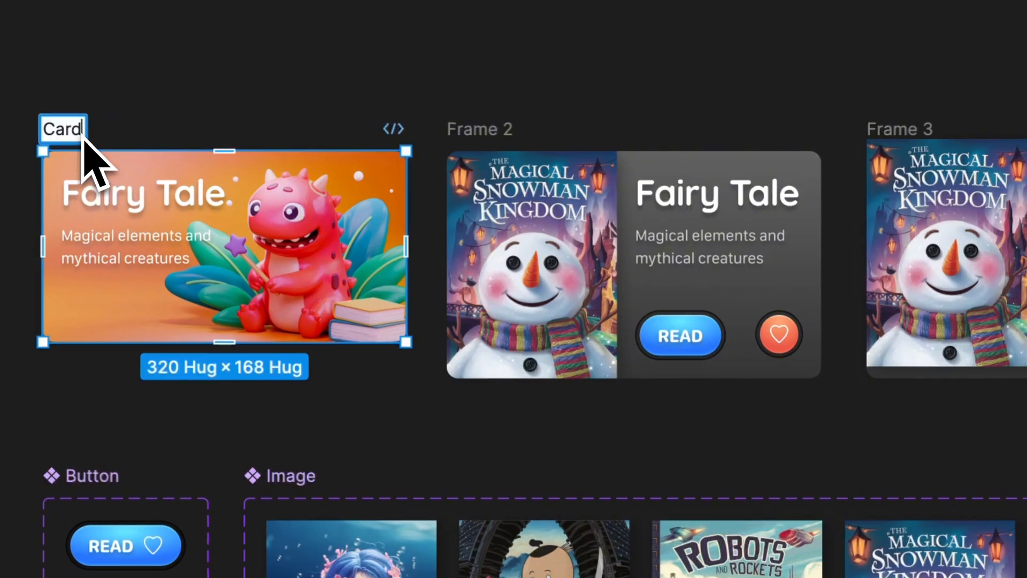
type(" Ca")
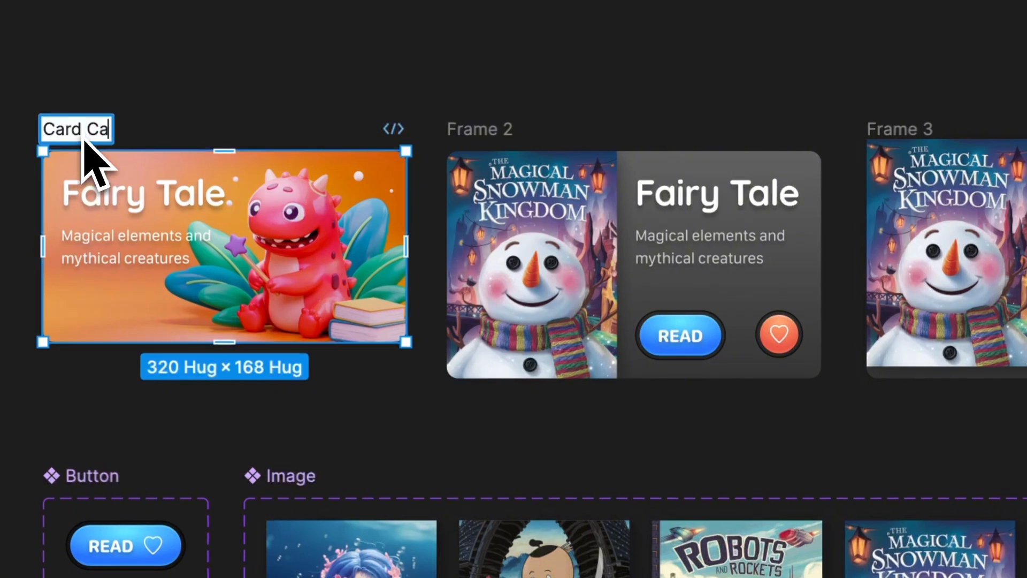
type("tegories")
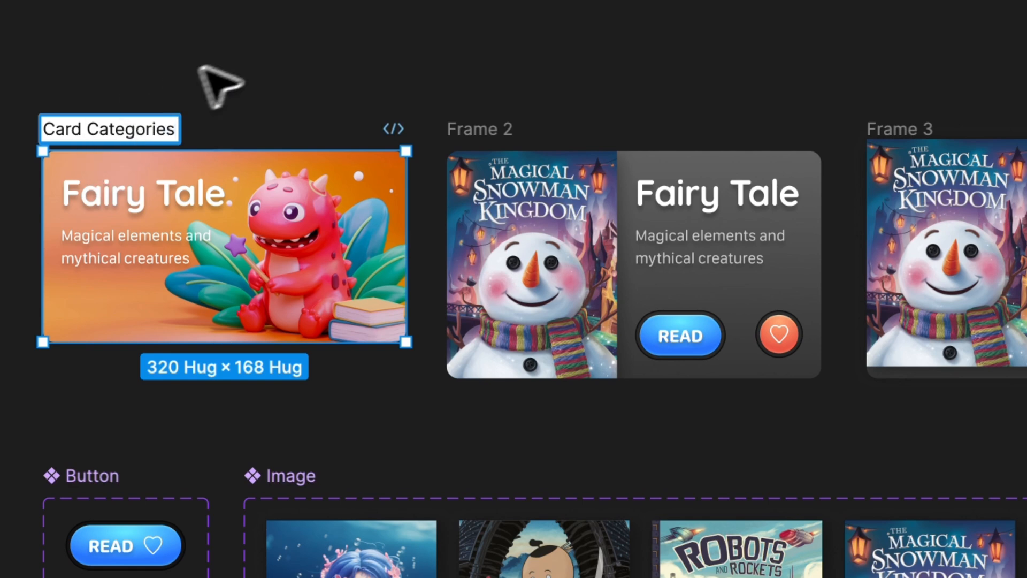
key("Return")
- Rename Frame 2 as Card Story and Frame 3 as Card Story-Floating Book
double_click(489, 131)
type("Card Story")
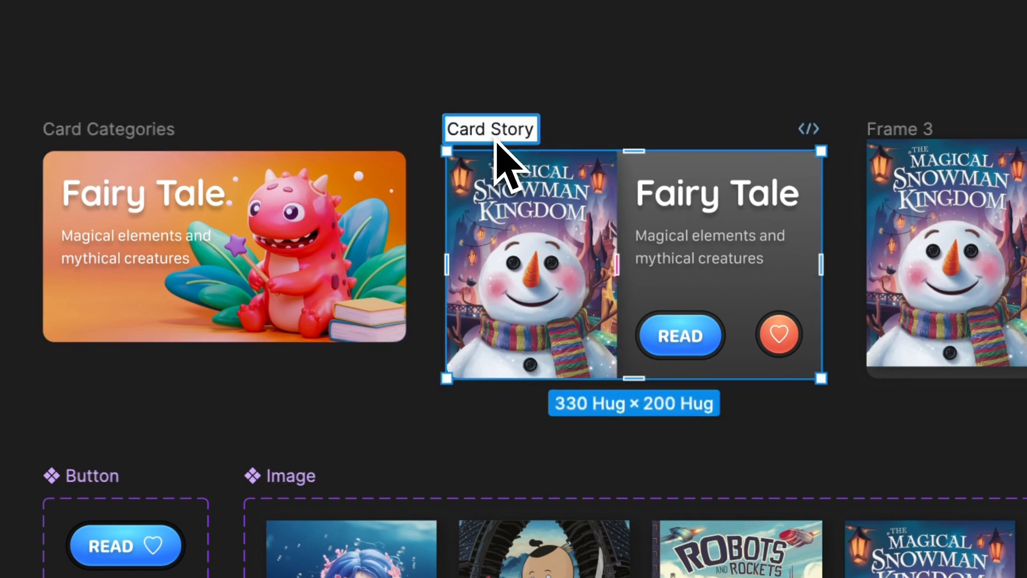
left_click(880, 133)
double_click(891, 131)
type("Car")
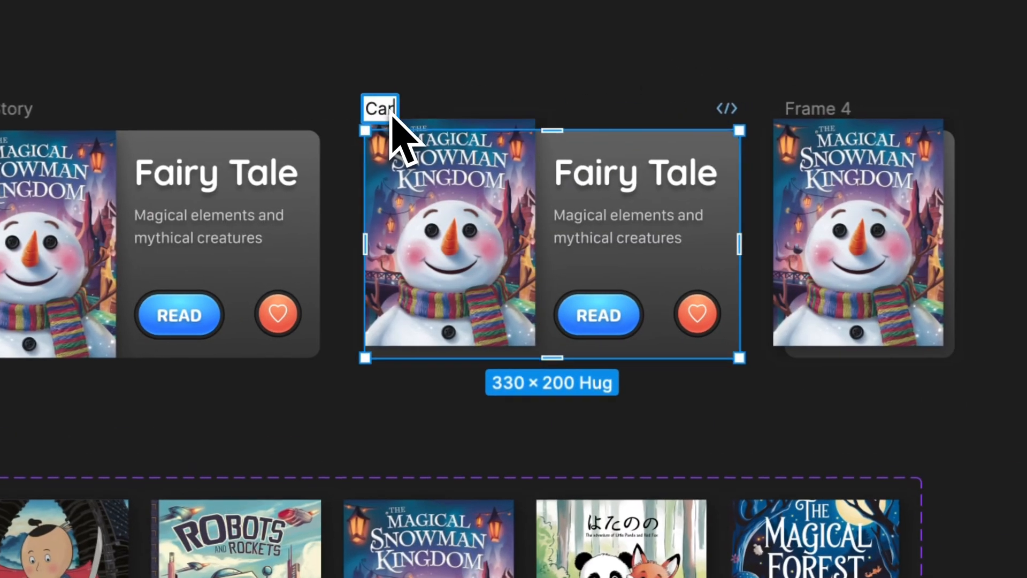
type("d Story")
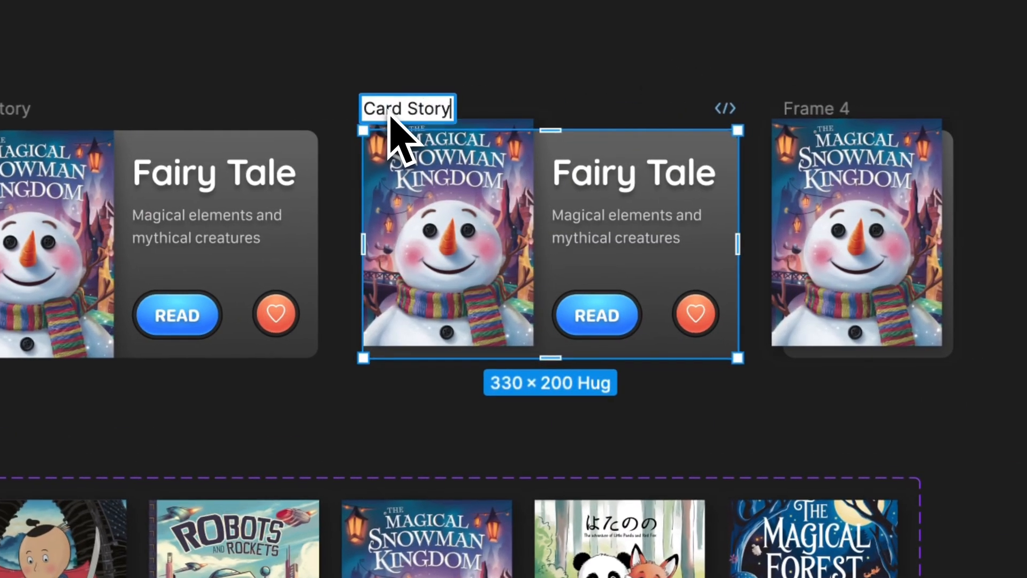
type("-Floating Book")
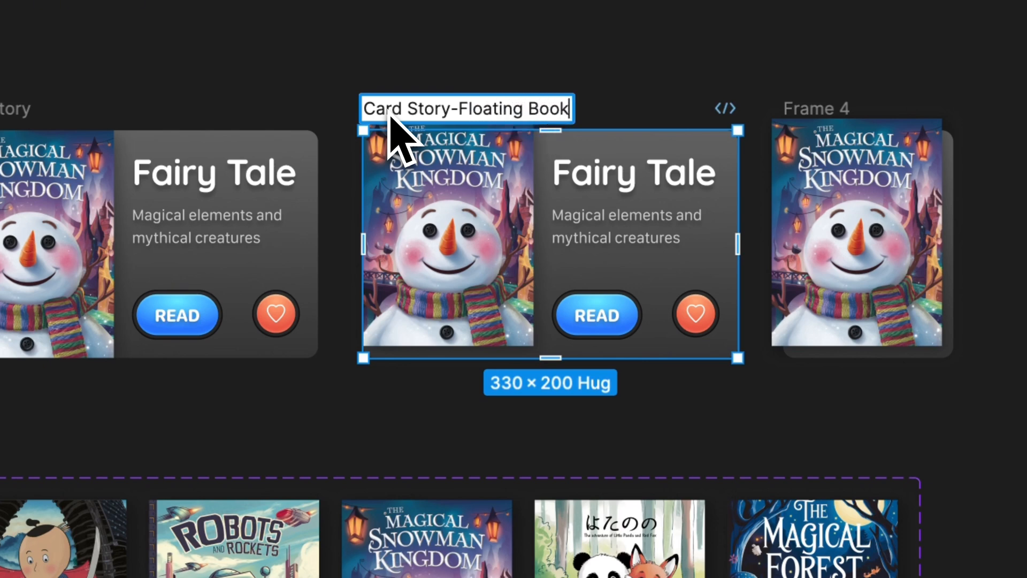
key("Escape")
- Rename Frame 4 as Card Book
left_click(794, 113)
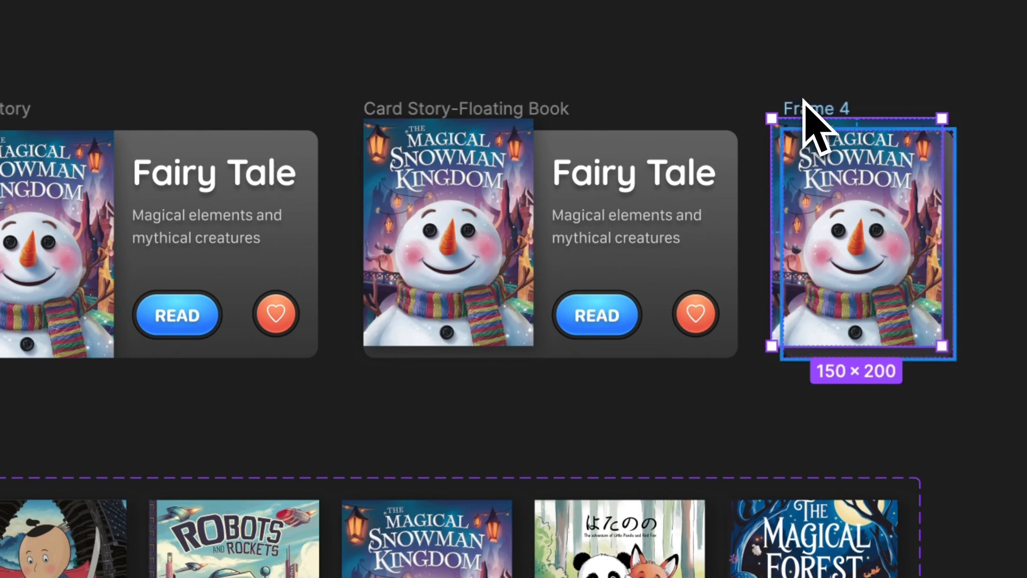
left_click(833, 46)
double_click(818, 108)
type("card")
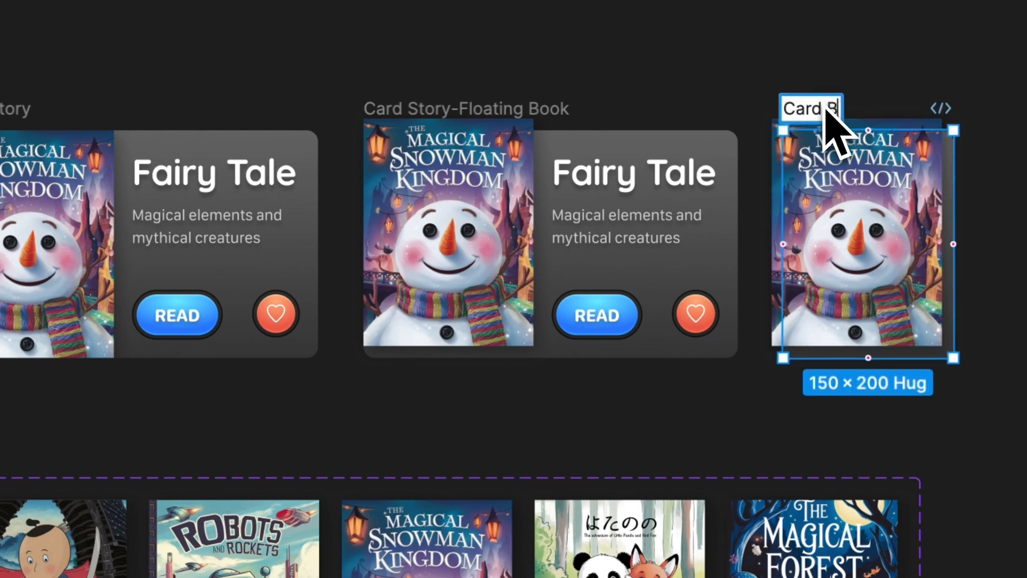
left_click(760, 21)
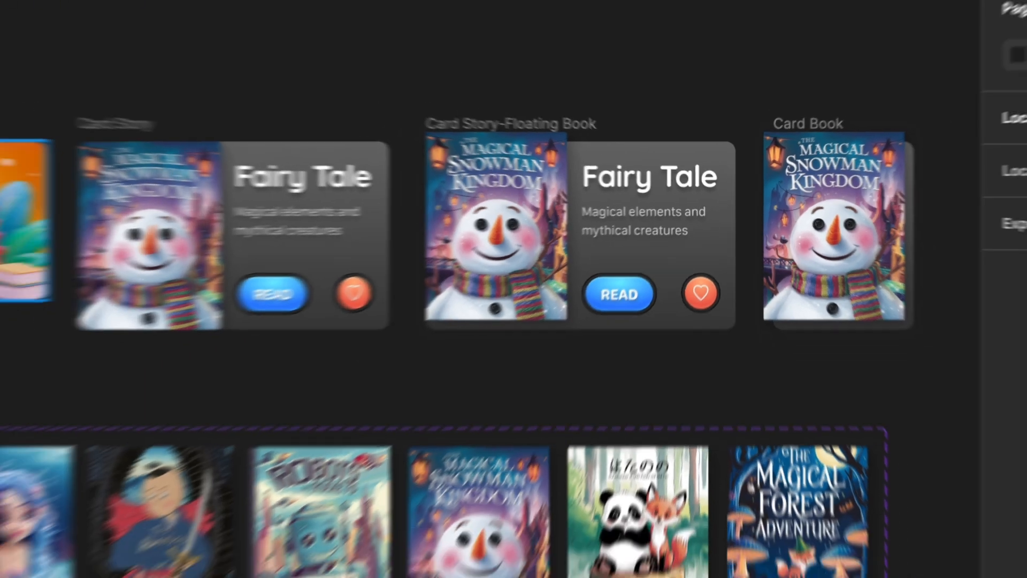
- Turn Card Categories into a component and create a text property named Title from its Fairy Tale heading
left_click(191, 155)
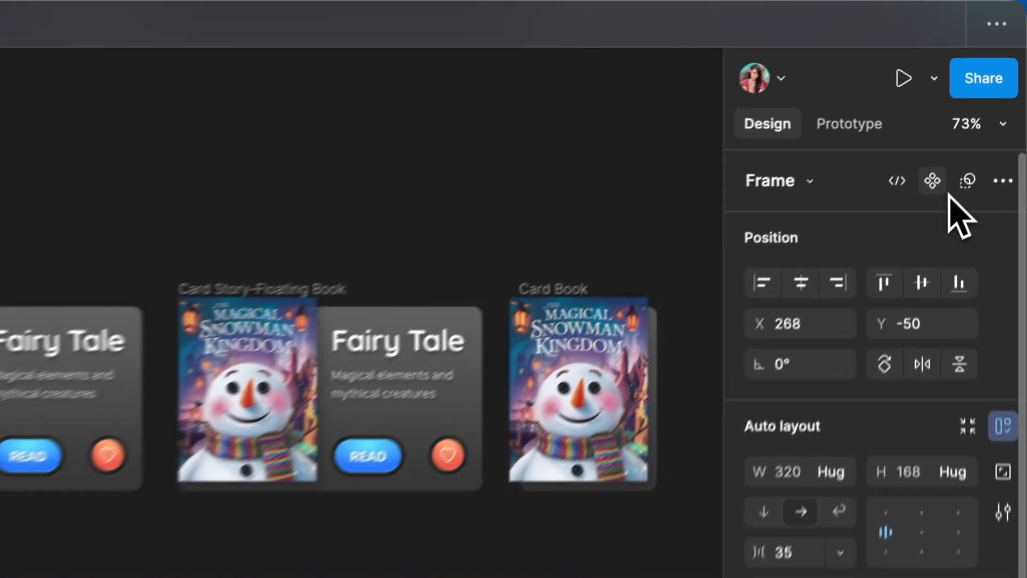
left_click(976, 99)
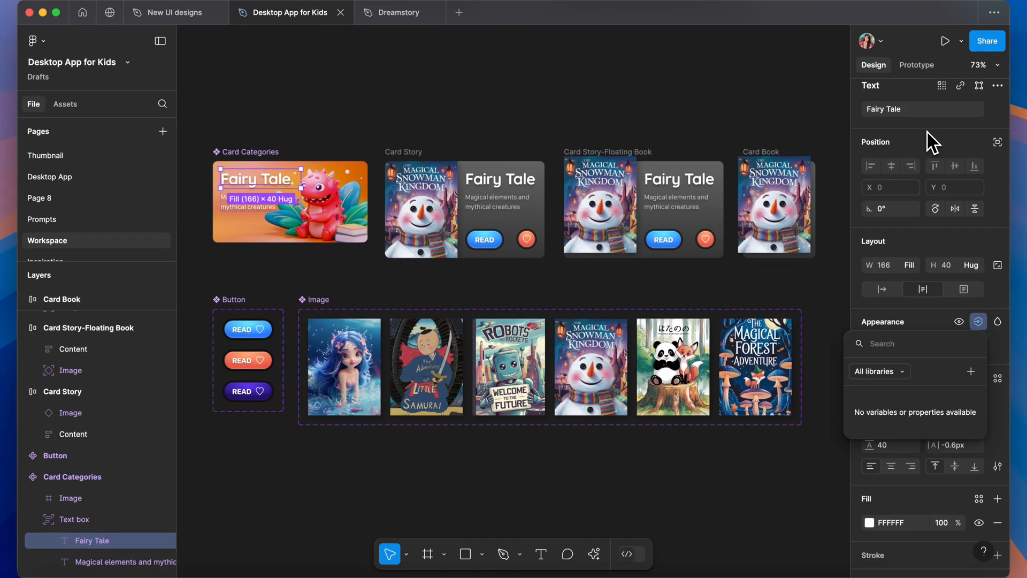
left_click(994, 123)
left_click(998, 110)
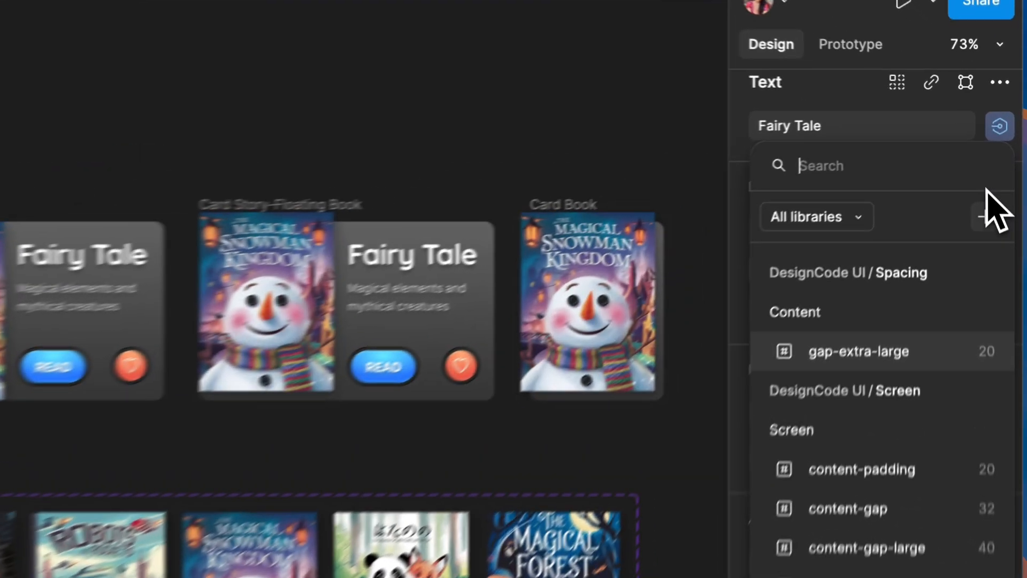
left_click(990, 158)
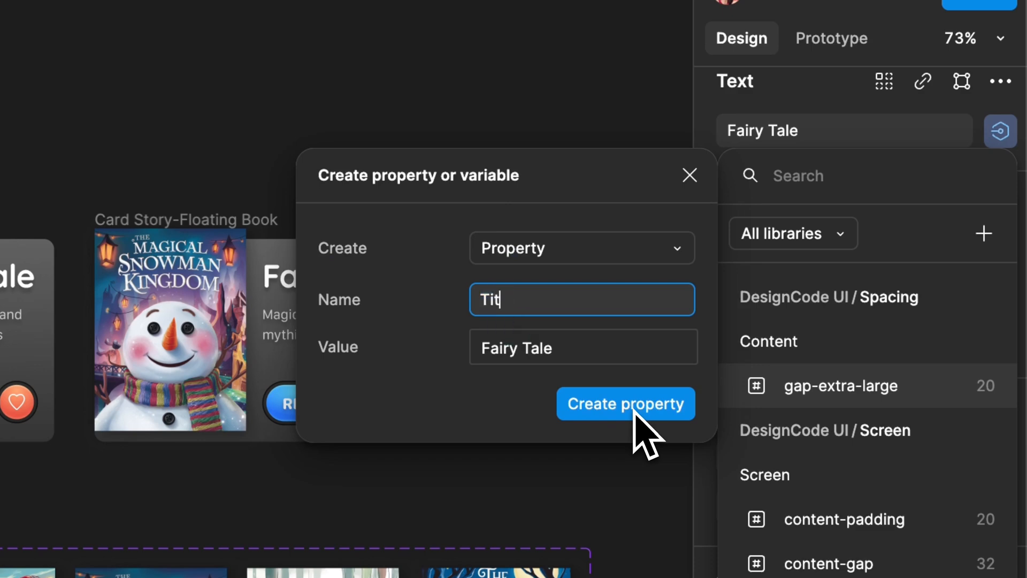
left_click(676, 407)
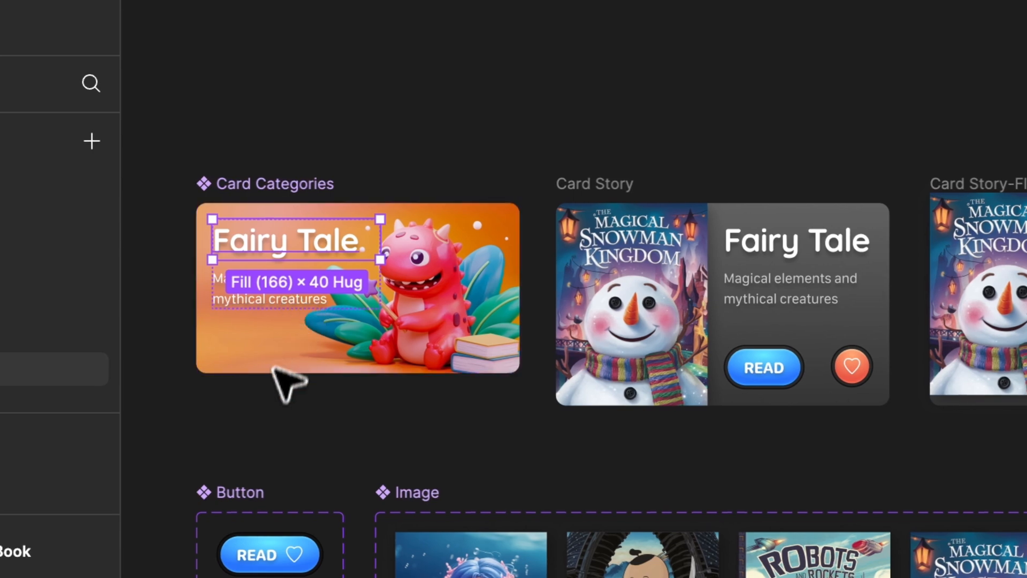
- Create a text property named Description from the Magical elements text in the Card Categories component
left_click(286, 353)
left_click(281, 297)
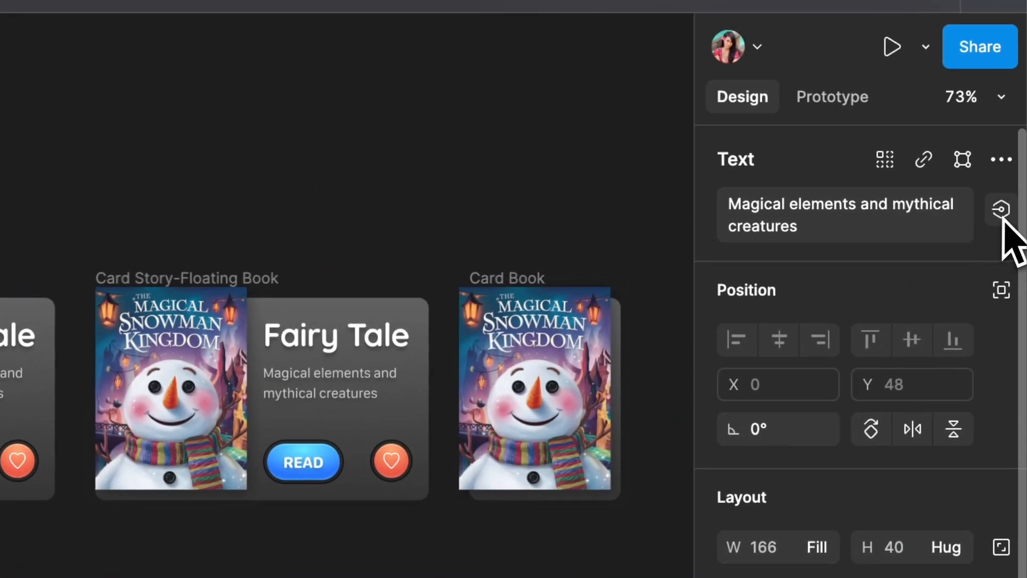
left_click(1001, 212)
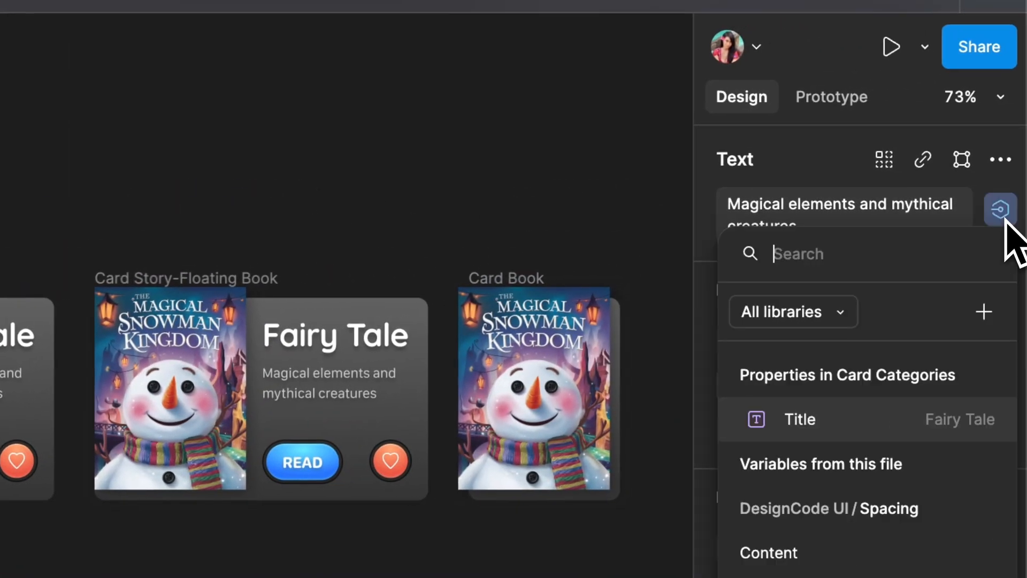
left_click(984, 311)
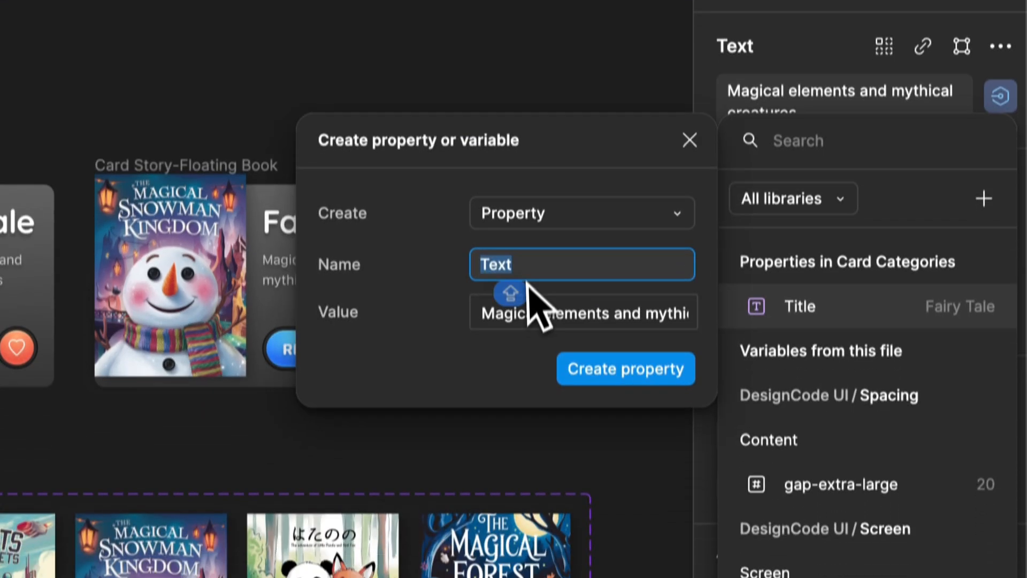
type("Descrip")
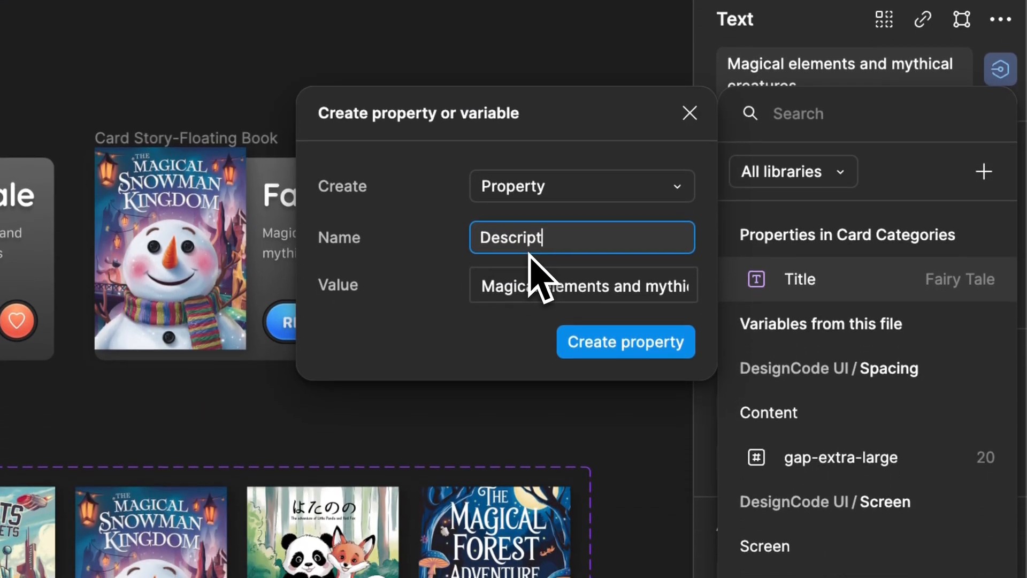
left_click(618, 342)
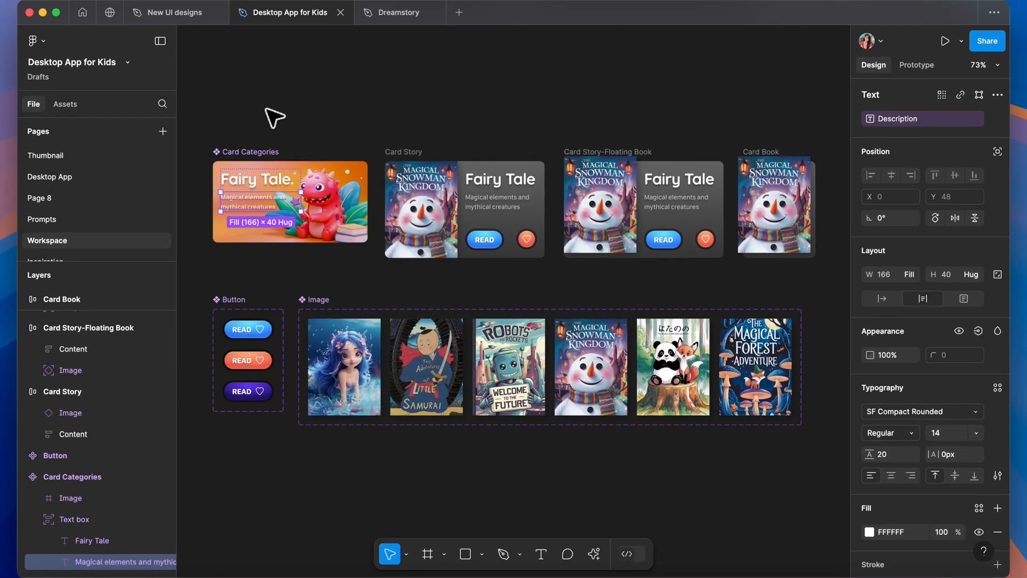
left_click(297, 121)
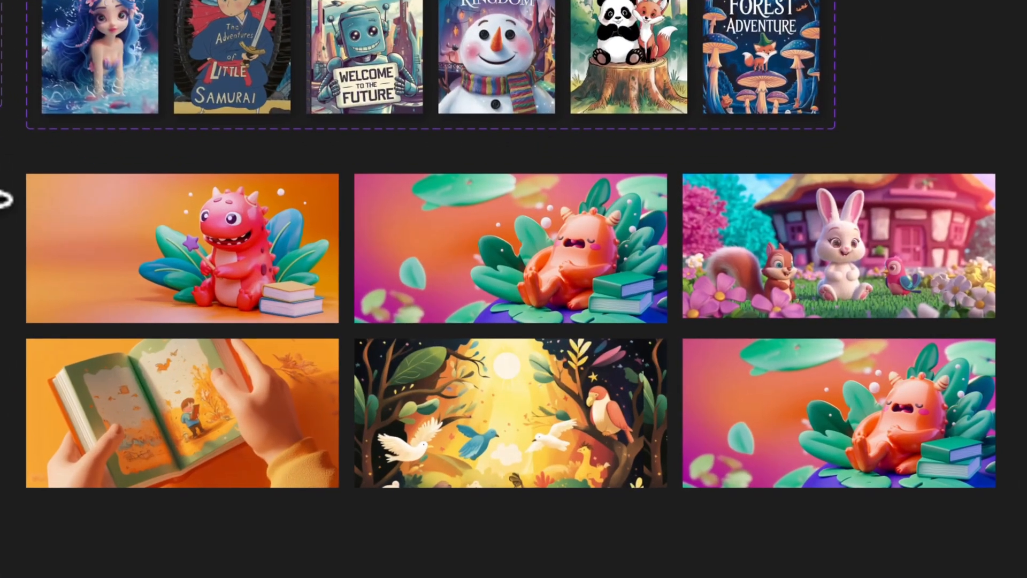
- Select the six landscape category illustrations below the book covers and combine them into a component set
left_click(80, 206)
left_click(1, 182)
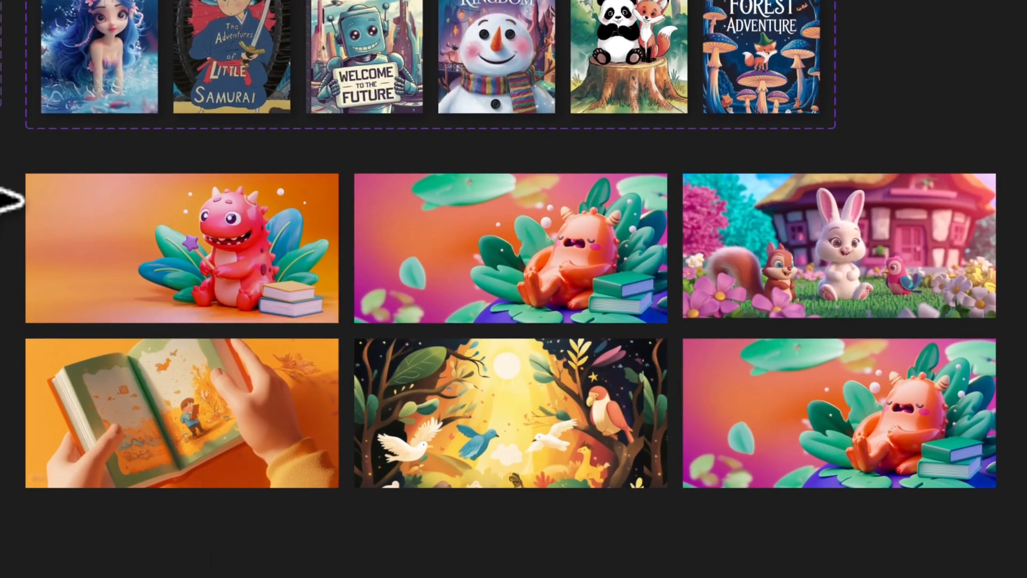
left_click_drag(0, 156, 947, 423)
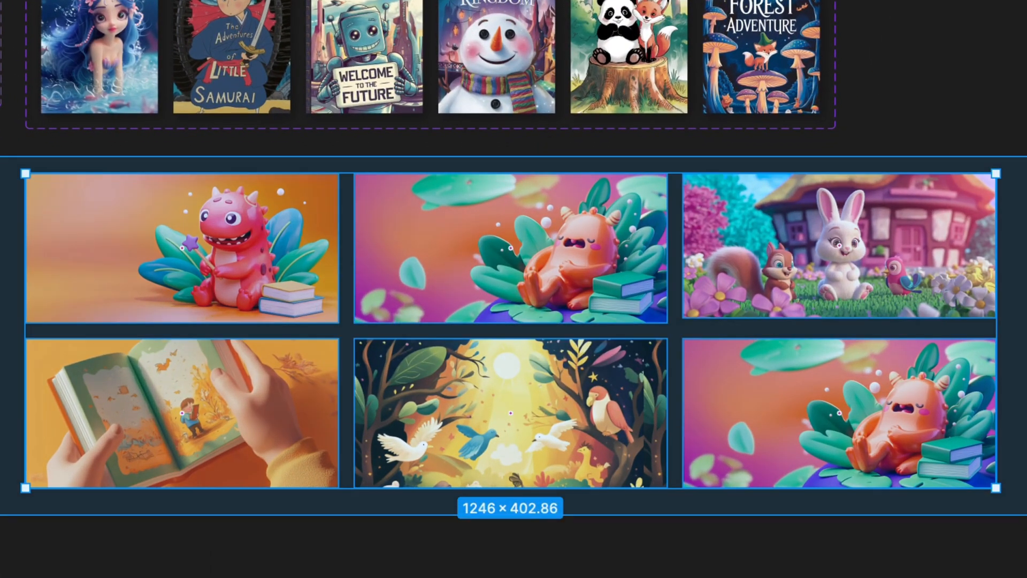
left_click(1014, 103)
left_click(983, 206)
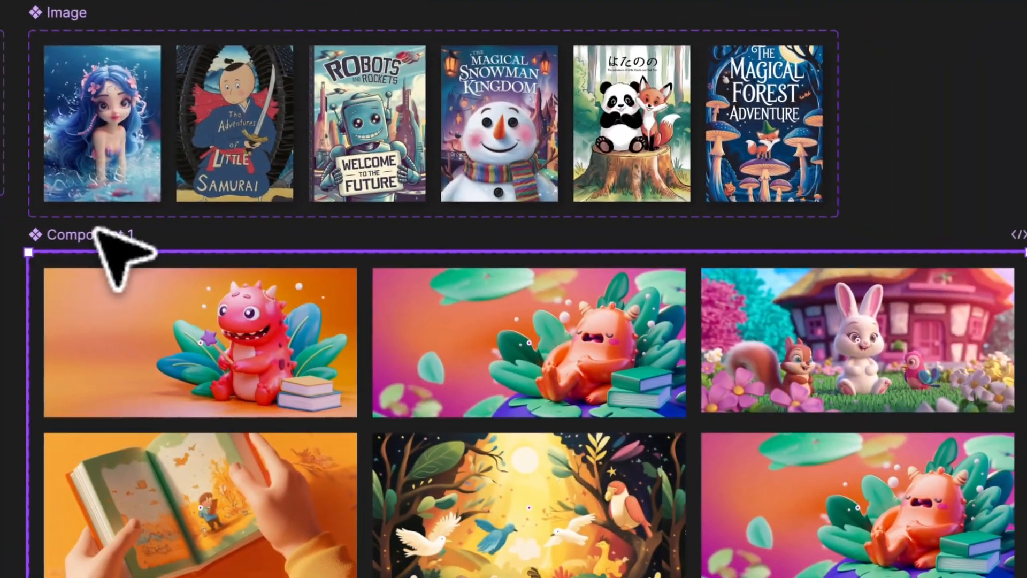
- Rename the new component set of category illustrations as Category Cover Images
double_click(383, 297)
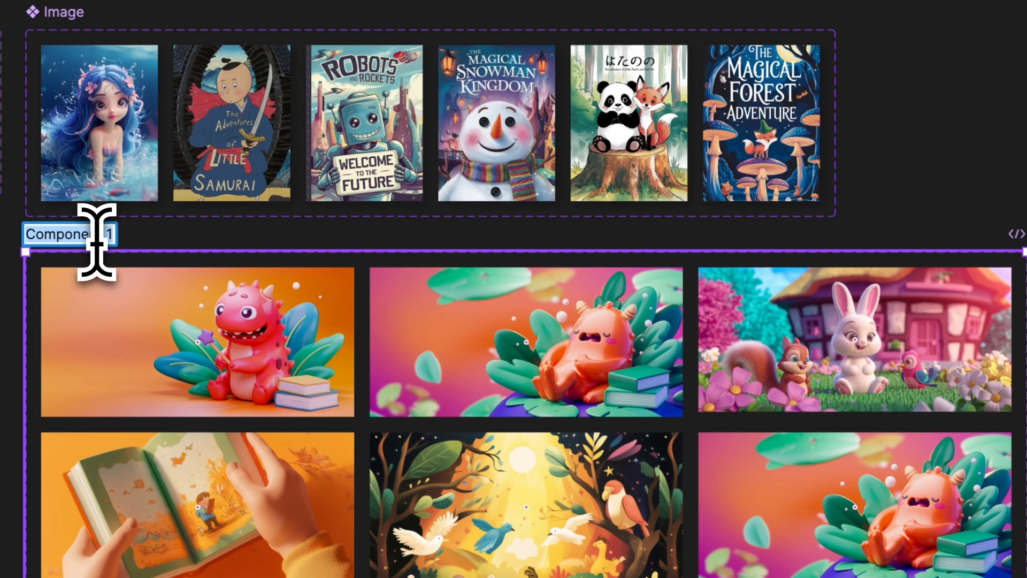
type("c")
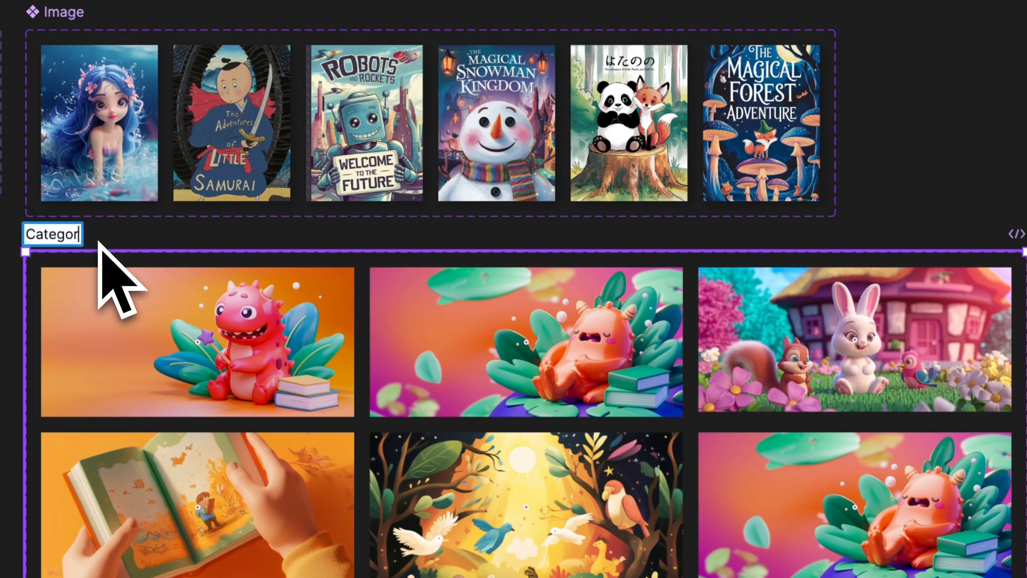
type("ategory Cover Images")
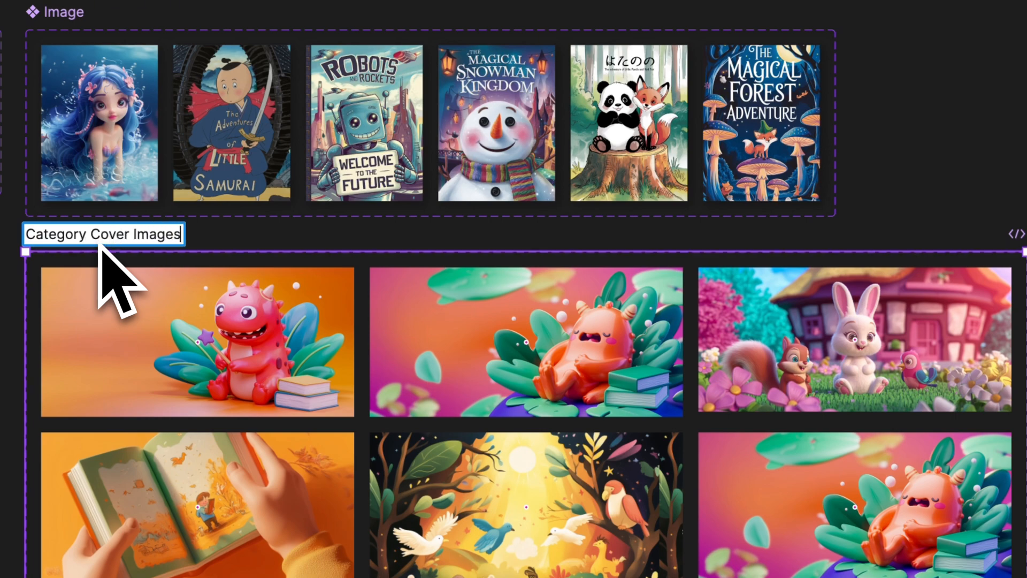
left_click(84, 58)
- Rename the Image component set as Book Cover Images
double_click(65, 12)
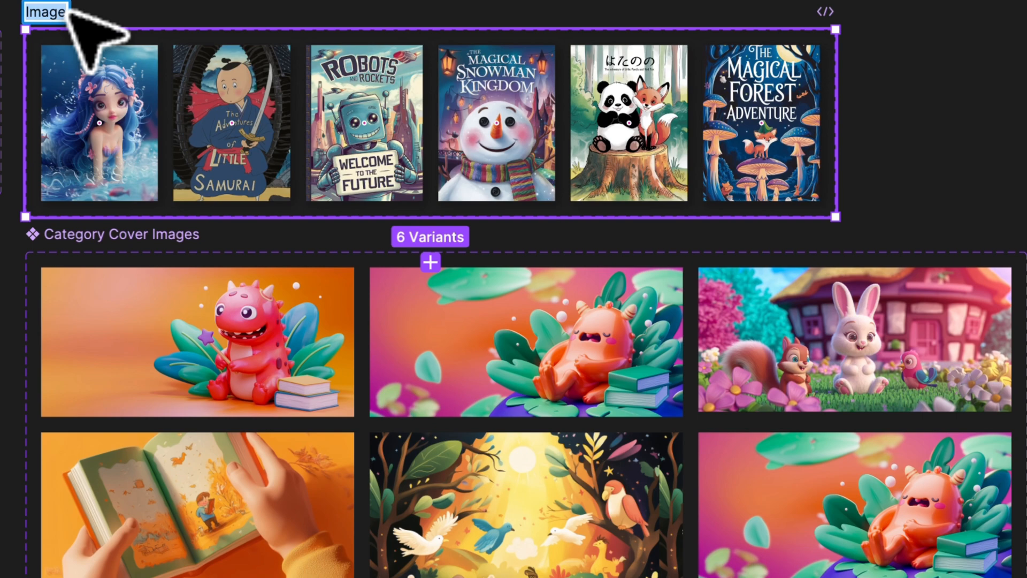
type("Book C")
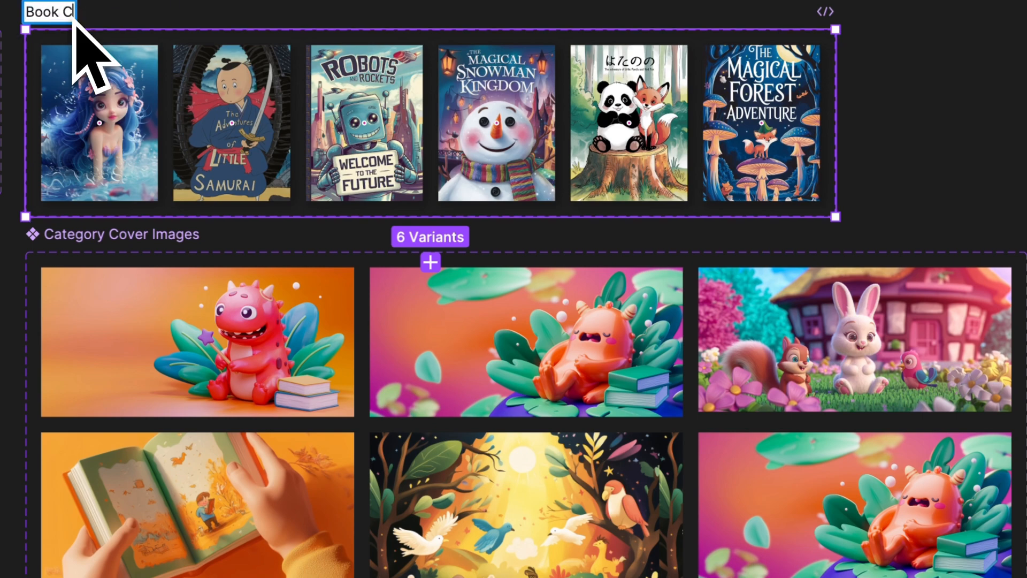
type("over Image")
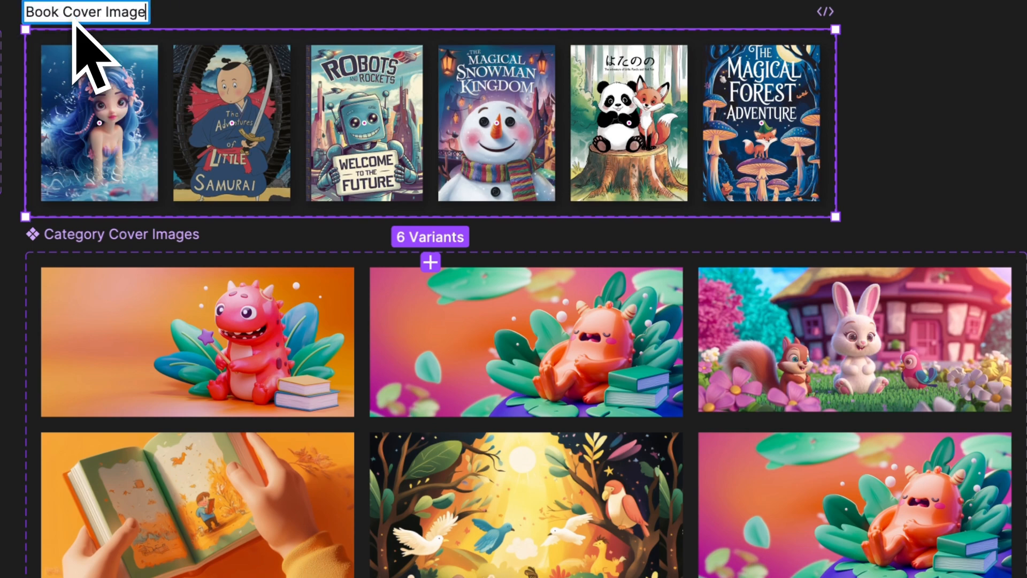
type("s")
left_click(275, 3)
- Replace the dinosaur picture in the Card Categories component with a copy of the dinosaur variant from the category cover set
left_click(202, 326)
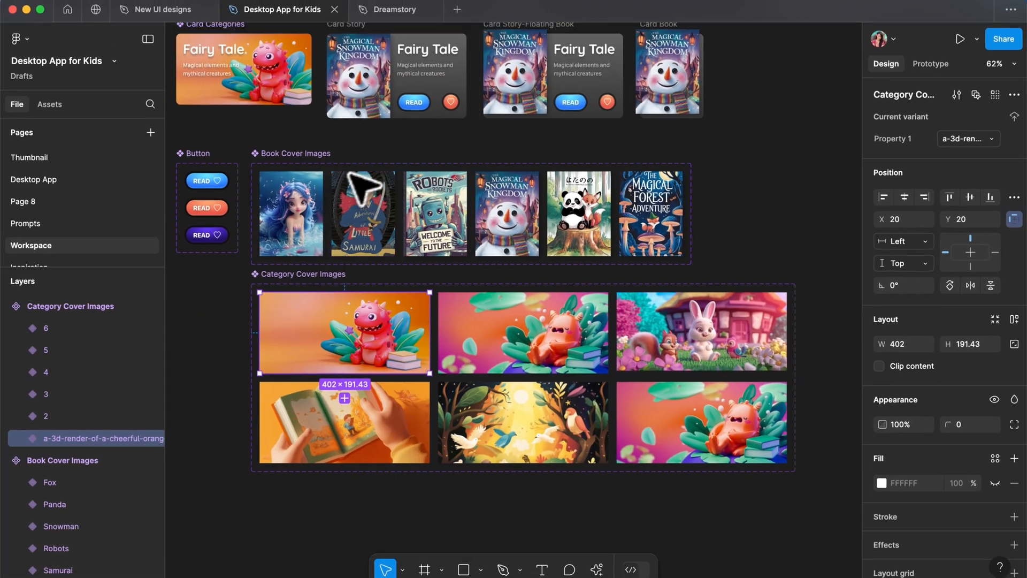
scroll(345, 174, "up", 6)
scroll(343, 176, "up", 2)
double_click(510, 183)
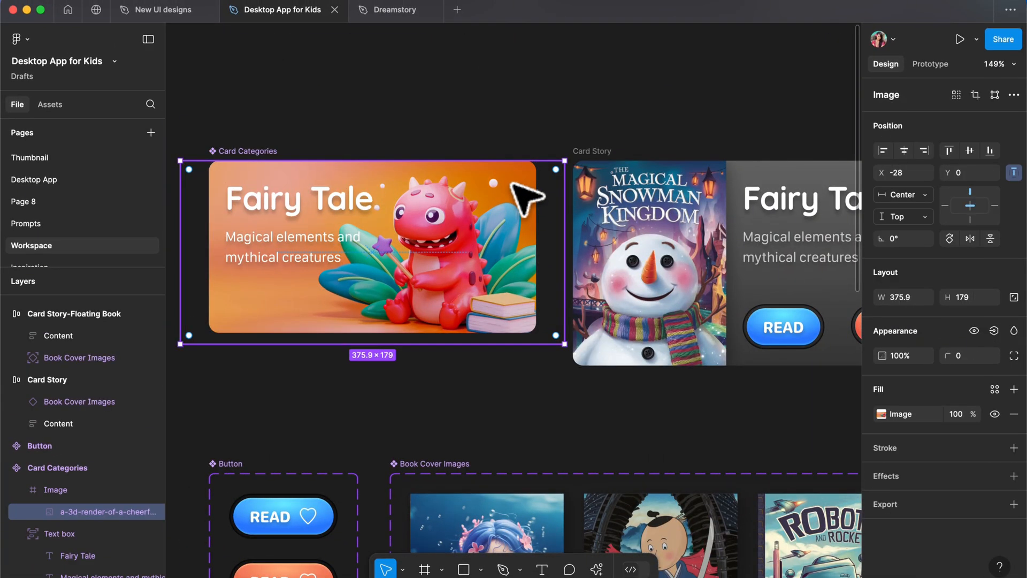
right_click(512, 183)
left_click(566, 178)
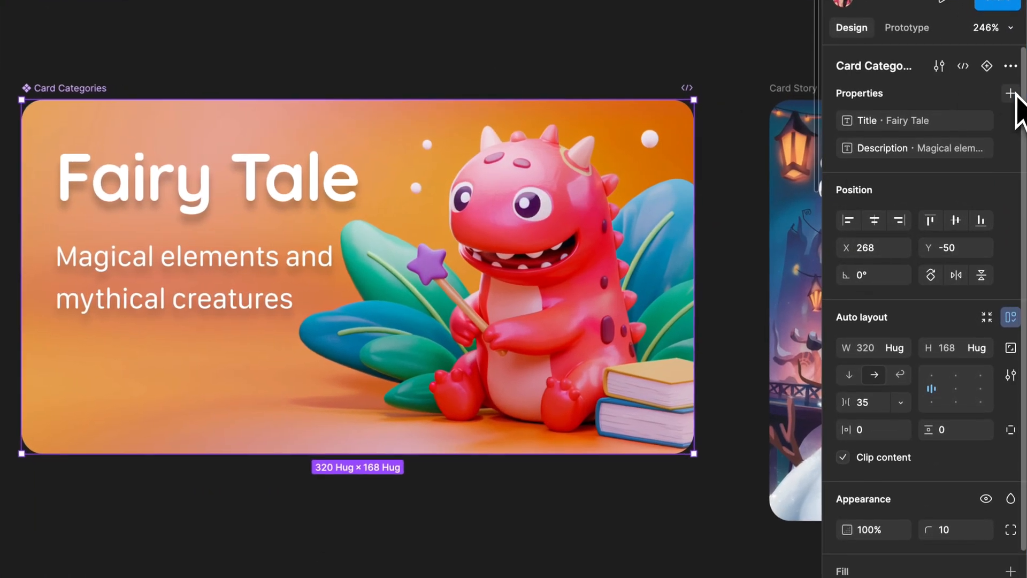
- Expose the nested Category Cover Image instance's properties on the Card Categories component
left_click(1015, 96)
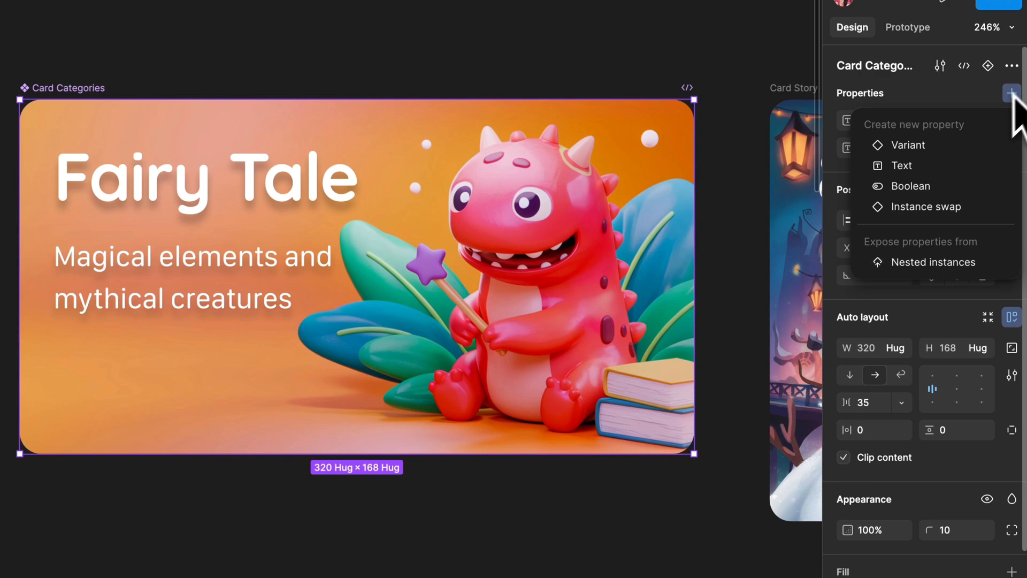
left_click(918, 263)
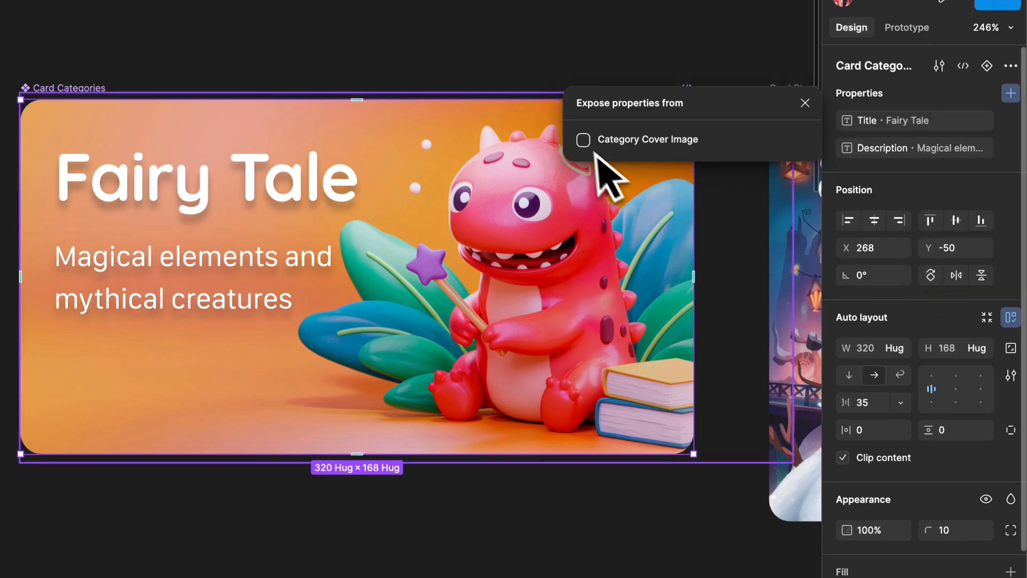
left_click(584, 140)
left_click(806, 103)
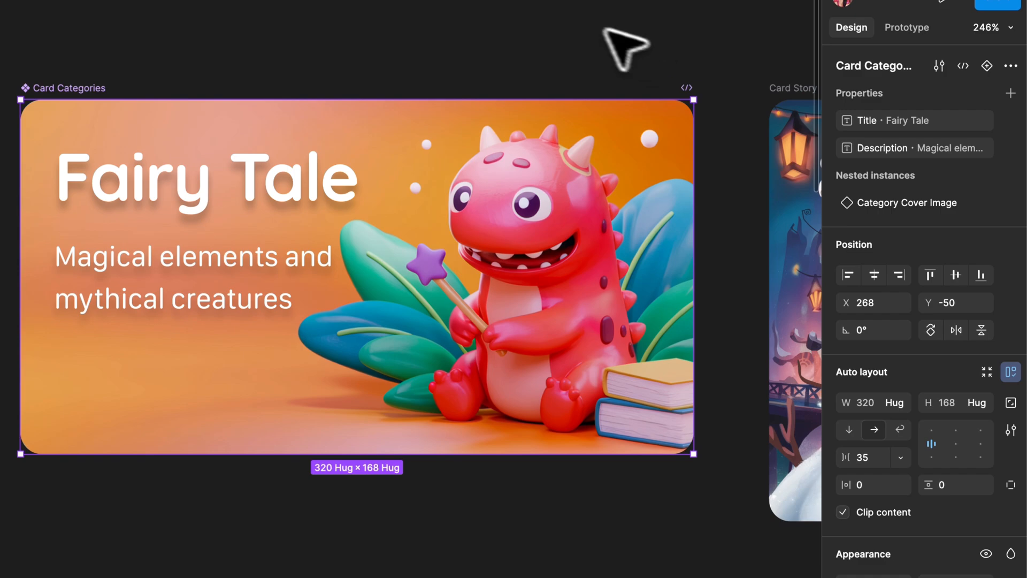
left_click(621, 48)
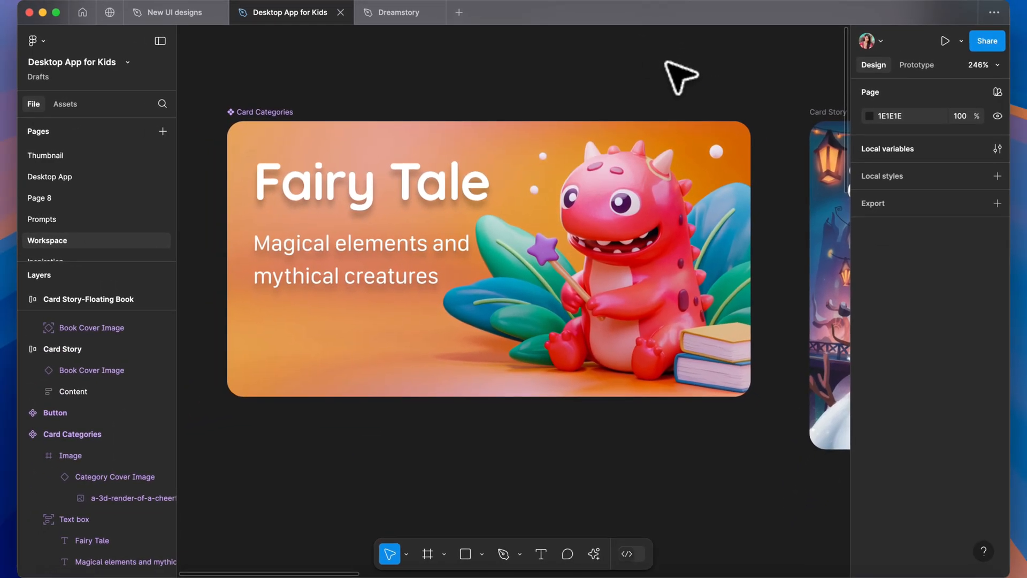
- Turn Card Story into a component and create a text property named Title from its Fairy Tale heading
scroll(666, 62, "right", 10)
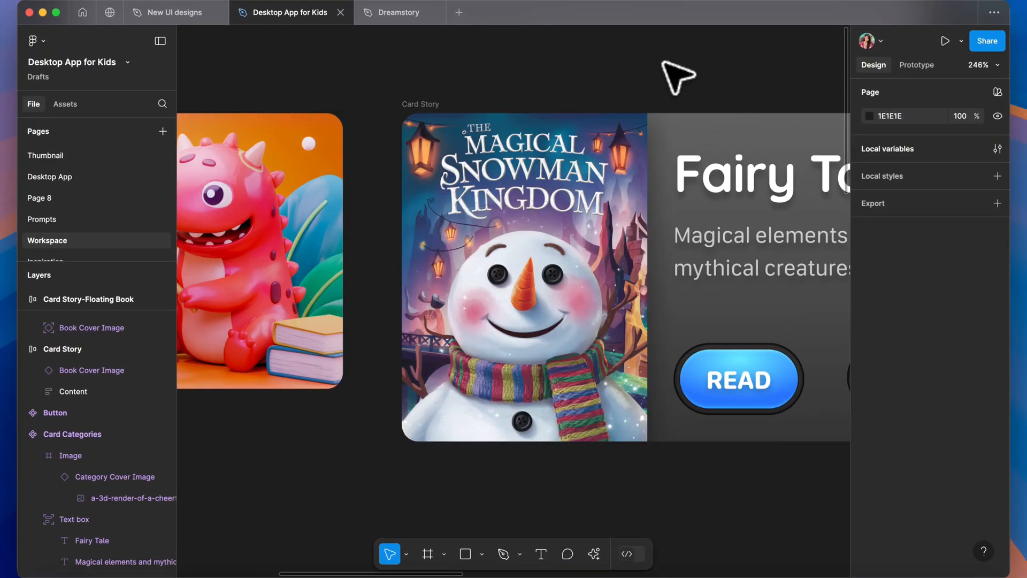
left_click(682, 132)
left_click(962, 97)
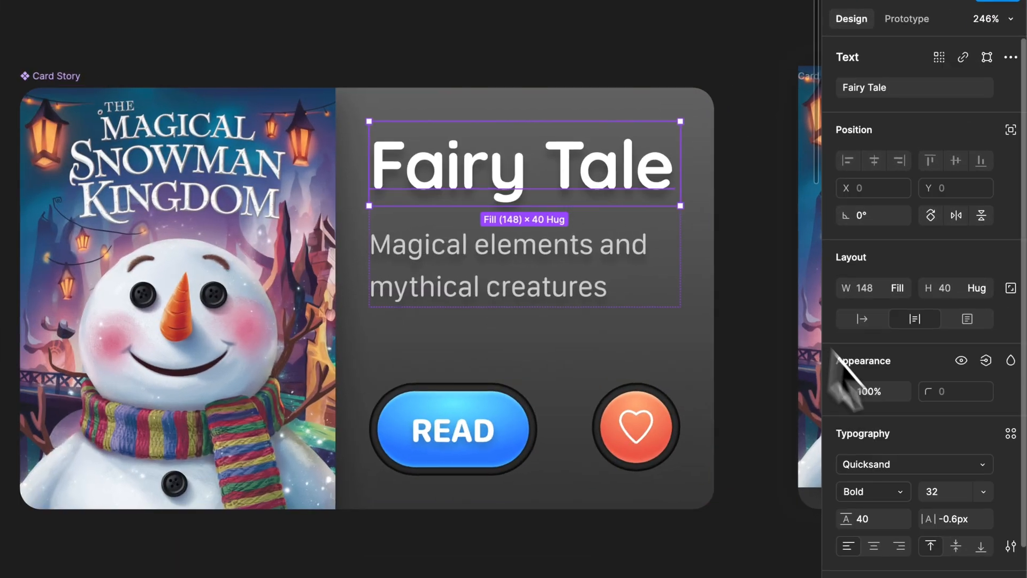
left_click(1011, 87)
left_click(1000, 150)
type("Title")
left_click(775, 254)
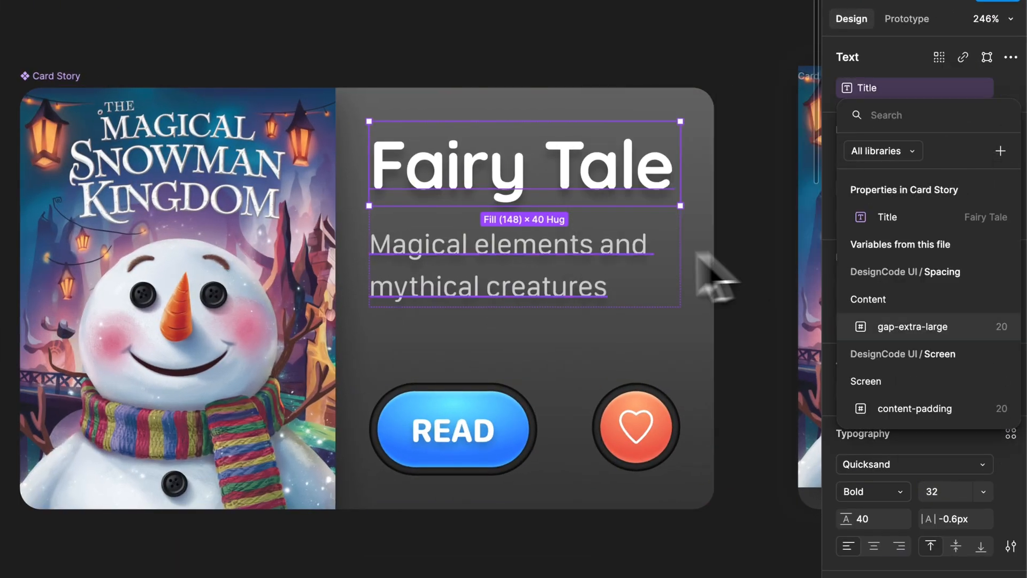
- Create a text property named Description from the Magical elements text in the Card Story component
left_click(616, 267)
left_click(1011, 87)
left_click(1001, 151)
type("Description")
left_click(791, 271)
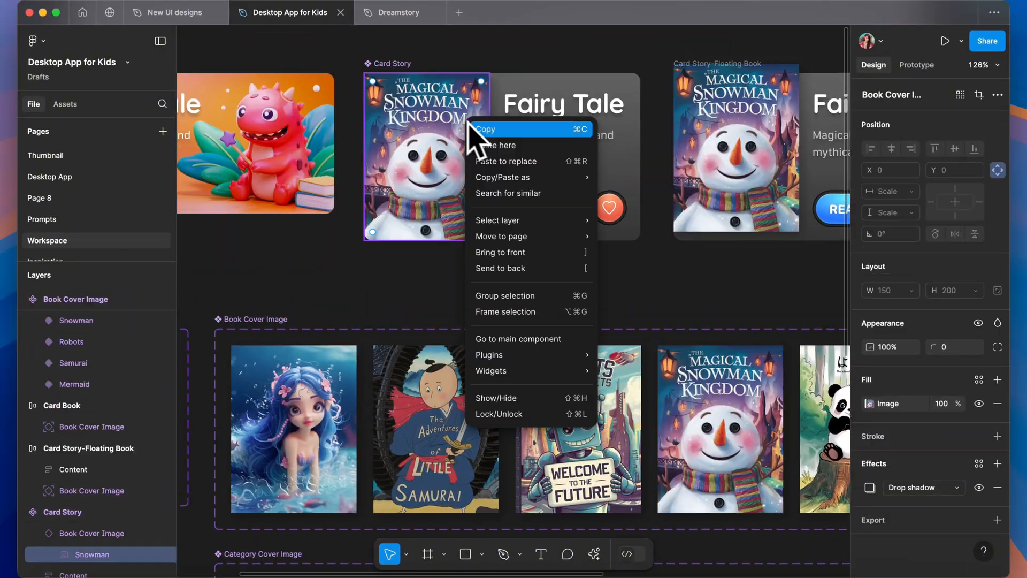
- Expose the properties of the nested Book Cover Image and both Button instances on the Card Story component
left_click(597, 138)
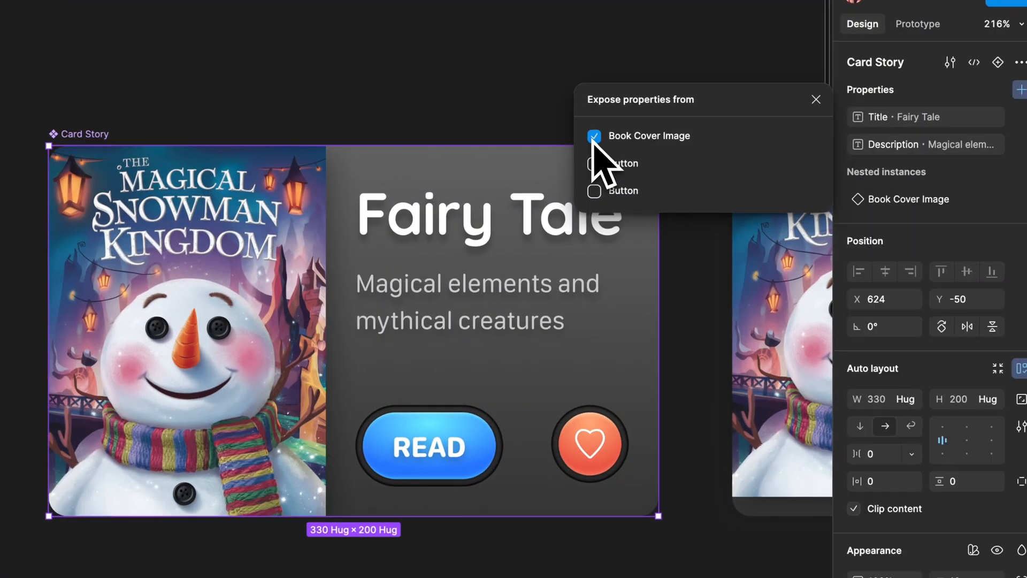
left_click(592, 163)
left_click(592, 191)
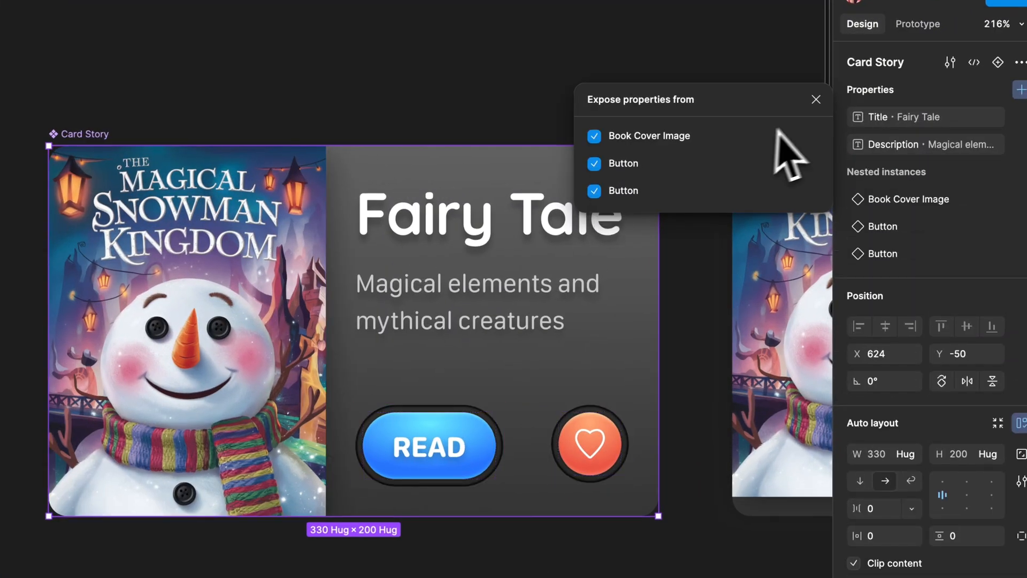
left_click(660, 87)
- Rename the READ and heart button layers in Card Story as Button 1 and Button 2 and check the component's nested instances
double_click(458, 436)
left_click(617, 342)
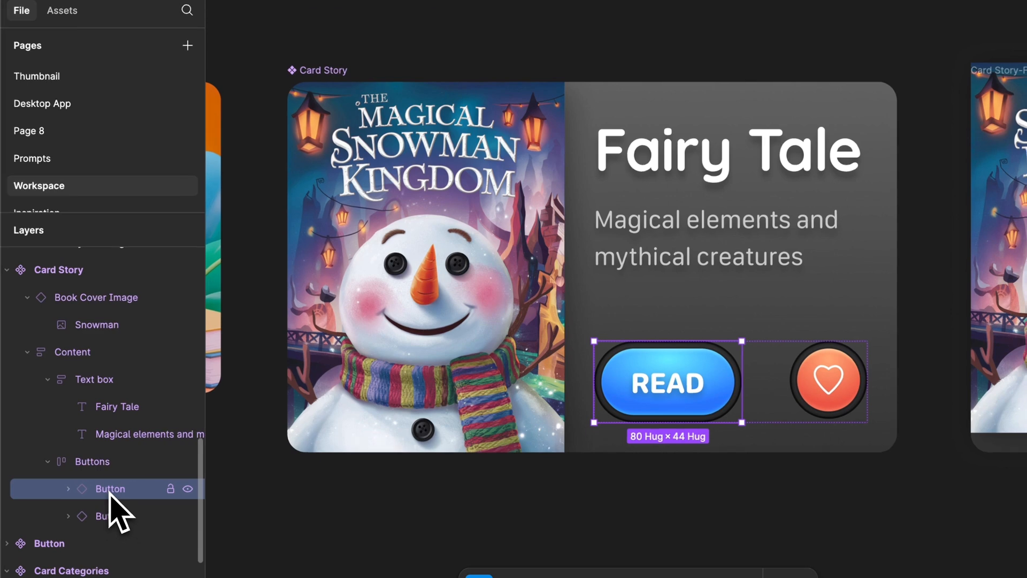
left_click(112, 515)
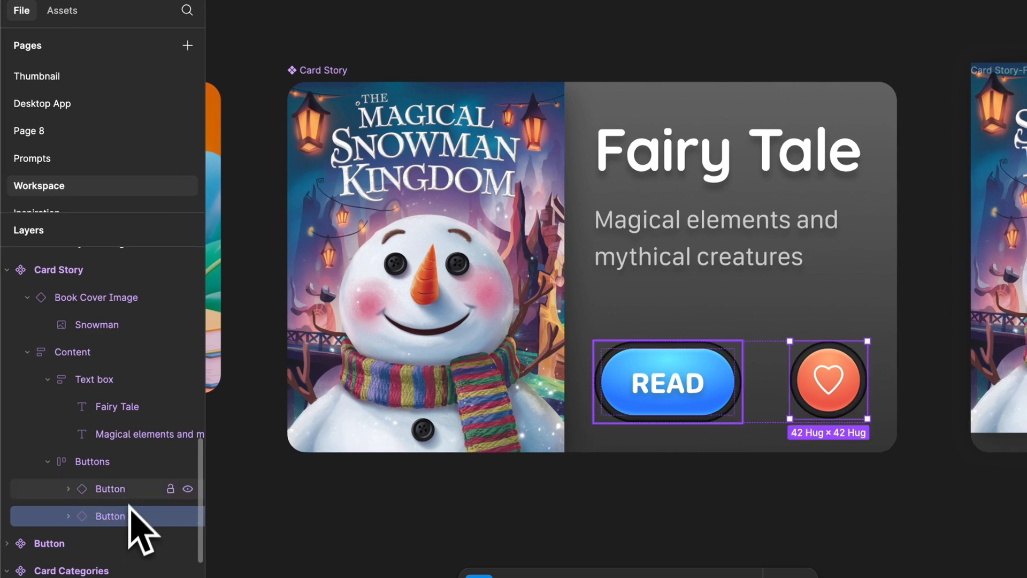
double_click(125, 491)
type("1")
key("Tab")
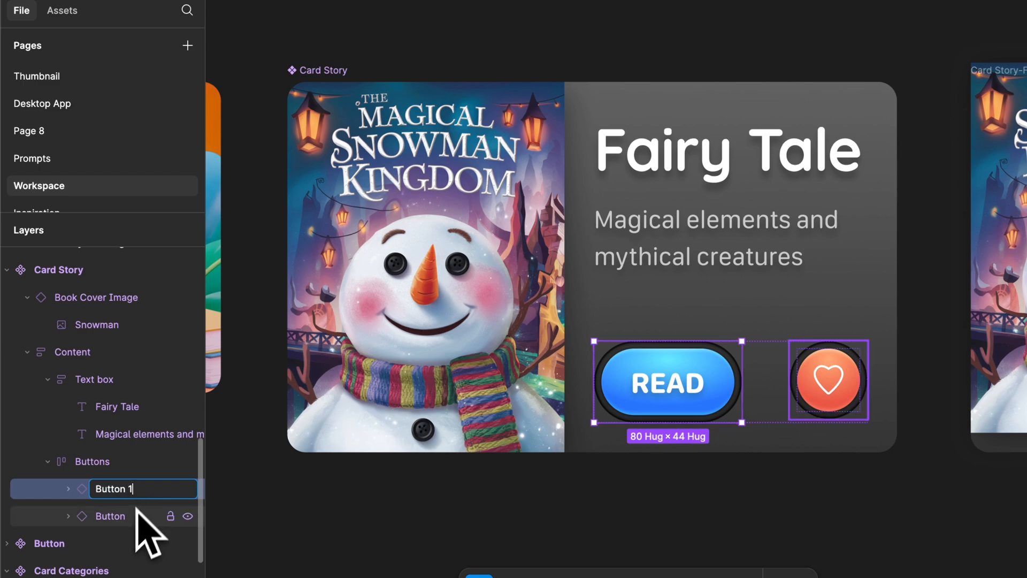
type("2")
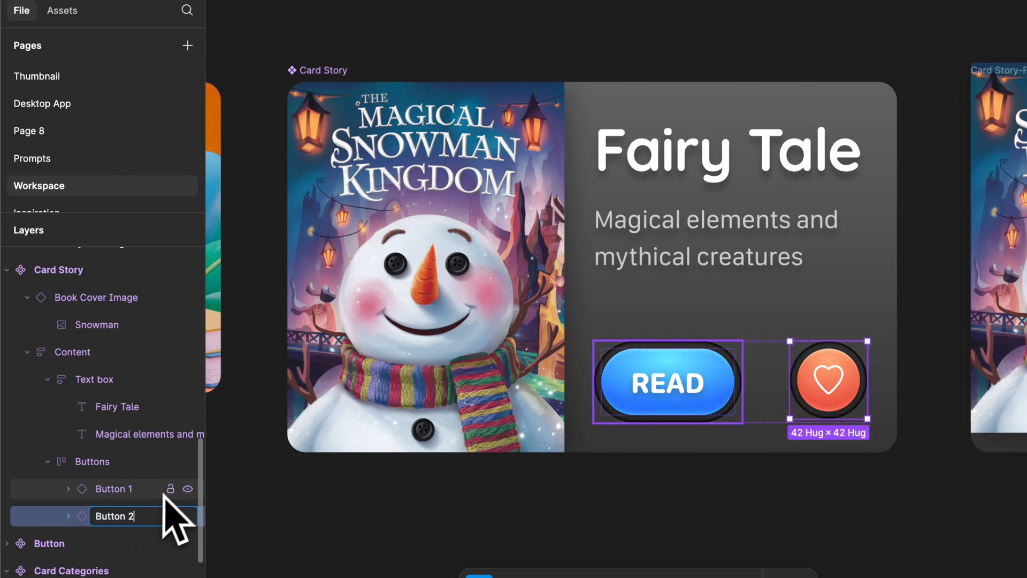
left_click(113, 464)
left_click(545, 32)
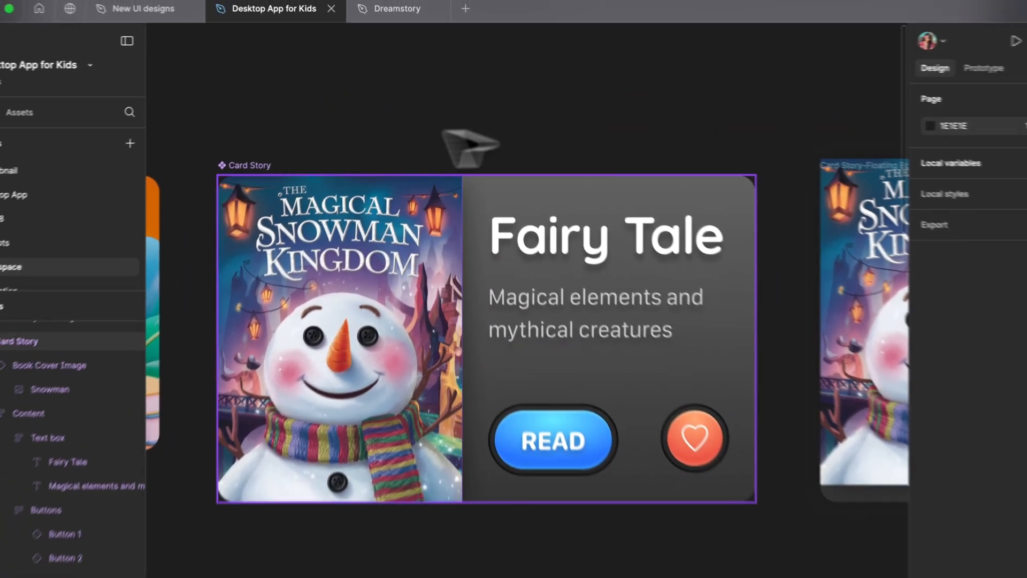
left_click(243, 165)
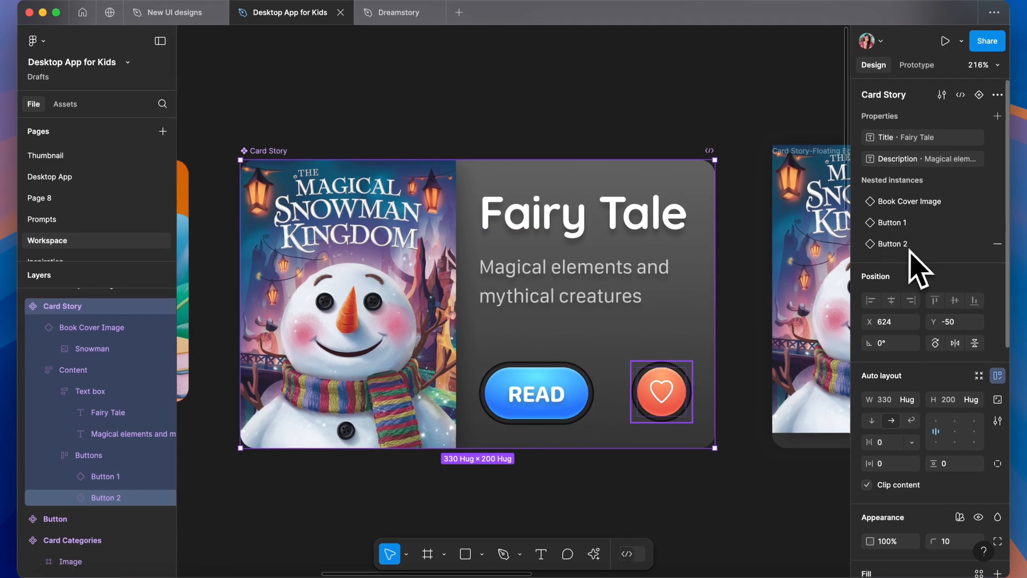
left_click(607, 117)
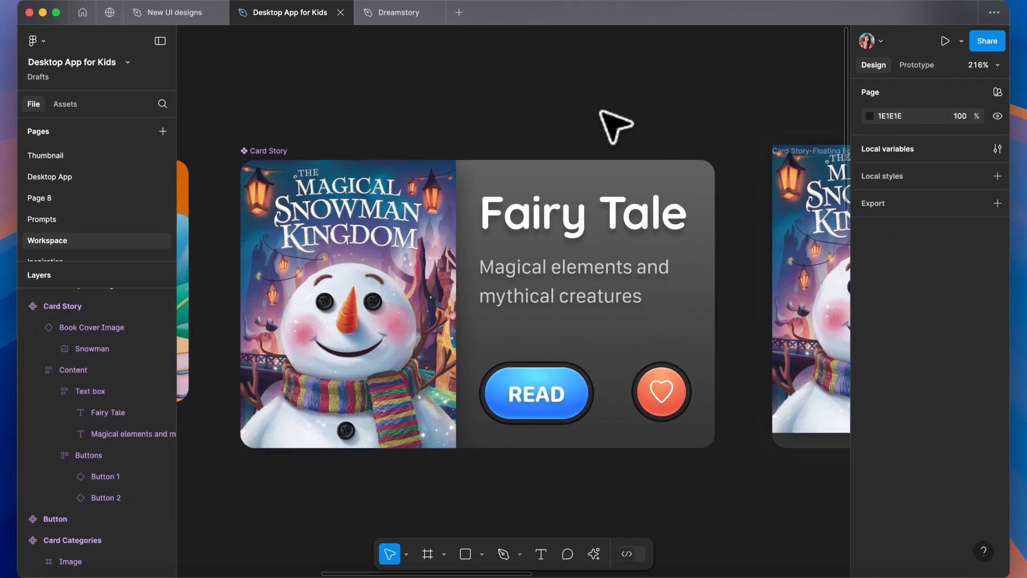
- Set the corner radius of the snowman cover in the Card Story component to 10
scroll(615, 126, "right", 10)
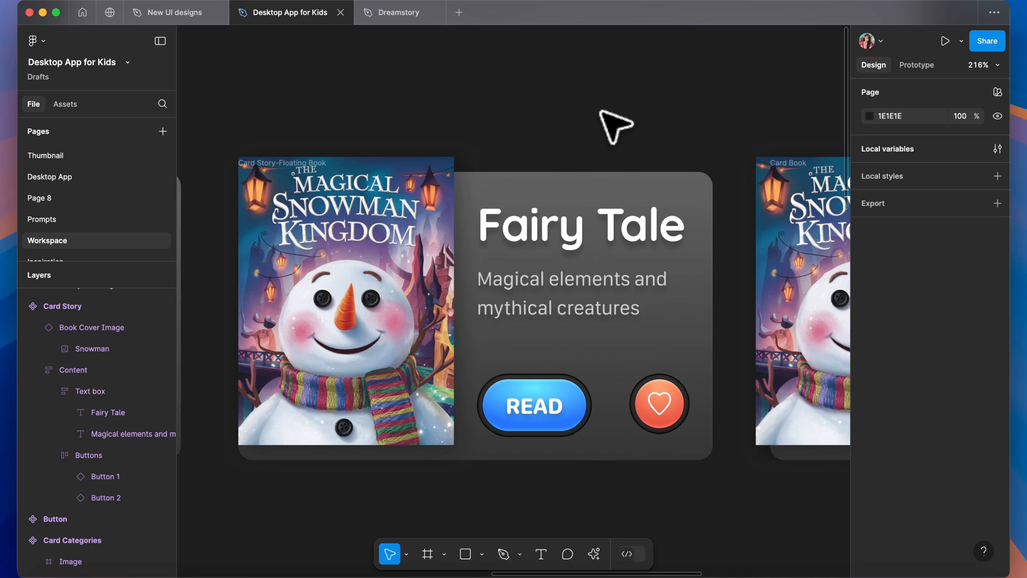
scroll(371, 264, "left", 10)
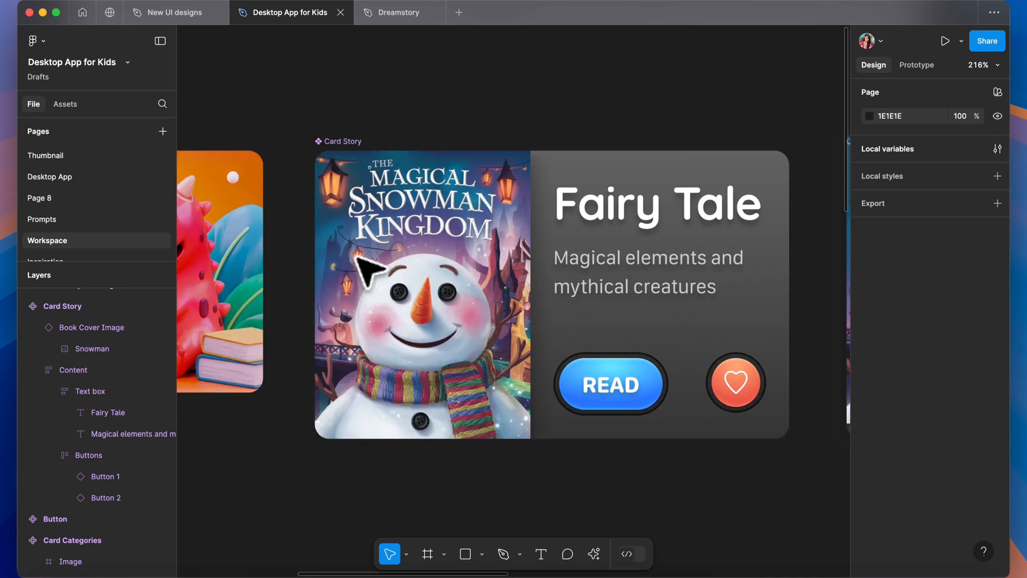
scroll(366, 269, "right", 3)
scroll(366, 269, "up", 2)
left_click(375, 252)
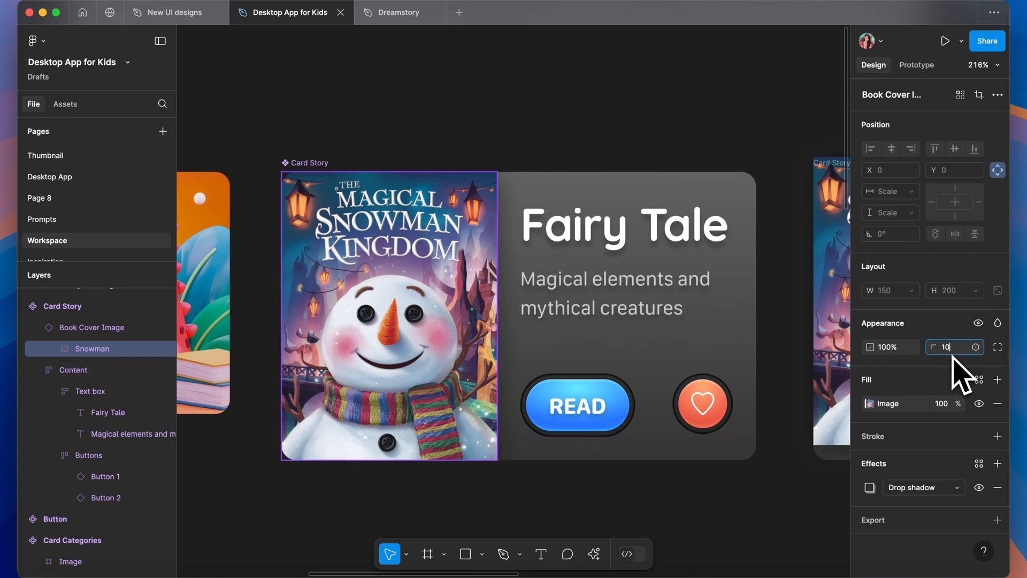
left_click(614, 149)
- Round the corners of the snowman cover in the Card Story-Floating Book frame
scroll(618, 152, "right", 10)
scroll(608, 140, "right", 2)
double_click(447, 249)
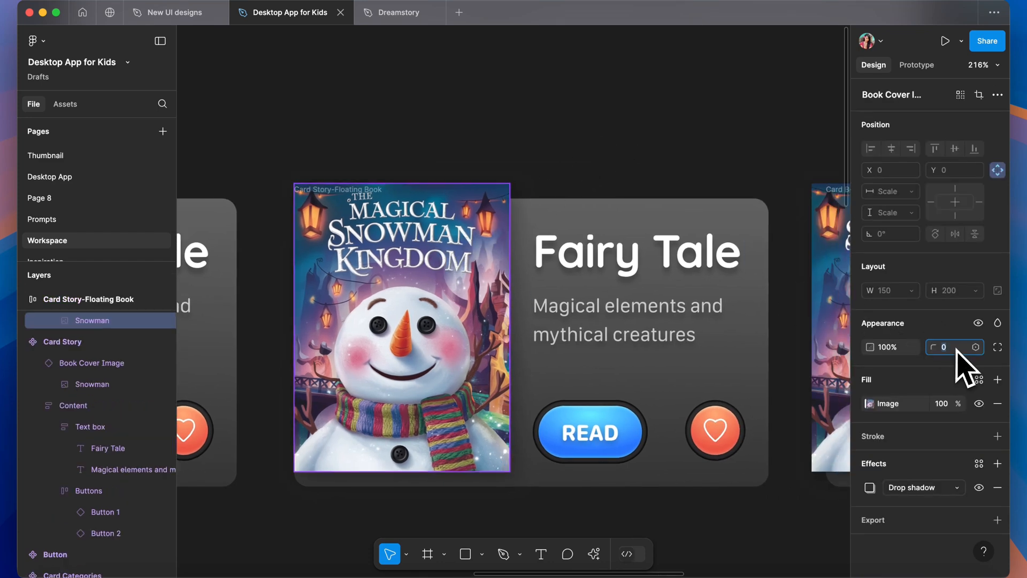
left_click(593, 109)
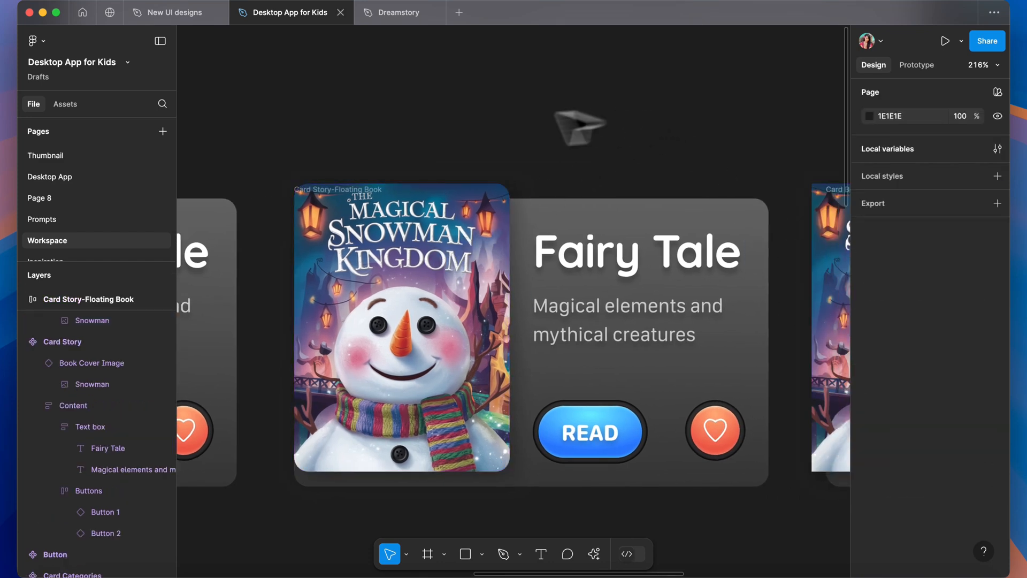
- Turn Card Story-Floating Book into a component and create a text property named Title from its Fairy Tale heading
left_click_drag(258, 156, 779, 488)
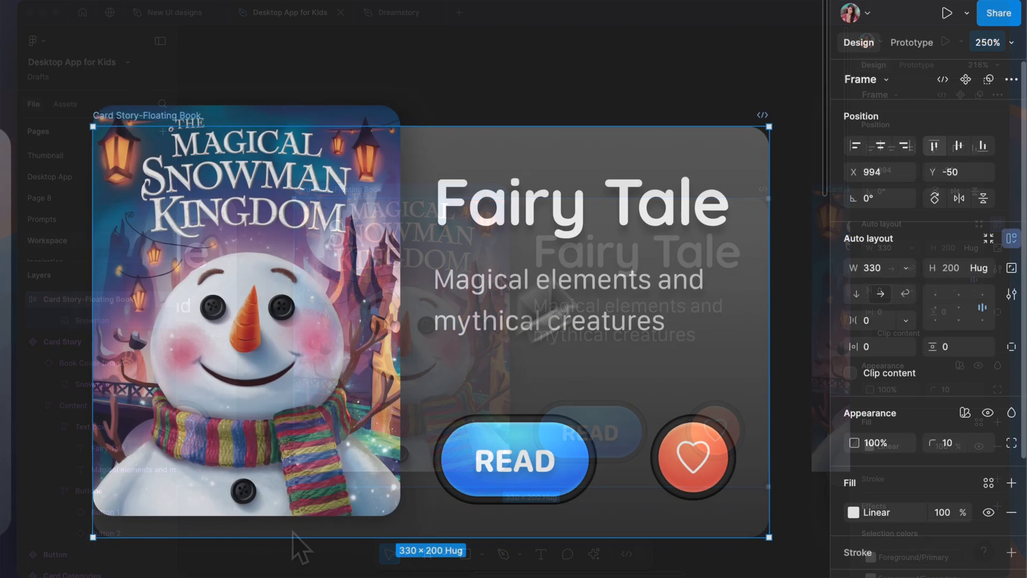
left_click(962, 94)
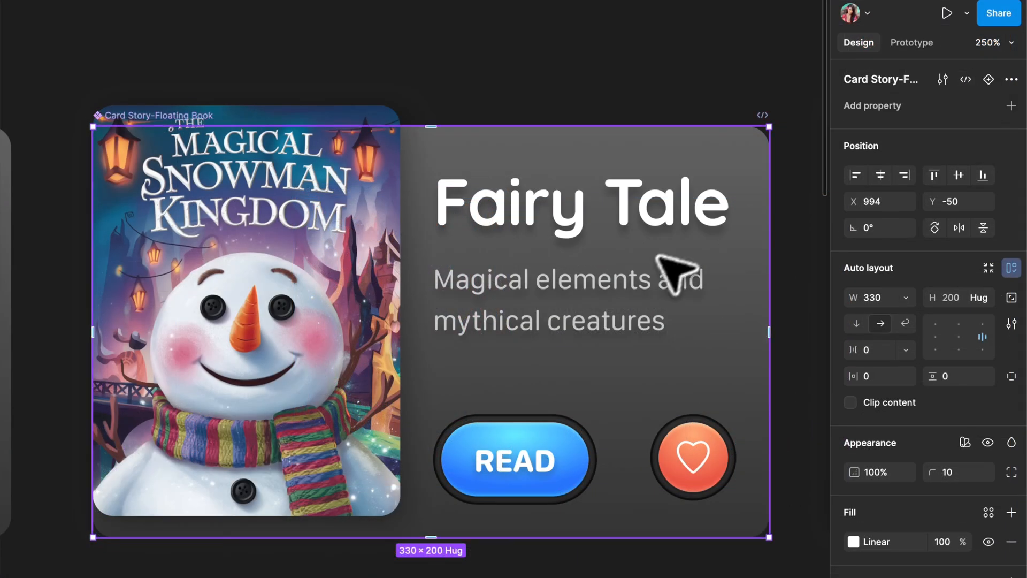
left_click(556, 214)
left_click(1011, 109)
left_click(1002, 169)
type("Title")
key("Return")
left_click(644, 279)
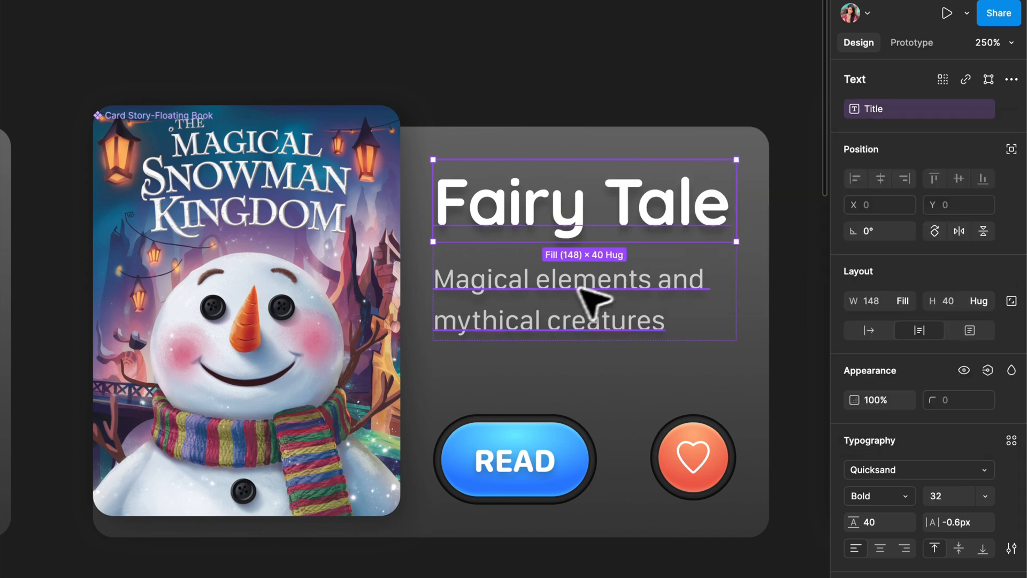
- Create a text property named Description from the Magical elements text in the Card Story-Floating Book component
left_click(663, 283)
left_click(1011, 108)
left_click(1002, 169)
type("Descriptio")
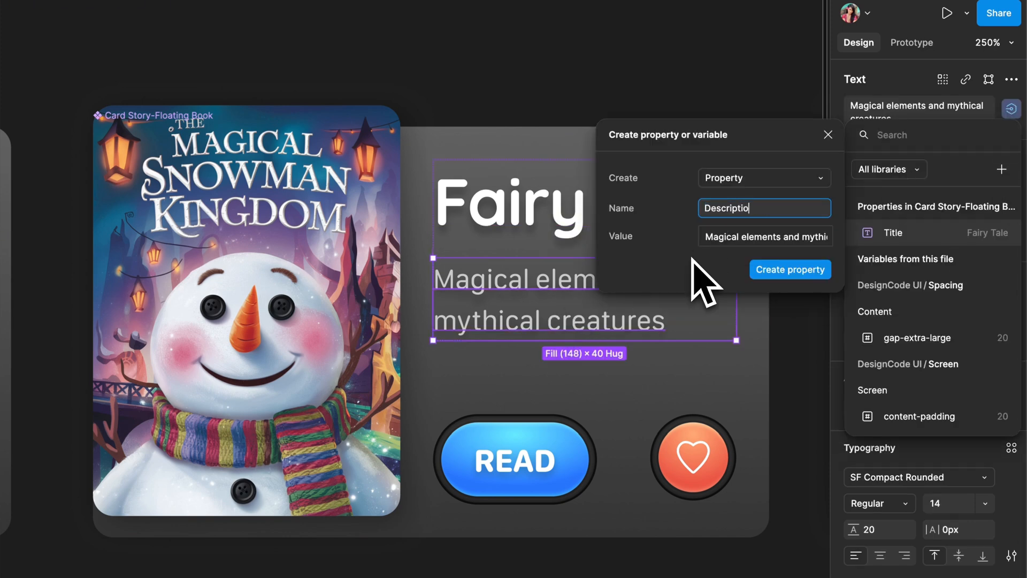
type("n")
left_click(804, 271)
- Expose the properties of both nested Button instances and the Book Cover Image on the Card Story-Floating Book component
left_click(186, 116)
left_click(159, 115)
left_click(1011, 105)
left_click(931, 273)
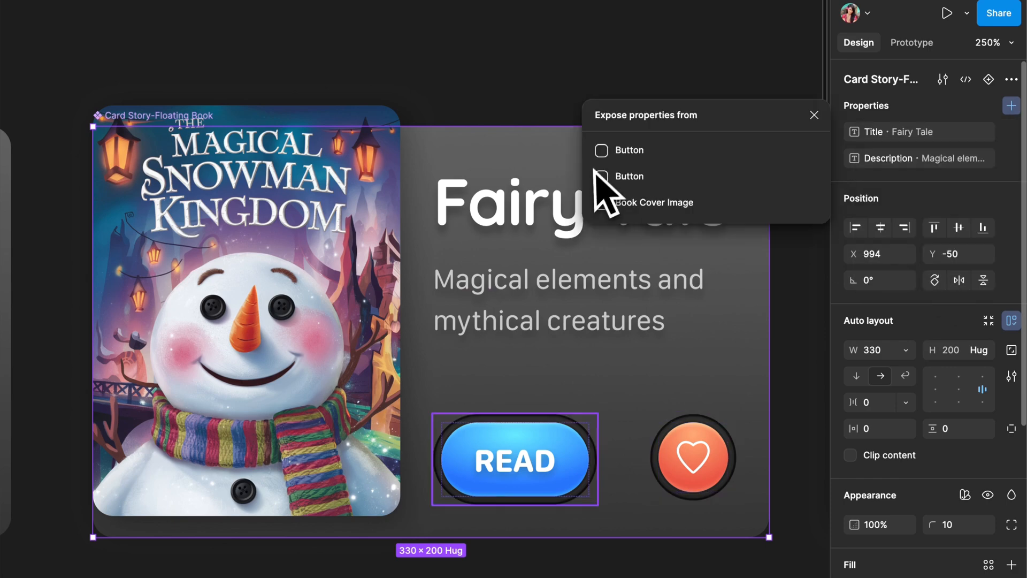
left_click(601, 151)
left_click(602, 176)
left_click(602, 203)
left_click(815, 115)
double_click(515, 459)
double_click(514, 459)
left_click(694, 457)
left_click(371, 76)
- Set the corner radius of the snowman cover in the Card Book frame to 16
scroll(371, 76, "right", 10)
double_click(431, 164)
left_click(960, 391)
type("16")
key("Return")
left_click(706, 402)
- Turn Card Book into a component and expose the nested Book Cover Image instance's properties on it
left_click_drag(207, 97, 618, 554)
key("alt+super+k")
left_click(1011, 105)
left_click(941, 271)
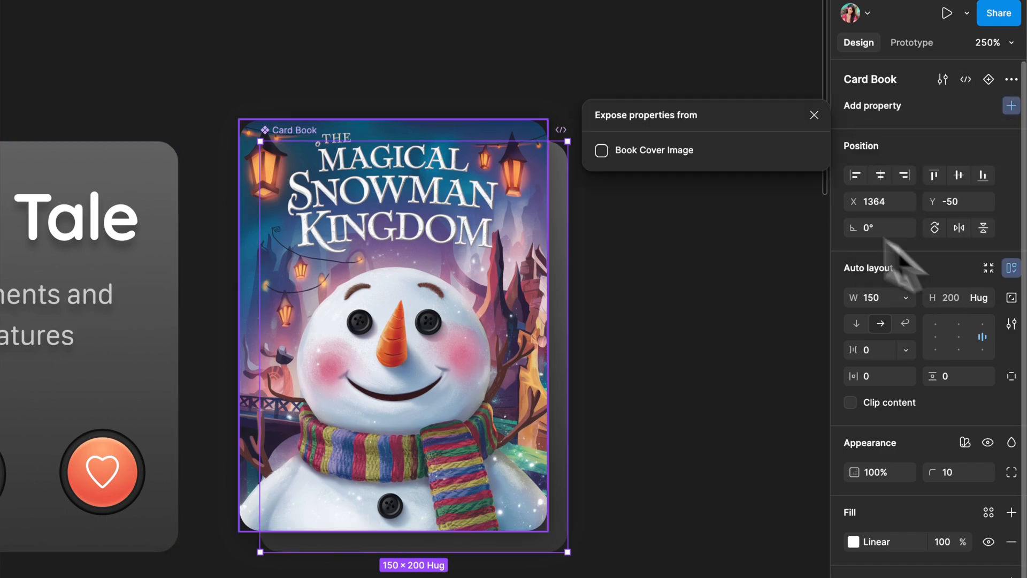
left_click(602, 151)
left_click(814, 115)
left_click(821, 134)
scroll(722, 252, "down", 10)
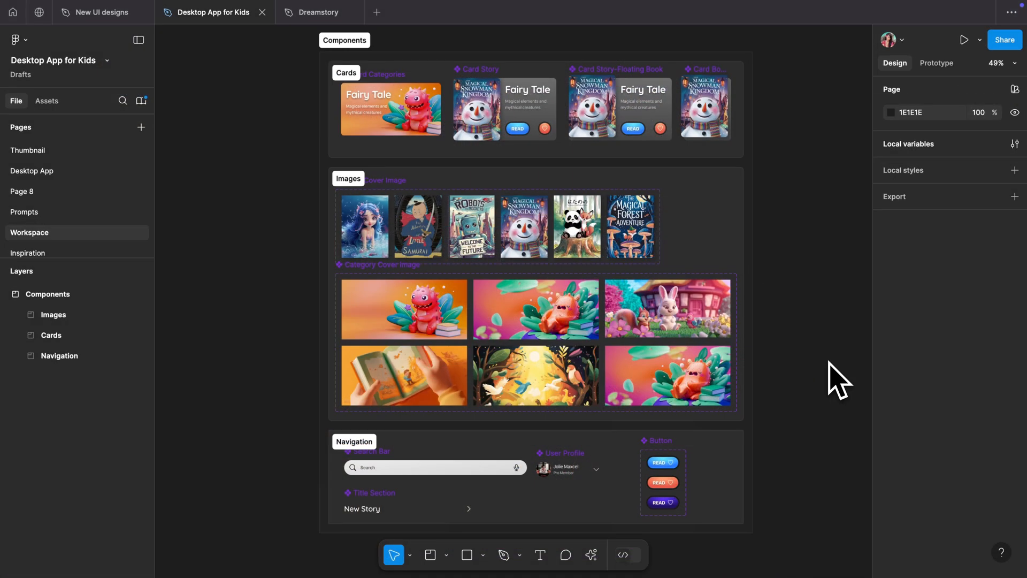
scroll(552, 416, "up", 5)
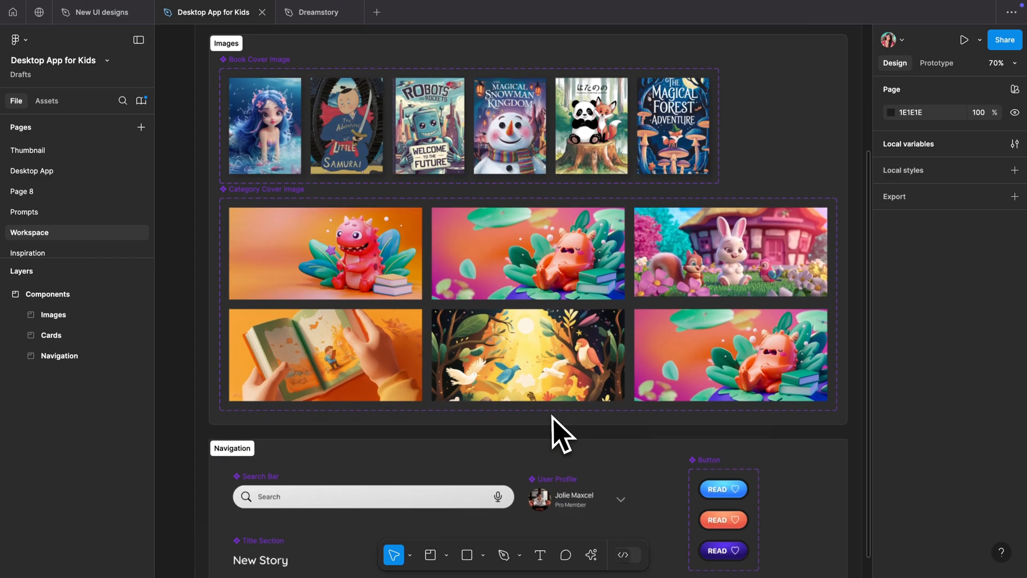
scroll(552, 417, "down", 6)
scroll(552, 416, "down", 3)
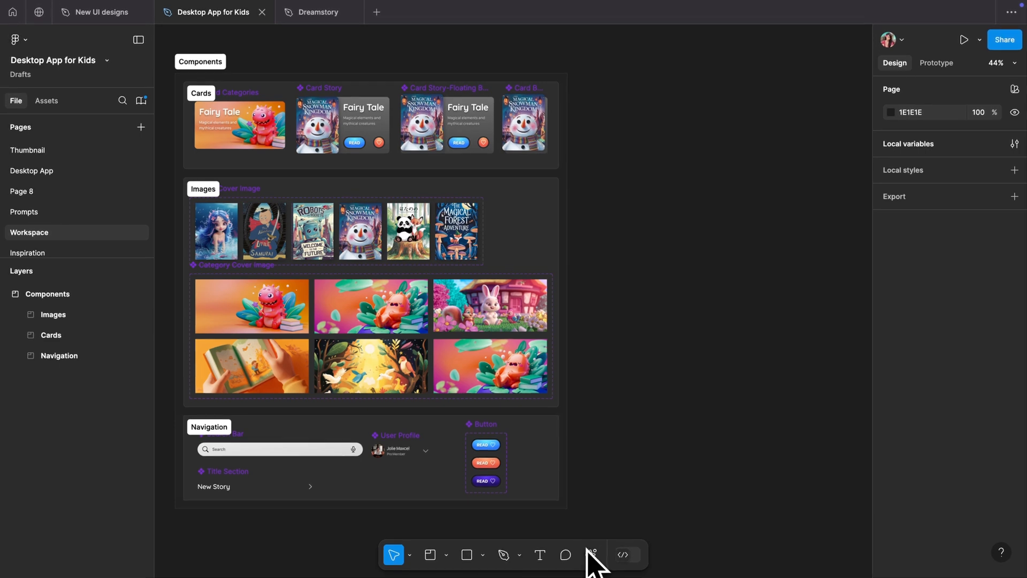
- Search the assets for "card" from an empty area of the canvas and look through the matching components
scroll(539, 471, "right", 10)
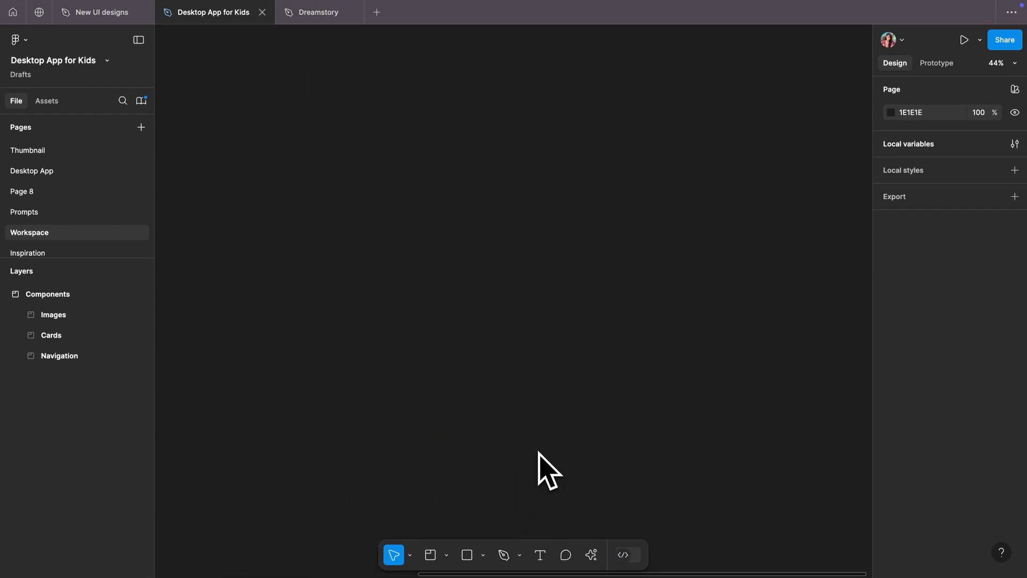
left_click(591, 554)
left_click(432, 344)
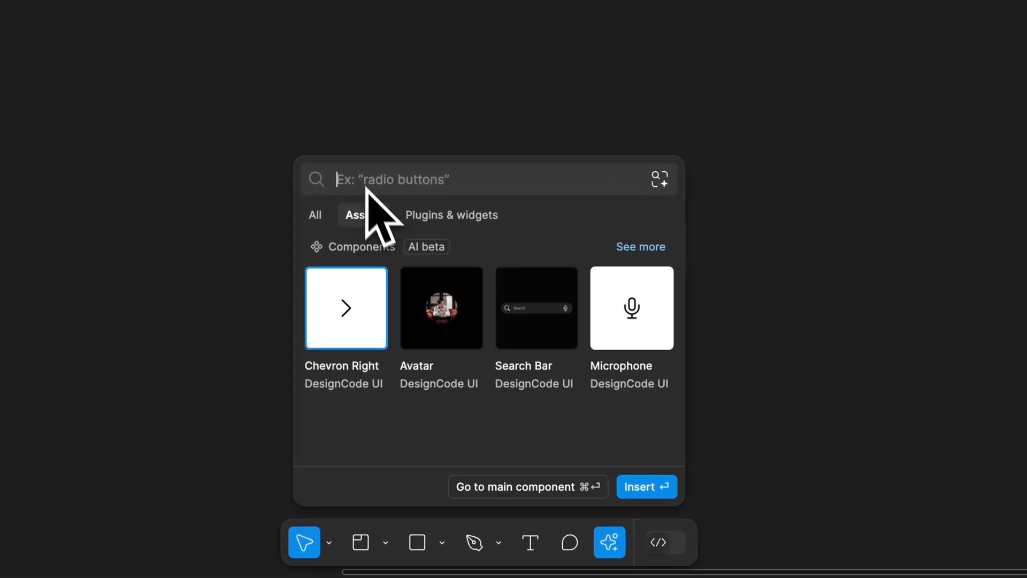
type("card")
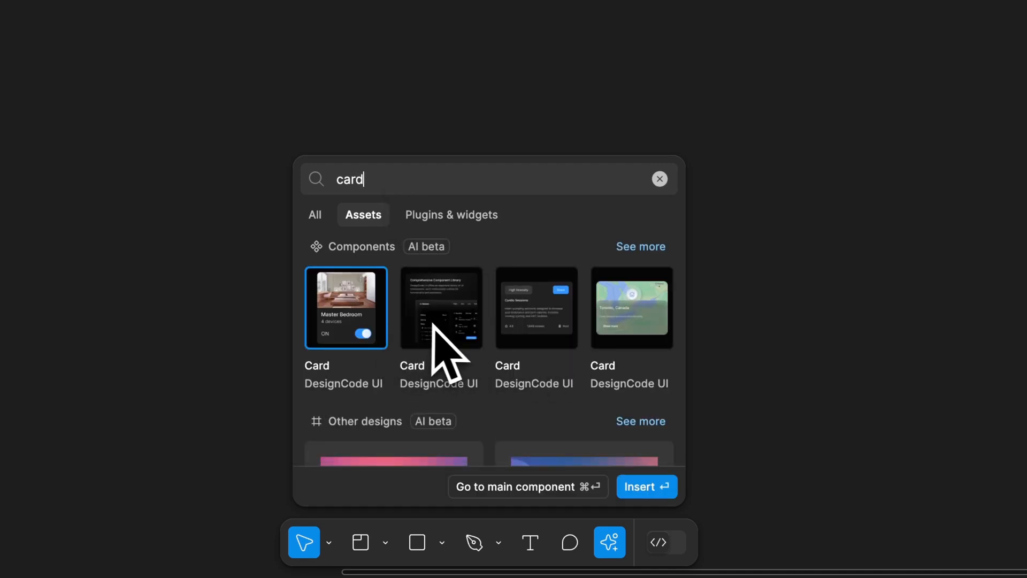
scroll(433, 323, "down", 5)
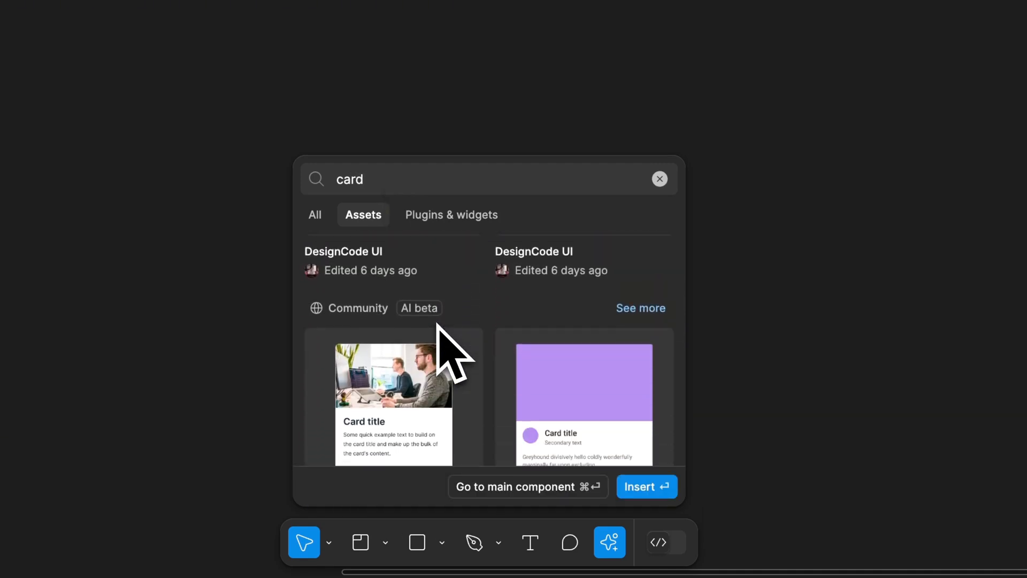
scroll(438, 324, "down", 3)
scroll(440, 332, "up", 8)
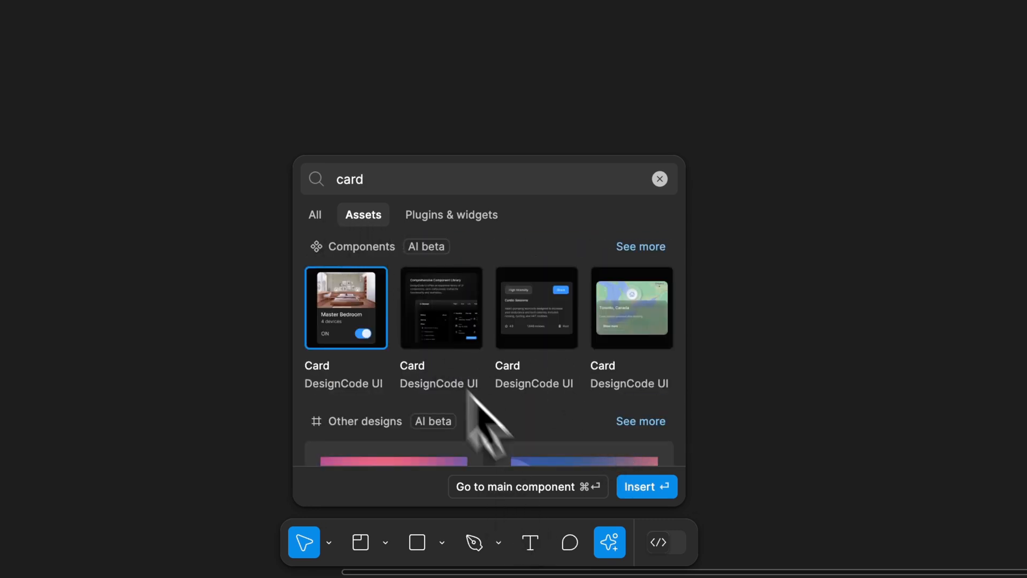
scroll(566, 356, "down", 2)
scroll(562, 326, "up", 2)
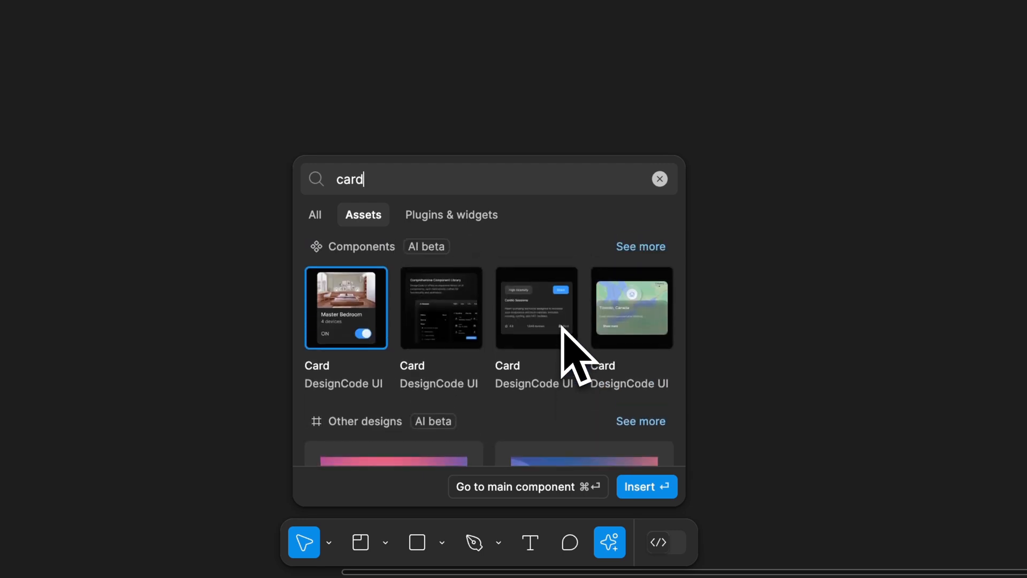
- Limit the full list of card components to those created in this file and insert a Card Categories instance on the canvas
left_click(662, 251)
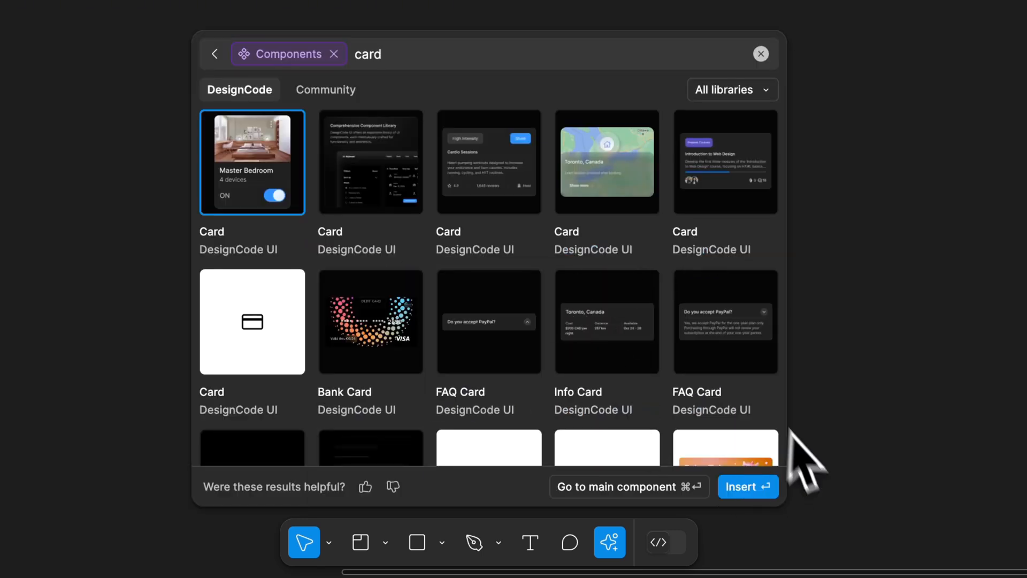
scroll(581, 300, "down", 3)
left_click(733, 89)
left_click(746, 147)
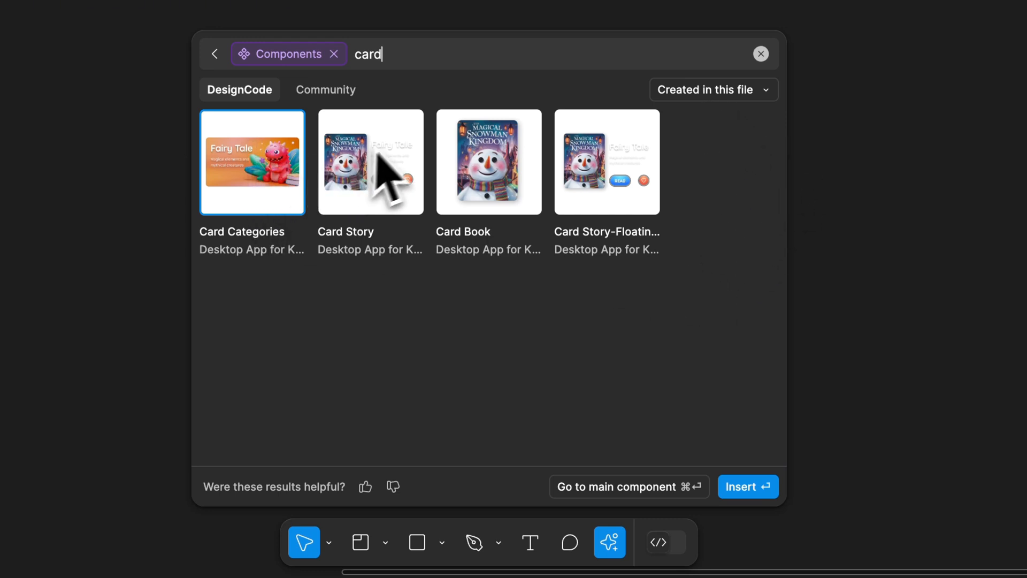
left_click(406, 140)
left_click(254, 140)
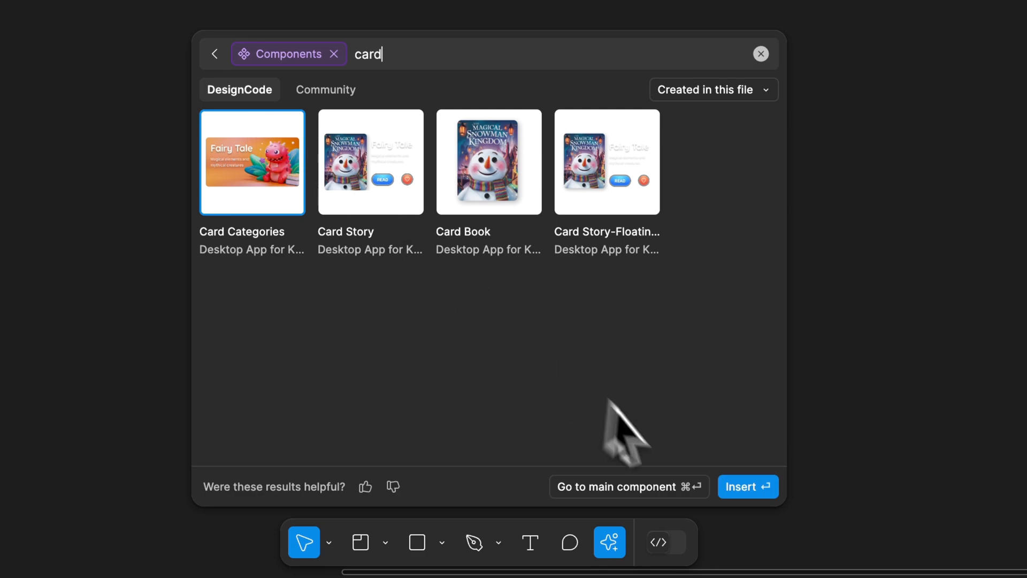
left_click(751, 488)
scroll(426, 414, "up", 2)
scroll(427, 414, "left", 1)
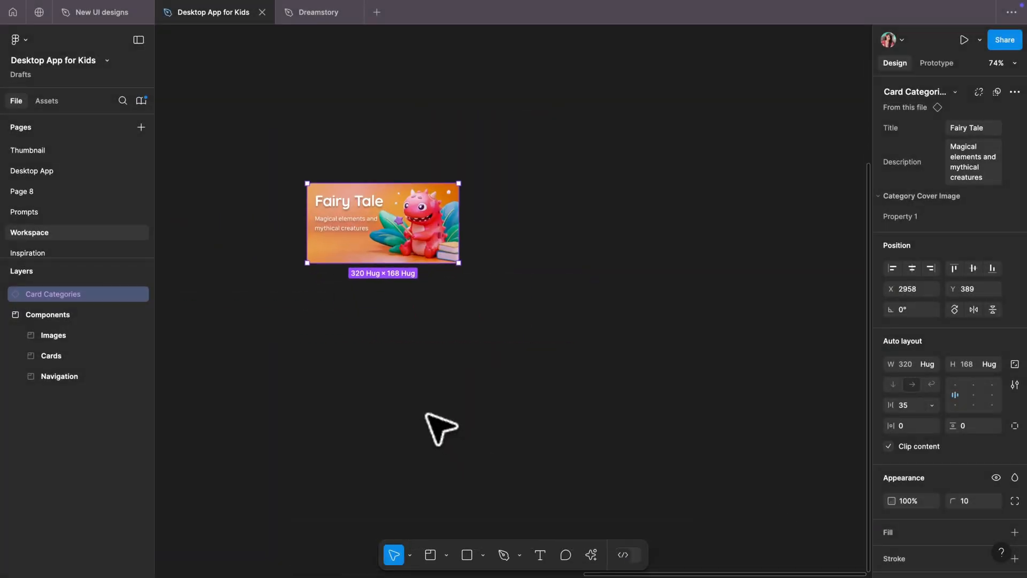
- Duplicate the Card Categories instance horizontally to make an evenly spaced row of four cards
scroll(441, 414, "right", 1)
left_click_drag(313, 224, 783, 222)
key("super+d")
scroll(637, 215, "right", 1)
left_click(493, 160)
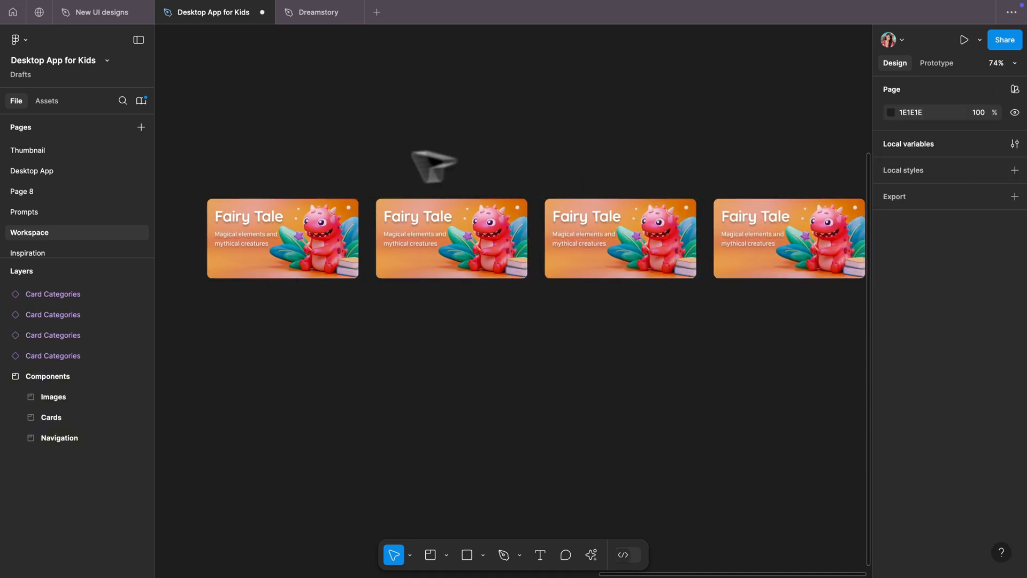
scroll(332, 171, "down", 2)
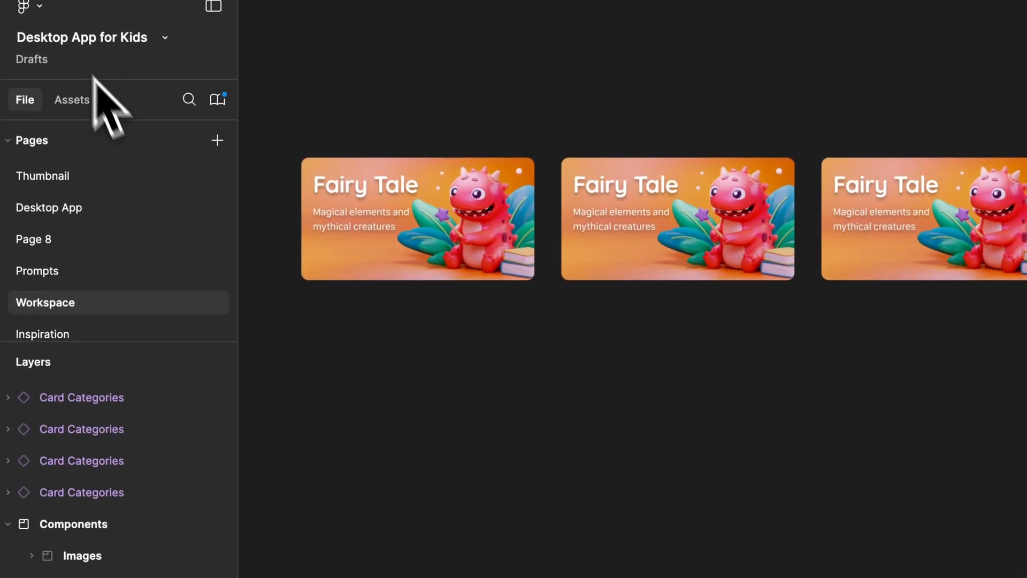
- Insert an instance of the second Card Story component and a Card Book instance side by side below the category cards
left_click(71, 101)
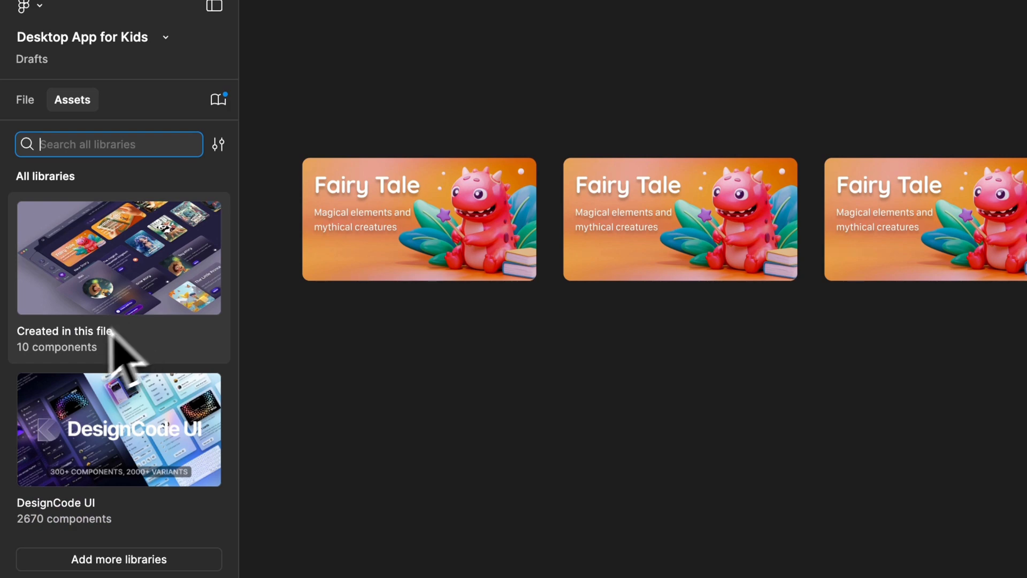
left_click(72, 343)
left_click_drag(175, 505, 368, 328)
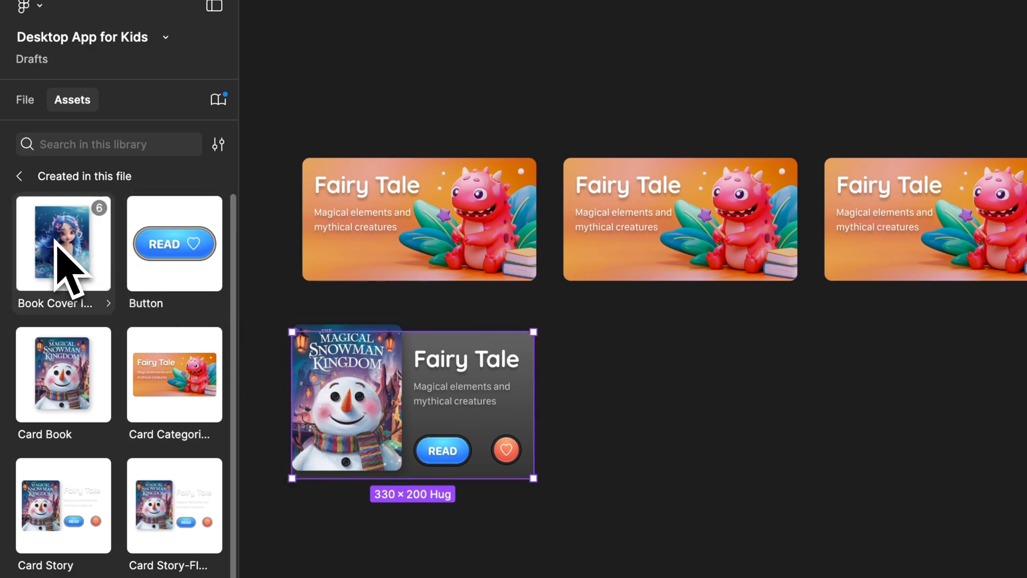
left_click_drag(69, 379, 610, 381)
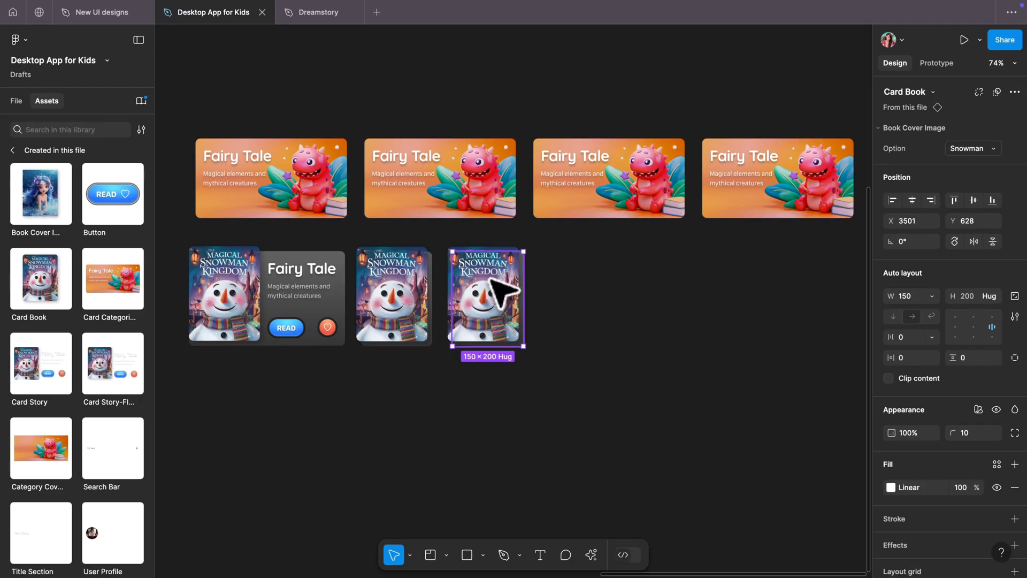
- Duplicate the Card Book instance into a row of six, and place a row of four Card Story instances beneath it
key("ctrl+d")
key("ctrl+d")
key("ctrl+d")
key("ctrl+d")
left_click_drag(72, 369, 759, 400)
scroll(107, 300, "down", 1)
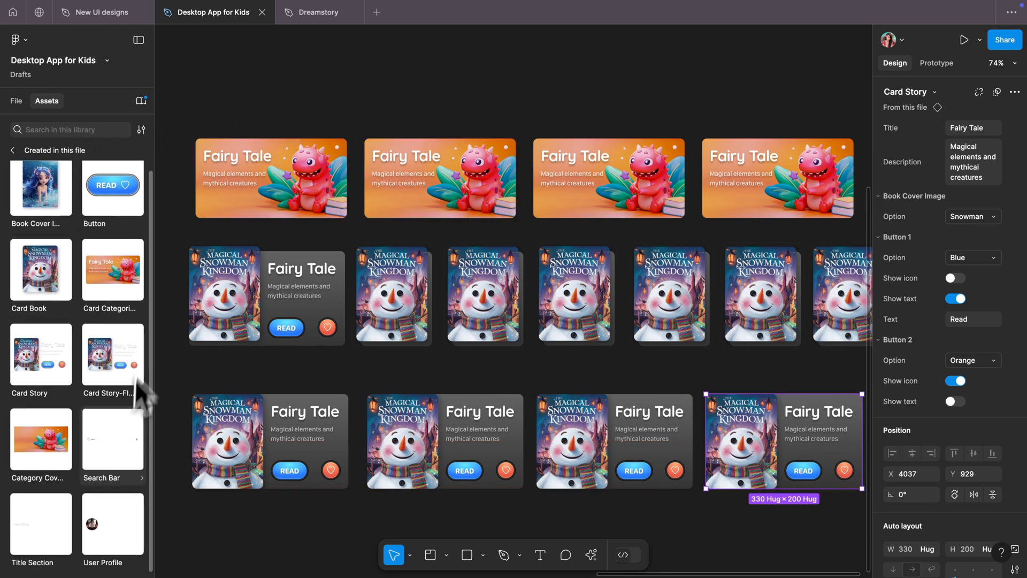
- Place a Search Bar instance centred above the category cards and a User Profile instance at the right end of the same line
left_click_drag(111, 455, 471, 120)
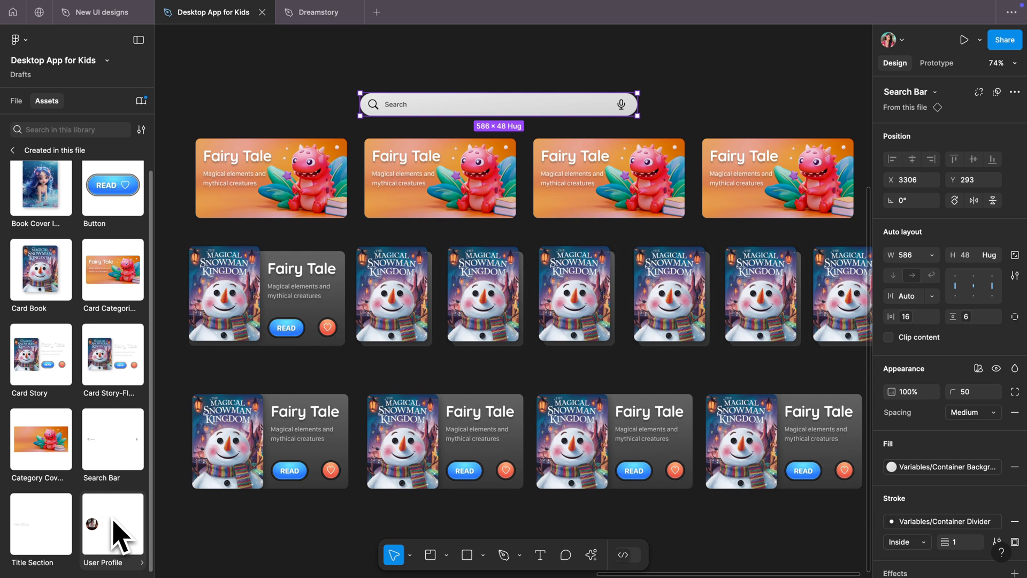
left_click_drag(113, 519, 798, 86)
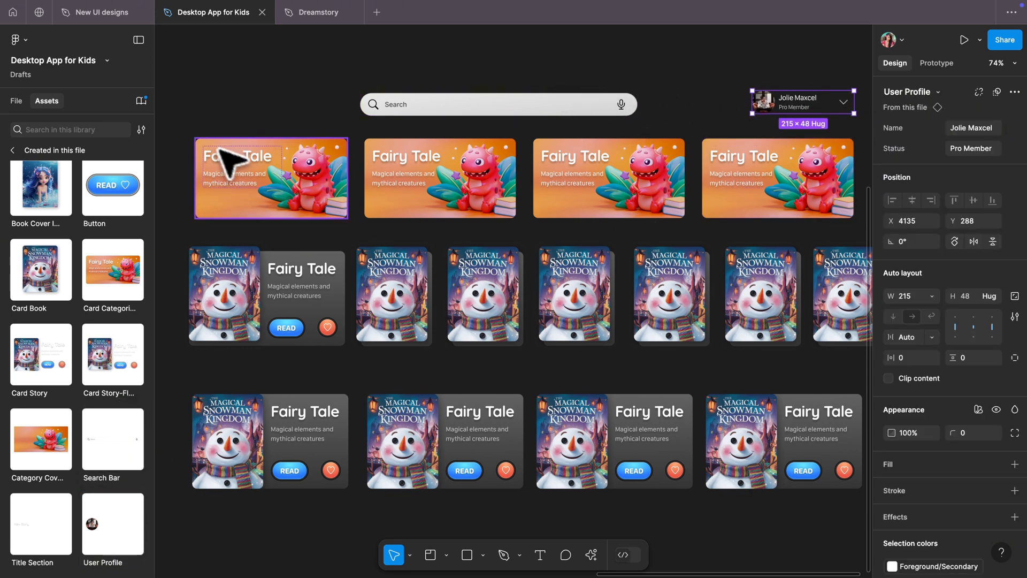
- Place a Title Section instance above the book row and another one above the row of four story cards
left_click_drag(40, 511, 269, 245)
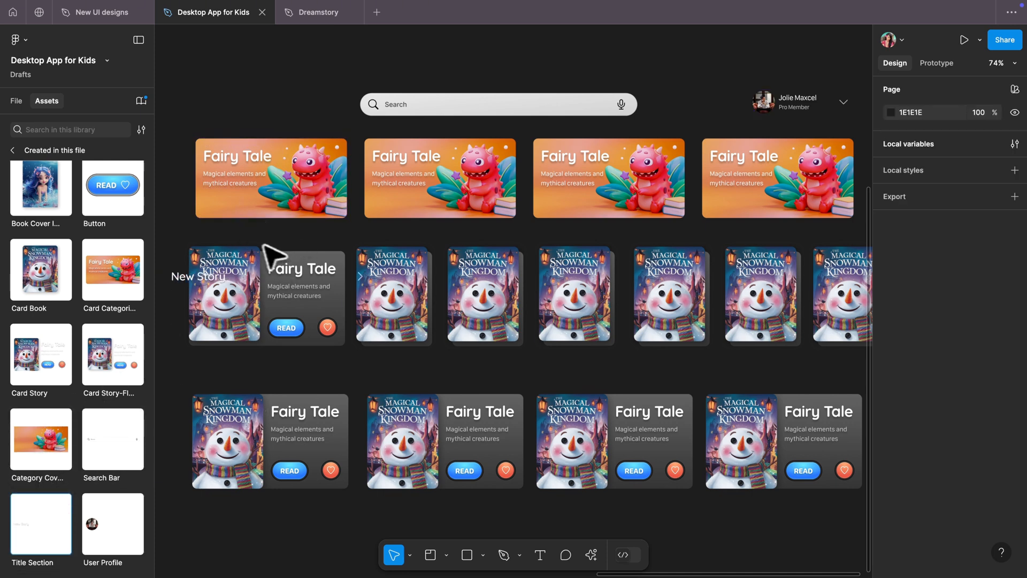
left_click_drag(290, 204, 290, 203)
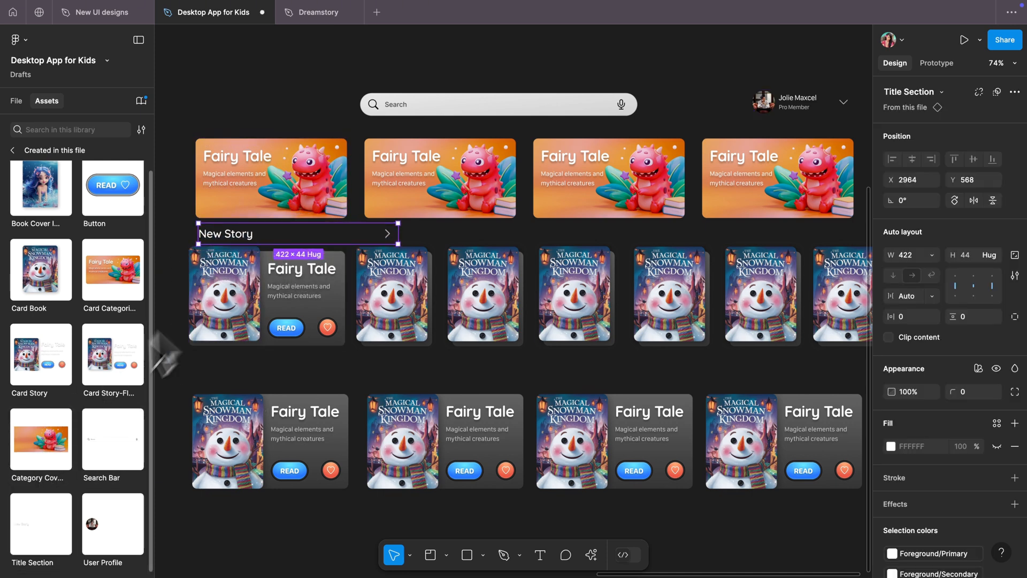
left_click_drag(40, 531, 275, 364)
left_click(461, 383)
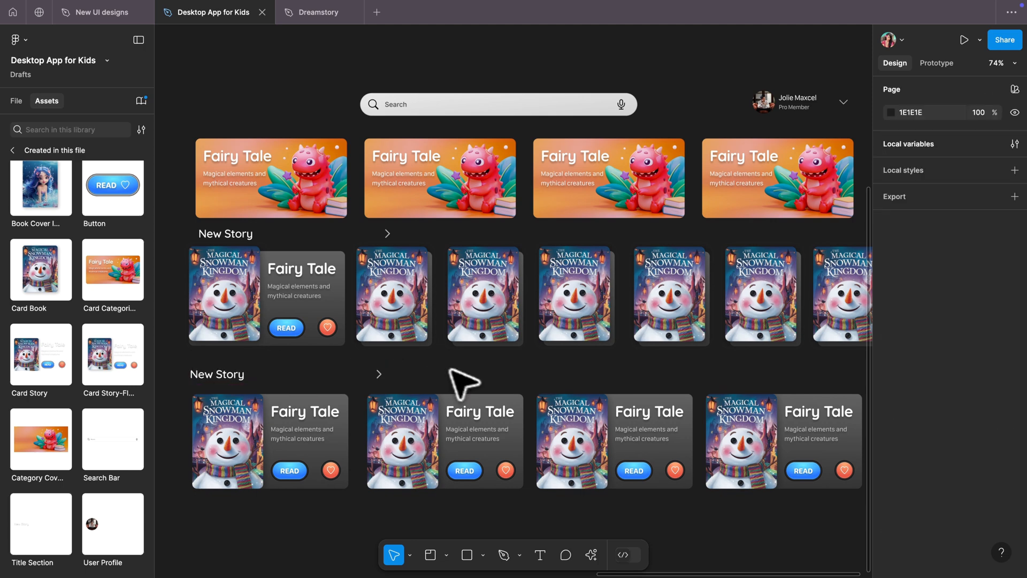
- Wrap the four category cards in an auto layout frame, tighten the gaps between them, and name the frame Categories
left_click(139, 40)
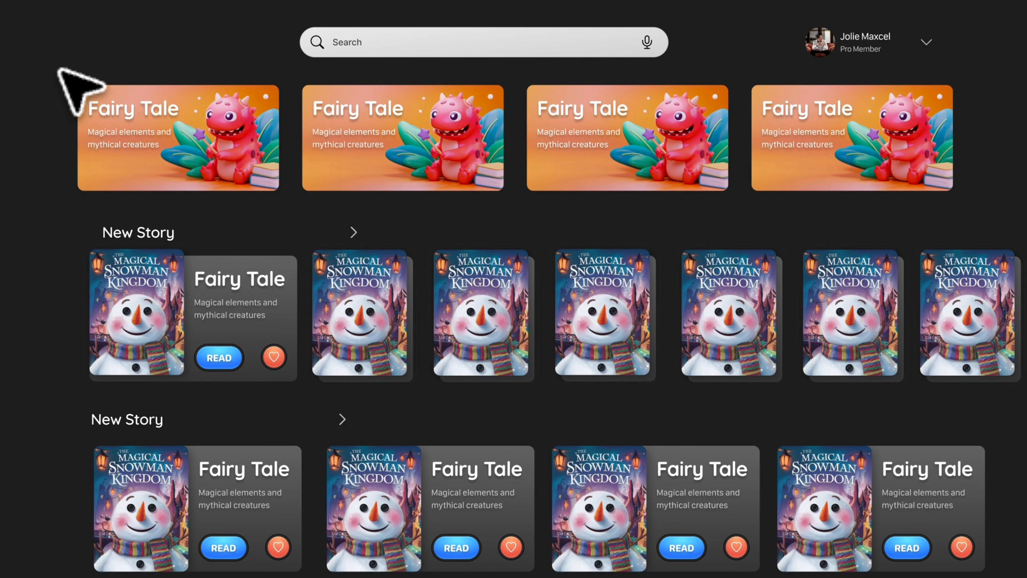
left_click_drag(59, 70, 1023, 185)
key("shift+a")
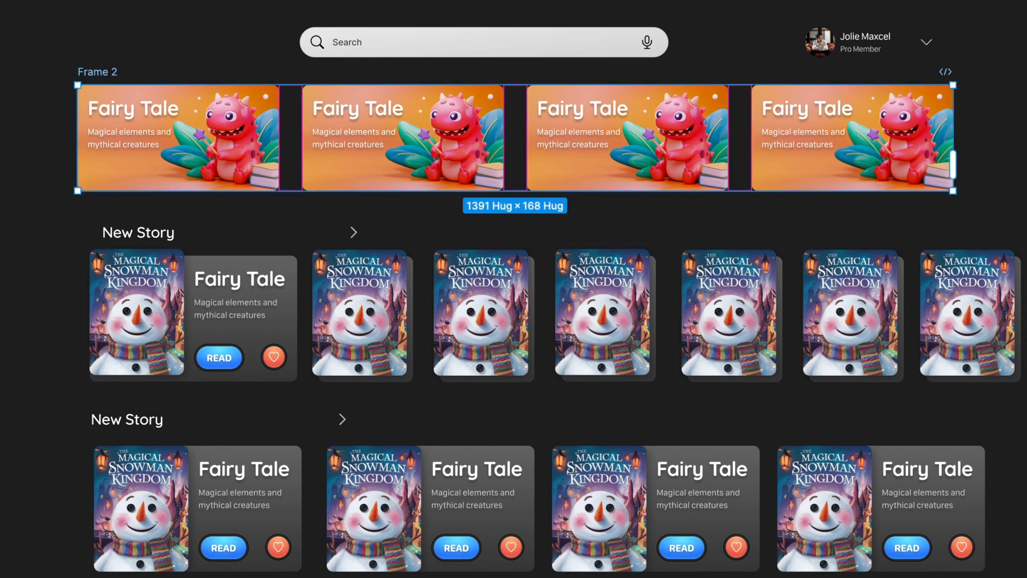
key("Return")
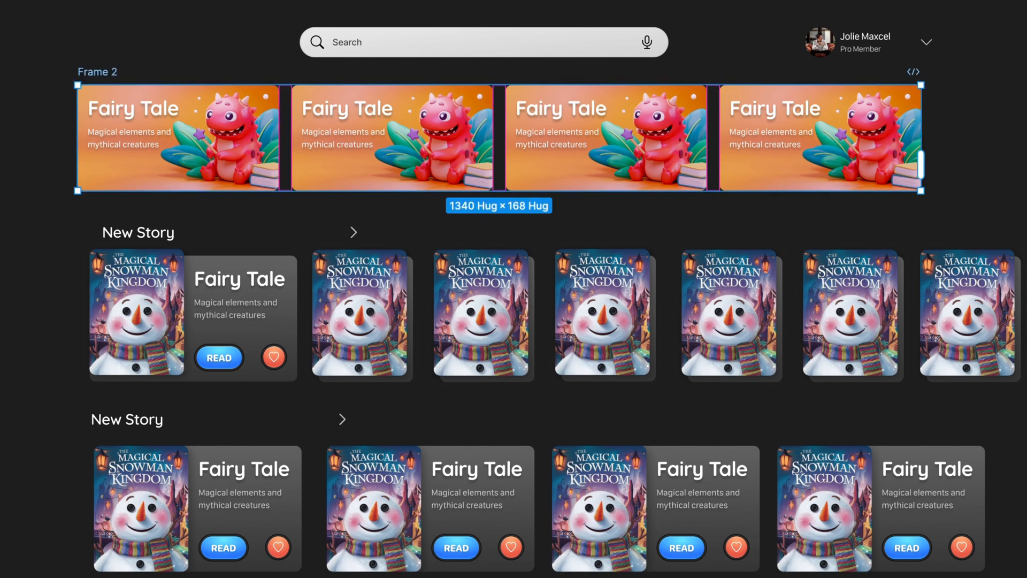
double_click(100, 74)
type("Categories")
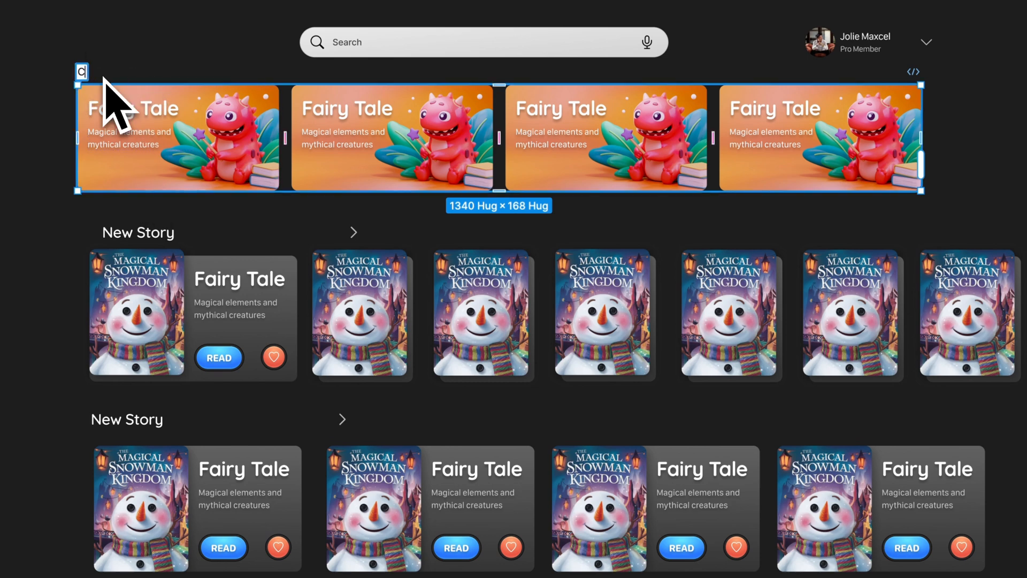
key("Return")
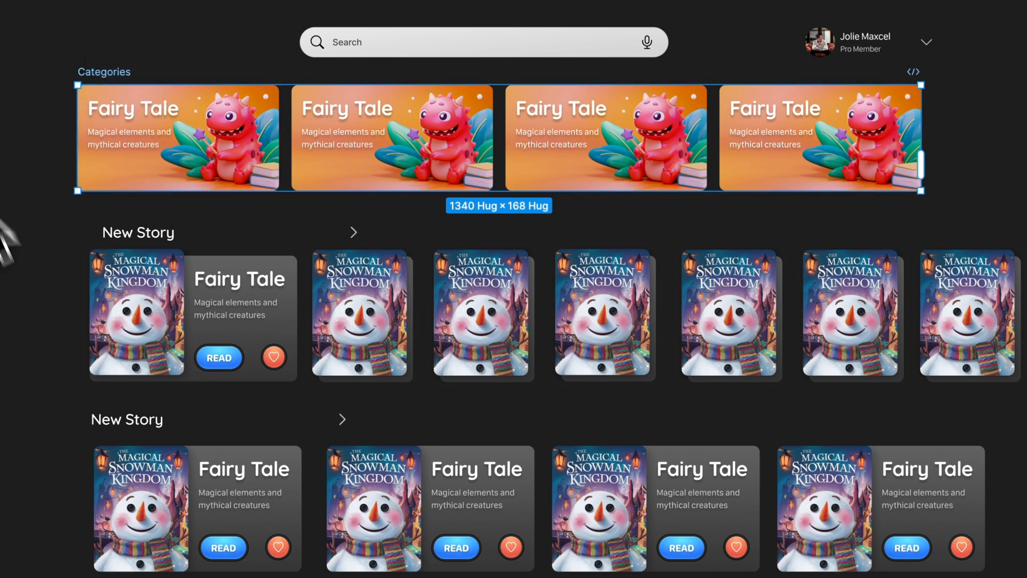
- Wrap the story card and the six book cards in an auto layout frame, adjust their spacing, and name it New story collection
left_click_drag(43, 281, 1022, 305)
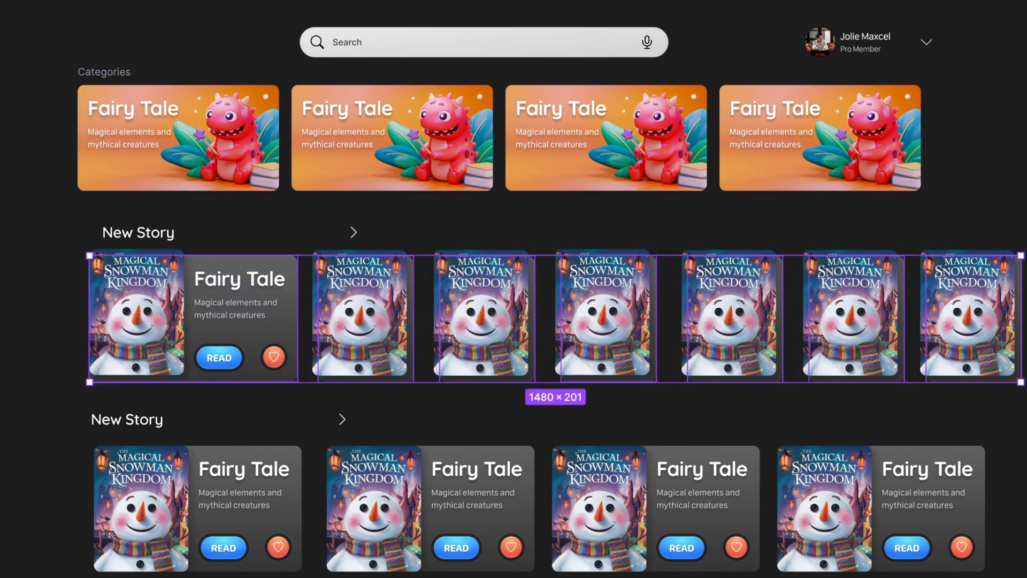
key("shift+a")
key("Return")
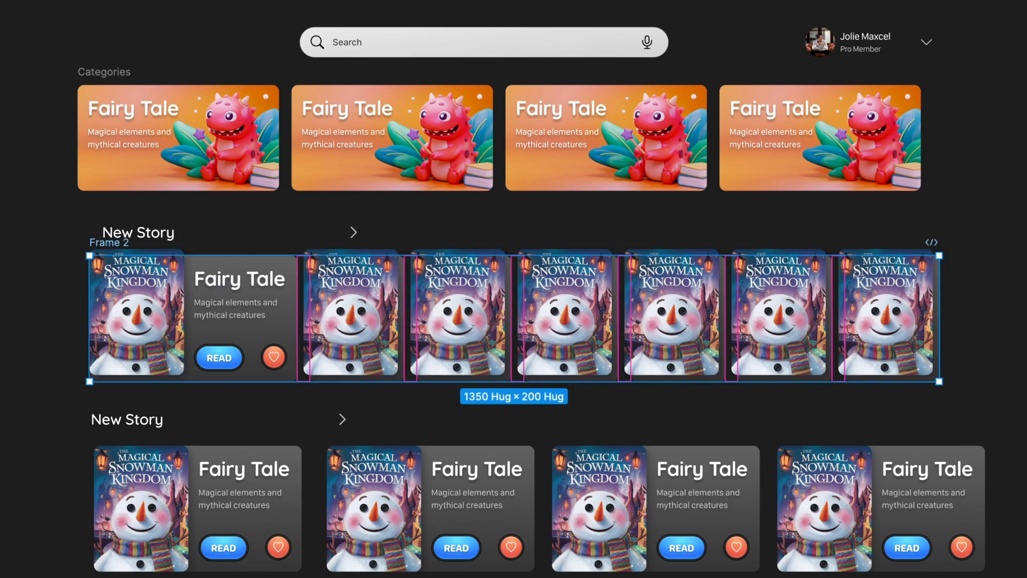
key("Return")
double_click(109, 242)
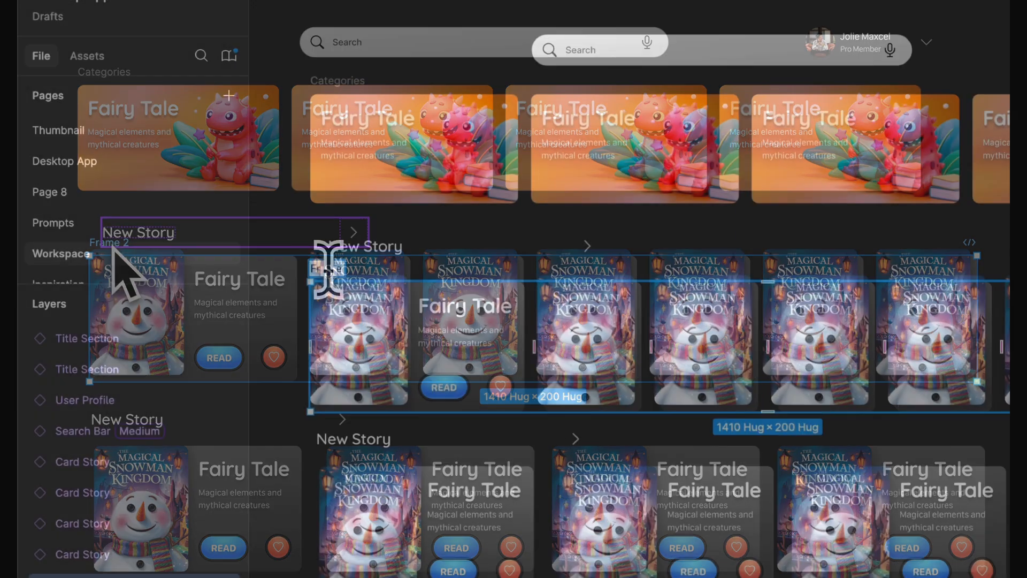
type("New ")
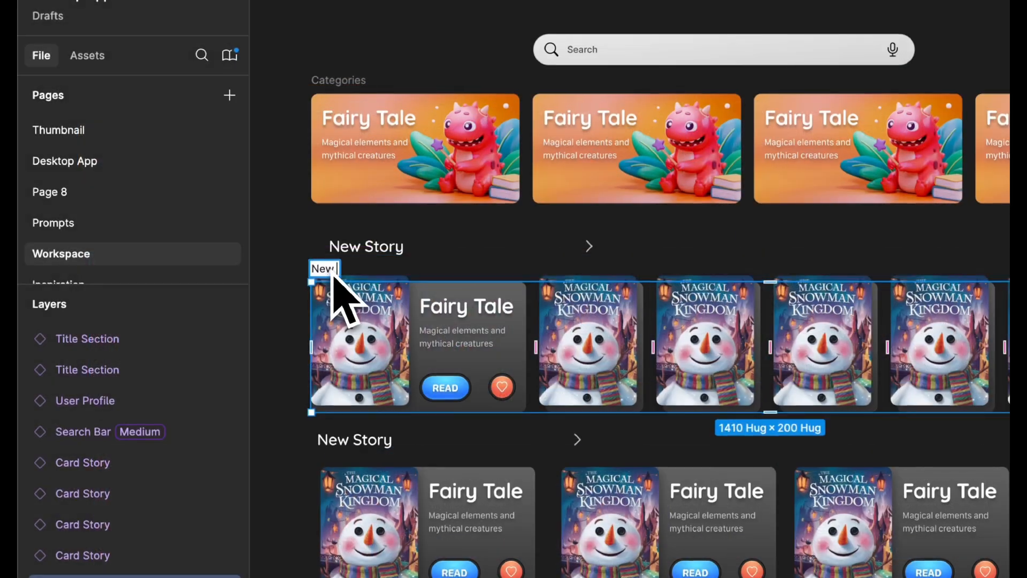
type("story collection")
key("Return")
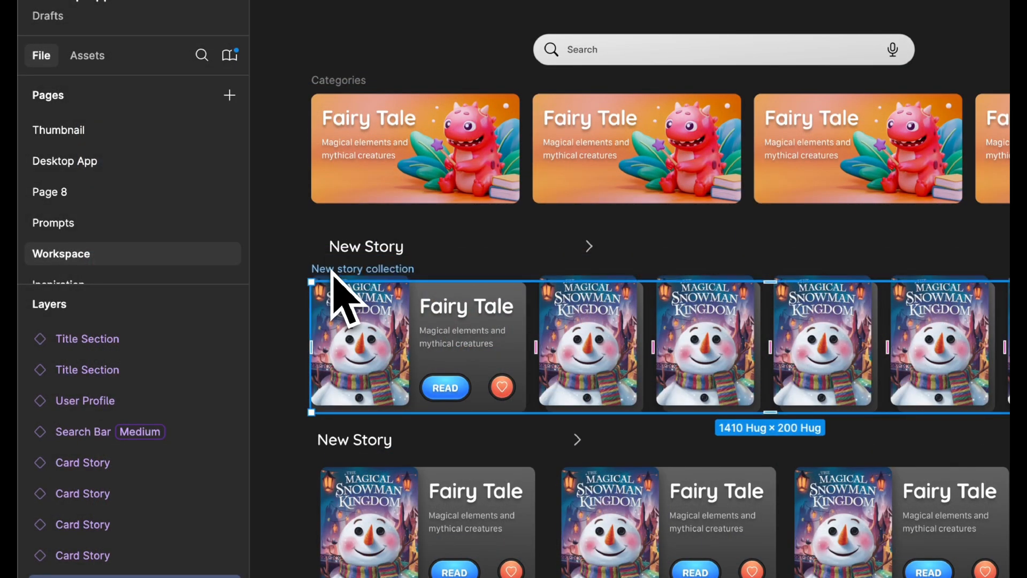
- Wrap the upper Title Section and the book row together in a vertical auto layout frame named New story collection
scroll(332, 271, "down", 3)
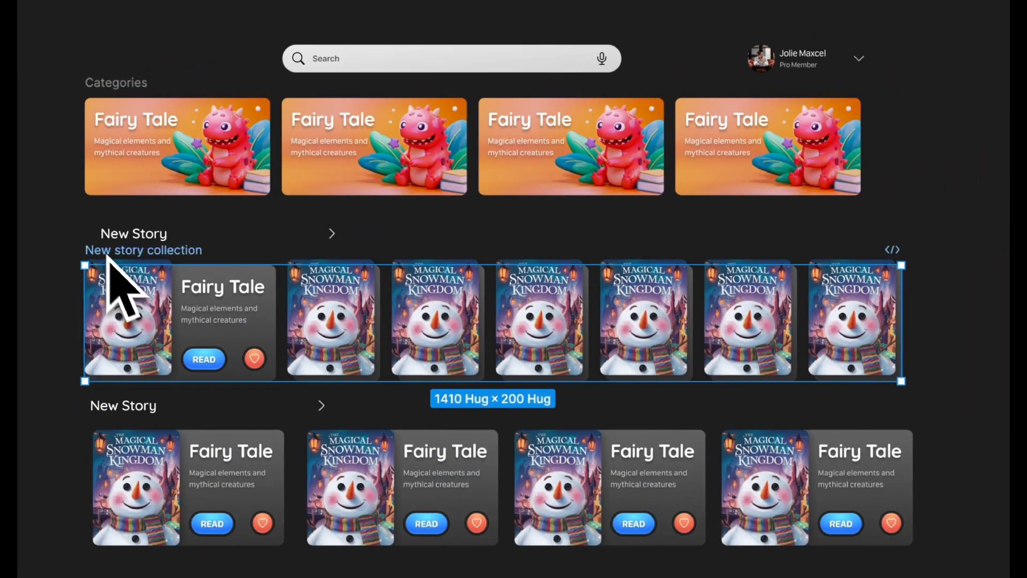
mouse_move(68, 217)
left_mouse_down()
mouse_move(904, 374)
mouse_move(983, 404)
mouse_move(69, 230)
left_mouse_up()
left_click(982, 401)
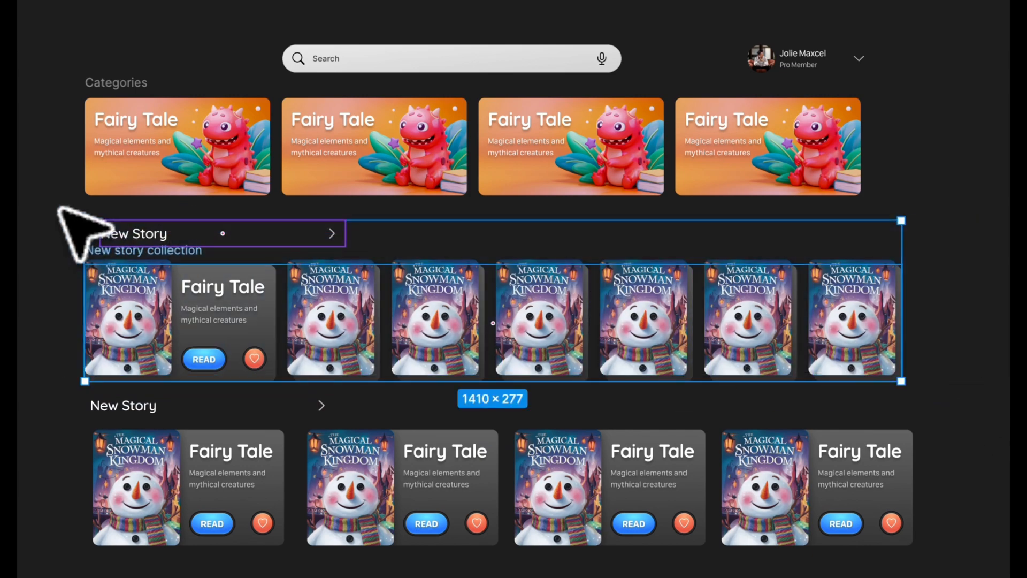
scroll(202, 289, "up", 4)
double_click(59, 187)
type("New story collection")
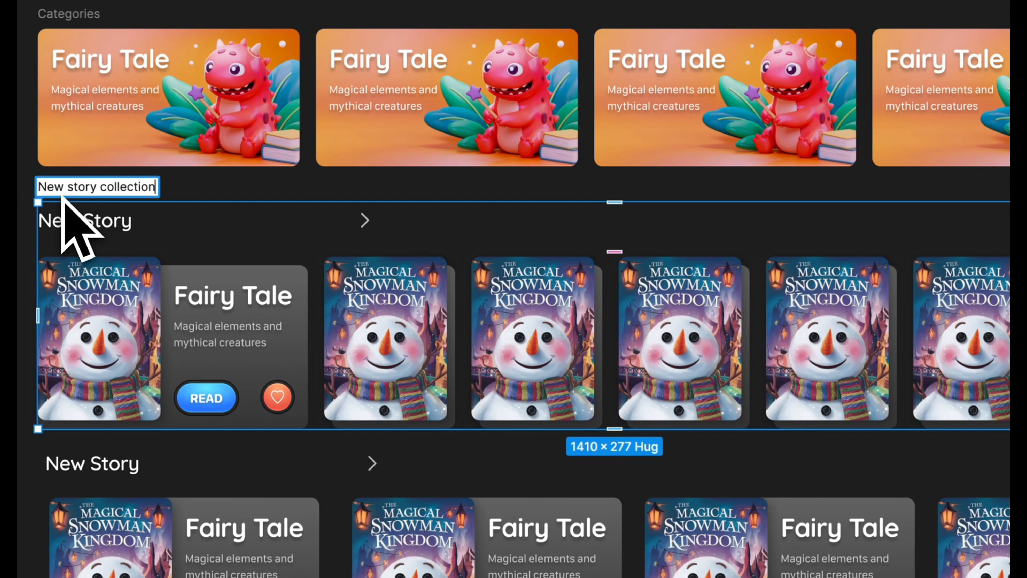
key("Return")
- Set the width of the Title Section in the New story collection frame to Fill container
left_click(154, 217)
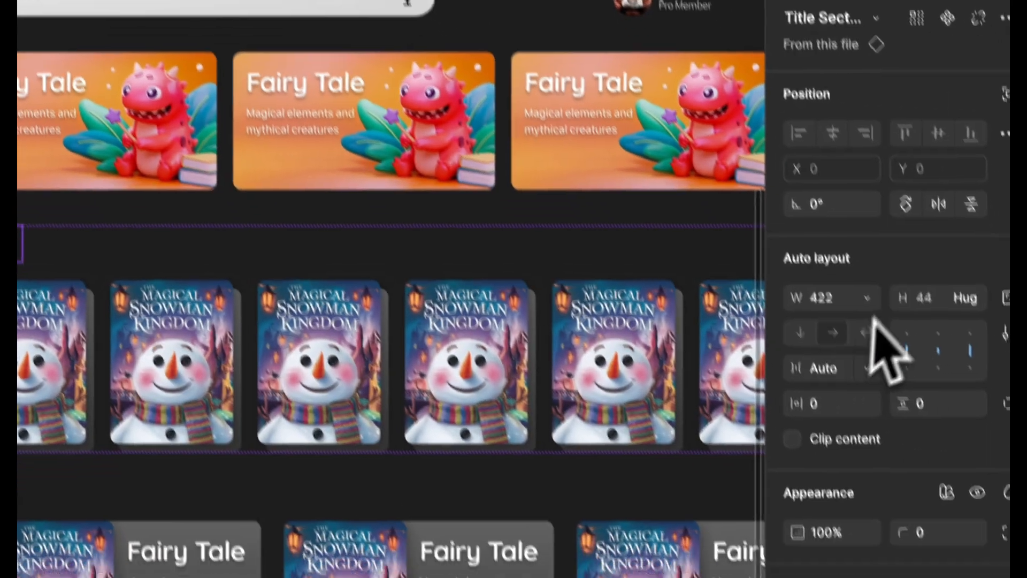
left_click(868, 299)
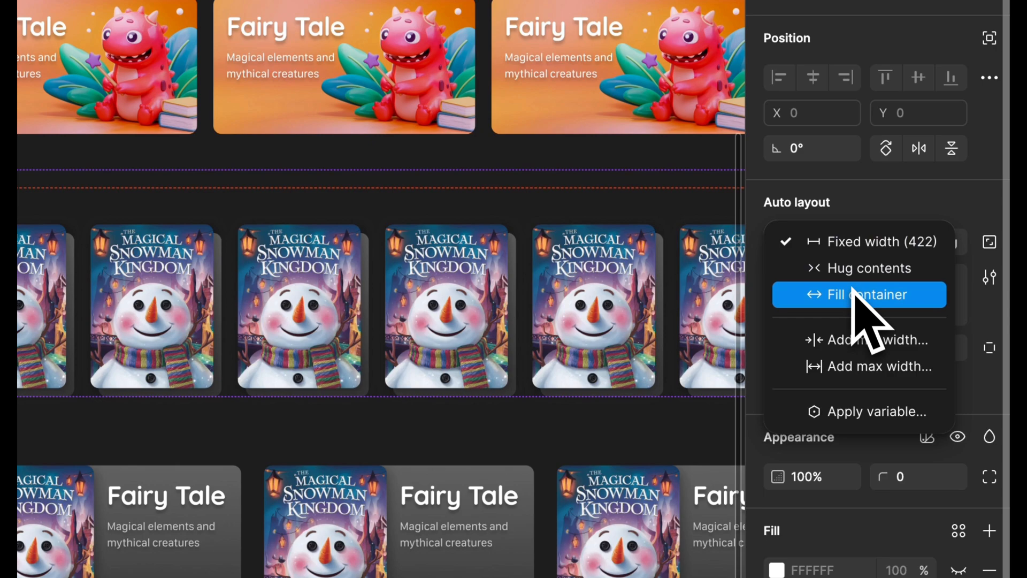
left_click(853, 294)
- Wrap the four Card Story instances in an auto layout frame with a gap of 20 and rename it as the story collection
scroll(585, 367, "down", 3)
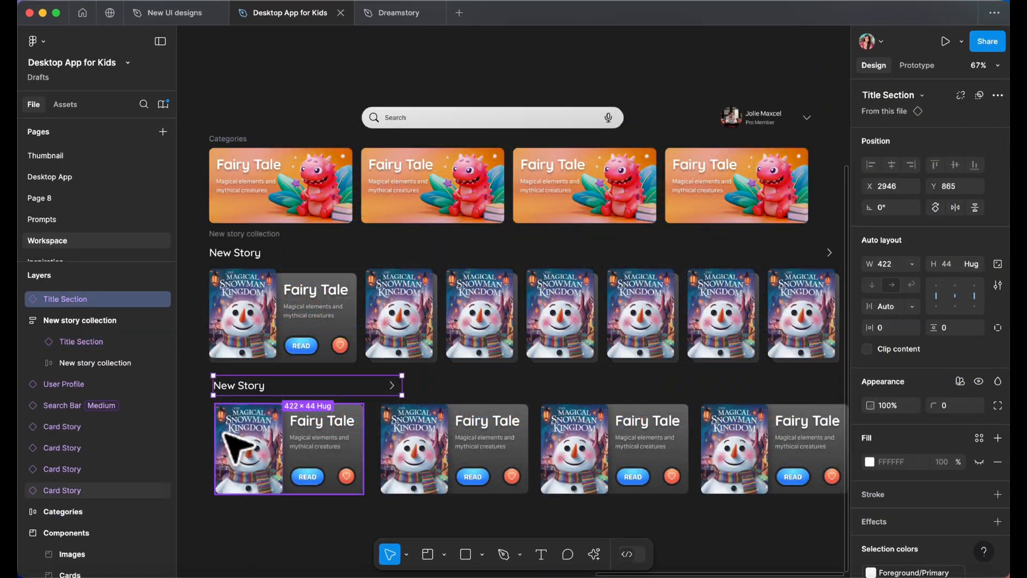
scroll(238, 446, "down", 2)
left_click_drag(797, 495, 238, 380)
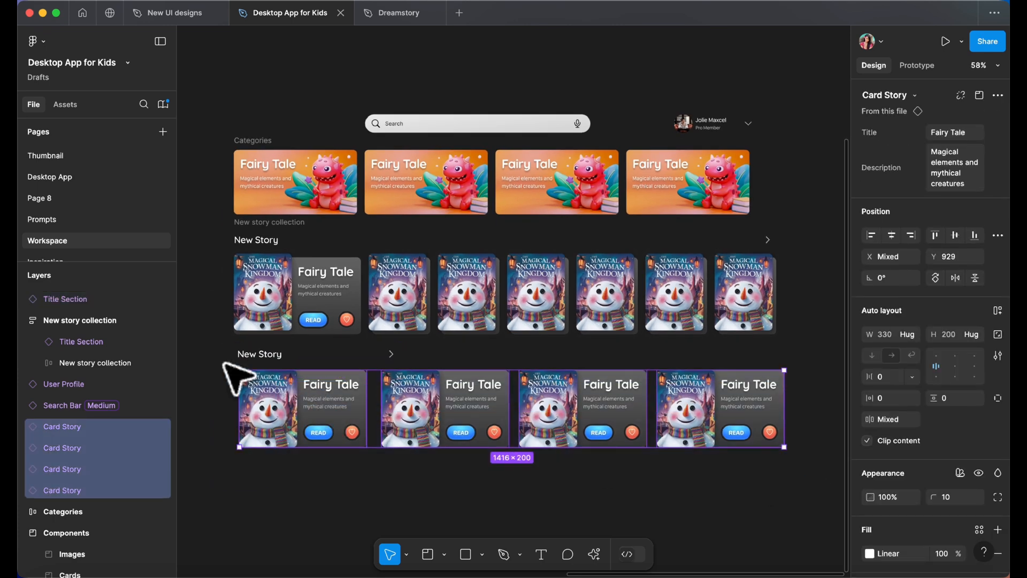
key("shift+a")
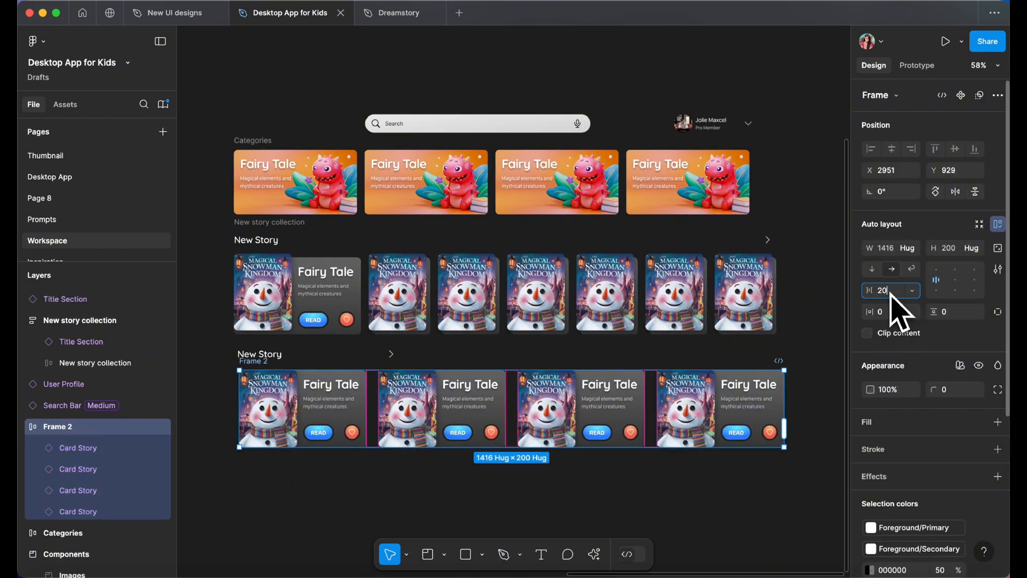
key("Return")
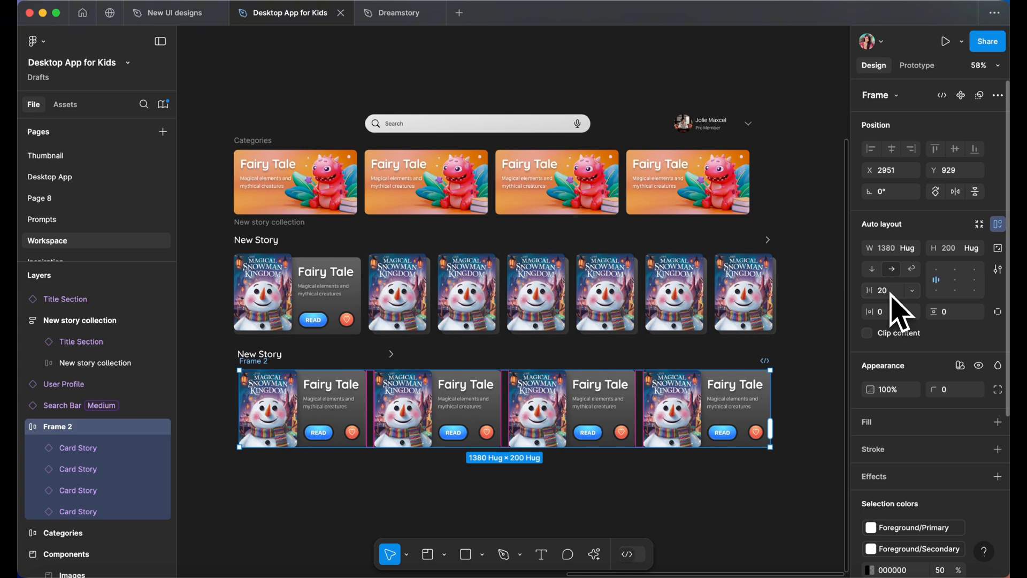
left_click(509, 360)
double_click(249, 361)
type("Story Co")
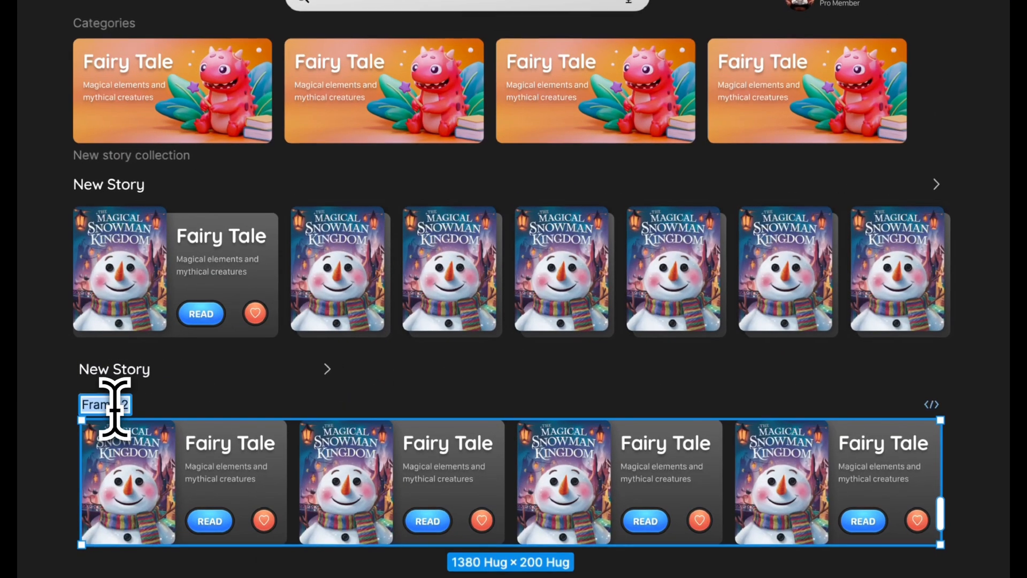
left_click(32, 387)
- Wrap the lower Title Section and the Card Story row in an auto layout frame named Story collection, aligned with the left edge of the sections above
left_click_drag(61, 357, 942, 505)
key("shift+a")
double_click(108, 344)
type("Story collection")
key("Return")
left_click_drag(147, 343, 142, 353)
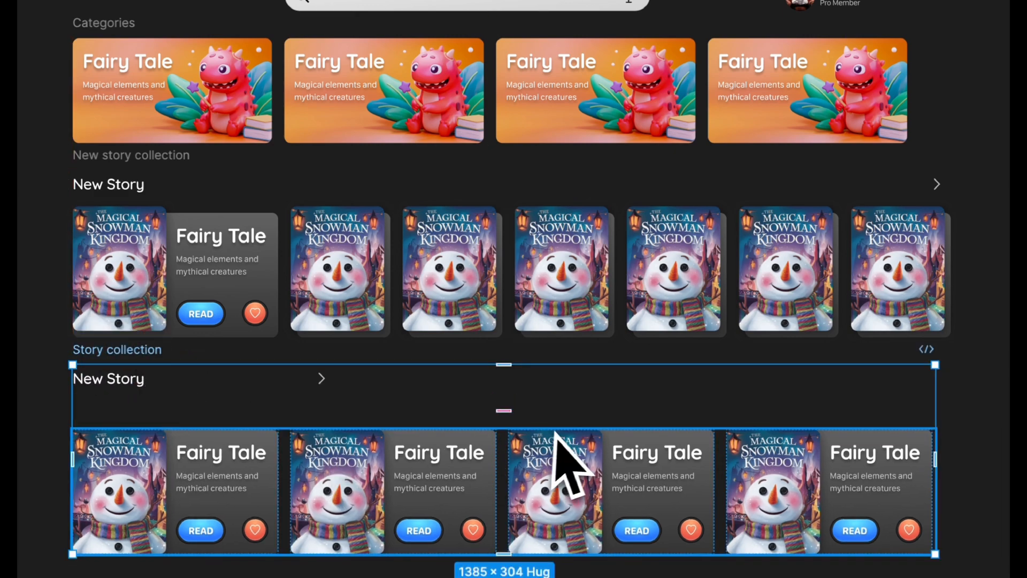
- Set the vertical gap of the Story collection frame to 24 and make its Title Section fill the container width
left_click(505, 411)
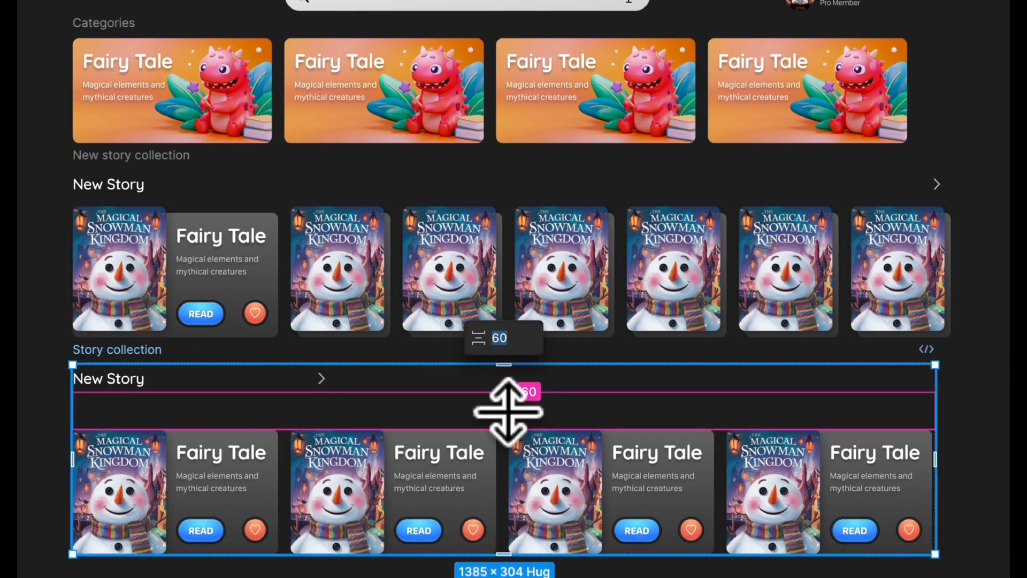
type("24")
key("Return")
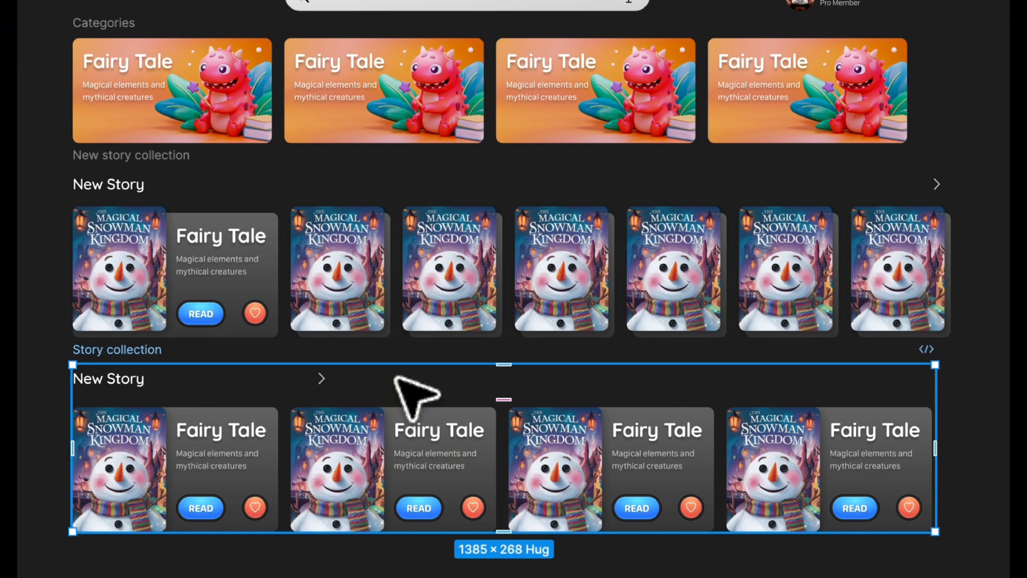
left_click(131, 383)
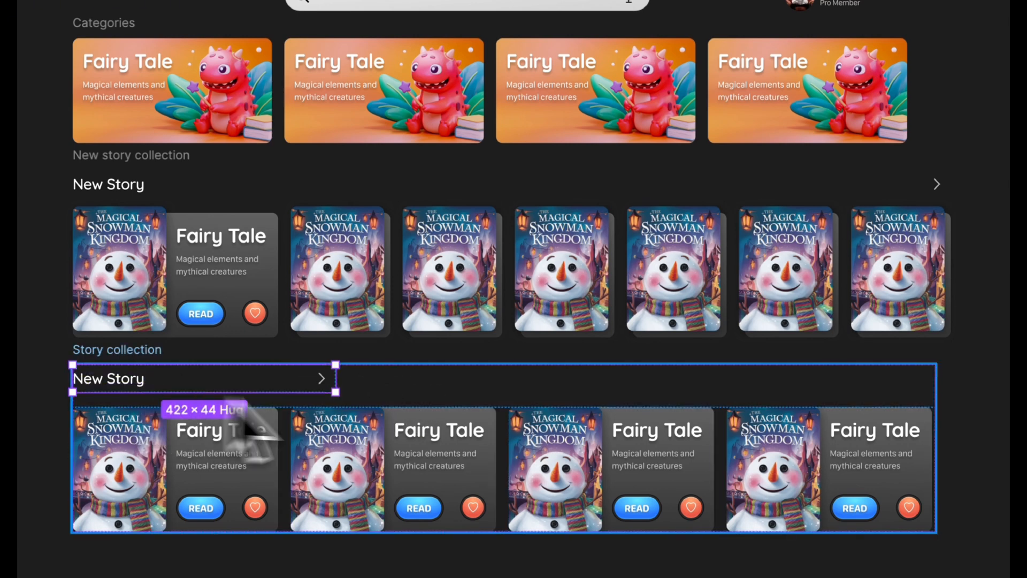
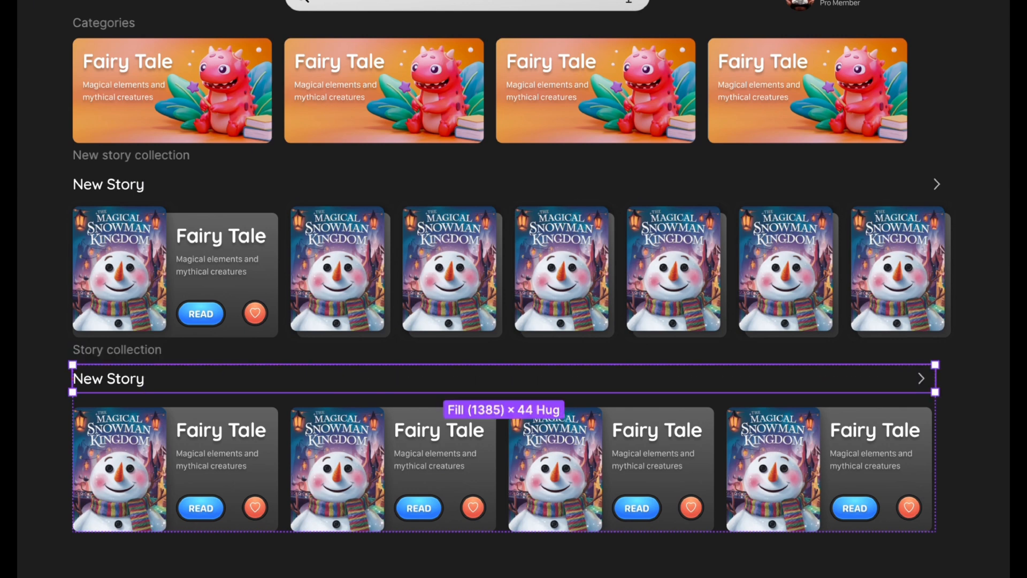
left_click(957, 426)
left_click(138, 350)
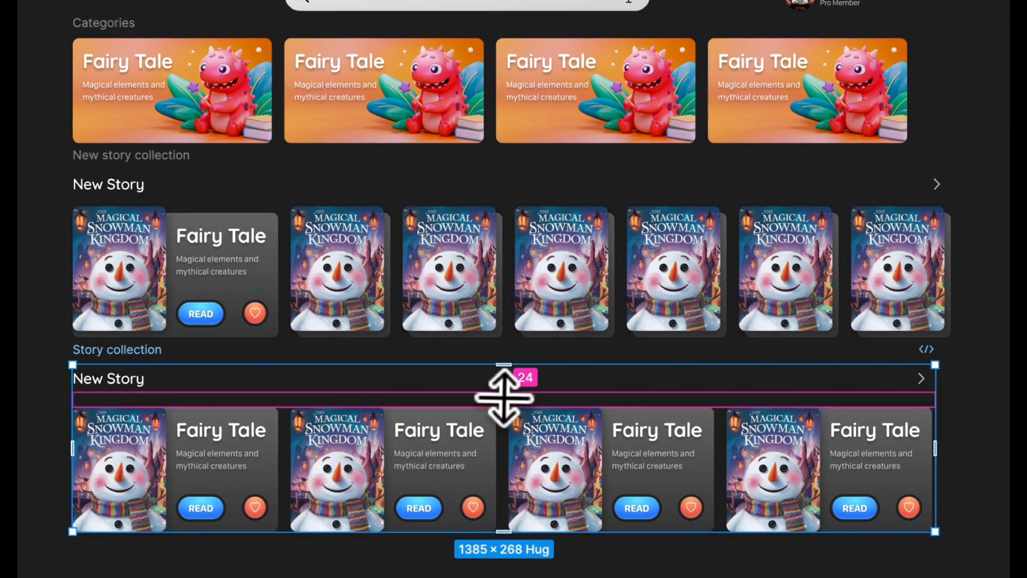
- Set the vertical gap of the New story collection frame to 32
left_click(500, 399)
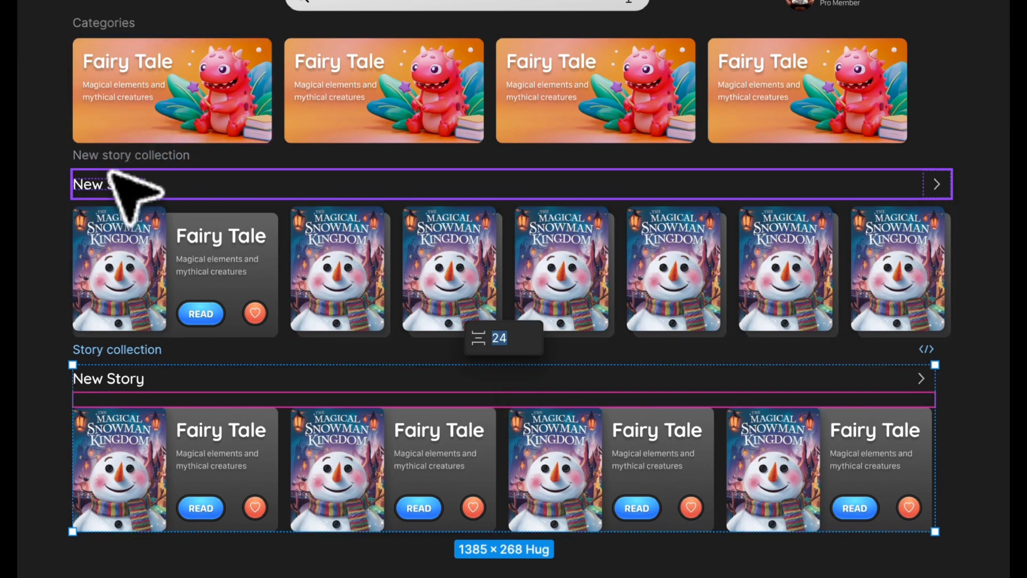
left_click(85, 183)
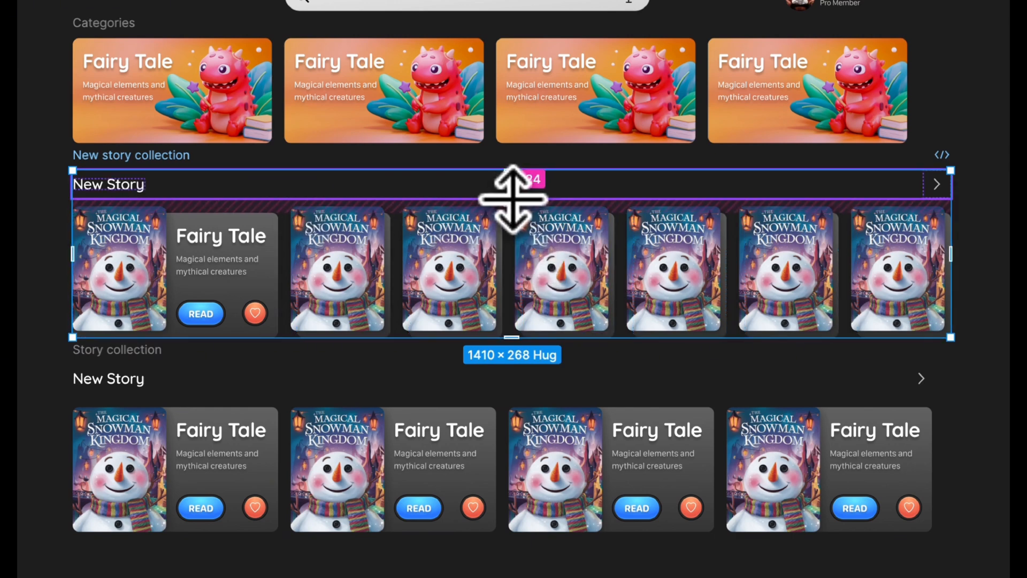
left_click(513, 198)
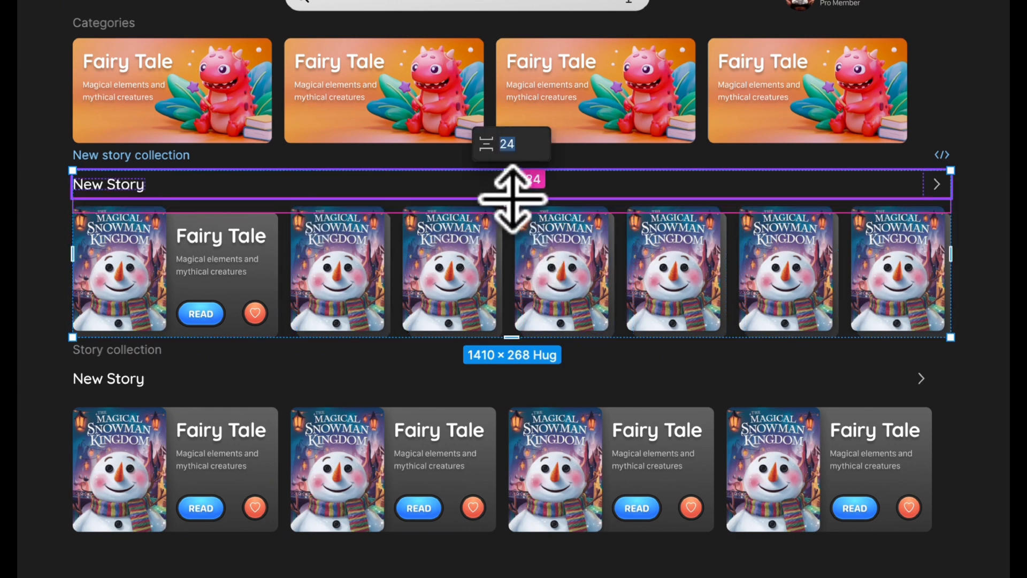
scroll(238, 230, "up", 5)
scroll(270, 190, "up", 4)
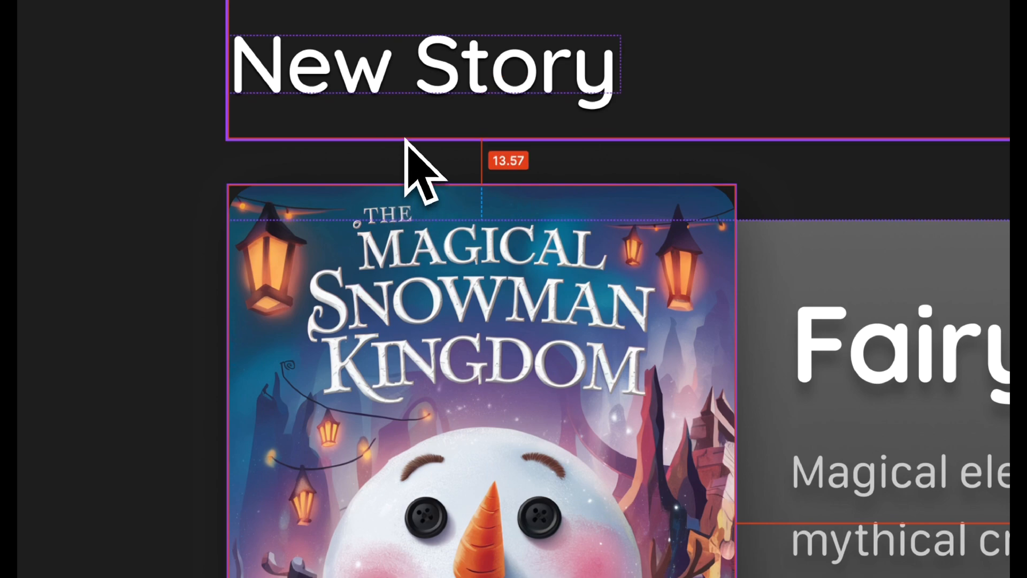
scroll(399, 132, "down", 5)
scroll(399, 132, "right", 3)
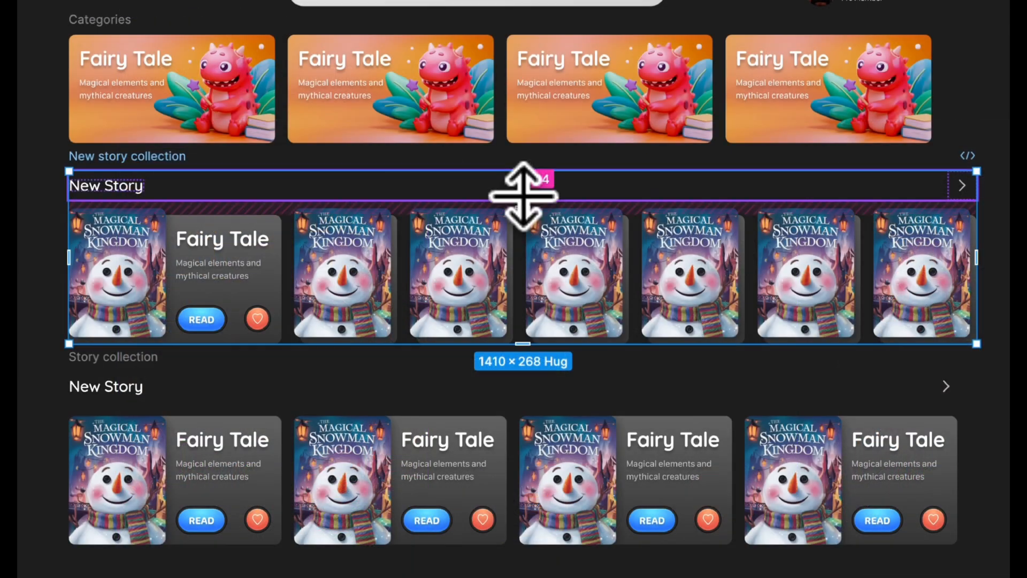
left_click(521, 199)
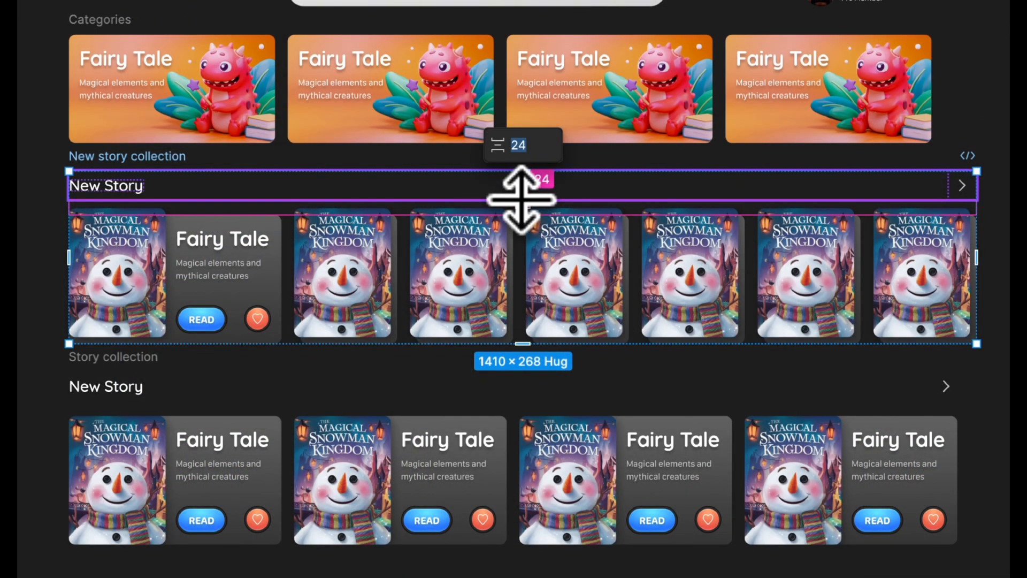
key("Return")
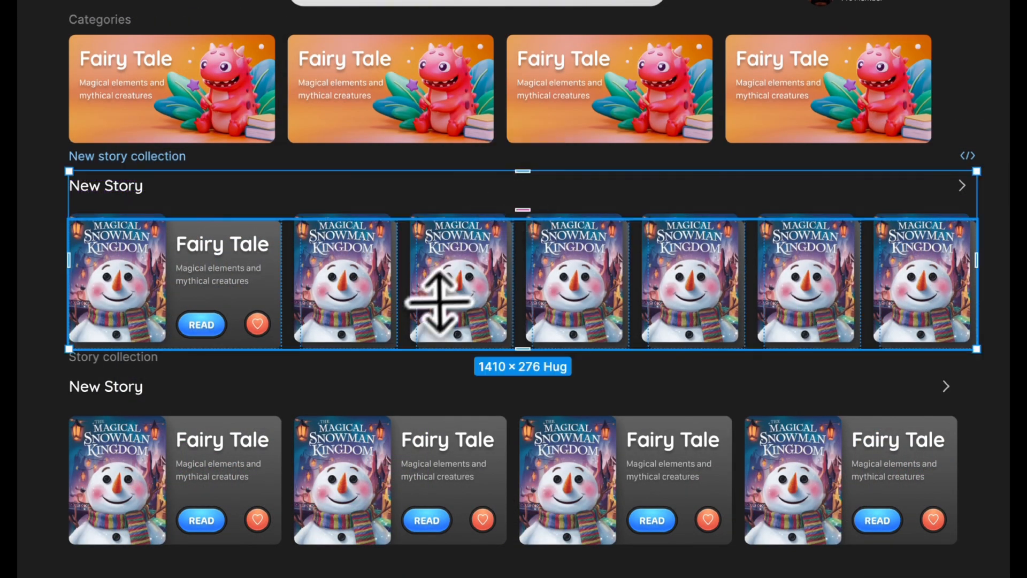
- Set the horizontal gap between the four story cards in the Story collection row to 24
left_click(305, 493)
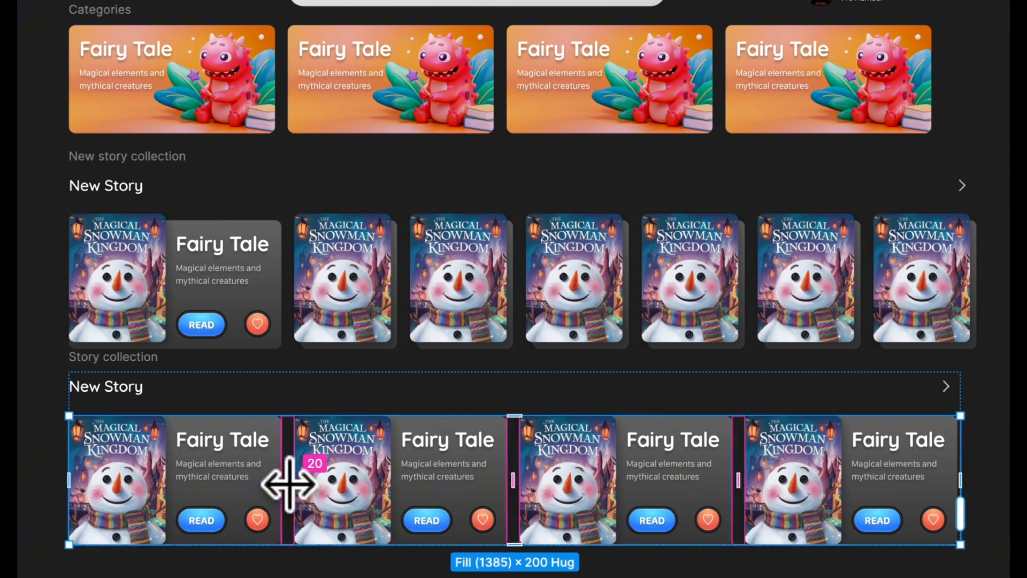
left_click(290, 483)
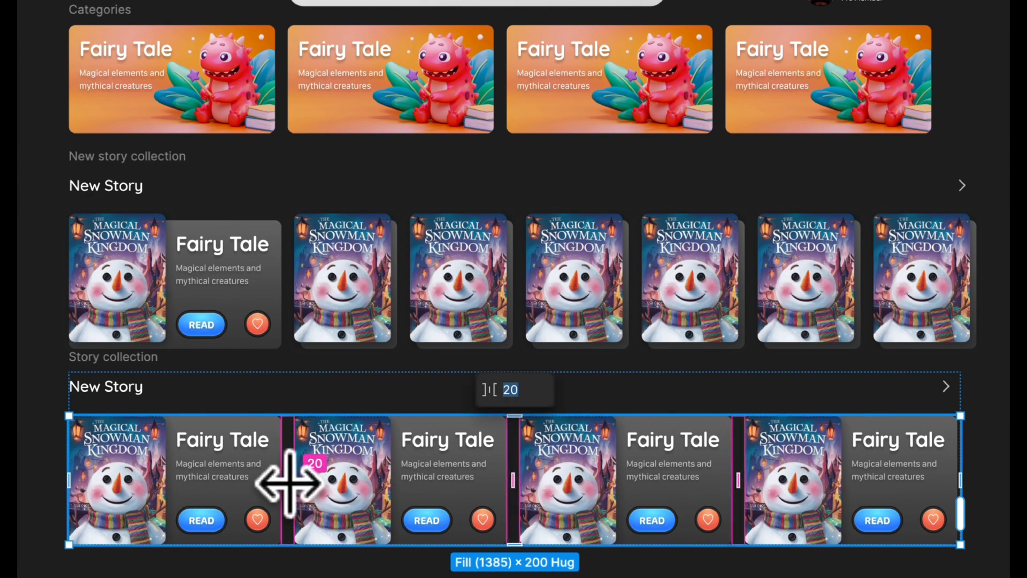
type("24")
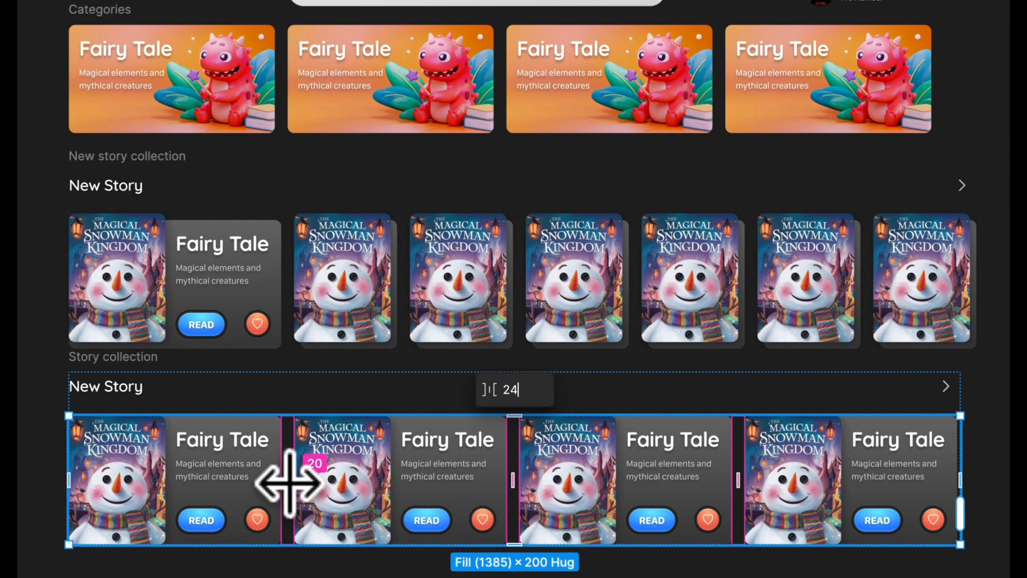
key("Return")
key("Escape")
left_click(293, 490)
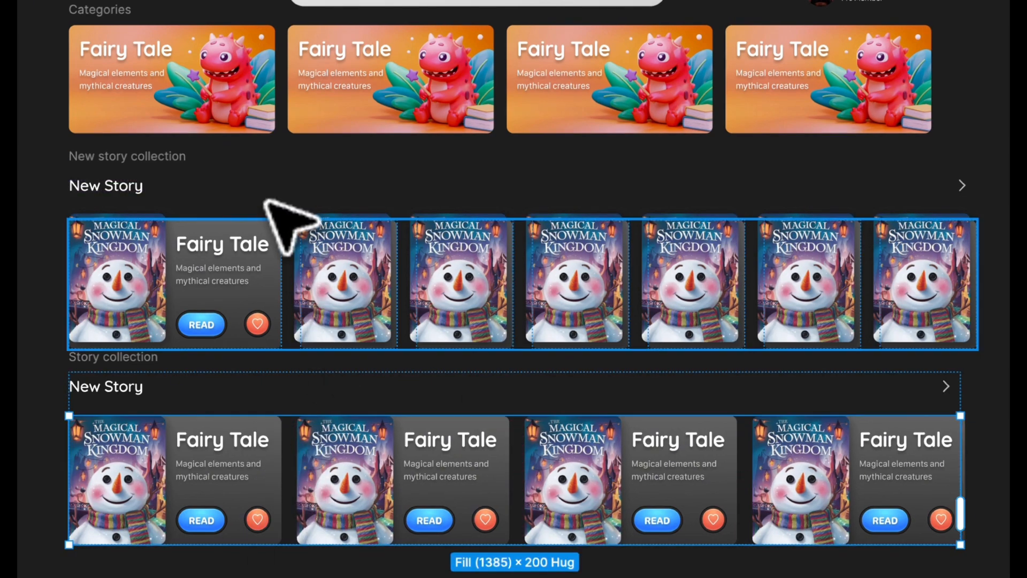
- Set the horizontal gap between the book cards in the New story collection row to 32
left_click(290, 265)
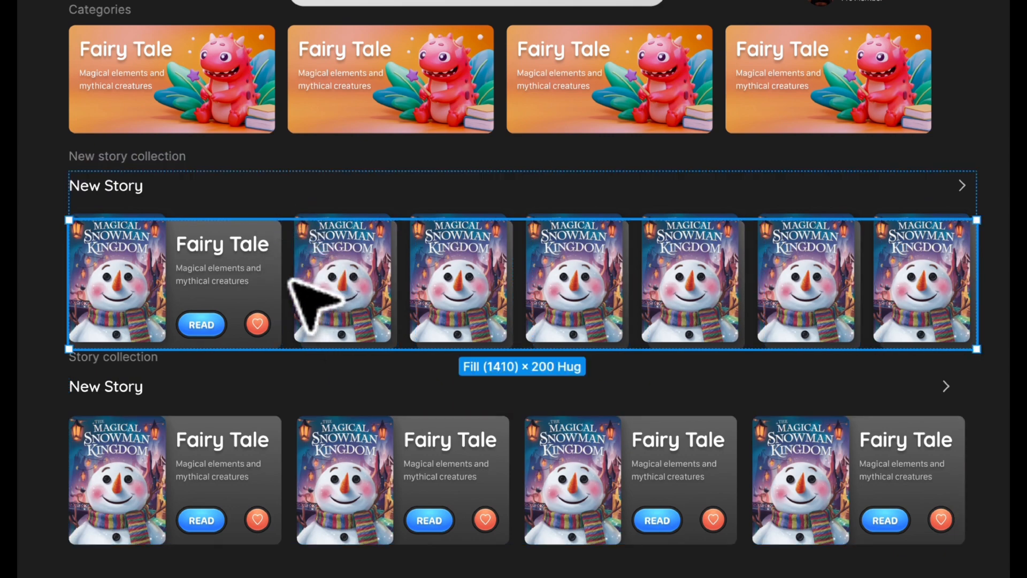
left_click_drag(292, 283, 295, 281)
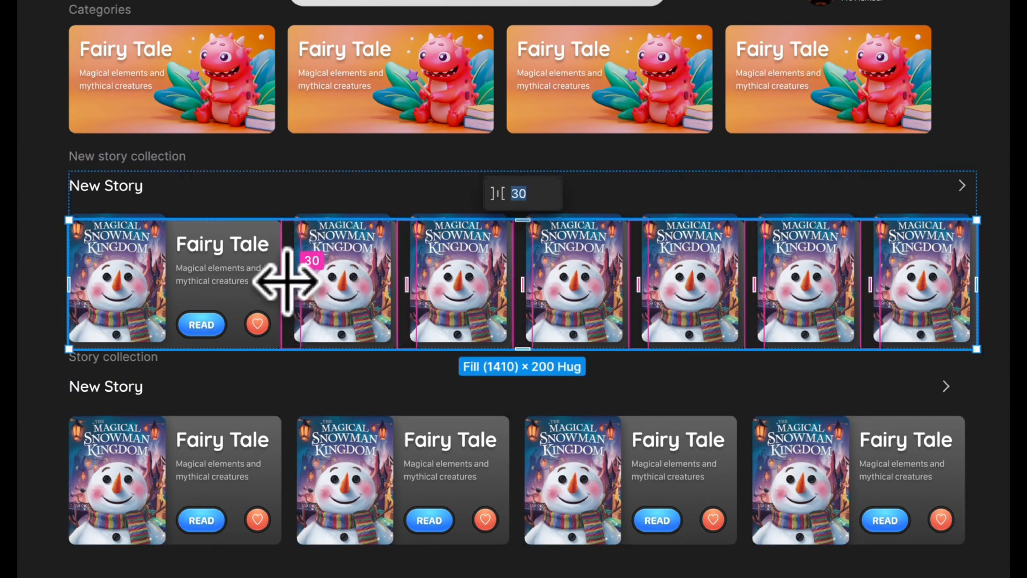
type("32")
key("Return")
key("Escape")
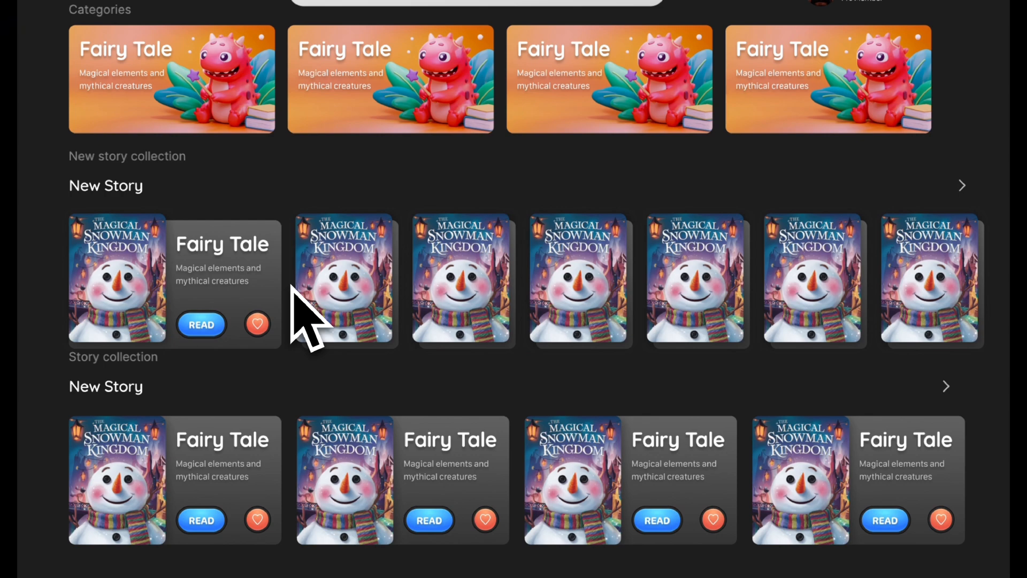
left_click(291, 286)
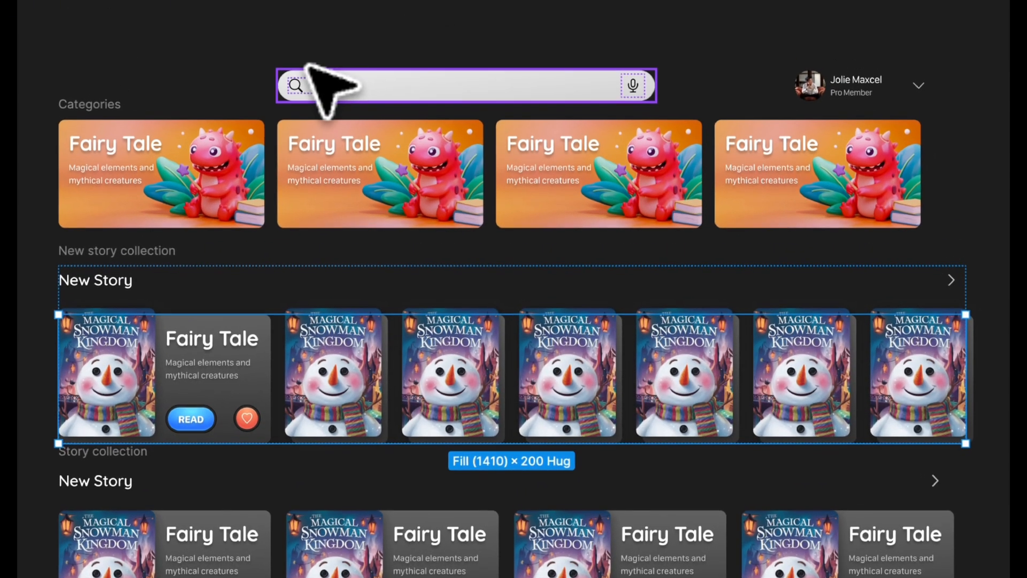
- Wrap the search bar and the member profile above the Categories row in one auto layout frame
left_click(315, 80)
left_click_drag(247, 36, 979, 126)
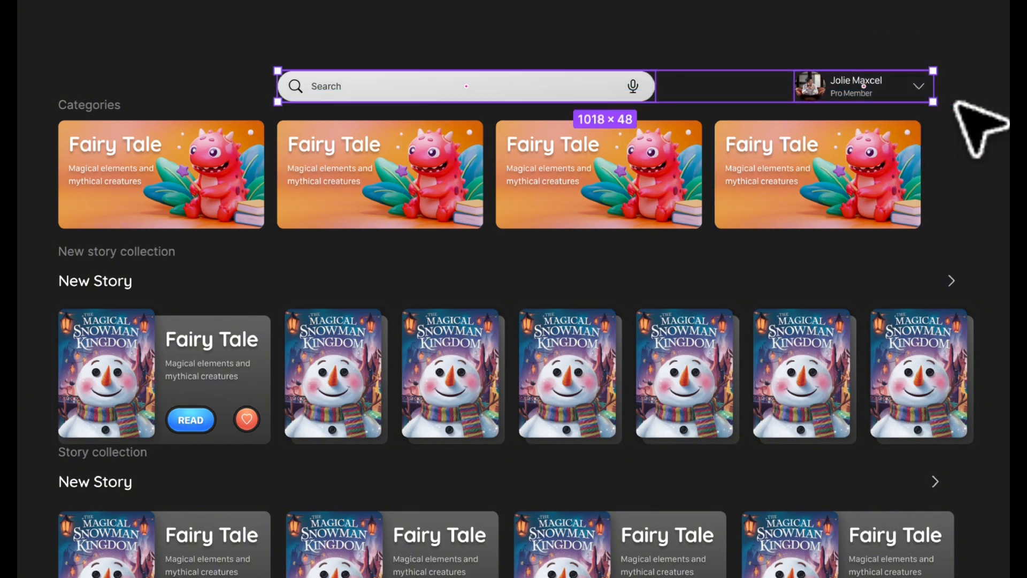
key("shift+a")
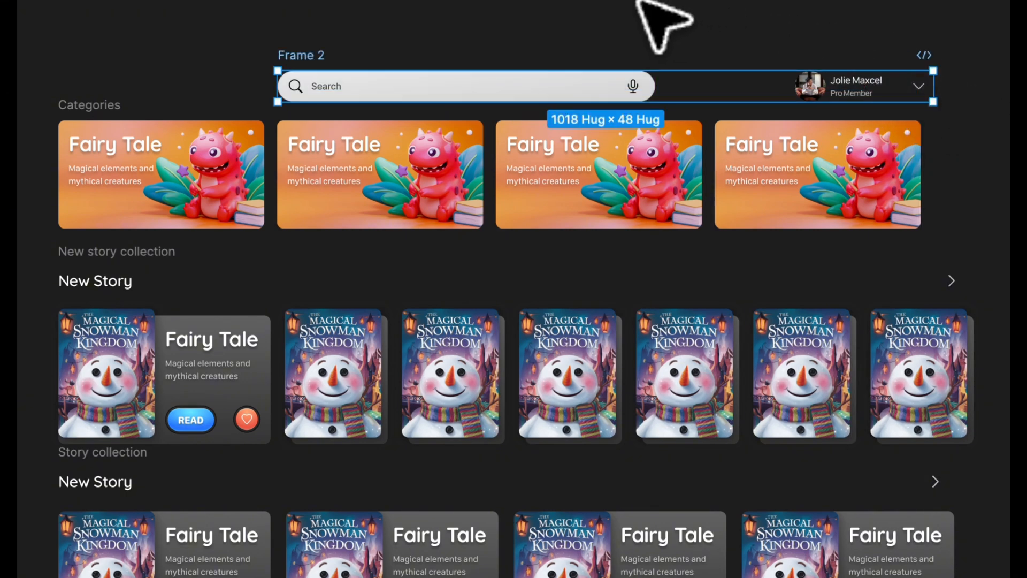
left_click_drag(304, 55, 292, 29)
- Wrap the search header, Categories and both story collections in one vertical auto layout frame with a gap of 32
left_click(19, 2)
left_click_drag(20, 3, 992, 577)
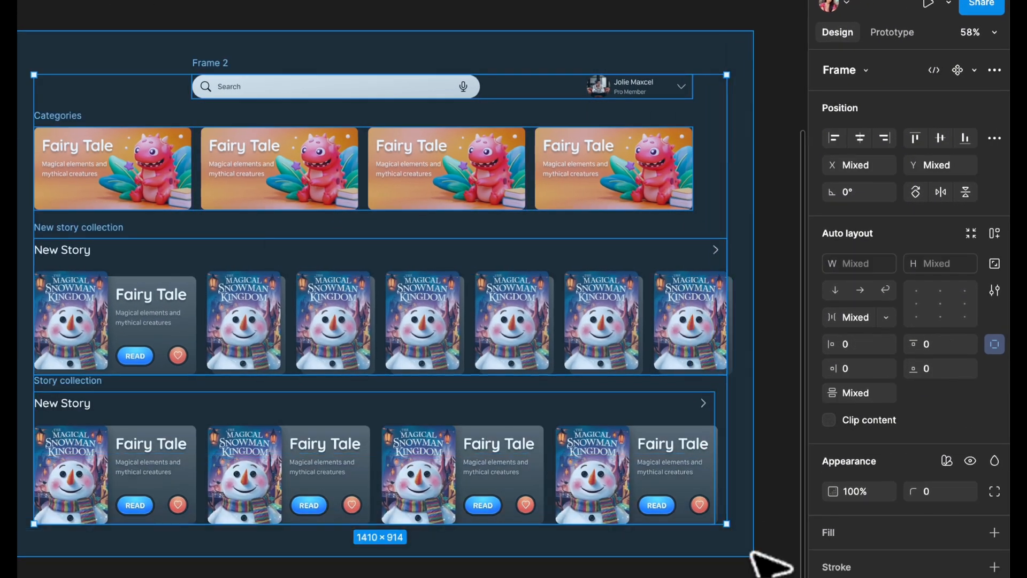
left_click_drag(751, 550, 751, 557)
key("shift+a")
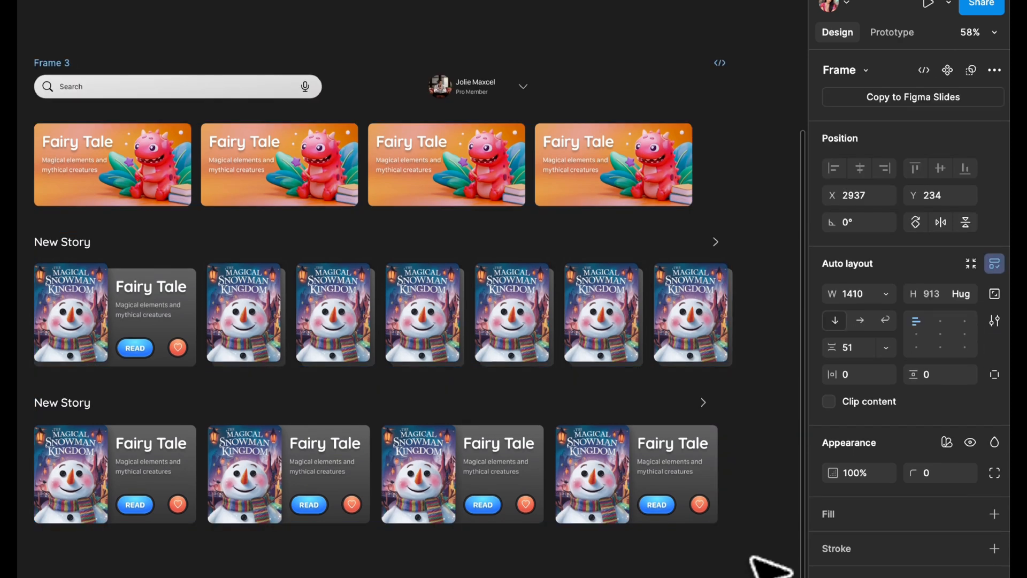
left_click(861, 352)
type("32")
key("Return")
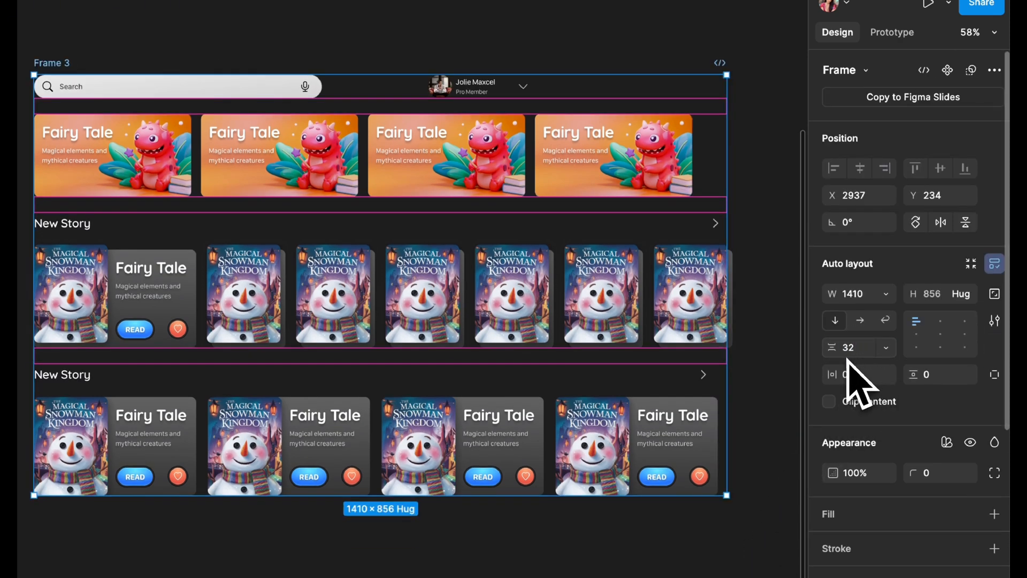
- Set the horizontal and vertical padding of the outer frame to 32
scroll(883, 251, "down", 1)
left_click(860, 345)
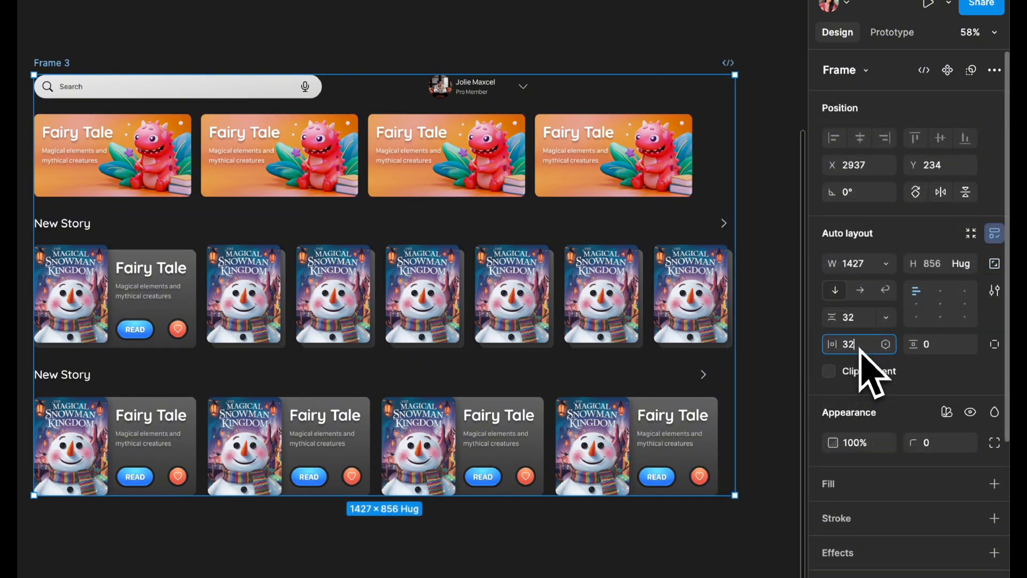
key("Return")
left_click(953, 346)
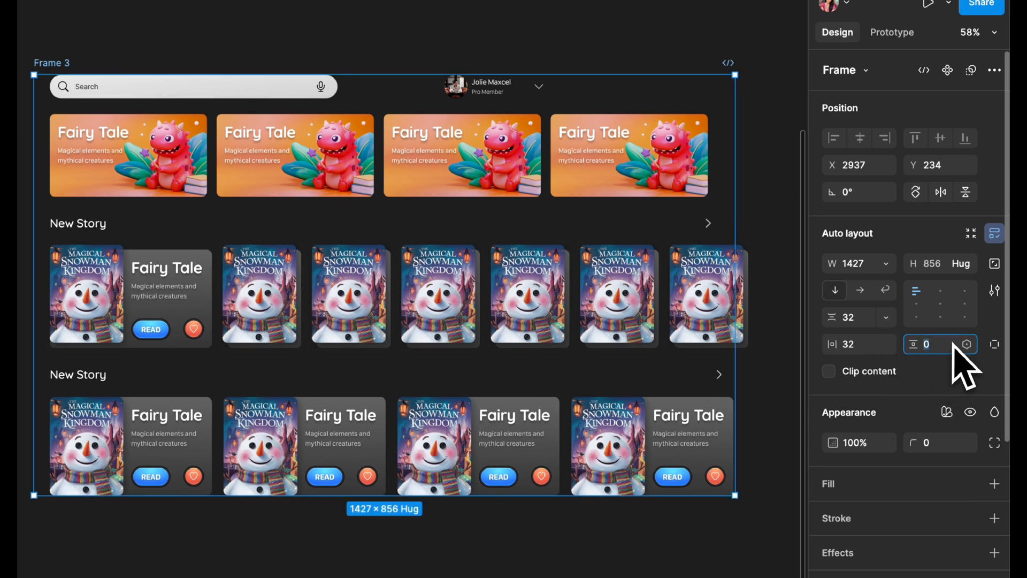
key("Return")
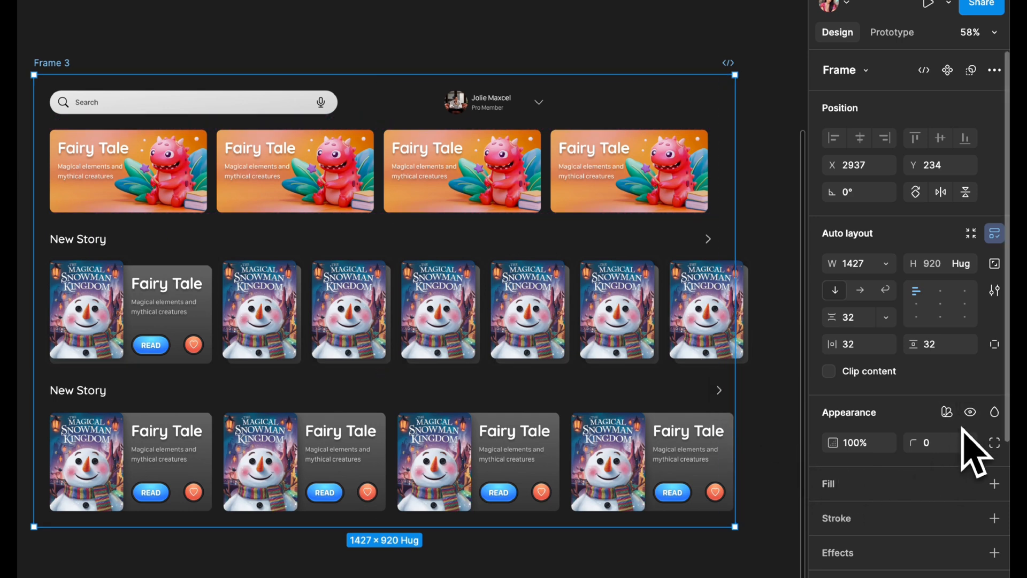
- Fill the outer frame with the library color Background/Primary
left_click(971, 483)
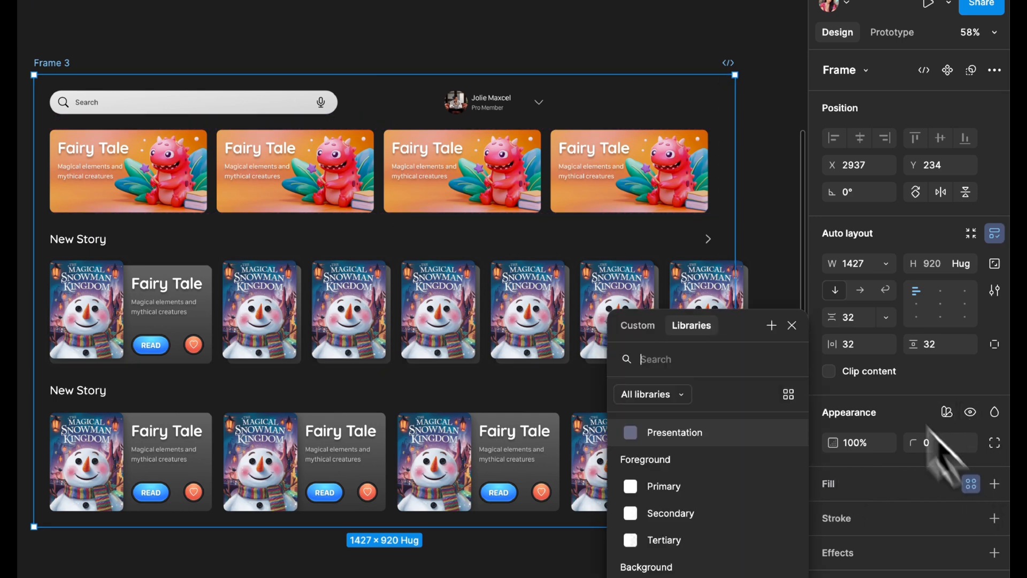
scroll(693, 519, "down", 2)
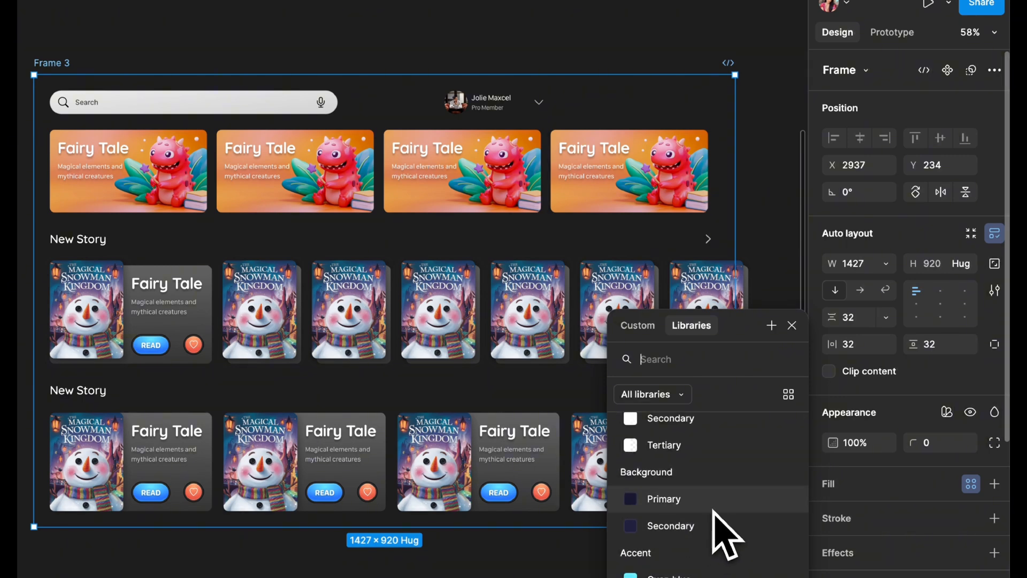
left_click(715, 507)
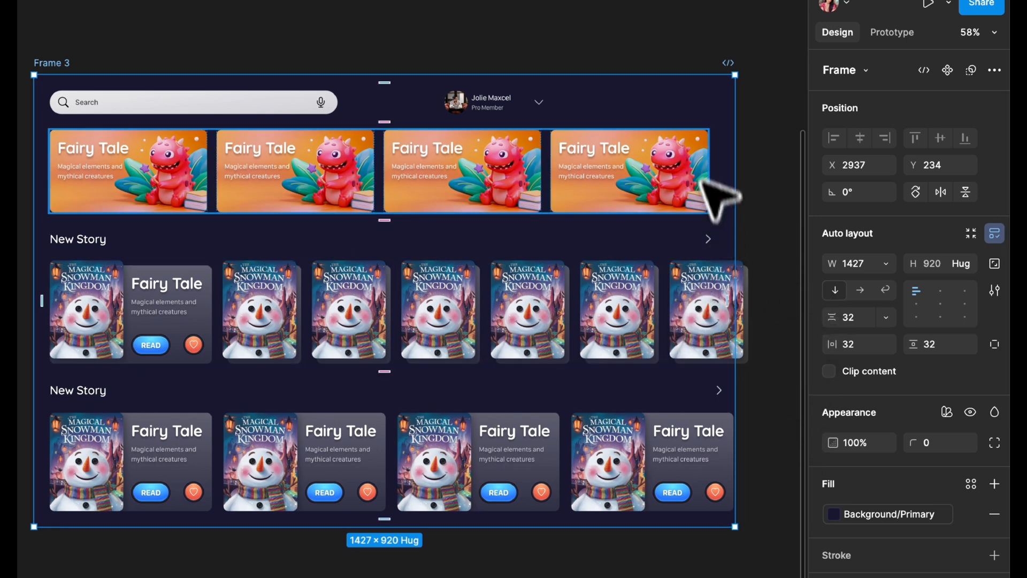
- Try to extend the category row with a duplicate of its last Fairy Tale card
left_click(686, 156)
left_click(687, 156)
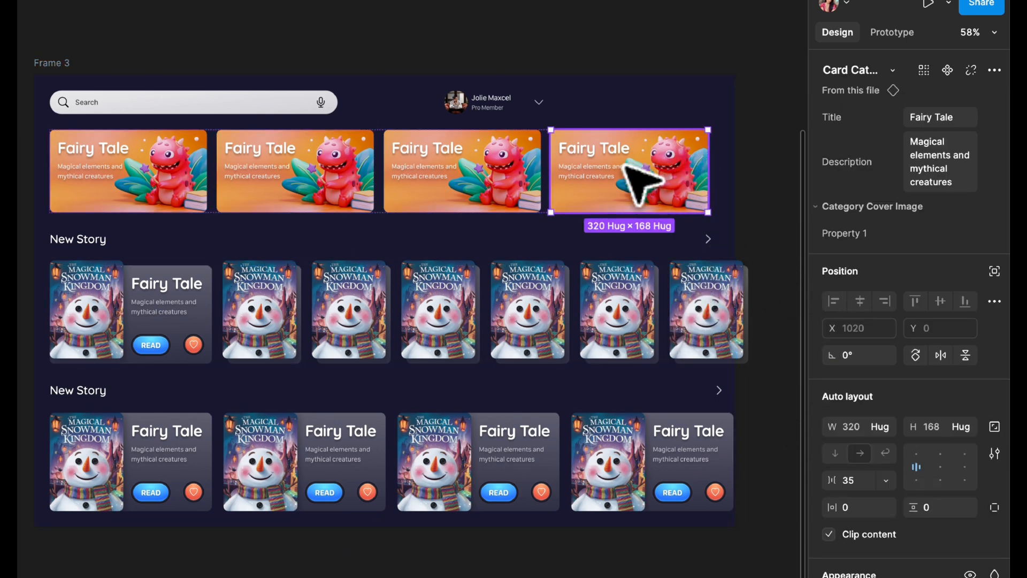
key("ctrl+d")
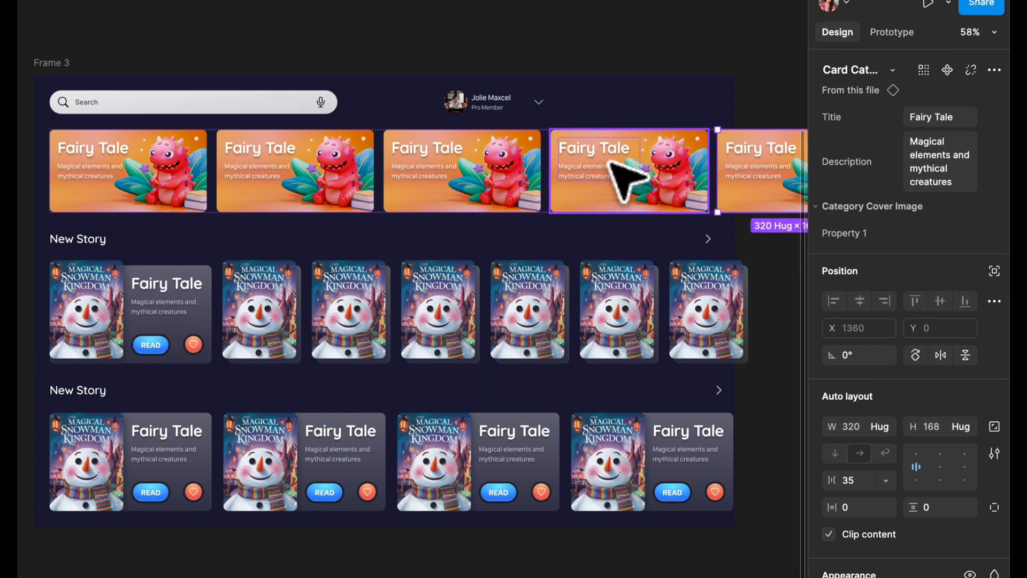
- Set the outer frame's width to 1160 and turn on Clip content
left_click(883, 323)
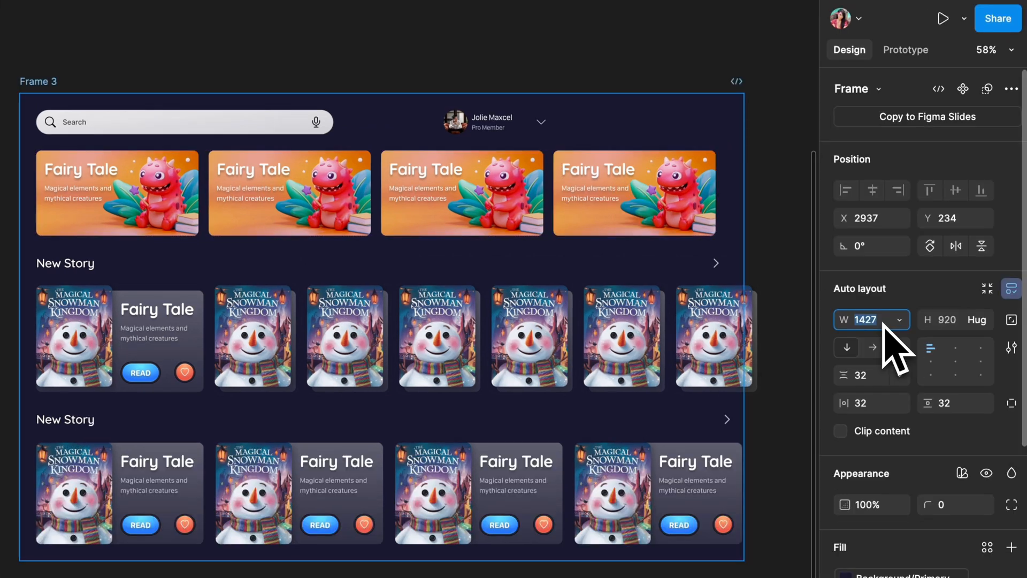
type("1160")
key("Return")
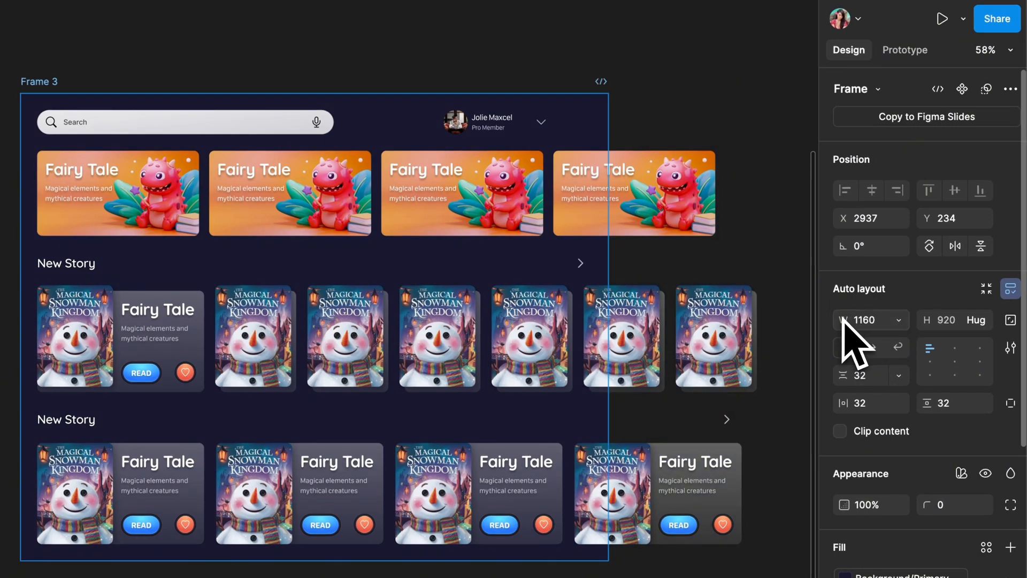
left_click(840, 431)
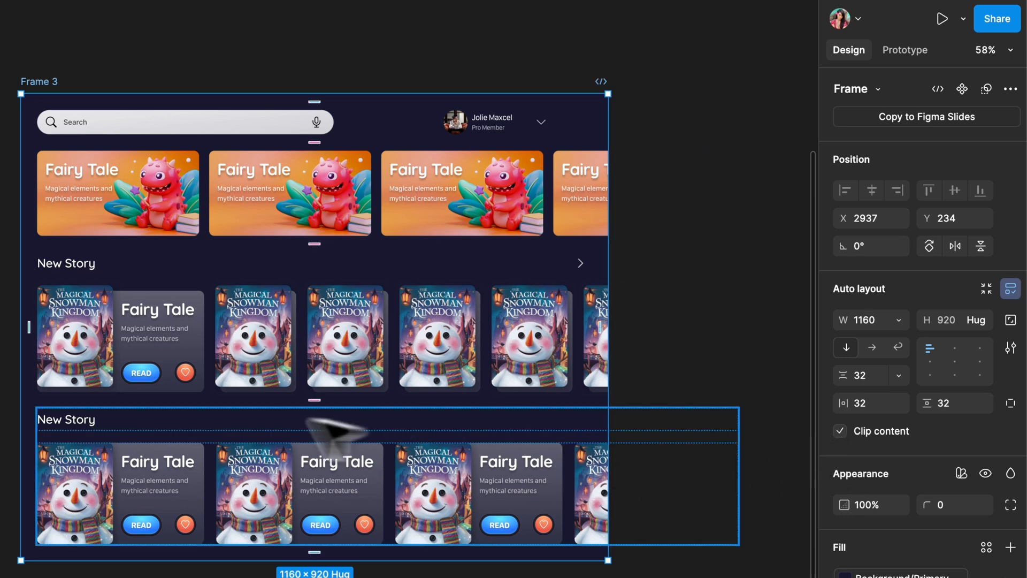
- Set the width of the lower Story collection frame to Fill container
left_click(181, 422)
left_click(176, 415)
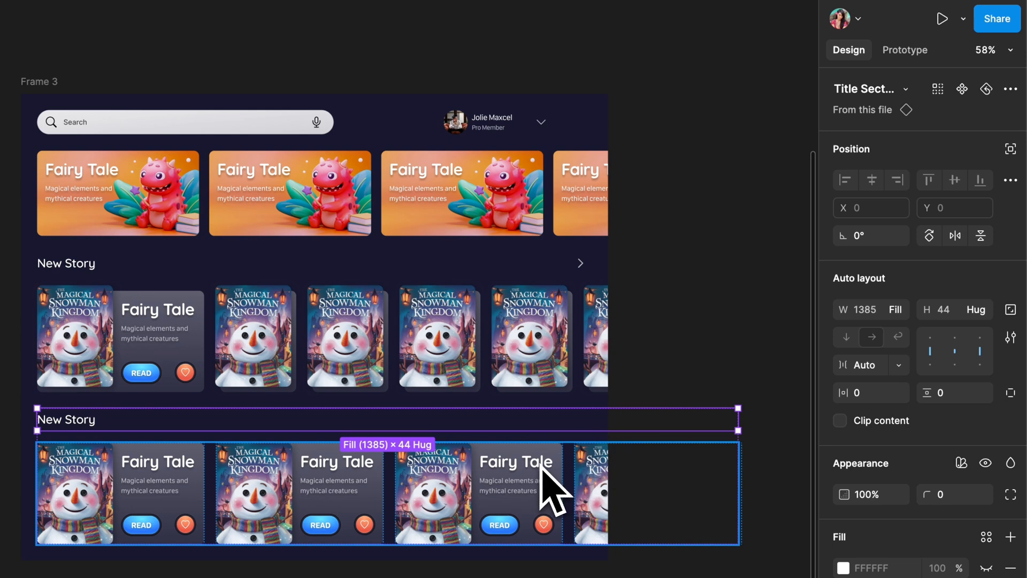
left_click(317, 437)
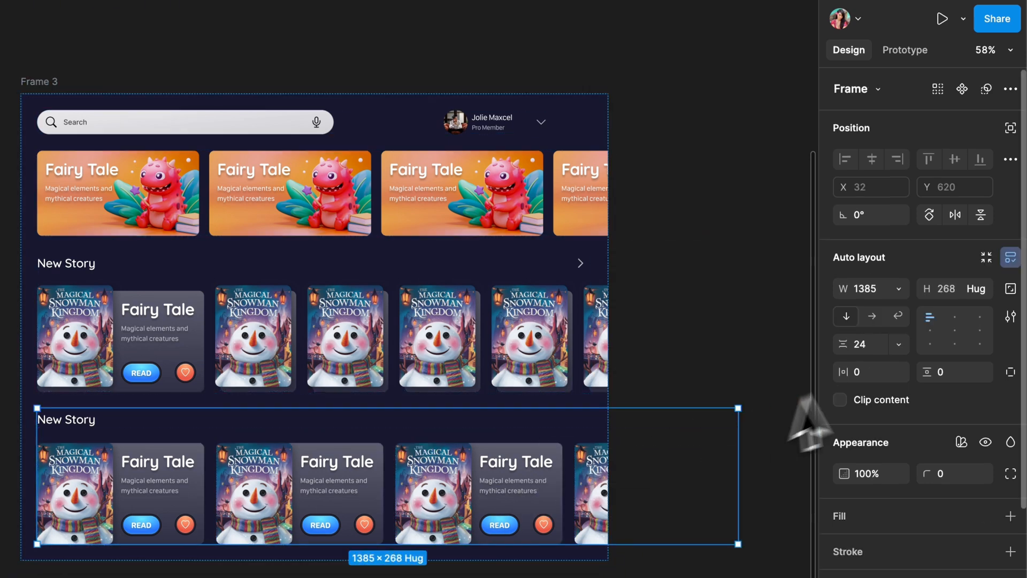
left_click(899, 288)
left_click(905, 328)
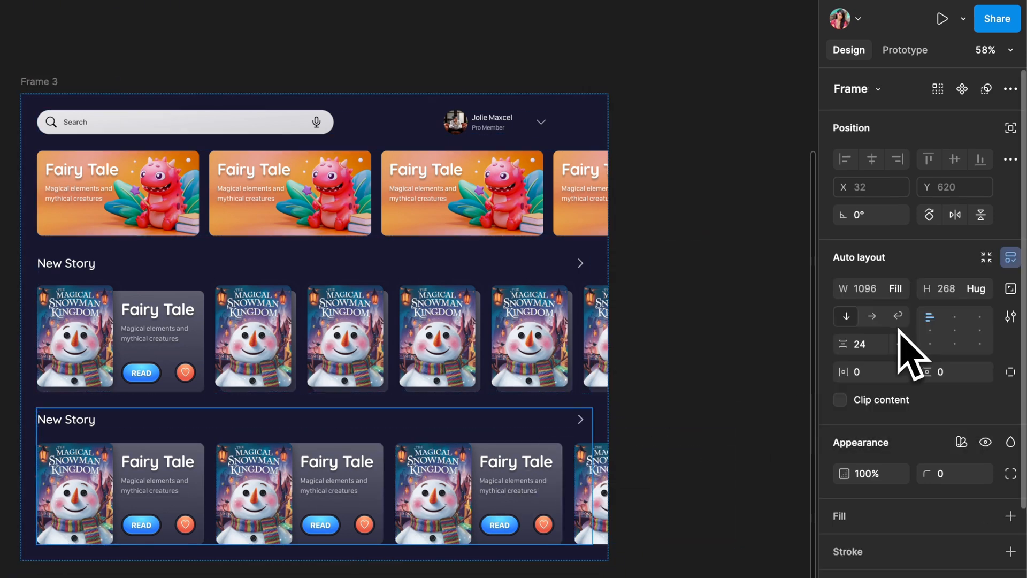
left_click(561, 339)
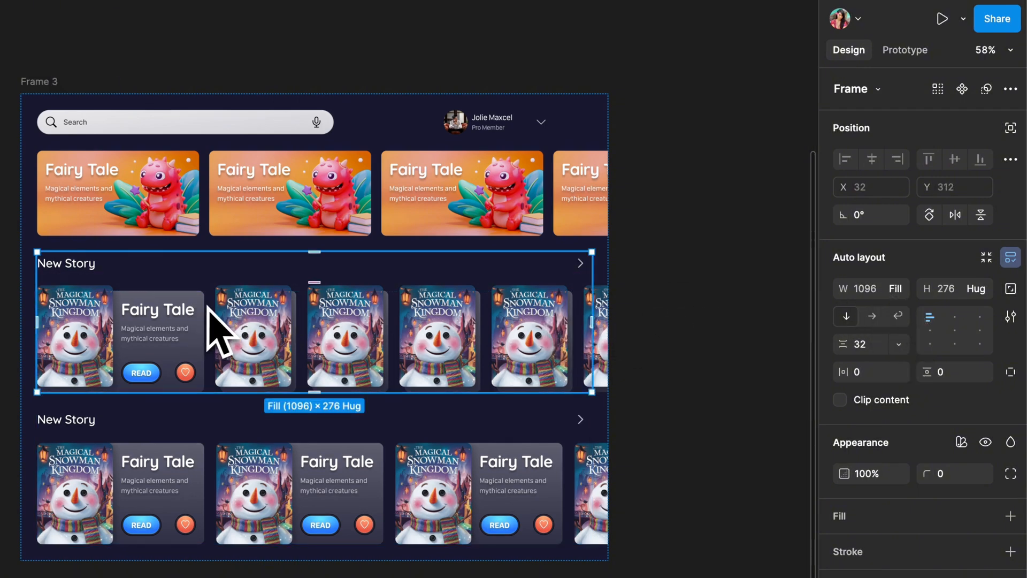
- Set the width of the Fairy Tale category card row to Fill container
left_click(325, 174)
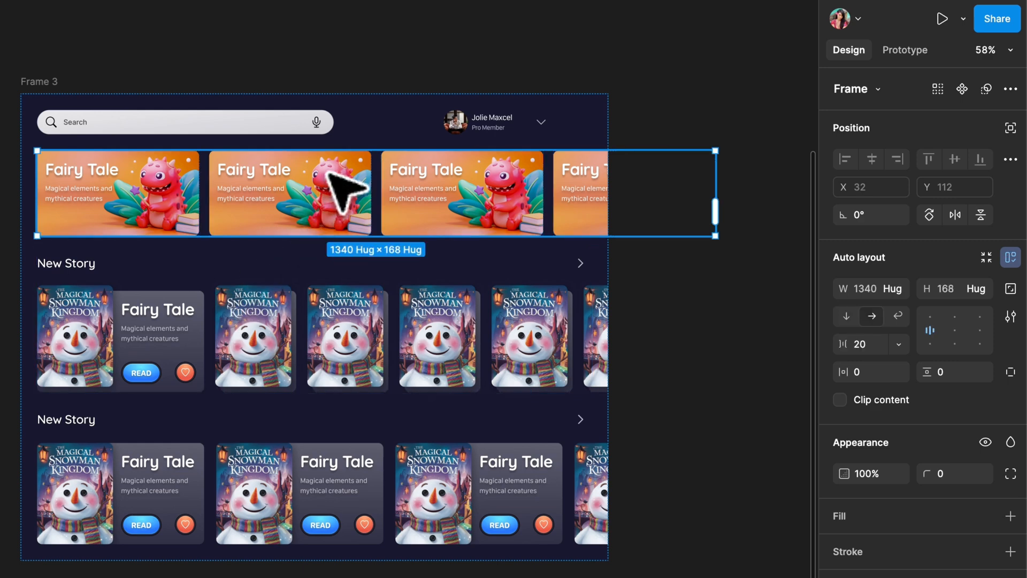
left_click(909, 293)
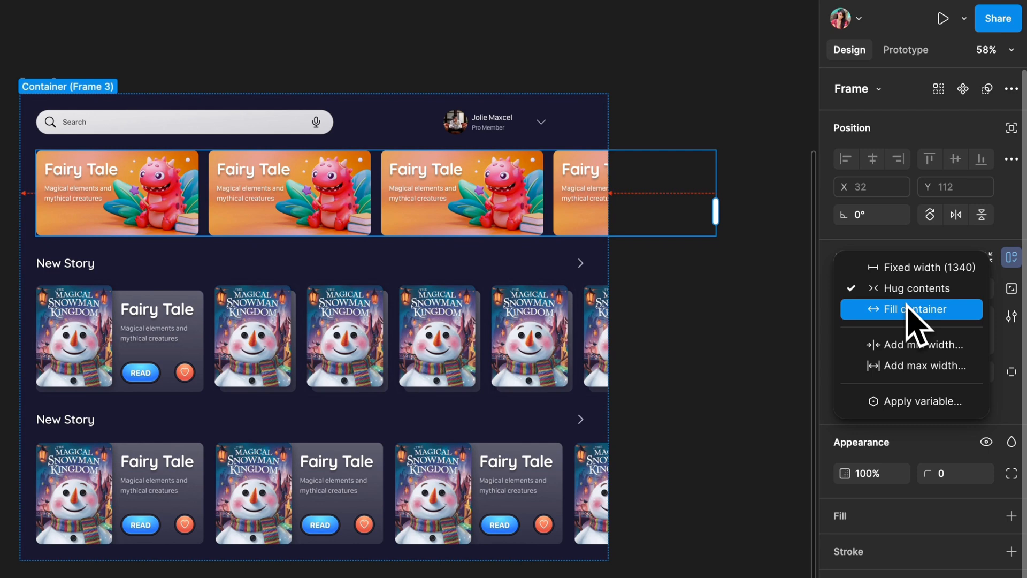
left_click(908, 309)
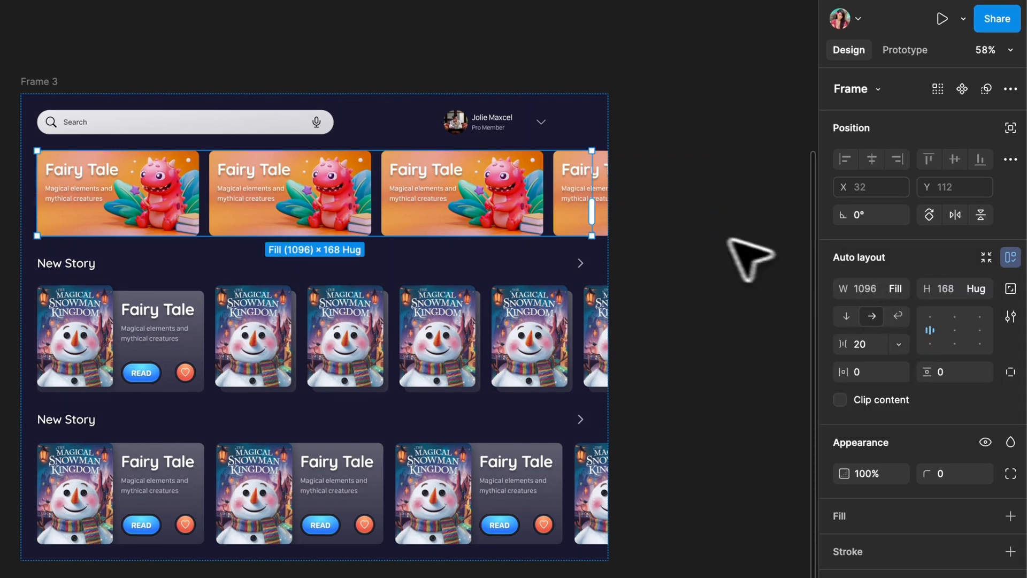
left_click(702, 236)
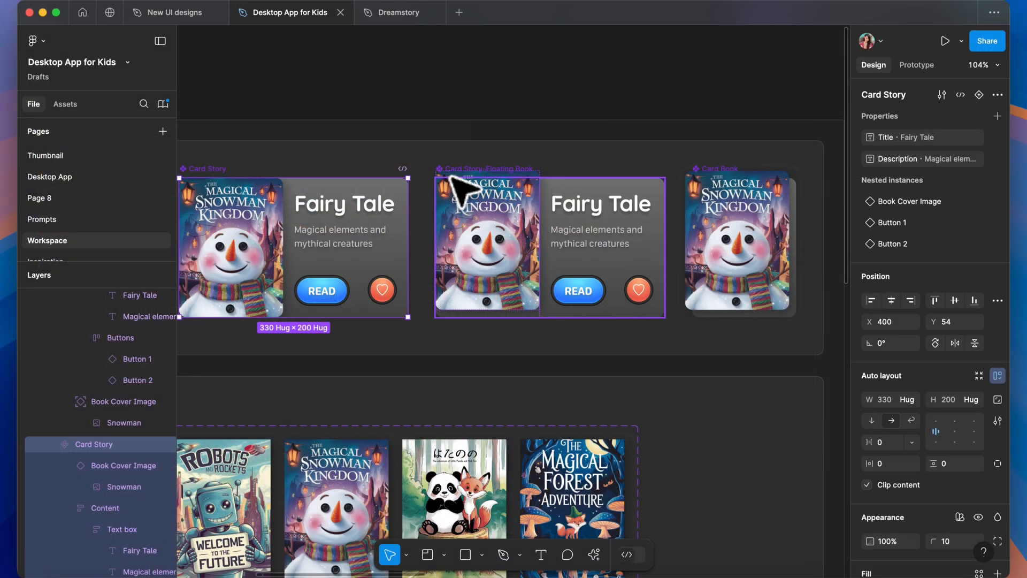
- Change the gradient fill's blend mode to Overlay on the Card Story and Card Story-Floating Book main components
scroll(819, 350, "down", 4)
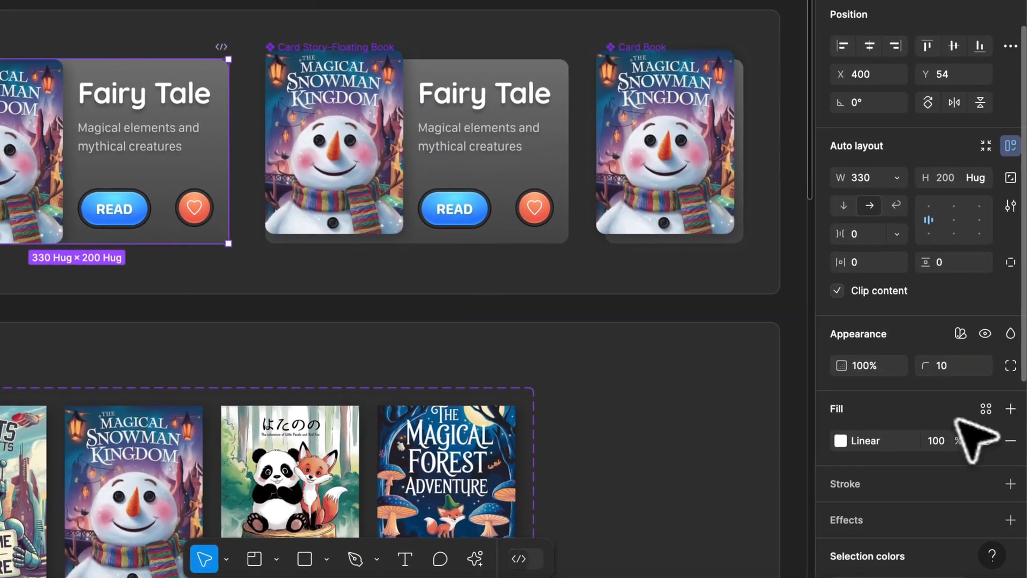
left_click(843, 443)
left_click(798, 361)
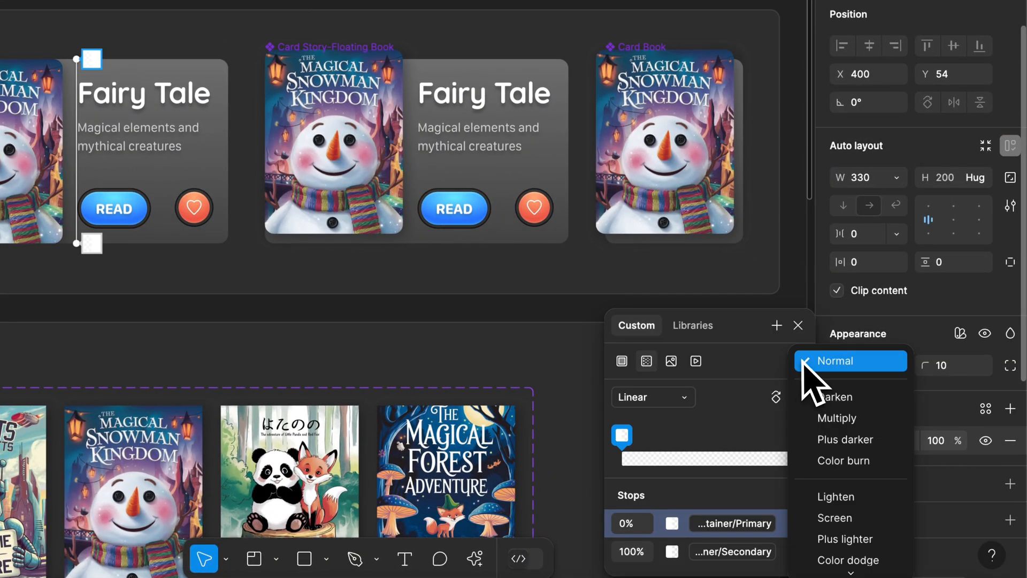
scroll(847, 503, "down", 3)
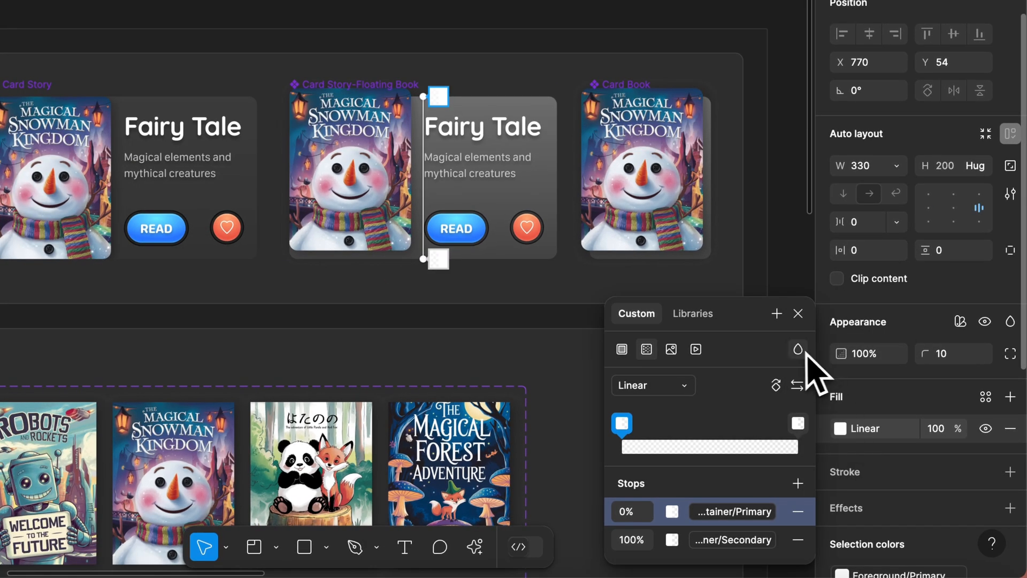
left_click(797, 353)
scroll(844, 529, "down", 2)
left_click(838, 519)
left_click(729, 105)
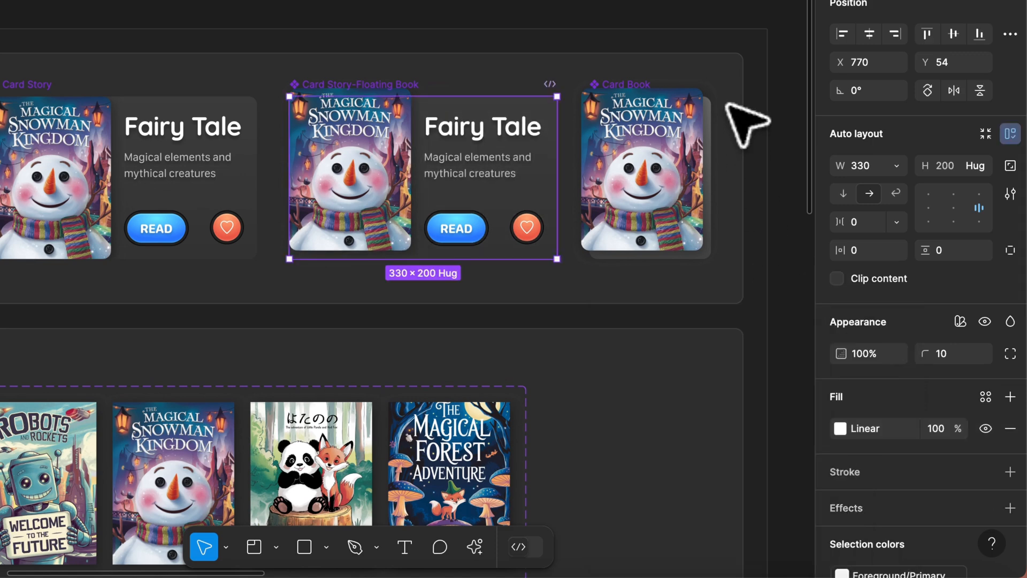
- Change the gradient fill's blend mode to Overlay on the Card Book main component
left_click(709, 99)
left_click(843, 370)
left_click(798, 351)
scroll(845, 498, "down", 2)
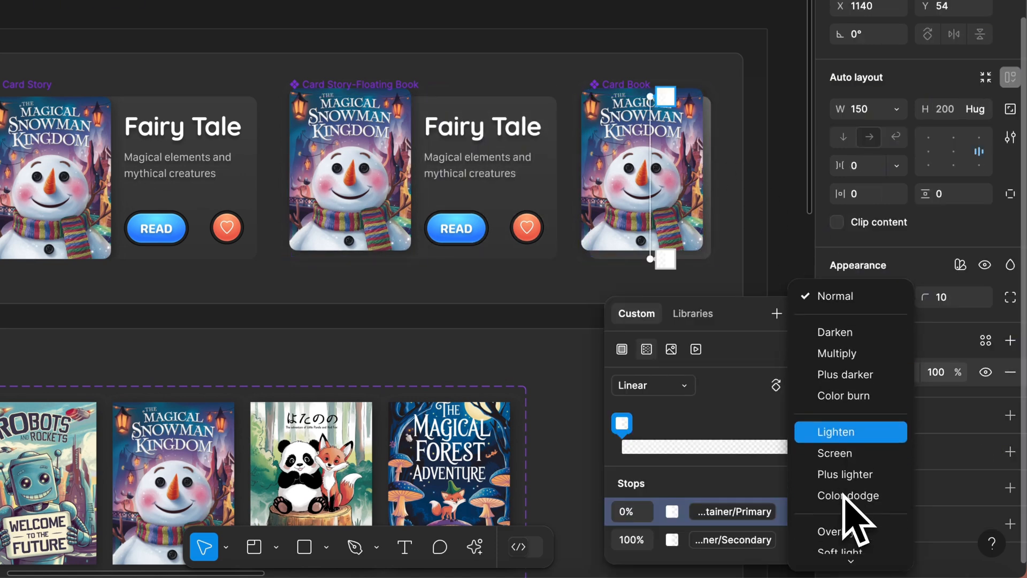
left_click(847, 527)
key("Escape")
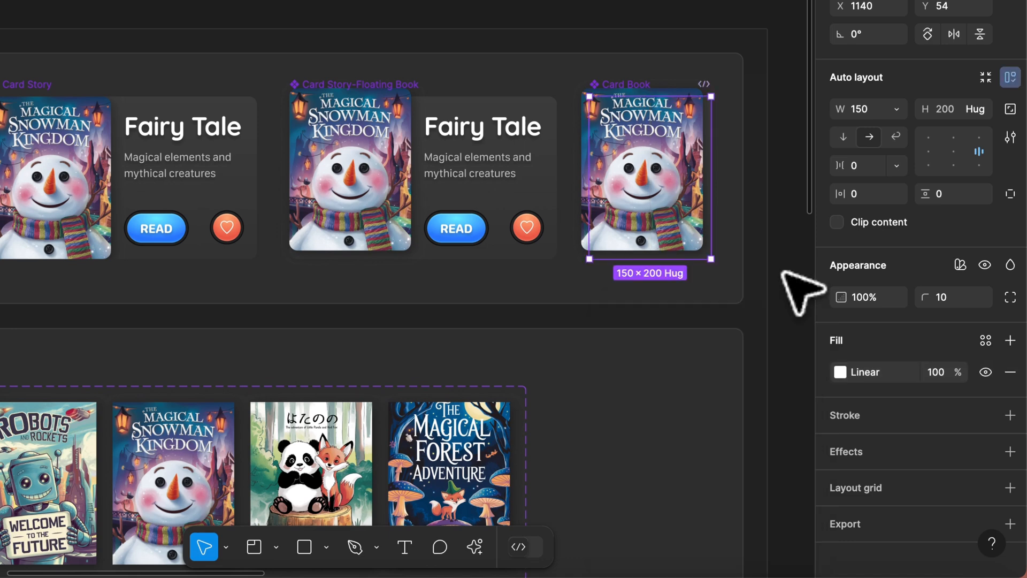
left_click(738, 315)
- Add a linear gradient stroke to the Card Story, Card Story-Floating Book and Card Book components together
left_click(252, 104)
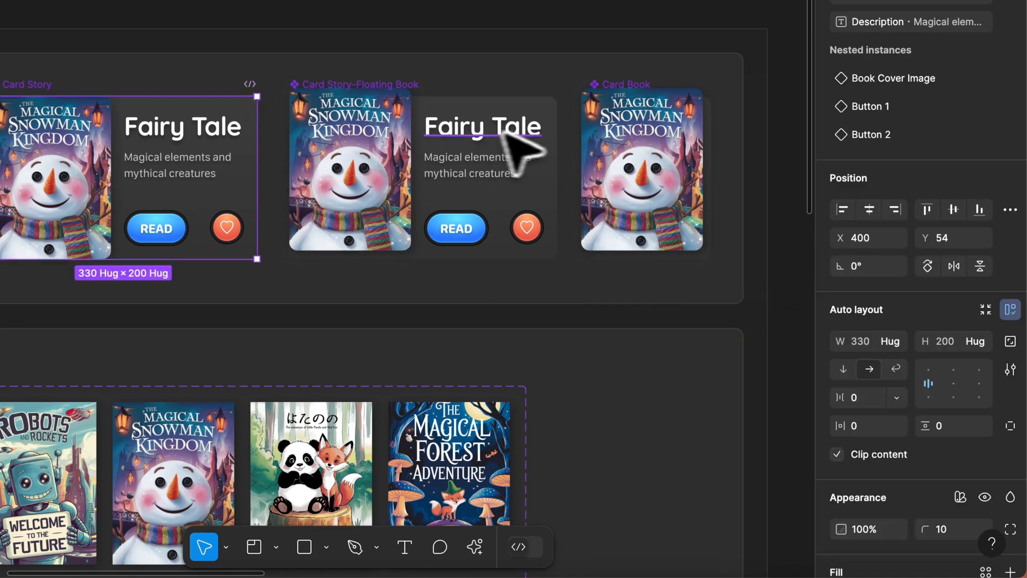
left_click(550, 102, "shift")
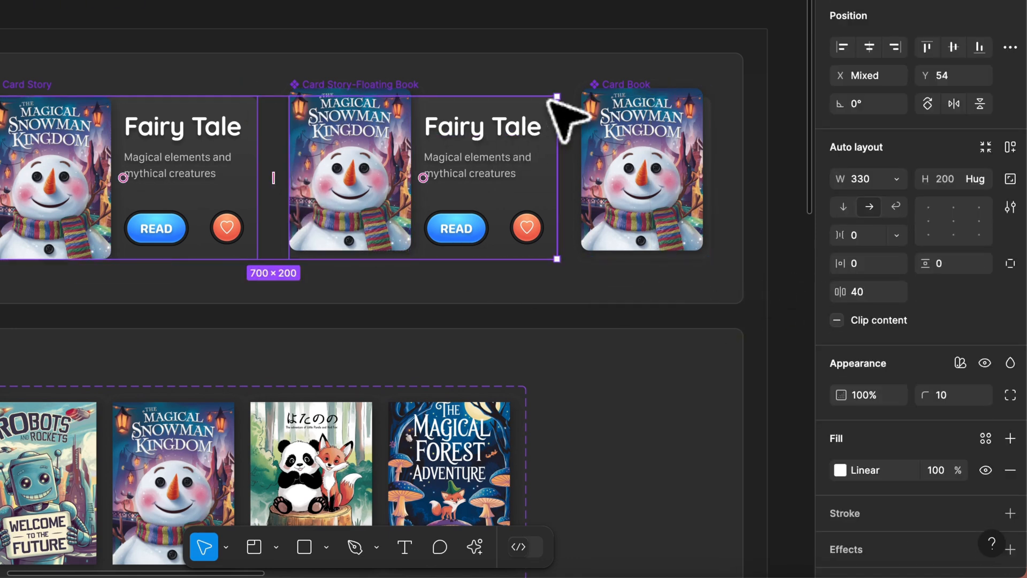
left_click(702, 99, "shift")
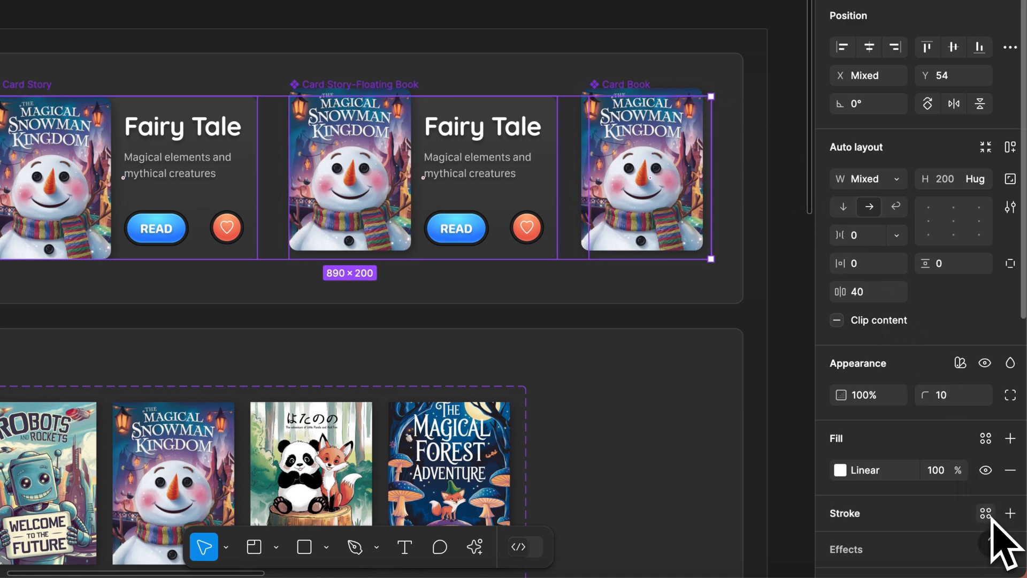
left_click(1011, 514)
left_click(844, 547)
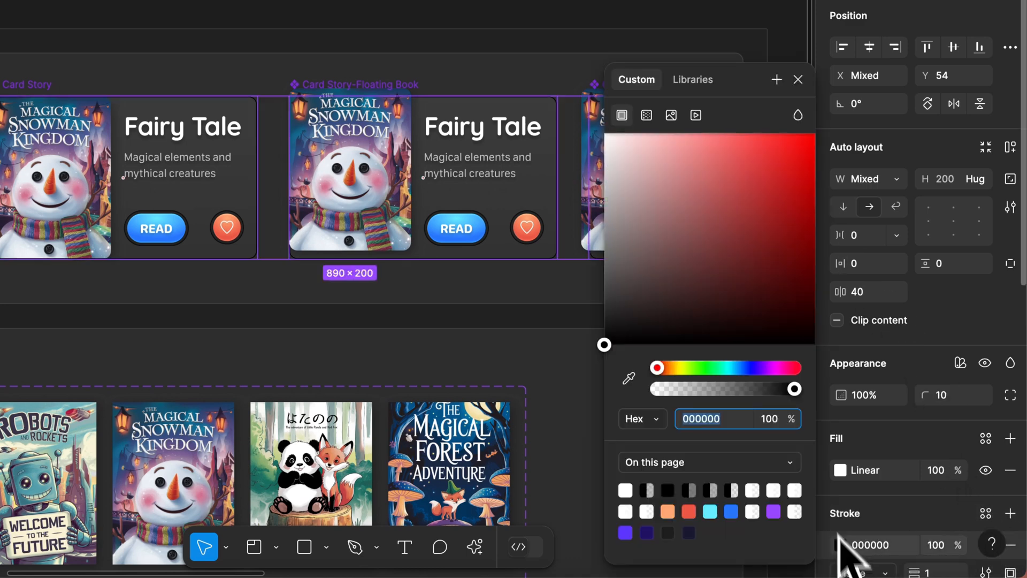
left_click(647, 116)
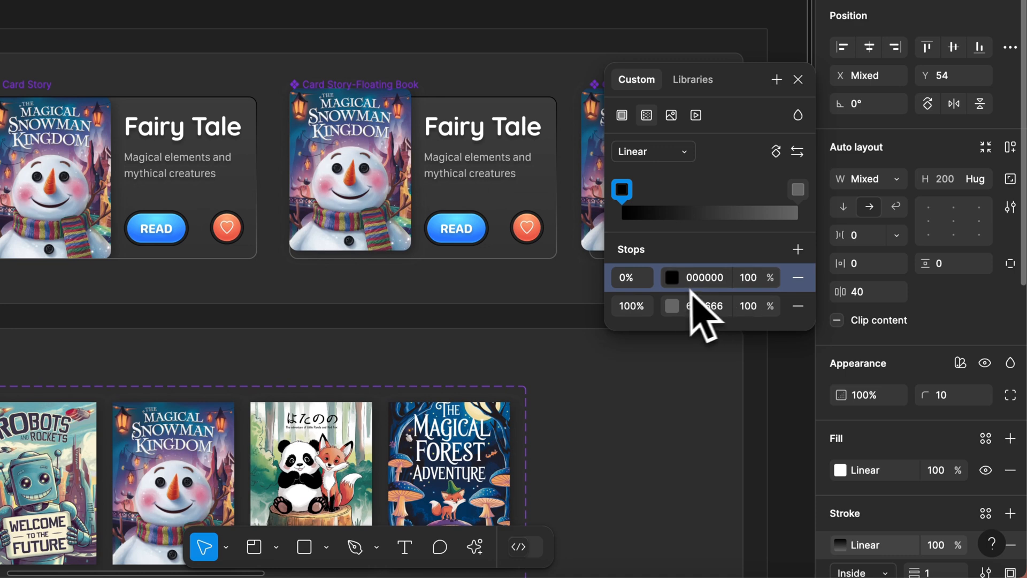
- Set the stroke gradient's 0% stop to the library color Border/Primary
left_click(673, 278)
left_click(482, 116)
scroll(500, 379, "down", 5)
scroll(494, 363, "down", 6)
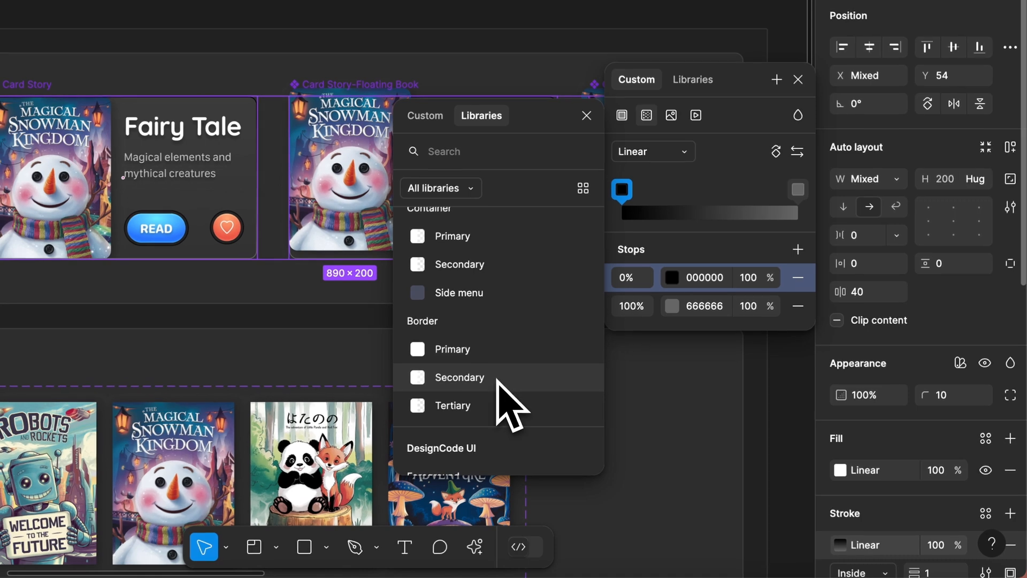
left_click(489, 351)
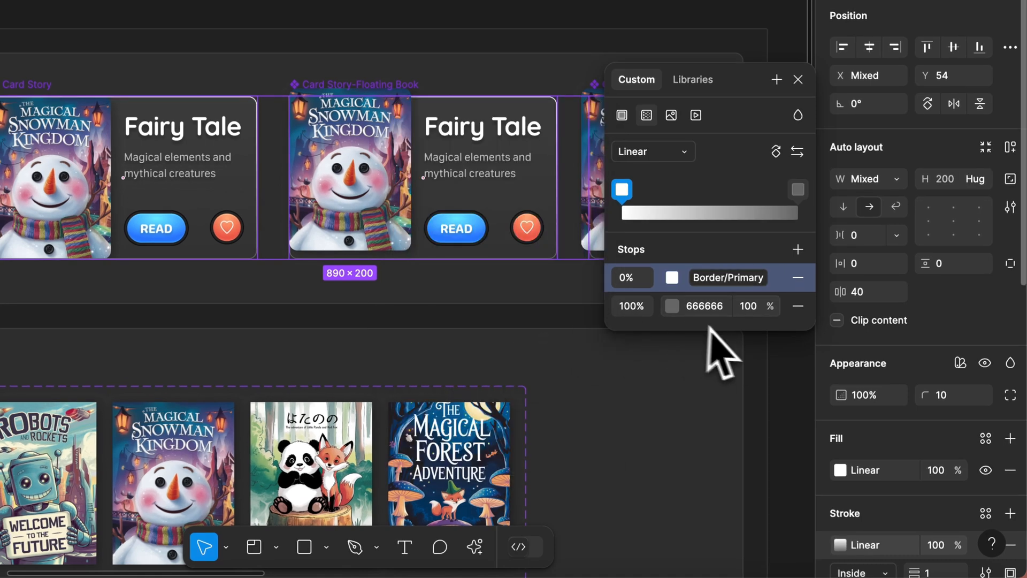
- Set the stroke gradient's 100% stop to the library color Border/Secondary and the stroke's blend mode to Overlay
left_click(672, 307)
left_click(495, 116)
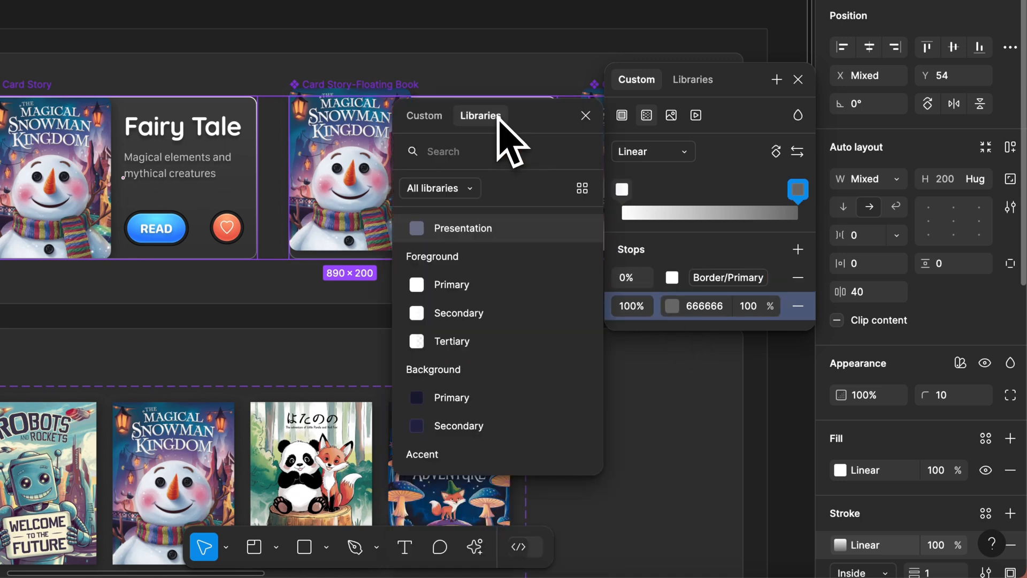
scroll(498, 375, "down", 8)
scroll(511, 393, "down", 3)
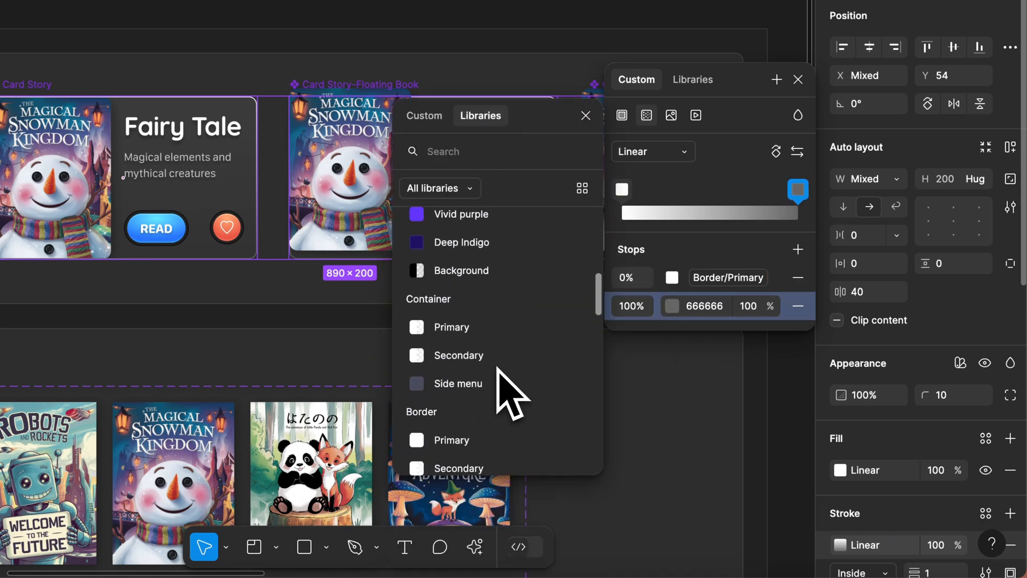
scroll(508, 391, "down", 3)
left_click(477, 396)
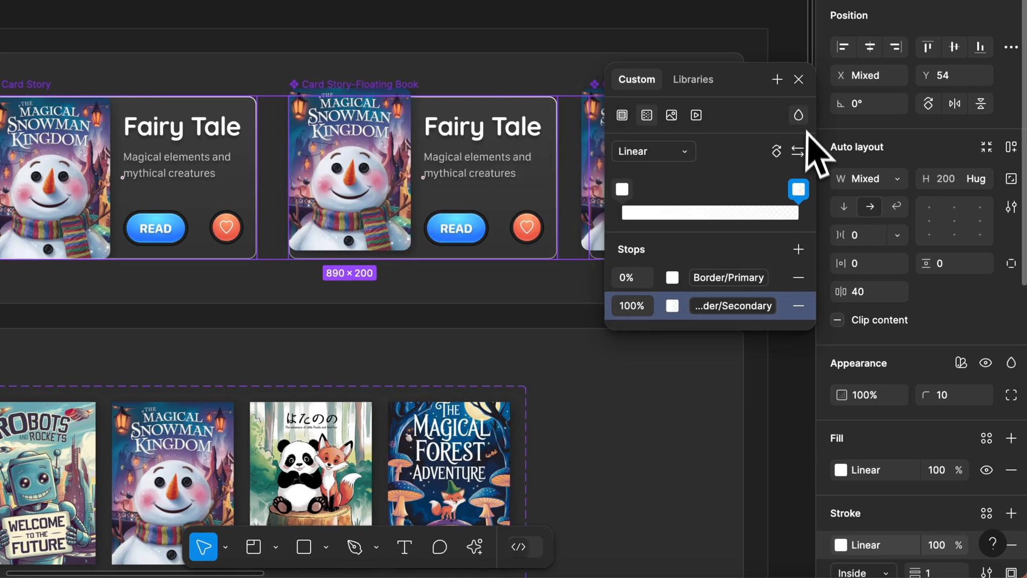
left_click(799, 116)
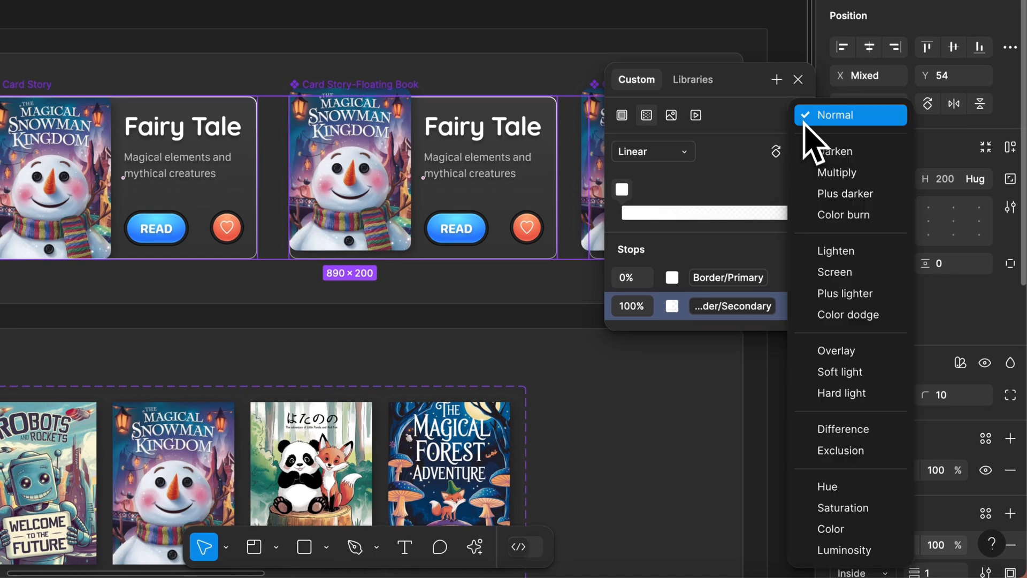
left_click(847, 353)
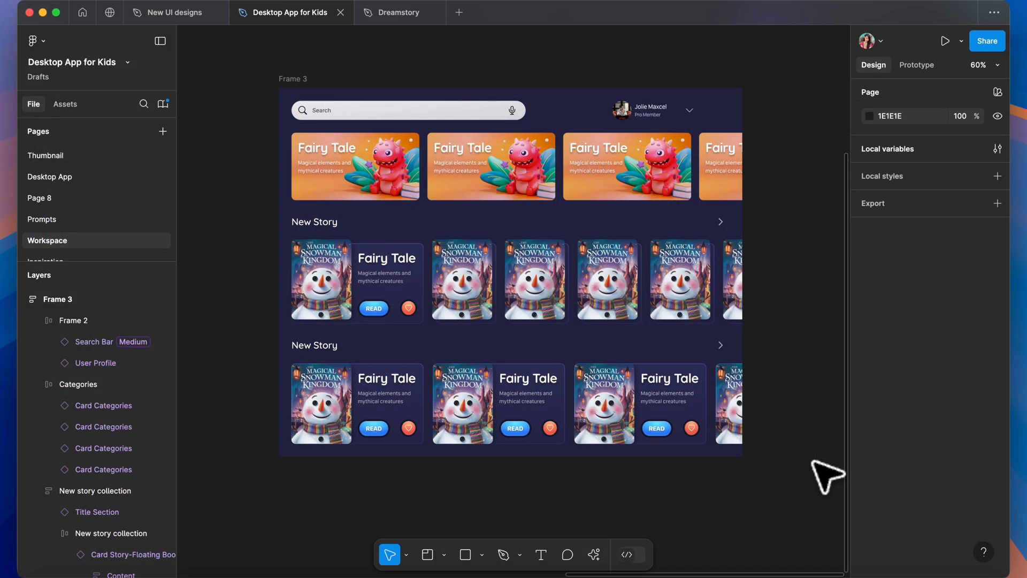
- Set the width of the header row holding the search bar and user profile to Fill container
left_click(471, 114)
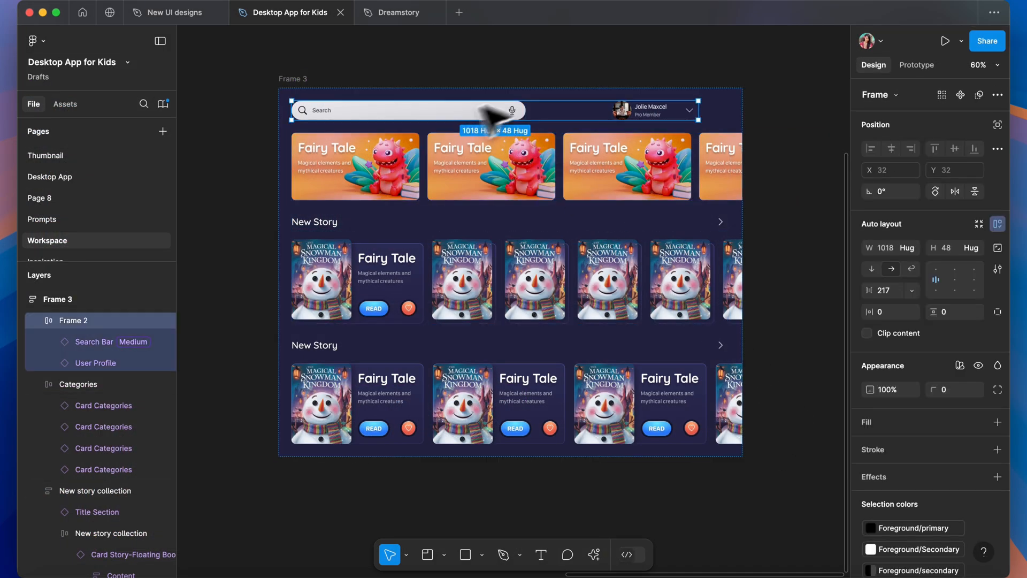
left_click(919, 252)
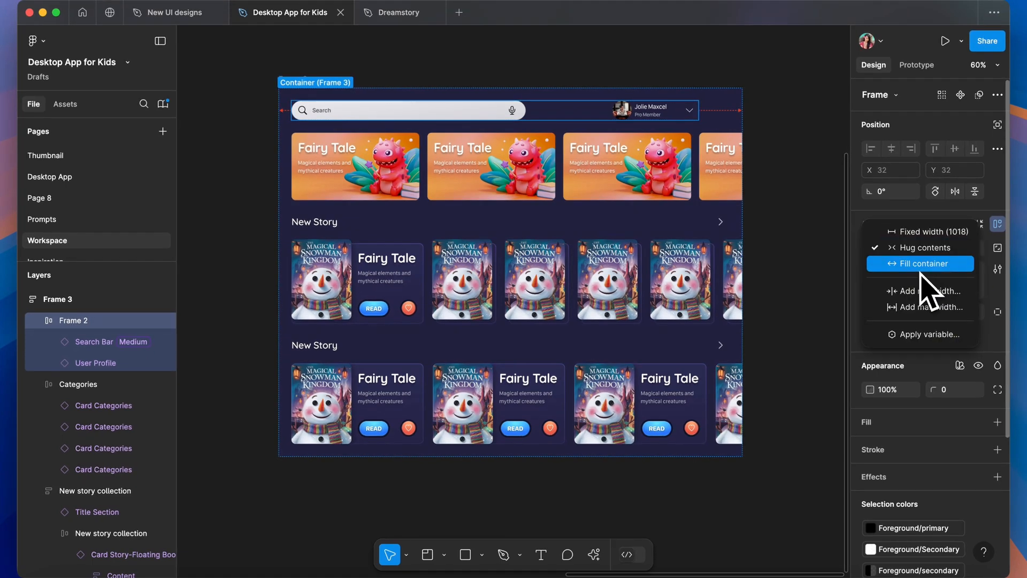
left_click(922, 264)
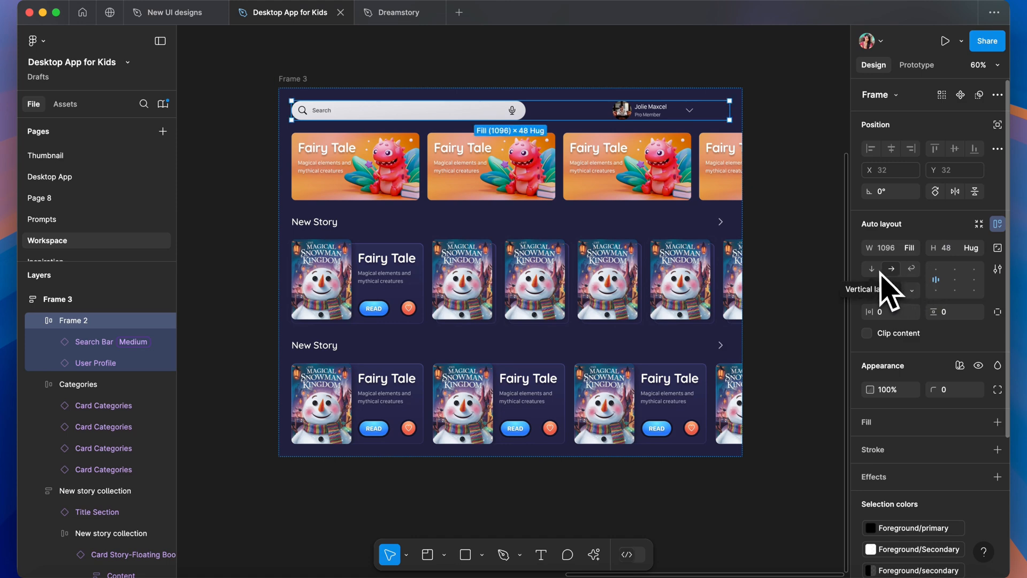
- Center the contents of the header row and set the gap between its items to Auto
left_click(956, 280)
left_click(911, 292)
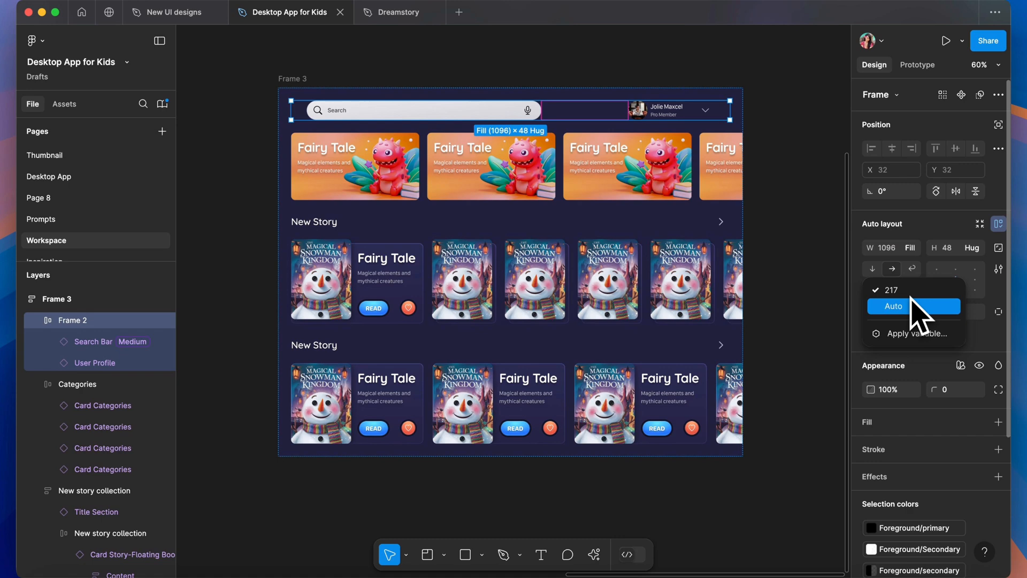
left_click(916, 307)
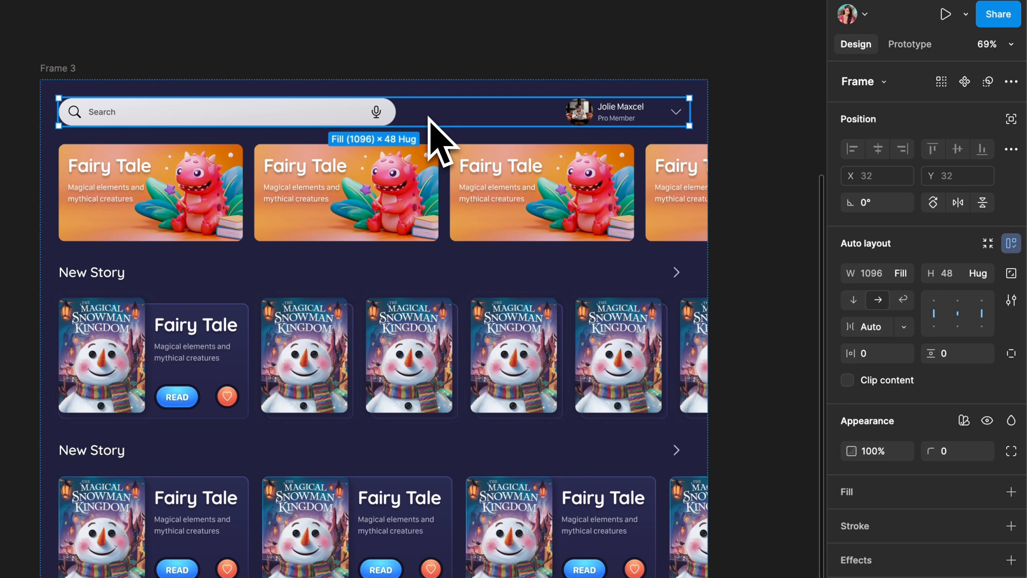
left_click(278, 49)
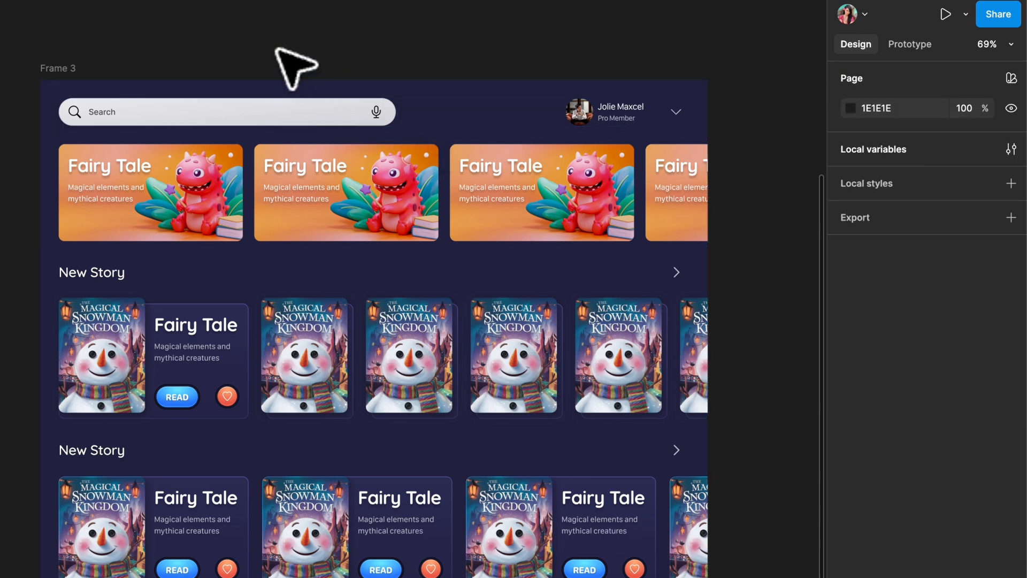
- Draw a frame about 191 × 48 above the app screen and rename it Spacer
key("f")
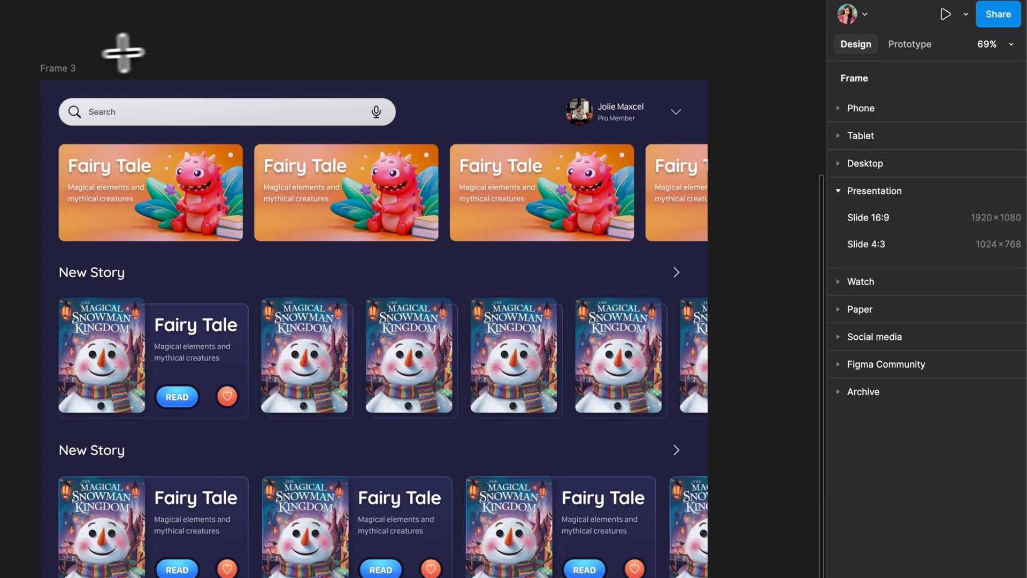
left_click_drag(107, 36, 215, 63)
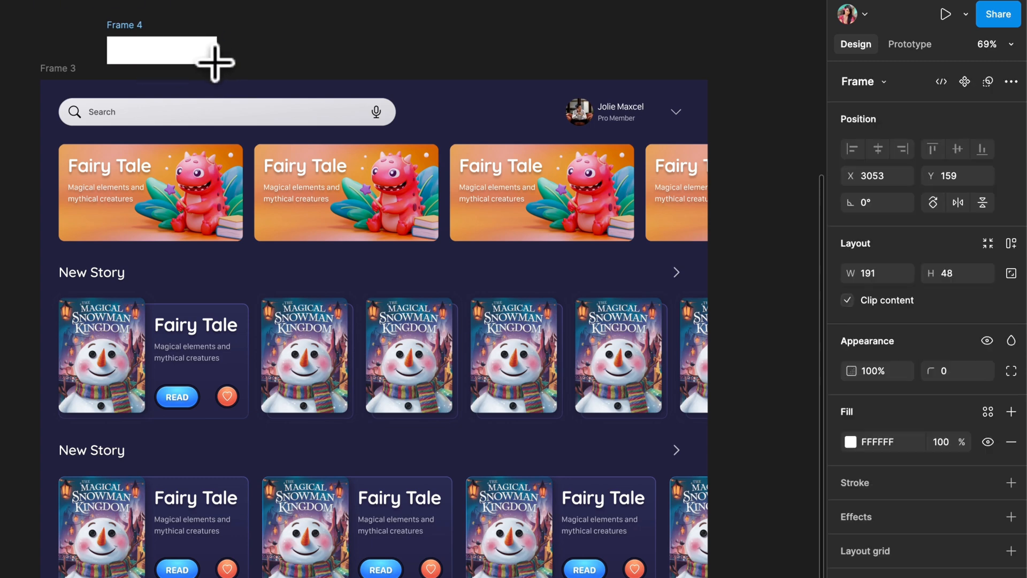
key("Escape")
left_click(126, 24)
double_click(125, 24)
type("Spa")
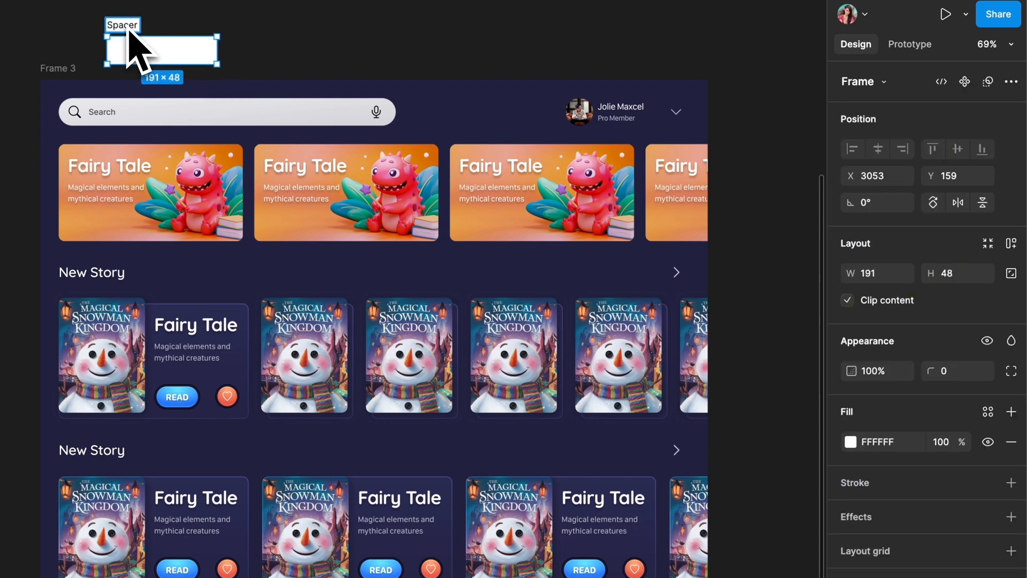
type("cer")
key("Return")
- Place the Spacer frame in the header row before the search bar and remove its white fill
left_click_drag(129, 27, 161, 107)
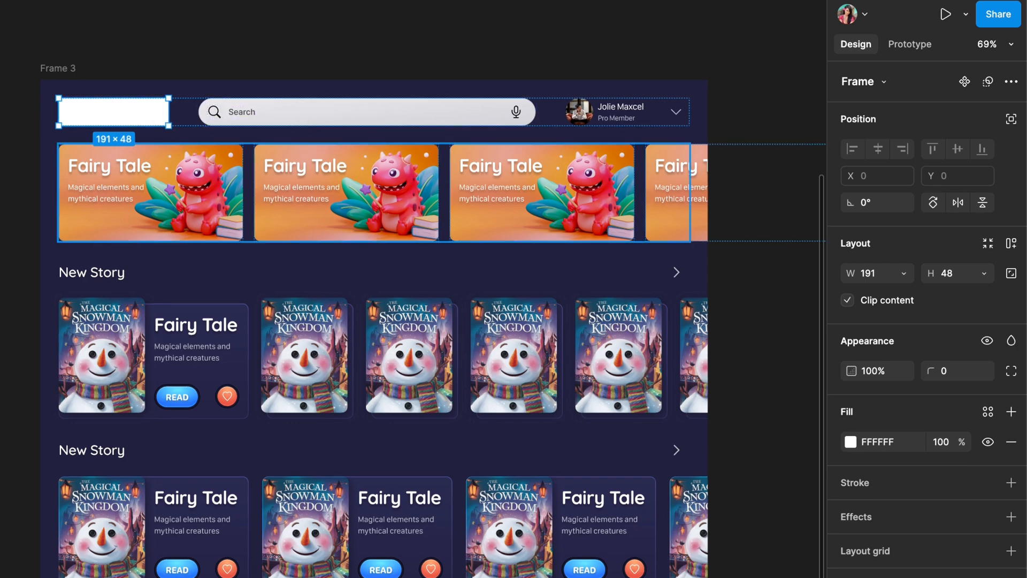
key("shift+Return")
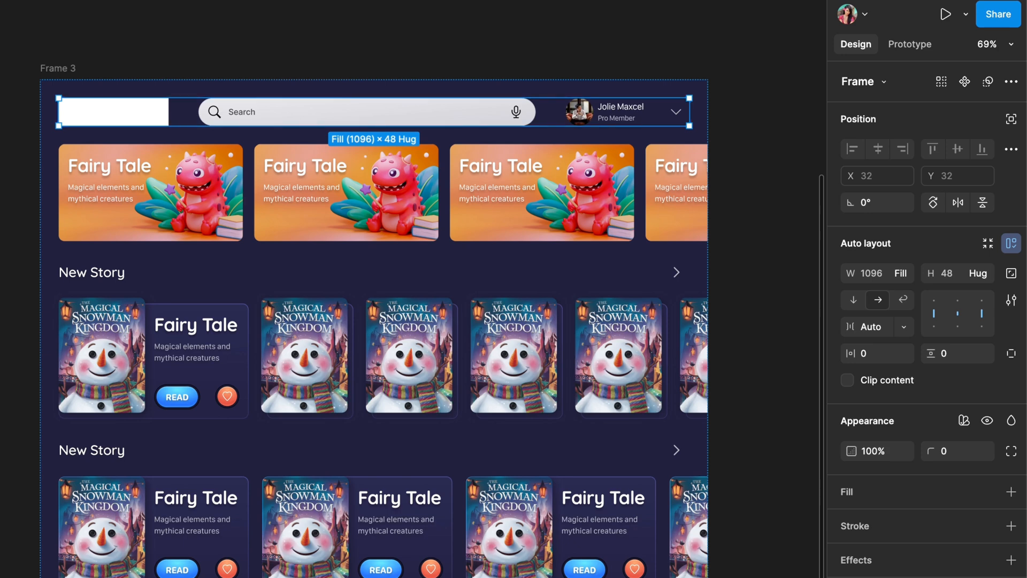
left_click(113, 112, "super")
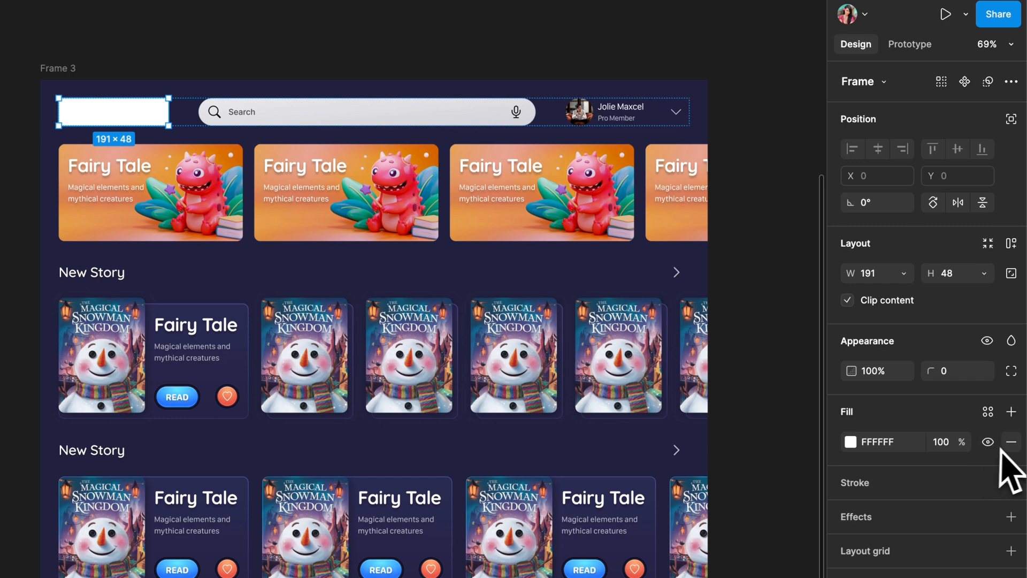
left_click(1011, 441)
left_click(185, 59)
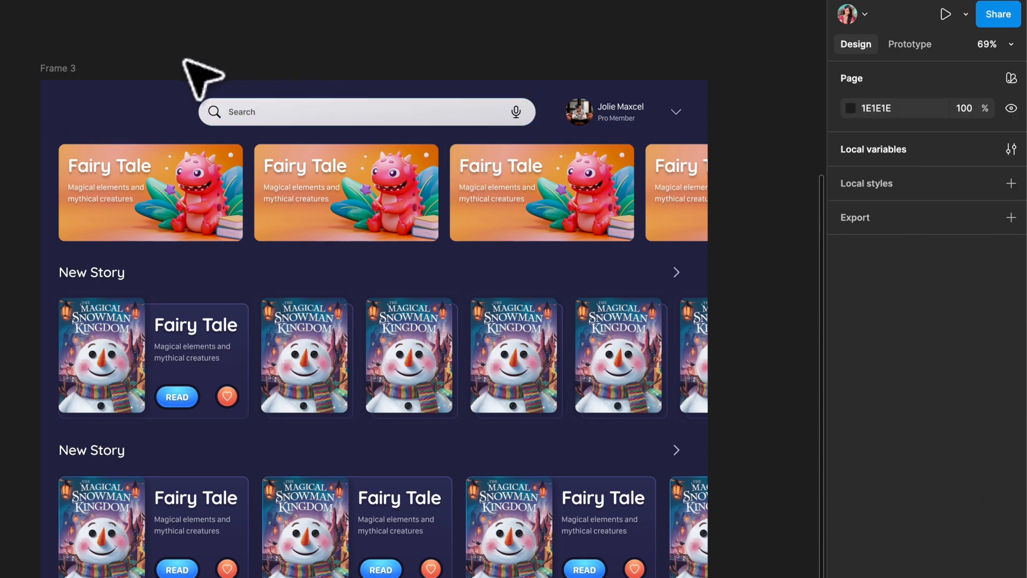
- Set the gap between the user details and dropdown arrow in the header's user profile to 16
left_click(131, 107)
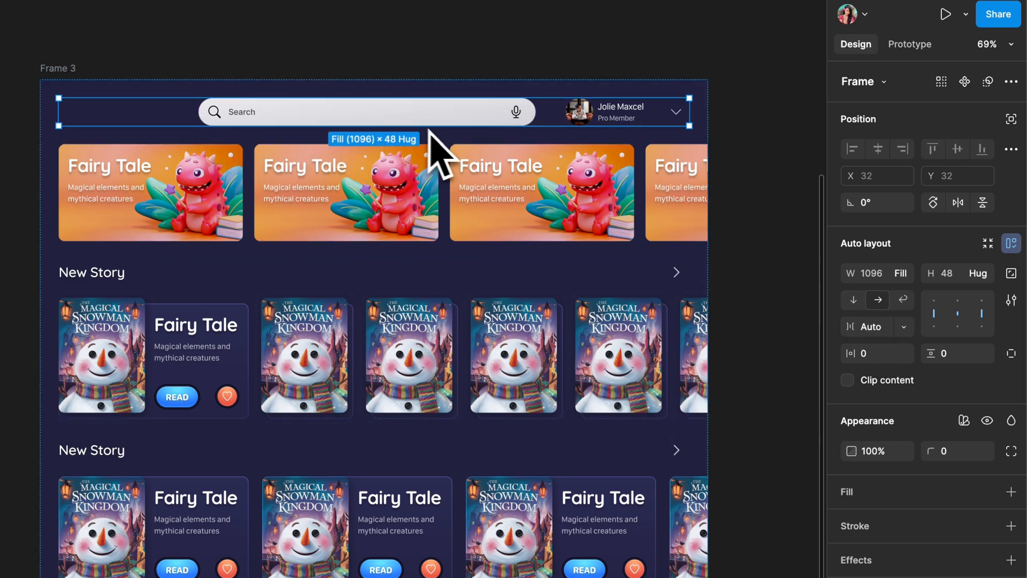
left_click(573, 114)
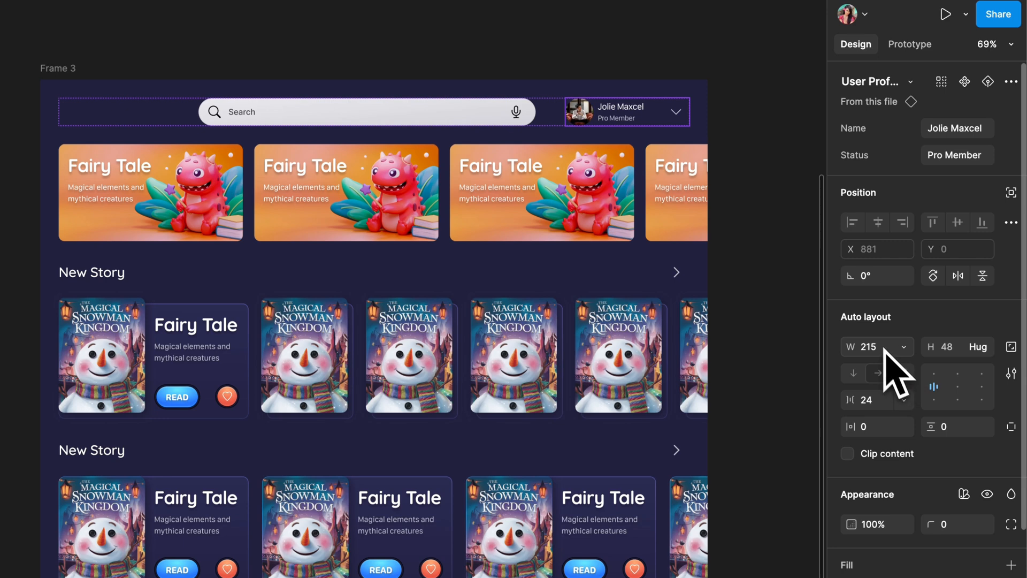
left_click(905, 401)
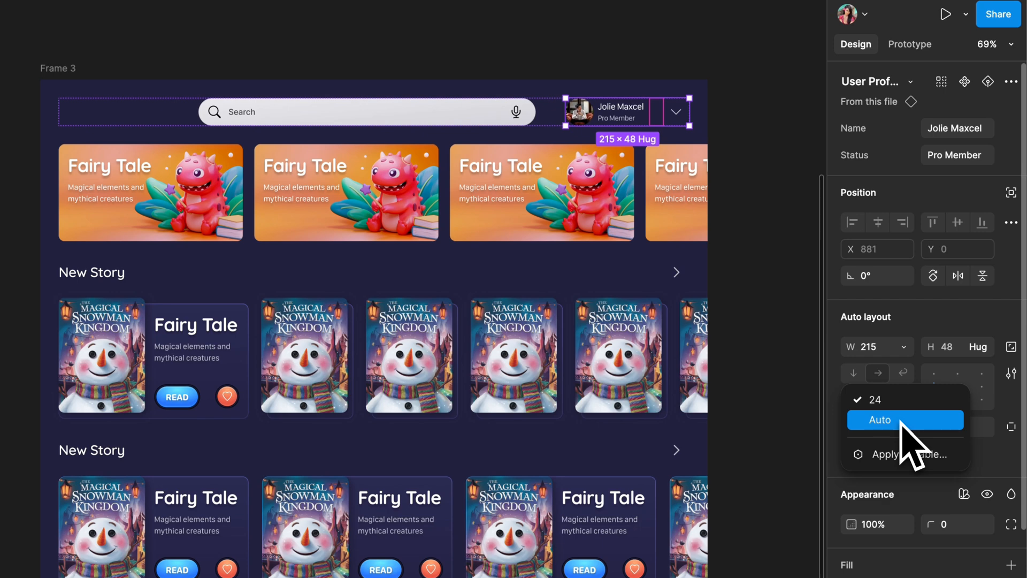
left_click(892, 407)
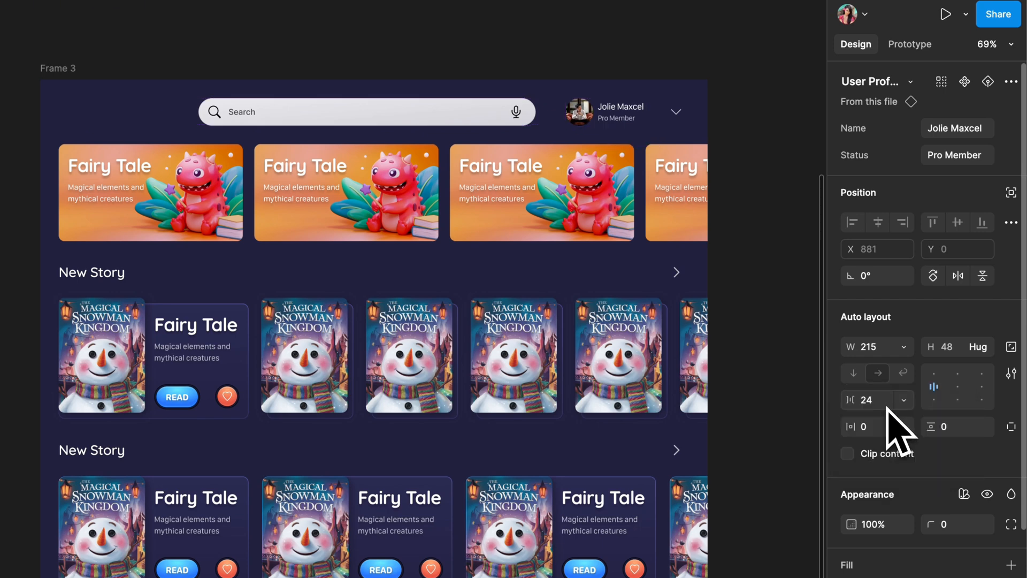
left_click(875, 405)
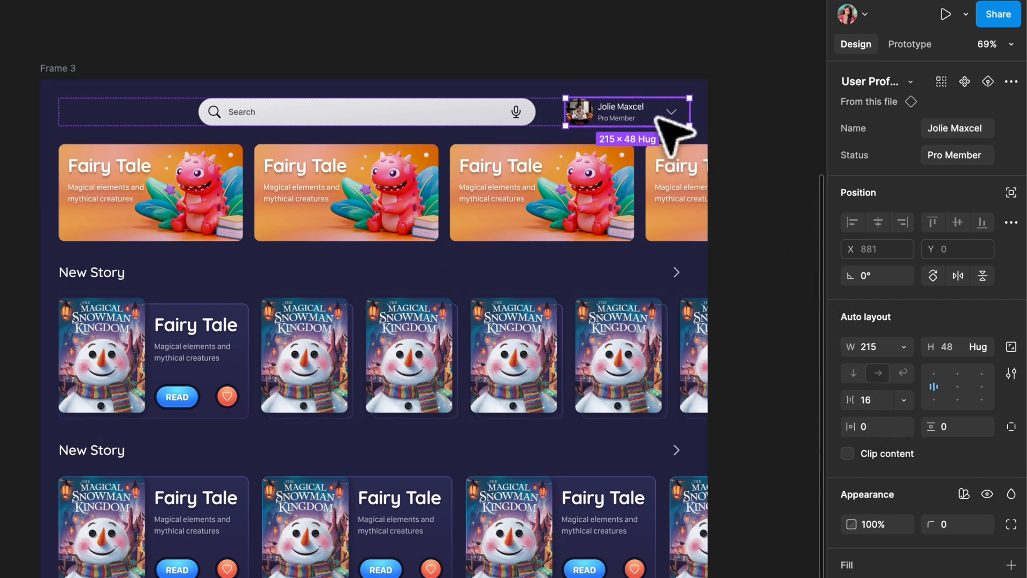
- Set the gap between the user details and dropdown arrow in the header's user profile to 8
scroll(657, 112, "up", 5)
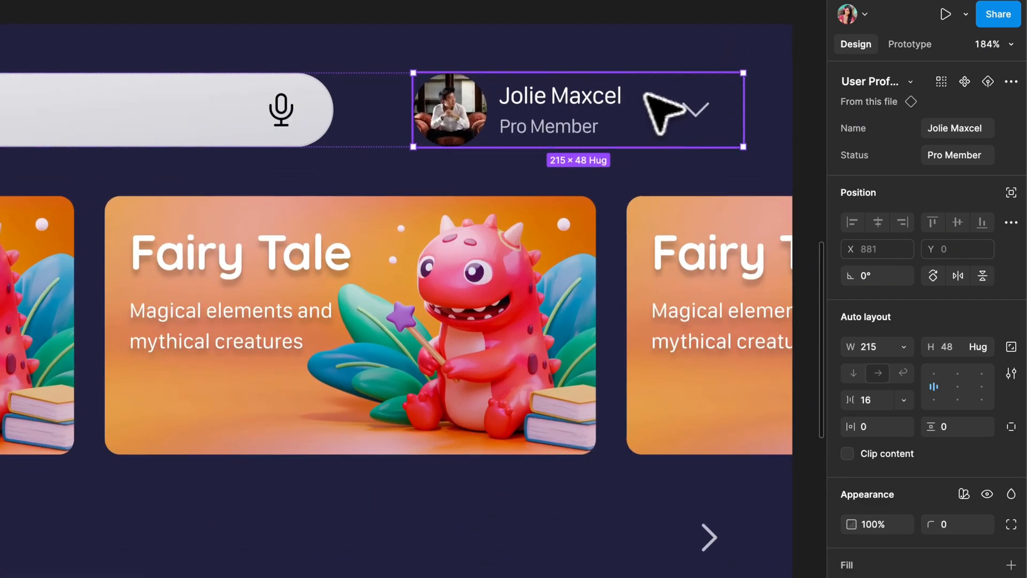
double_click(716, 115)
left_click(643, 110)
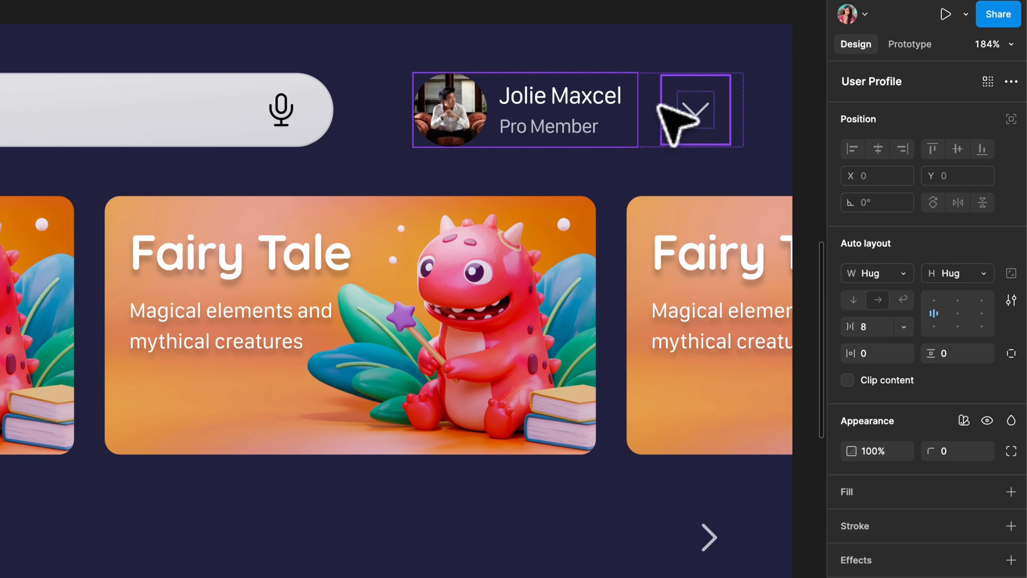
left_click(571, 163)
left_click(661, 105)
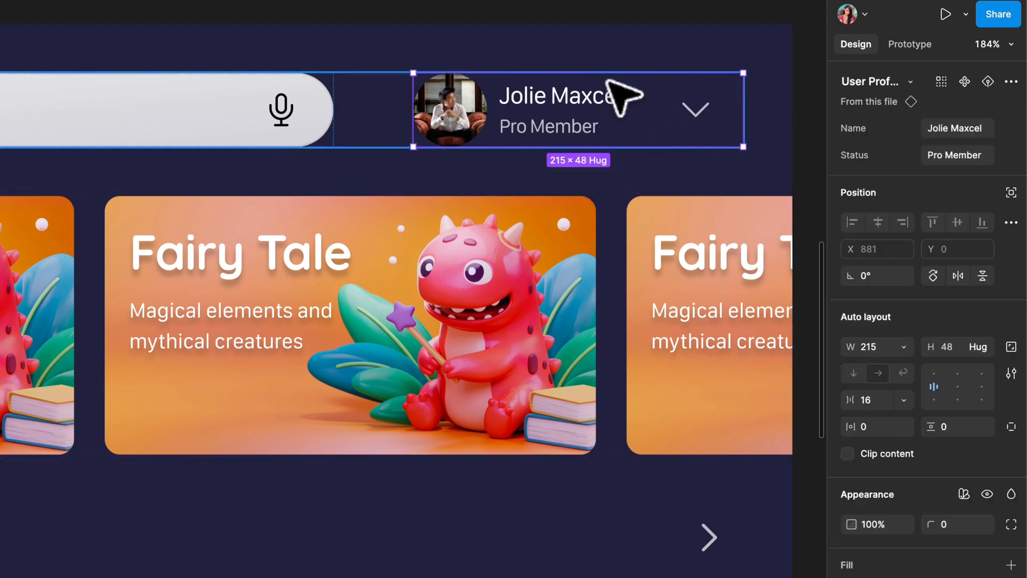
left_click(874, 401)
key("BackSpace")
key("BackSpace")
type("8")
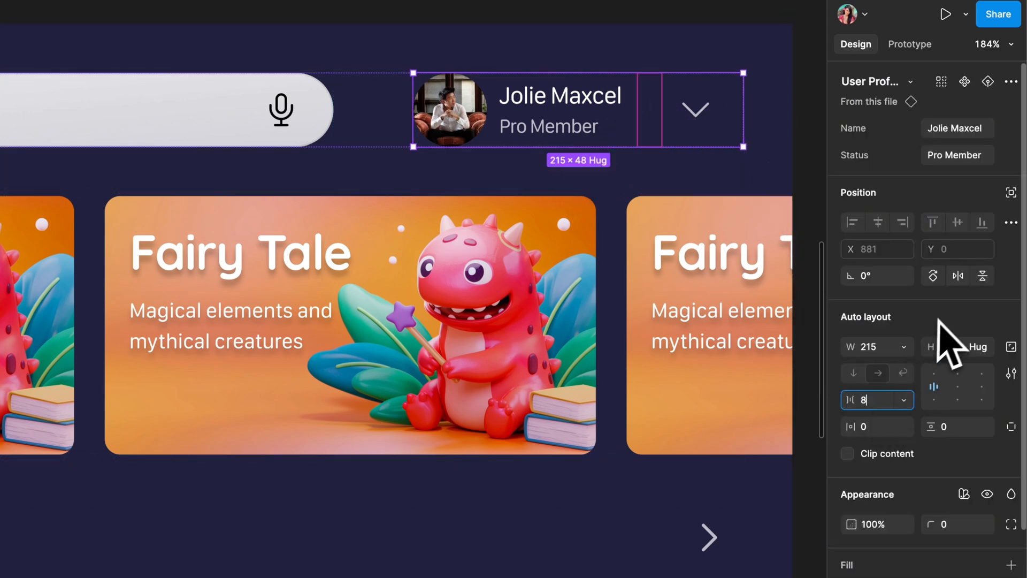
key("Return")
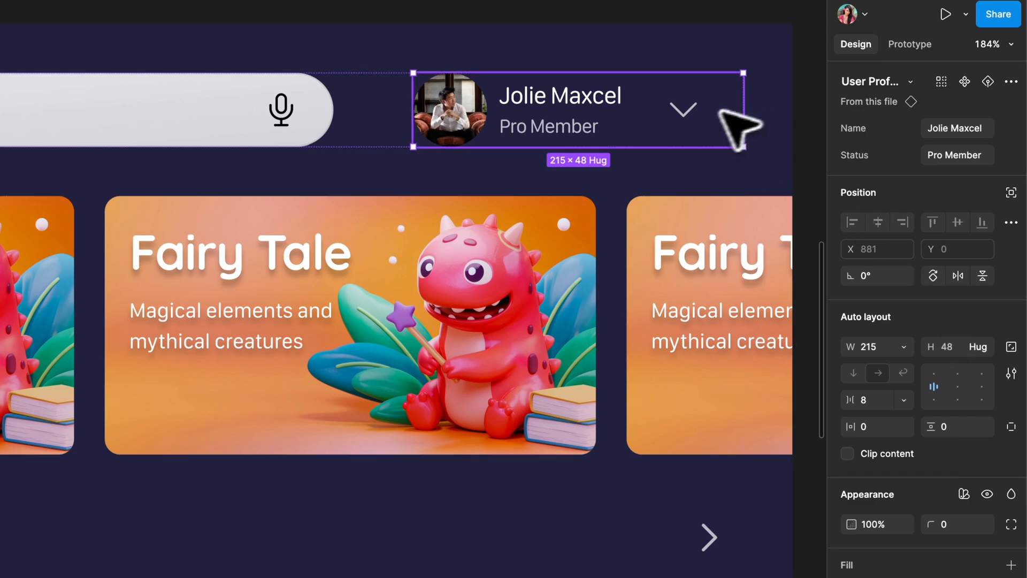
- Set the width of the user profile instance in the header to Hug contents
left_click(701, 133)
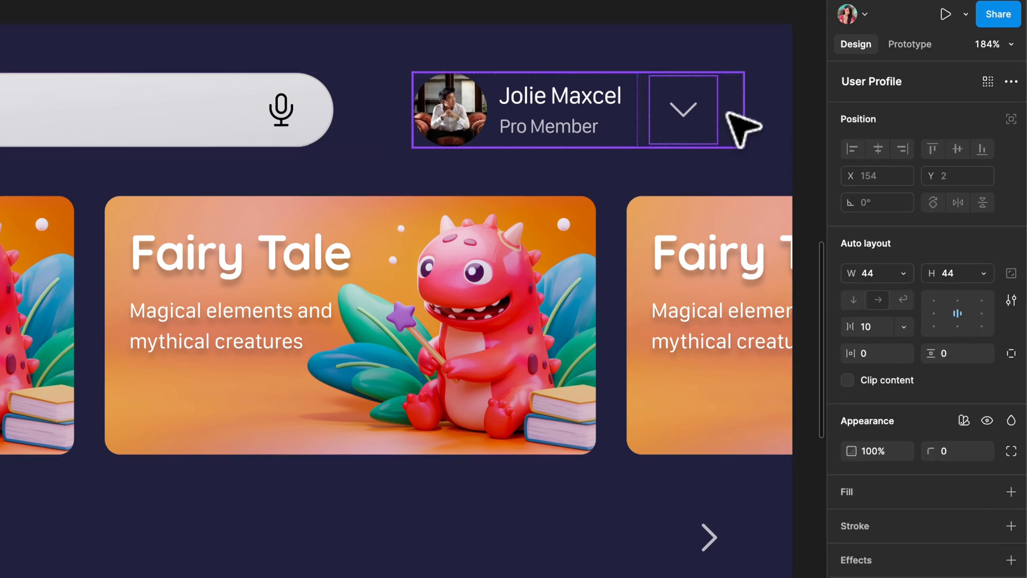
left_click(743, 136)
left_click(904, 347)
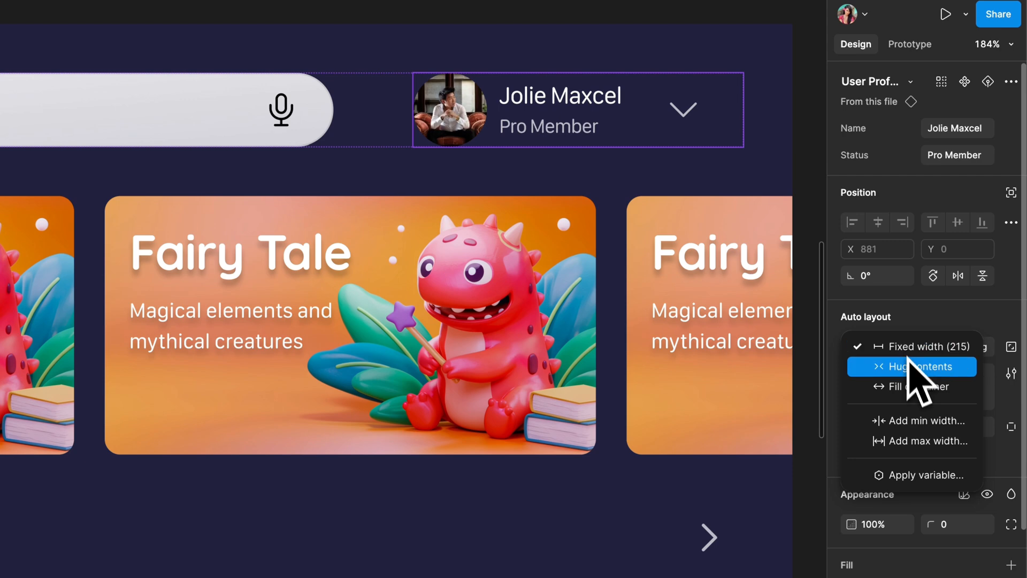
left_click(912, 372)
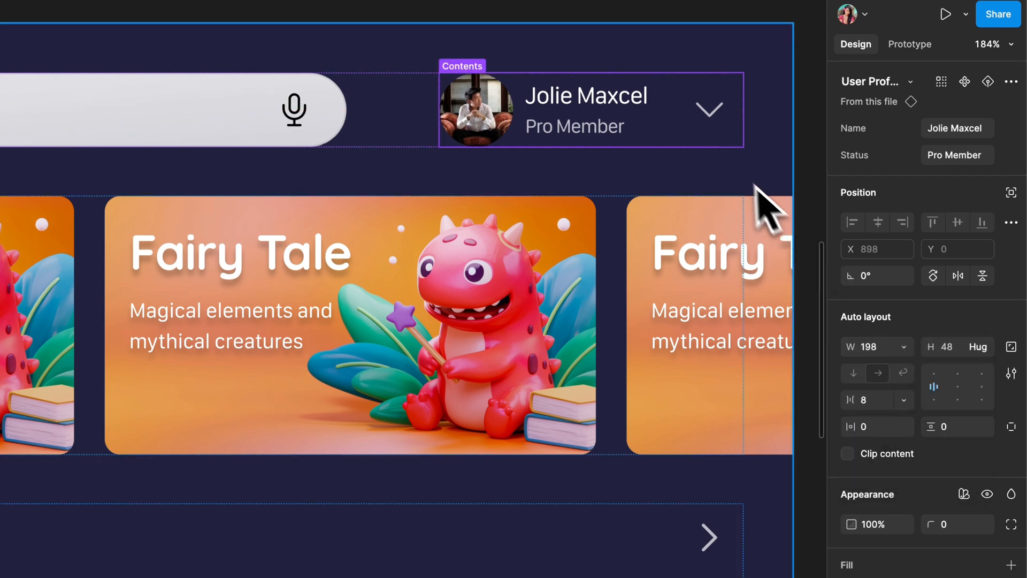
- Set the width of the empty spacer frame before the search bar to 198 to match the user profile
scroll(705, 154, "down", 5)
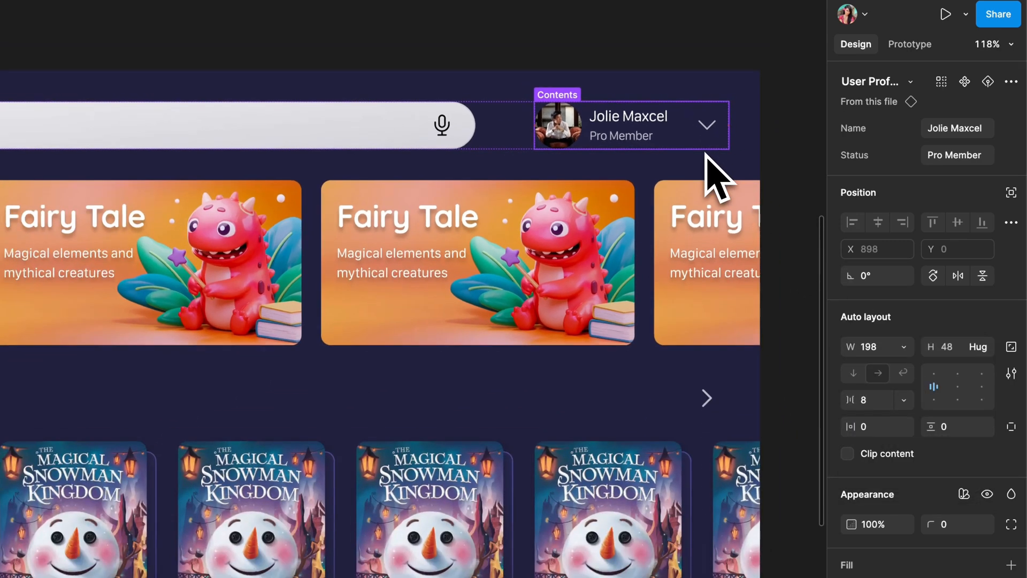
scroll(705, 154, "down", 4)
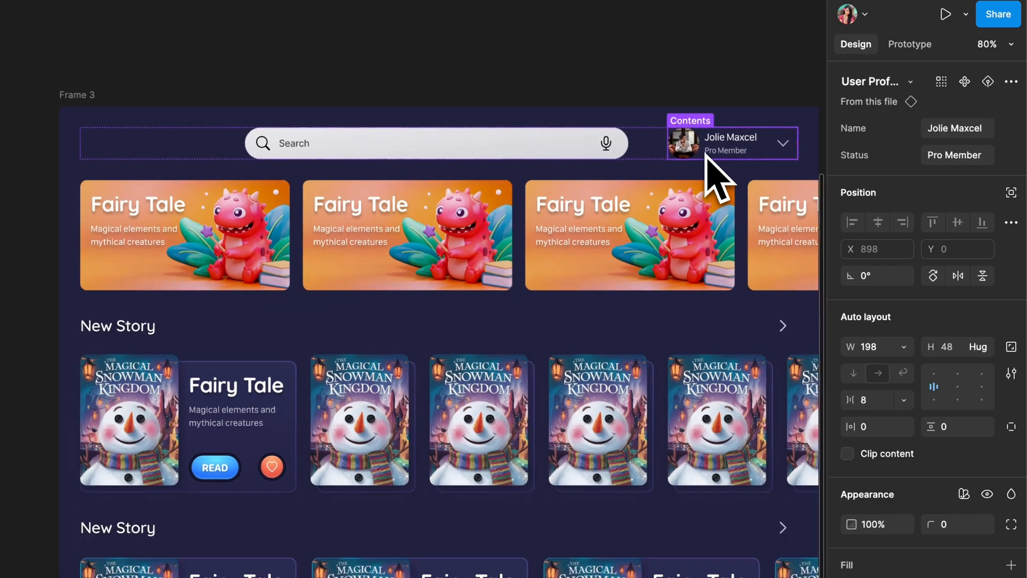
scroll(709, 151, "right", 1)
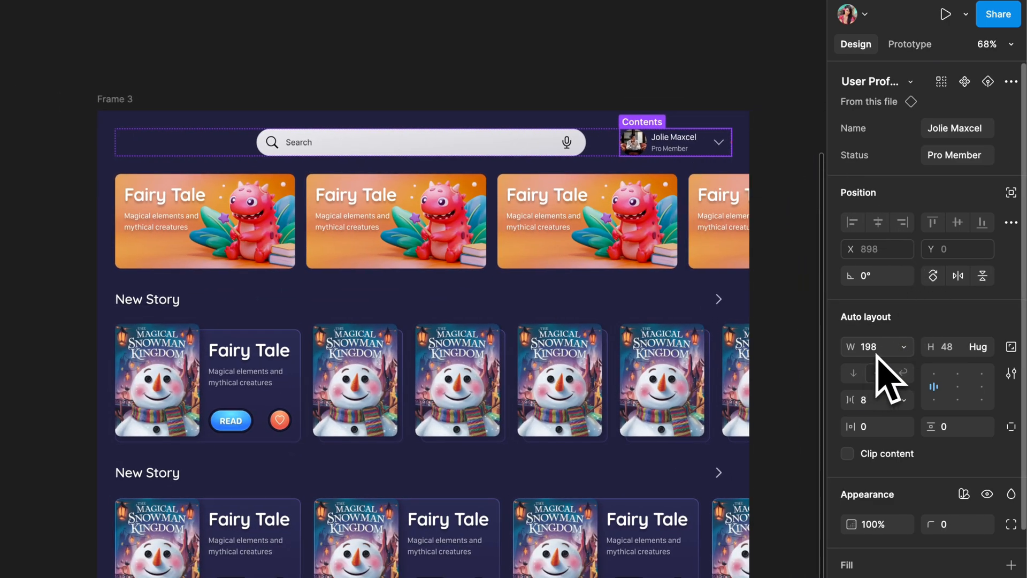
left_click(213, 138)
left_click(880, 274)
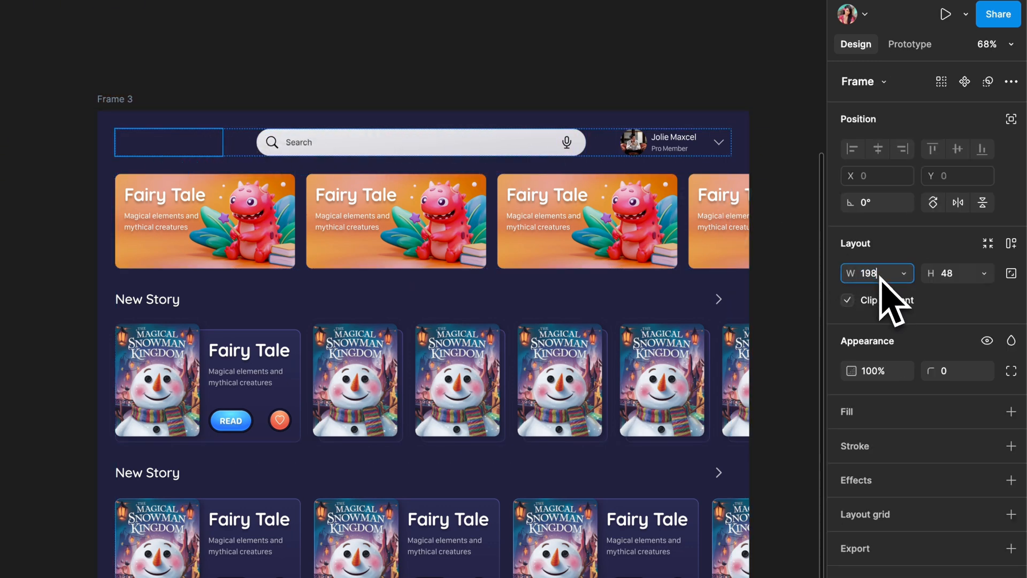
key("Return")
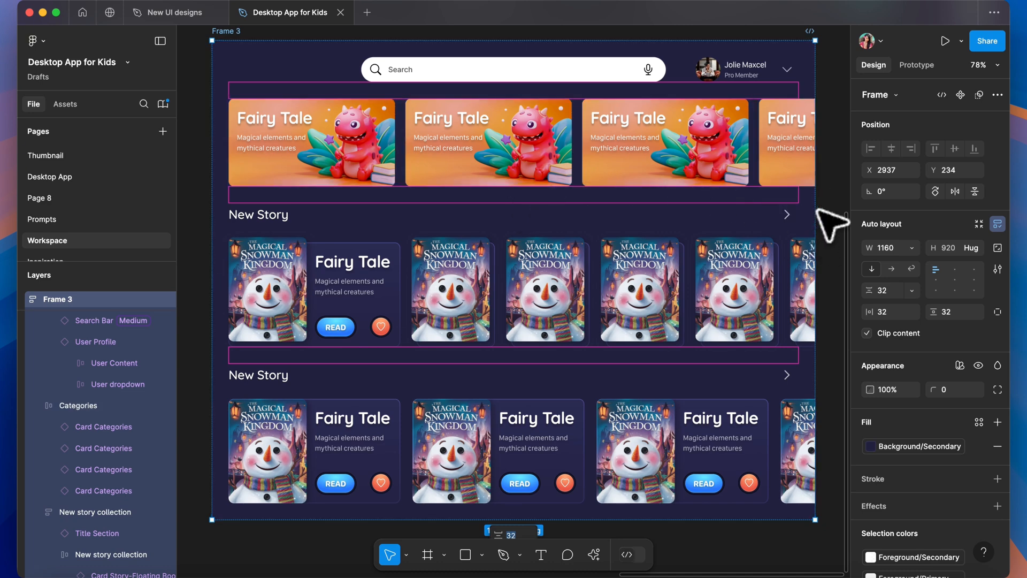
- Check the vertical spacing inside the first New Story section and set the gap between the category cards to 24
left_click(823, 209)
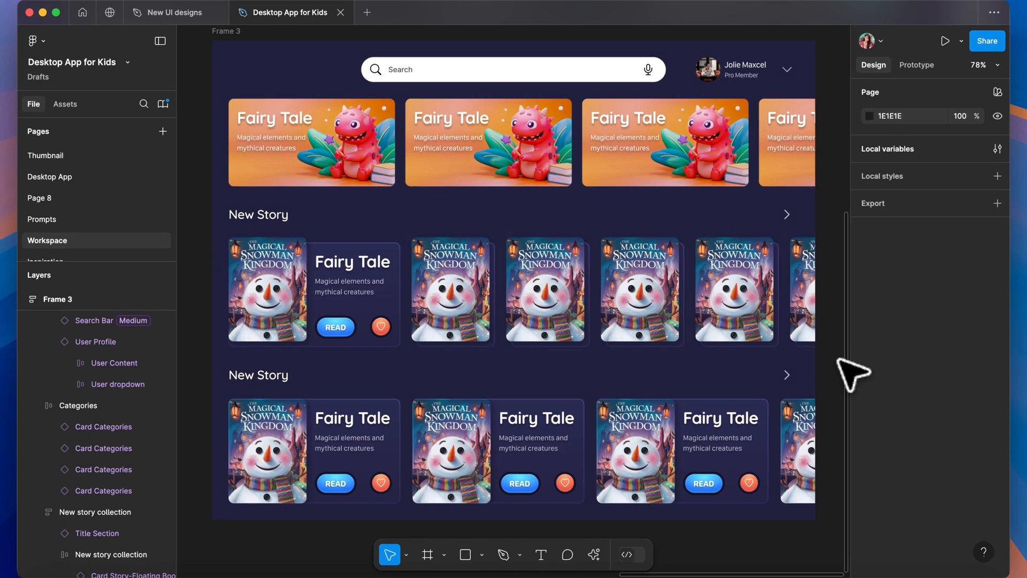
left_click(381, 279)
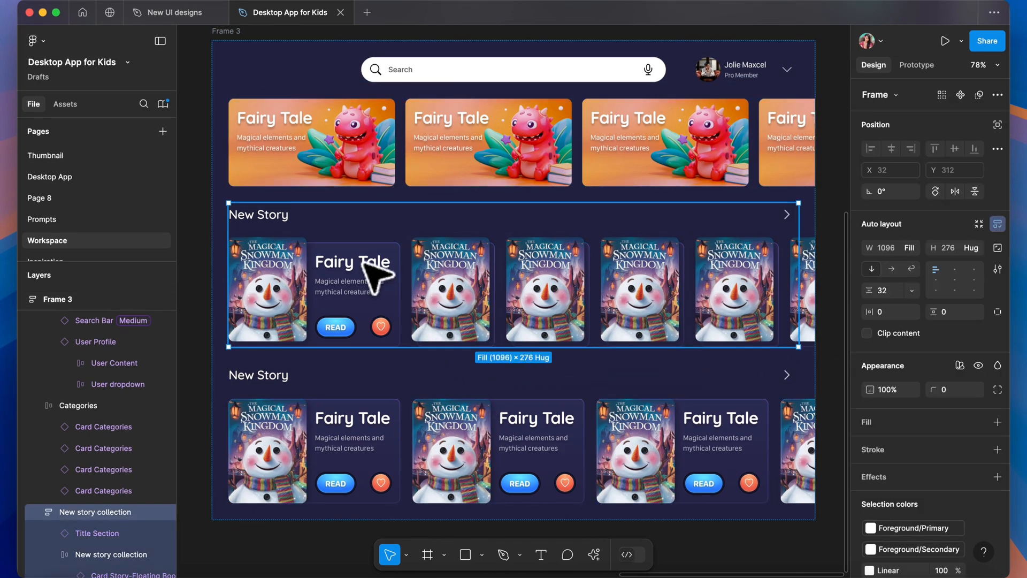
left_click(520, 231)
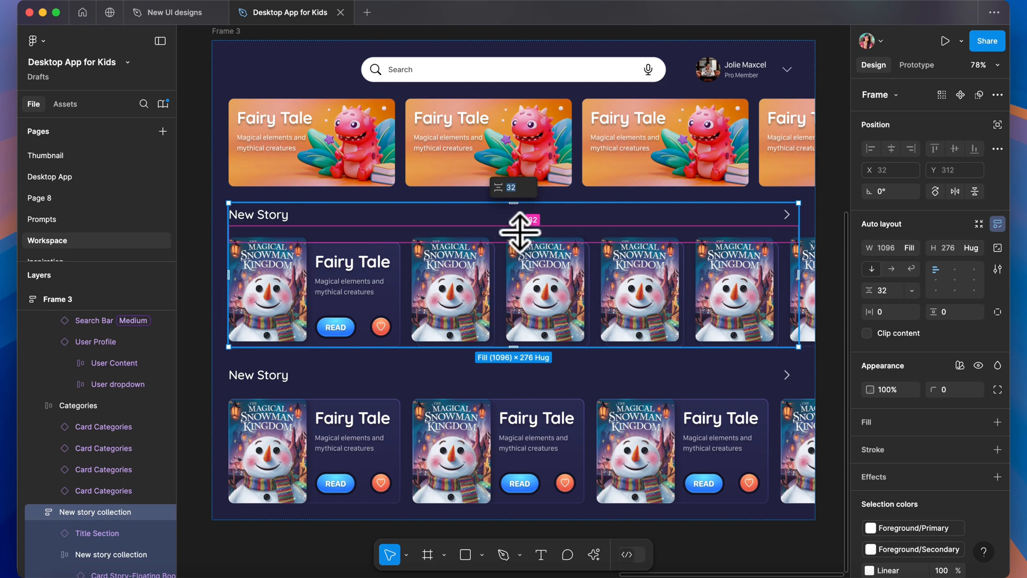
left_click(833, 227)
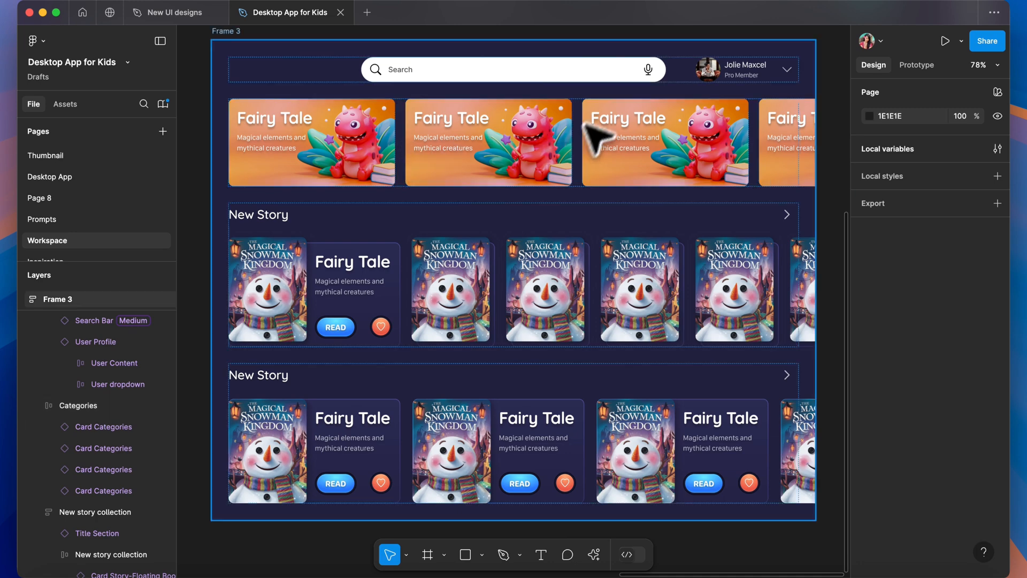
left_click(532, 174)
- Set the horizontal gap between the cards in the first New Story row to 40
left_click(486, 287)
left_click(486, 287)
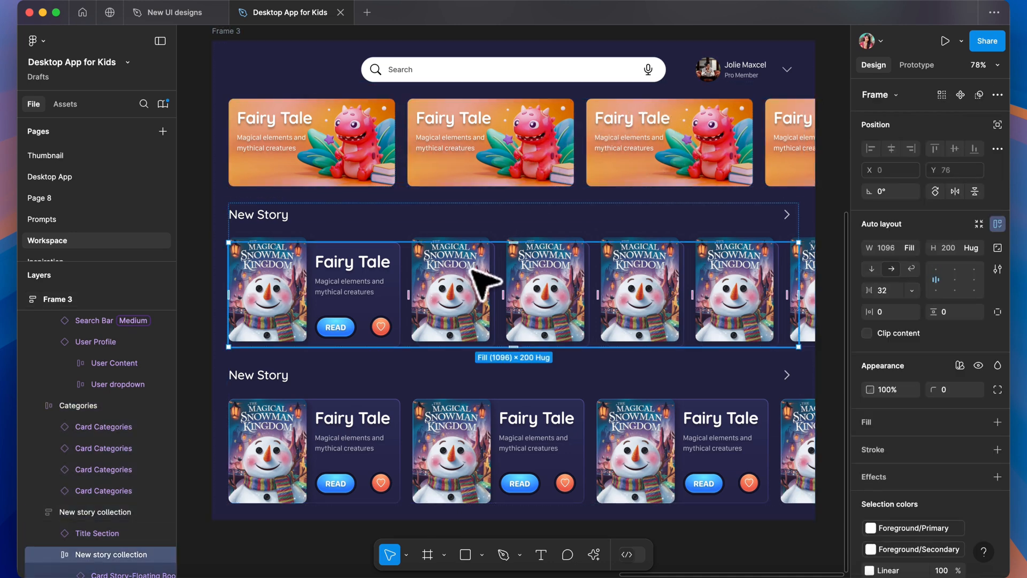
left_click(407, 292)
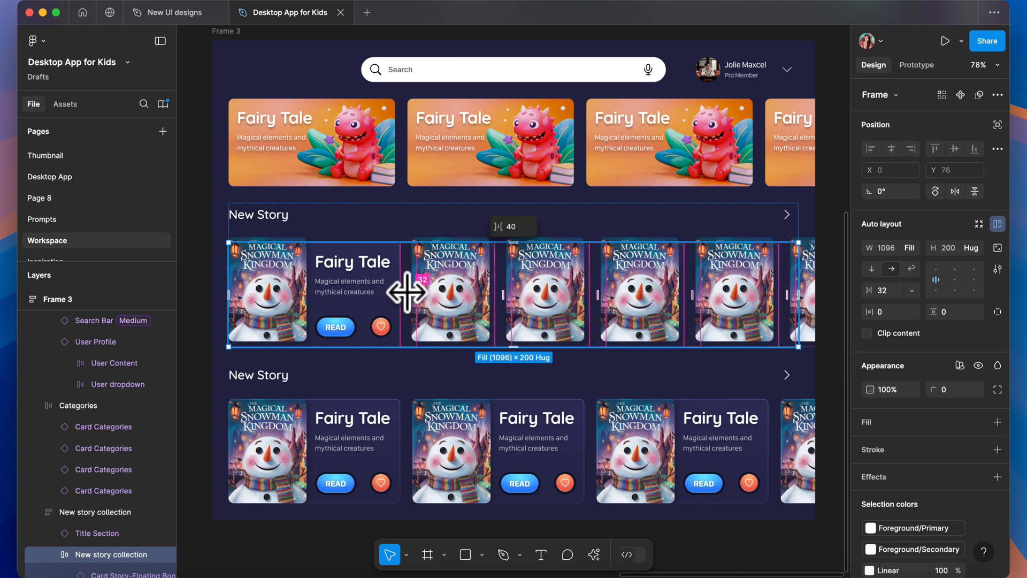
type("40")
key("Return")
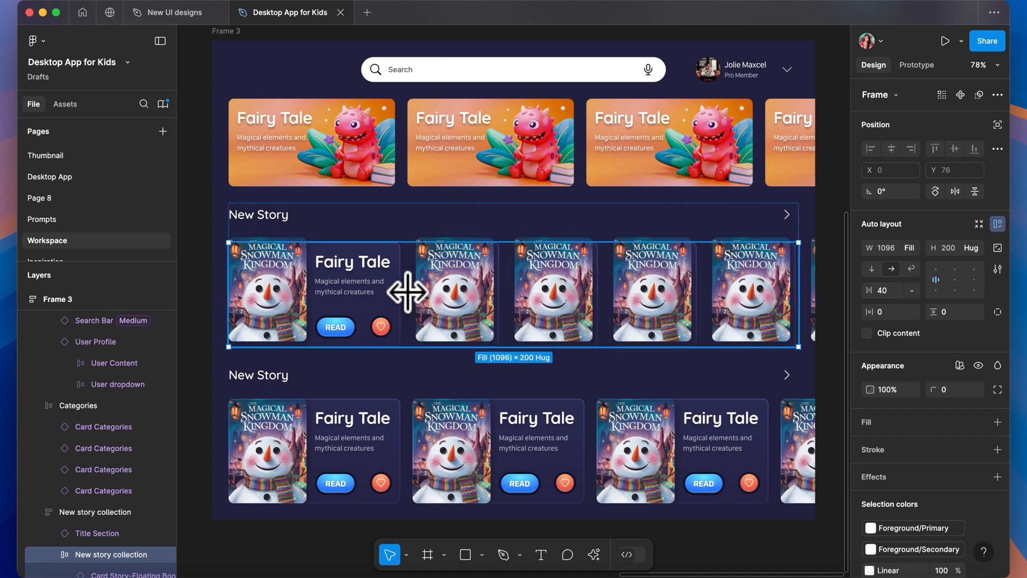
left_click(829, 223)
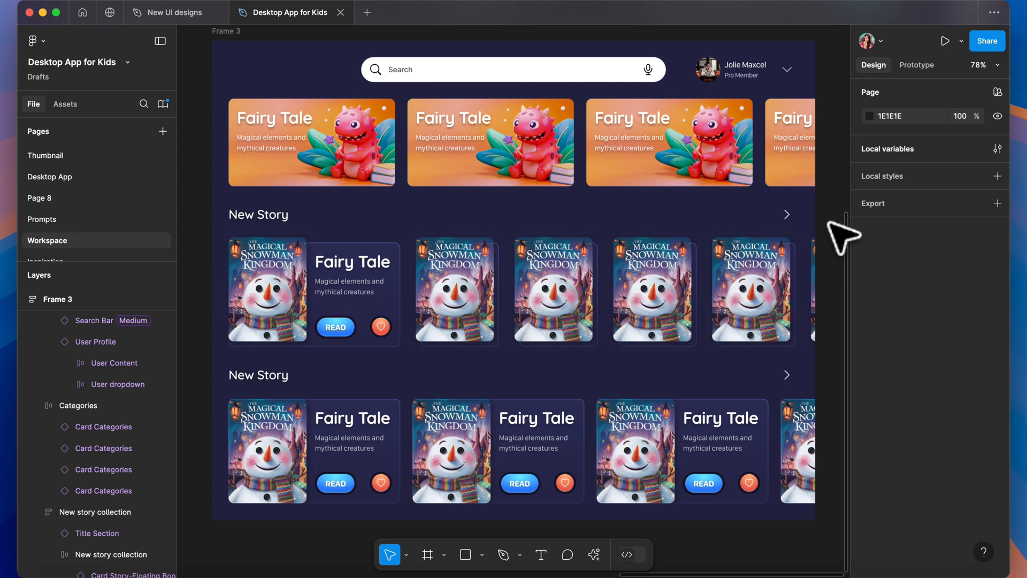
- Set the horizontal gap between the story cards in the second New Story row to 32
left_click(635, 424)
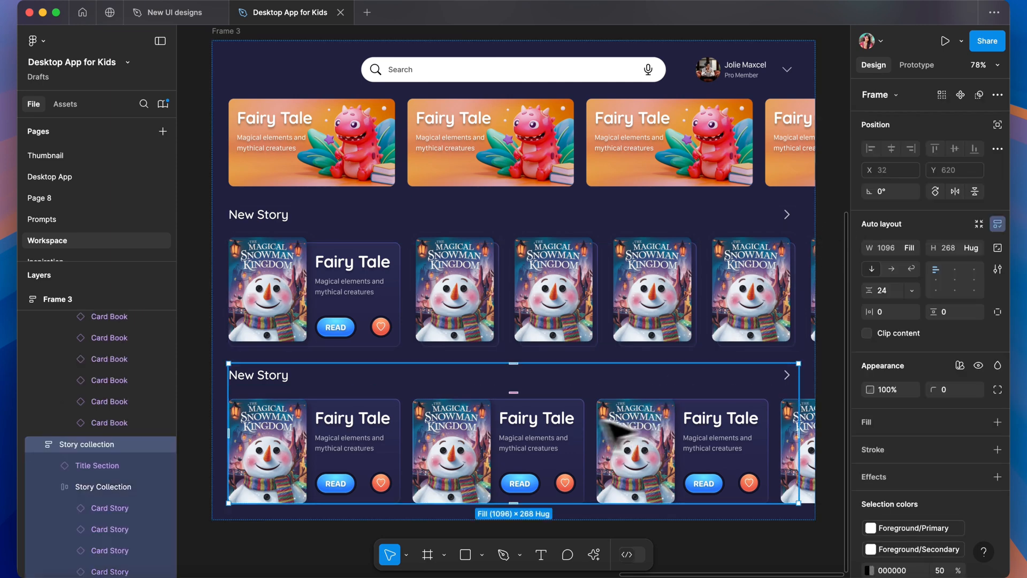
left_click(431, 457)
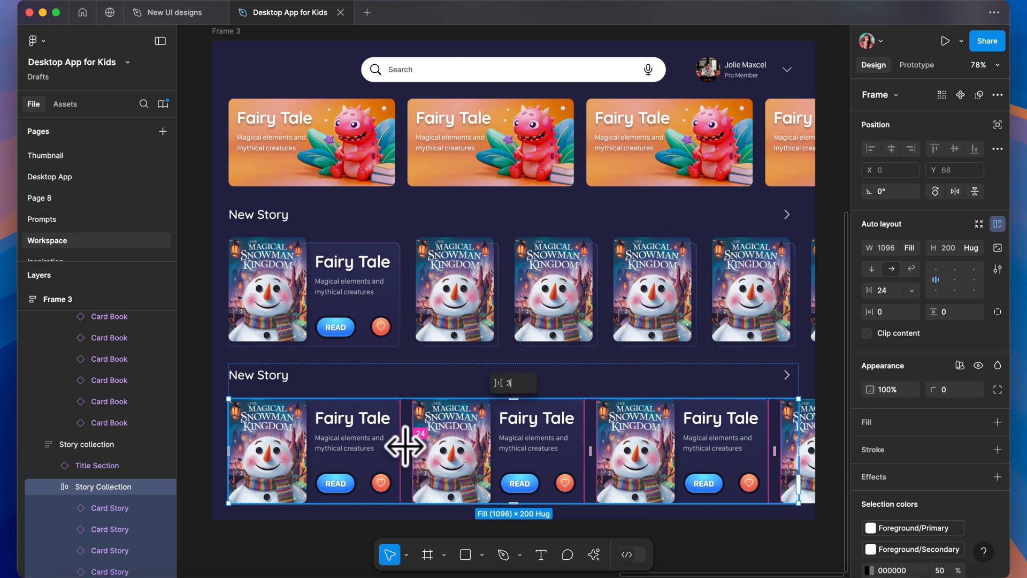
left_click_drag(405, 446, 412, 452)
left_click(830, 337)
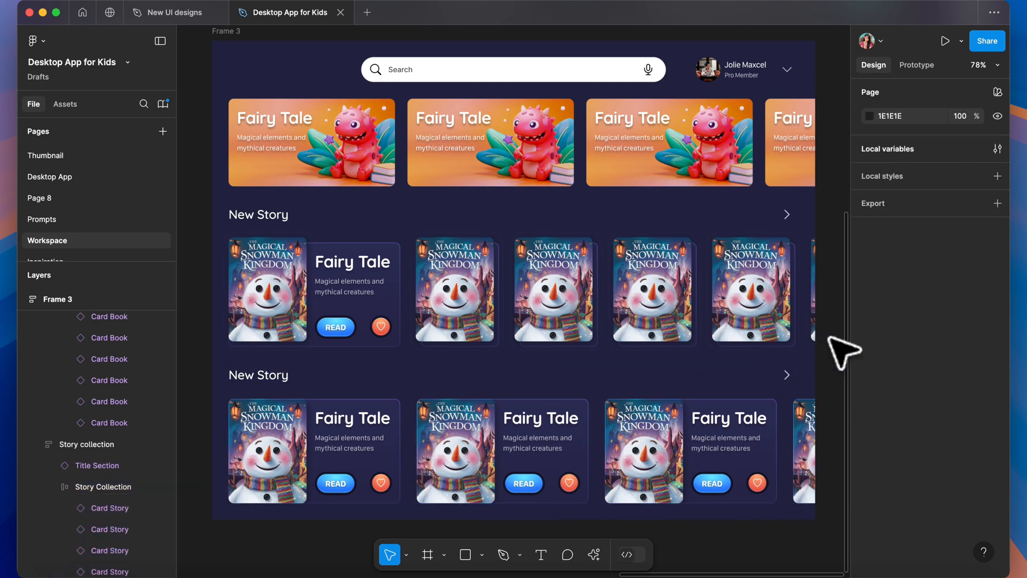
- Set the horizontal gap between the Fairy Tale category cards to 32
left_click(791, 149)
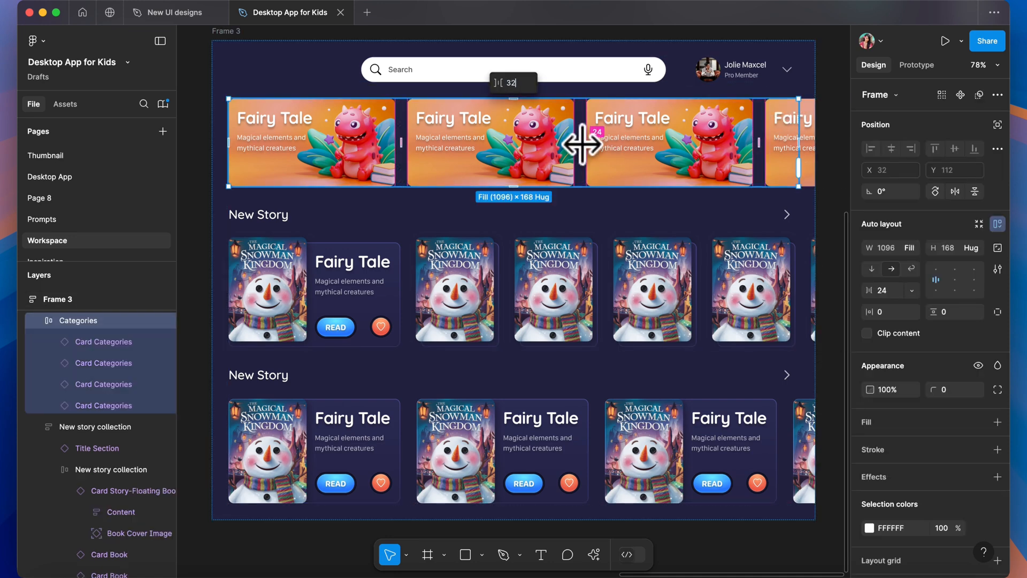
left_click_drag(582, 143, 586, 144)
left_click(835, 199)
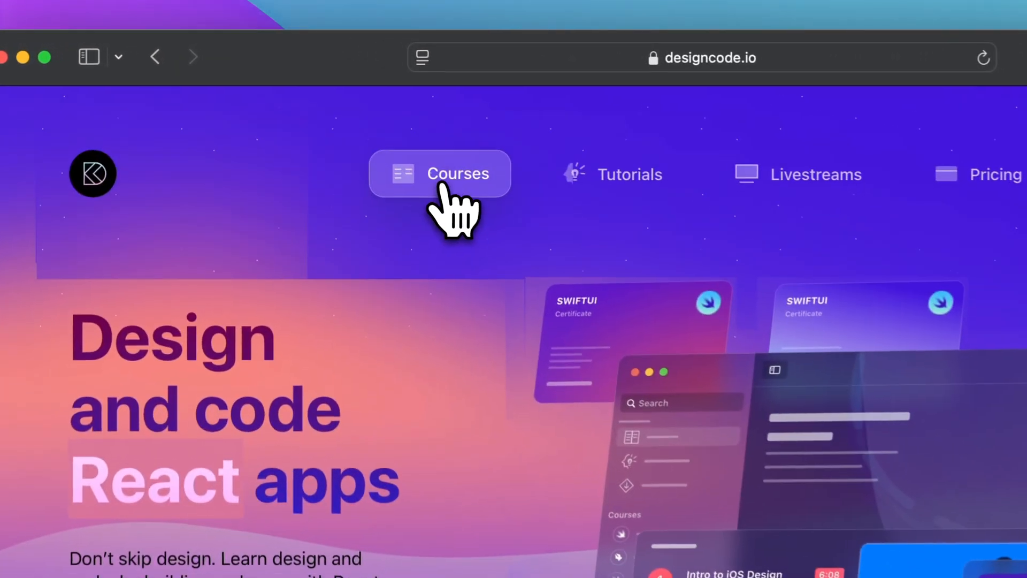
- Open the Design Multiple Apps with Figma and AI course from the designcode.io course list and examine its description and topics
left_click(362, 119)
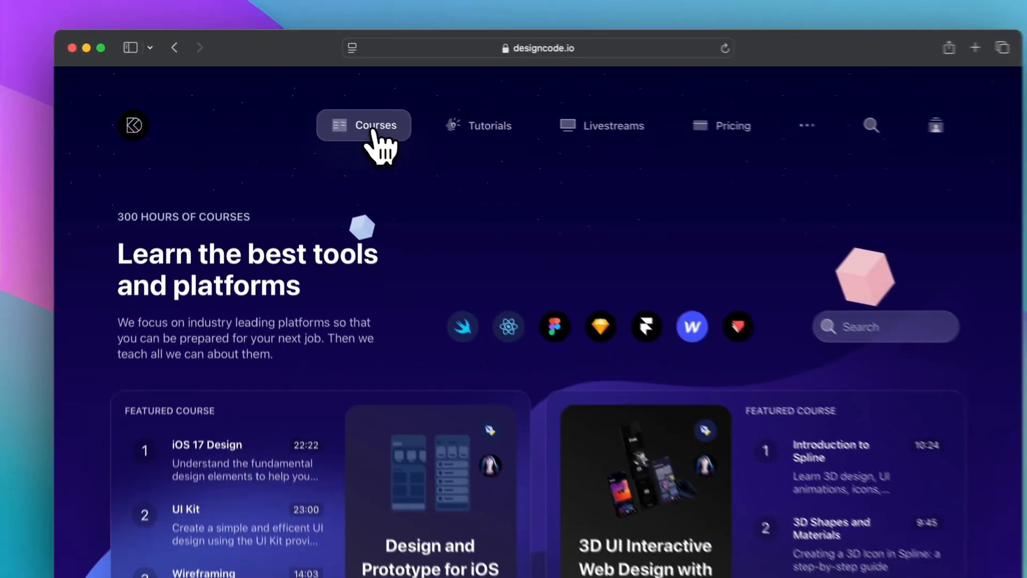
scroll(439, 283, "down", 10)
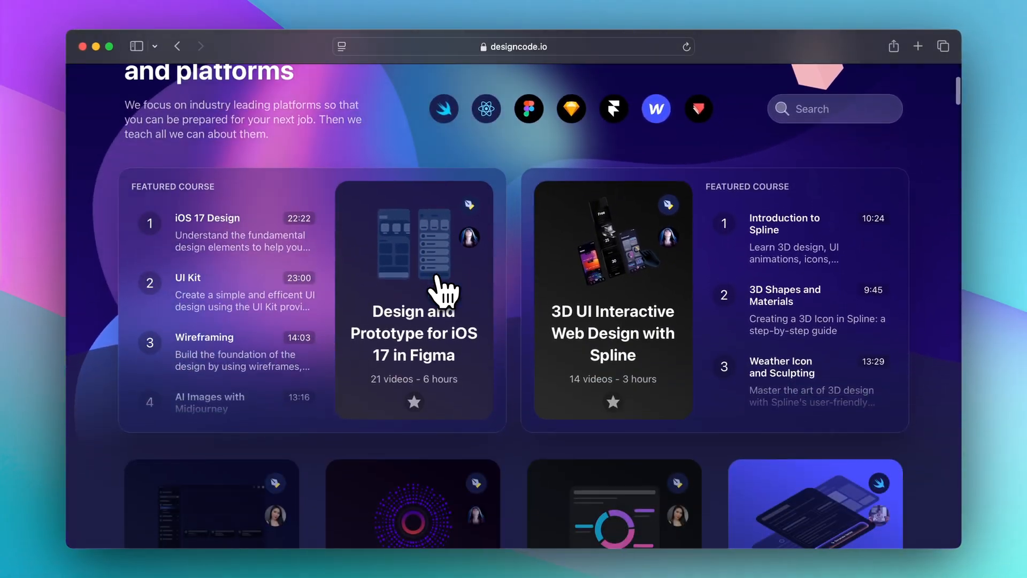
scroll(436, 279, "down", 1)
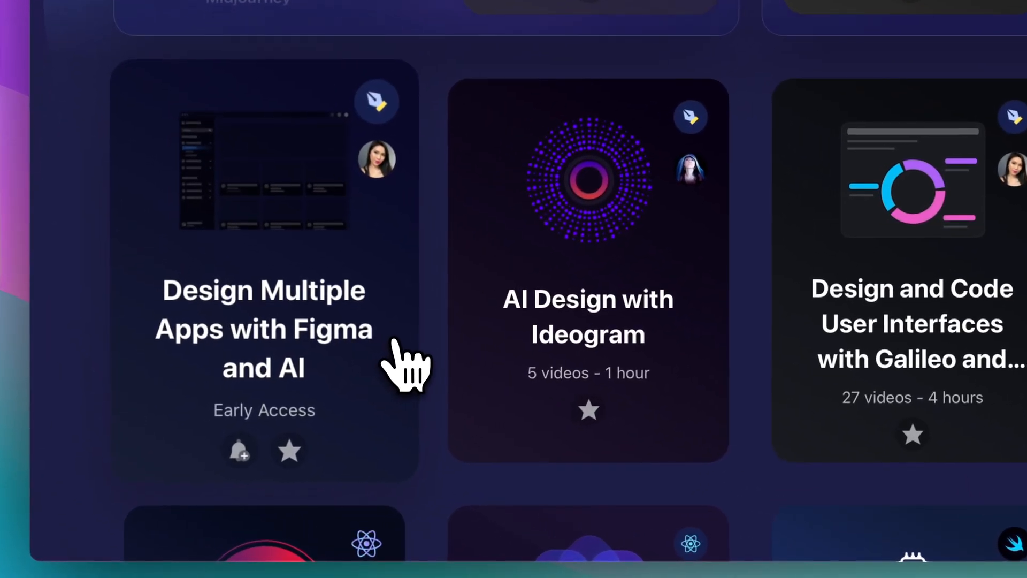
left_click(395, 341)
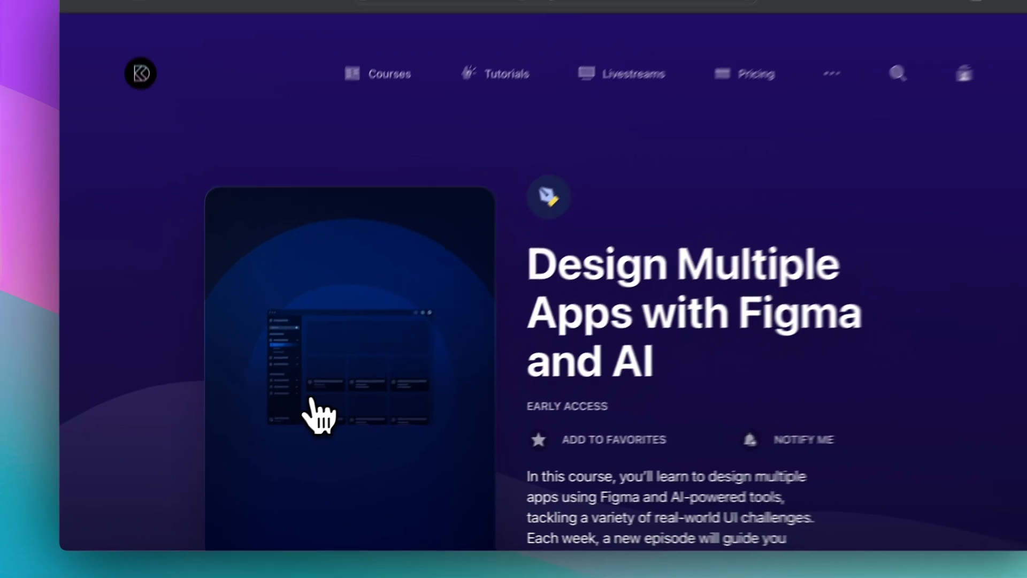
scroll(801, 428, "down", 10)
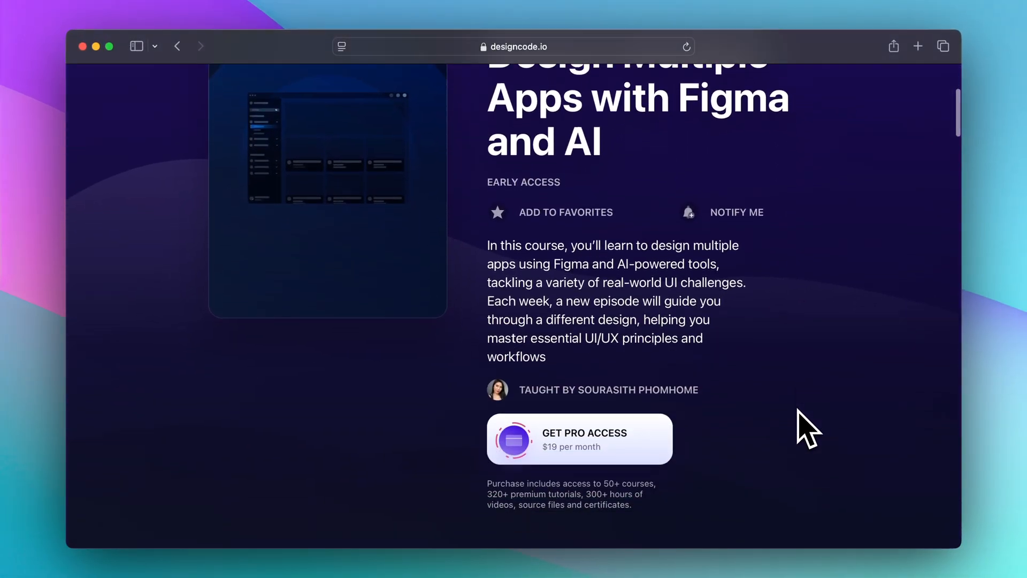
scroll(807, 428, "down", 8)
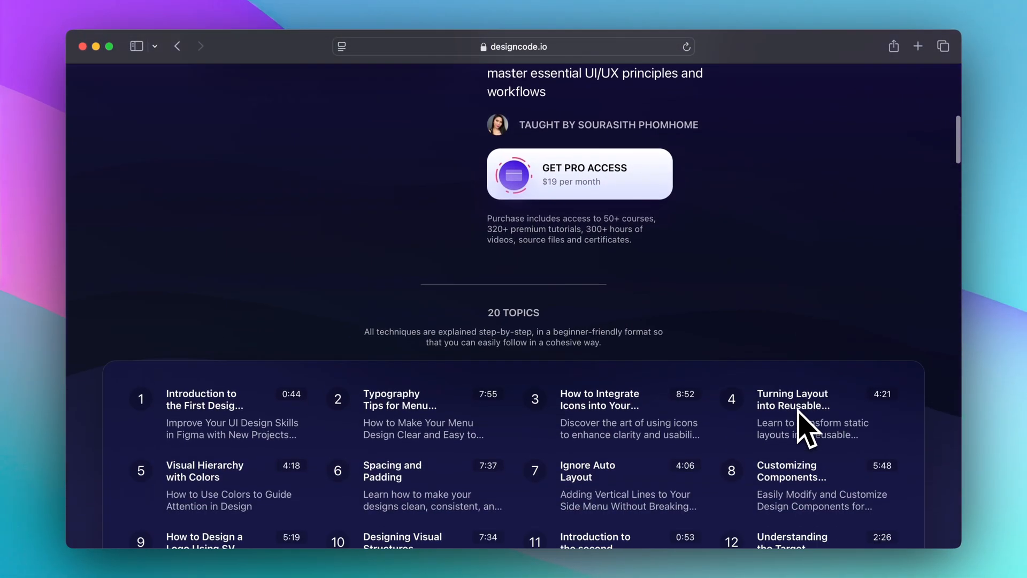